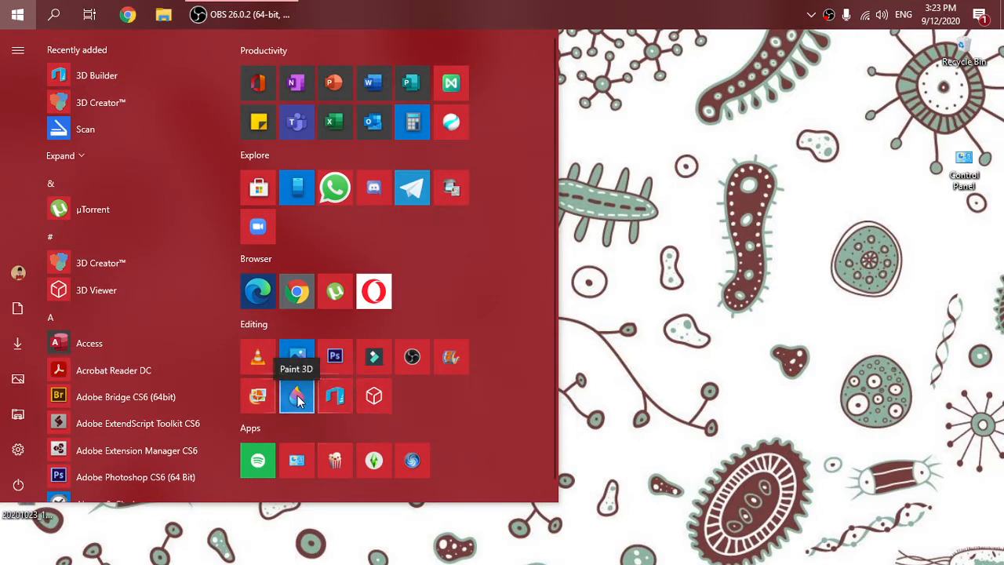
Open 3D Builder, start a new scene and turn on sticky selection
{"action": "left_click", "coordinate": [339, 401]}
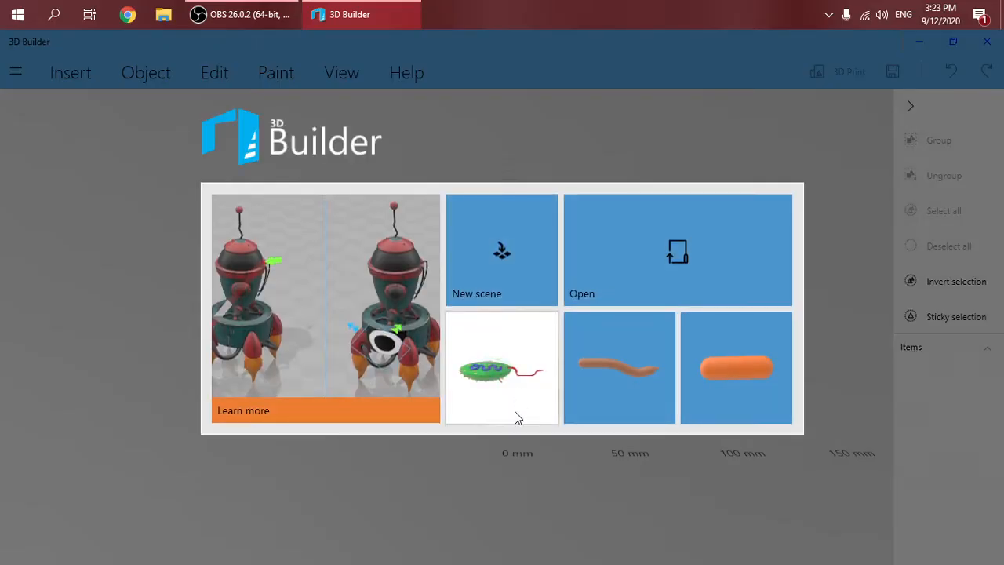
{"action": "left_click", "coordinate": [502, 250]}
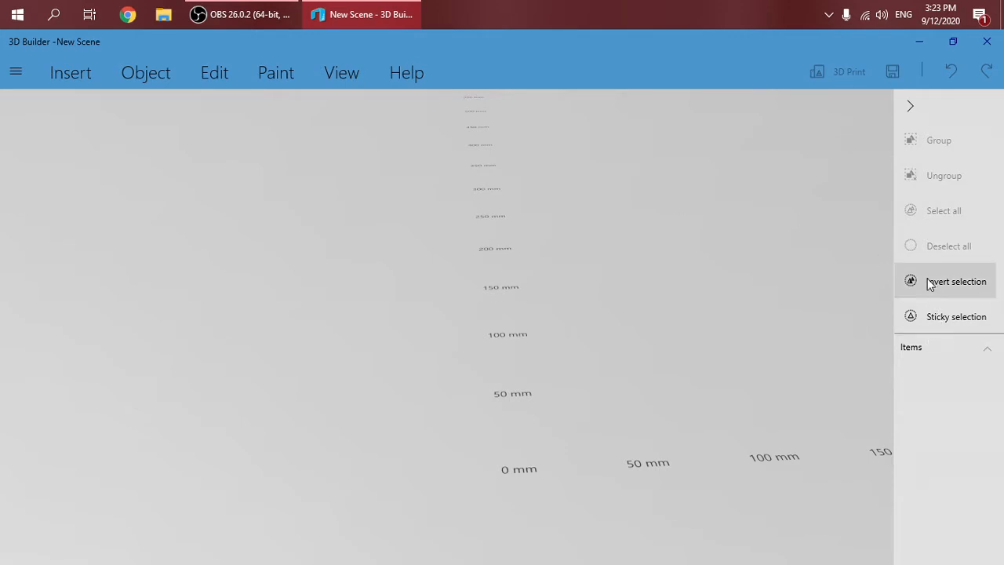
{"action": "left_click", "coordinate": [946, 321]}
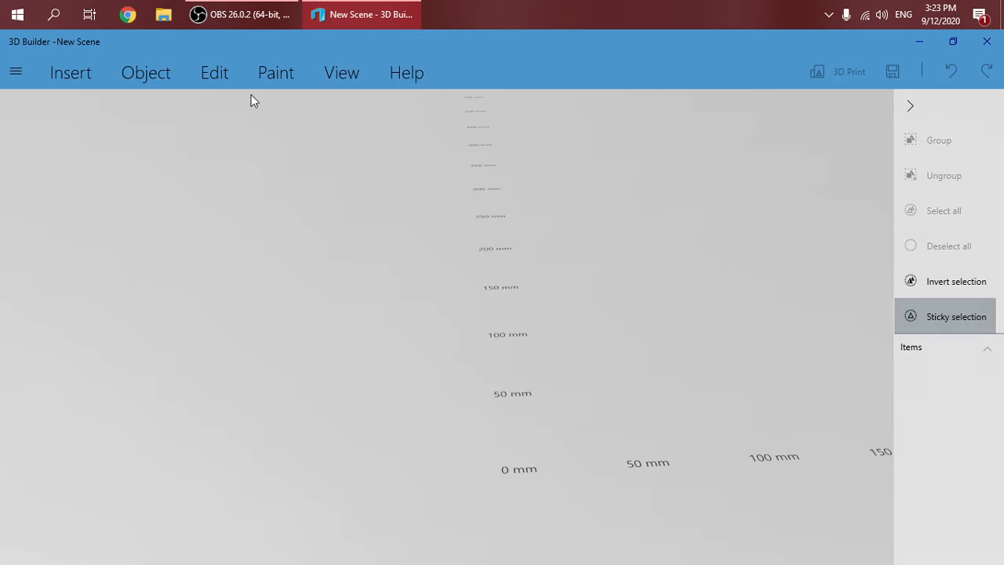
Set the grid mode of the scene to Default, keeping the grid labels on
{"action": "left_click", "coordinate": [342, 81]}
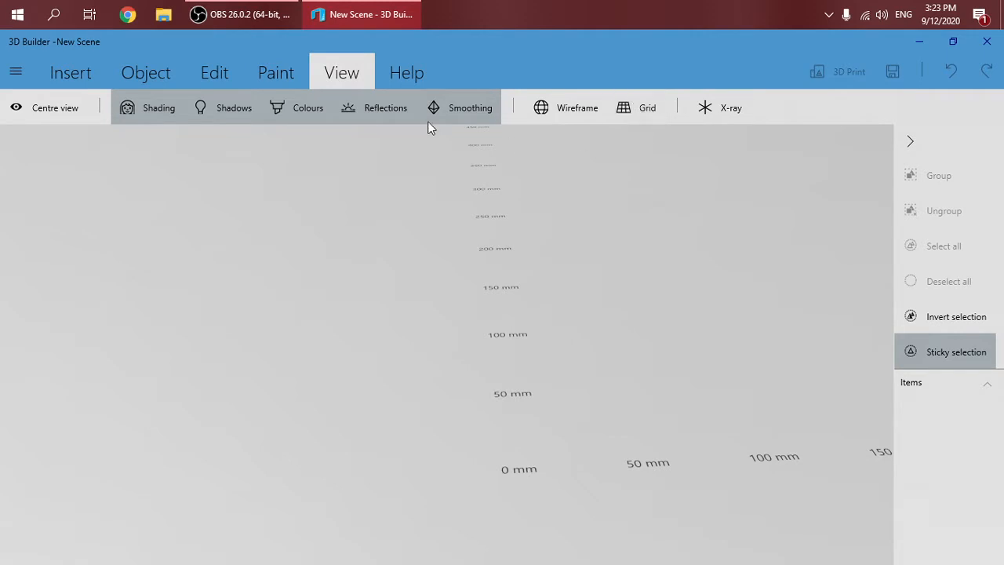
{"action": "left_click", "coordinate": [627, 110]}
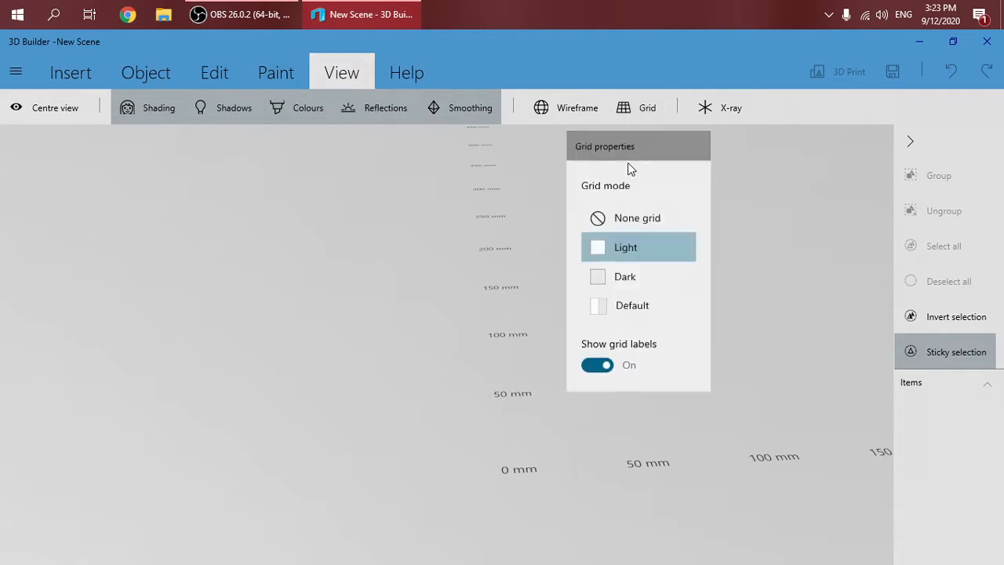
{"action": "left_click", "coordinate": [628, 313]}
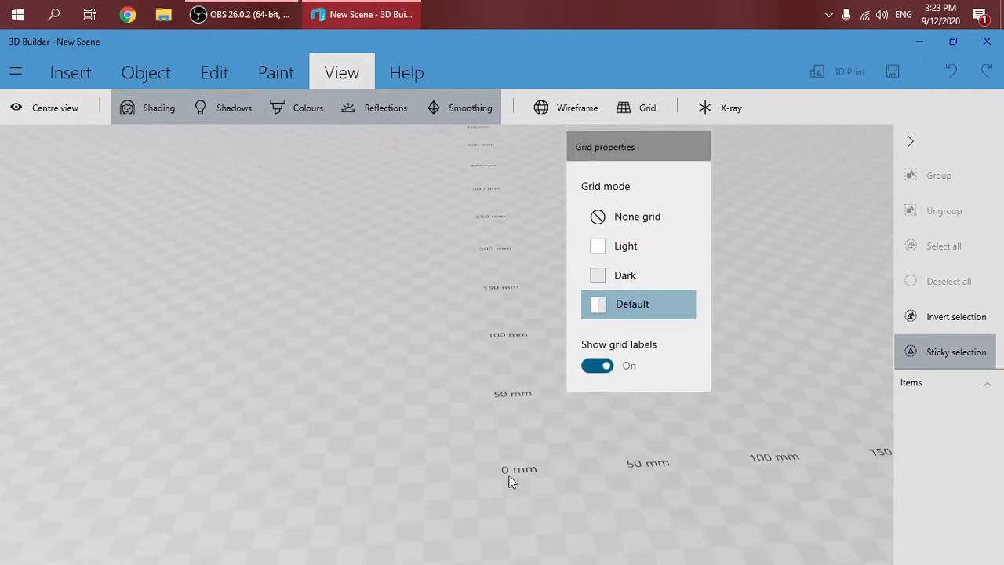
{"action": "left_click", "coordinate": [389, 412]}
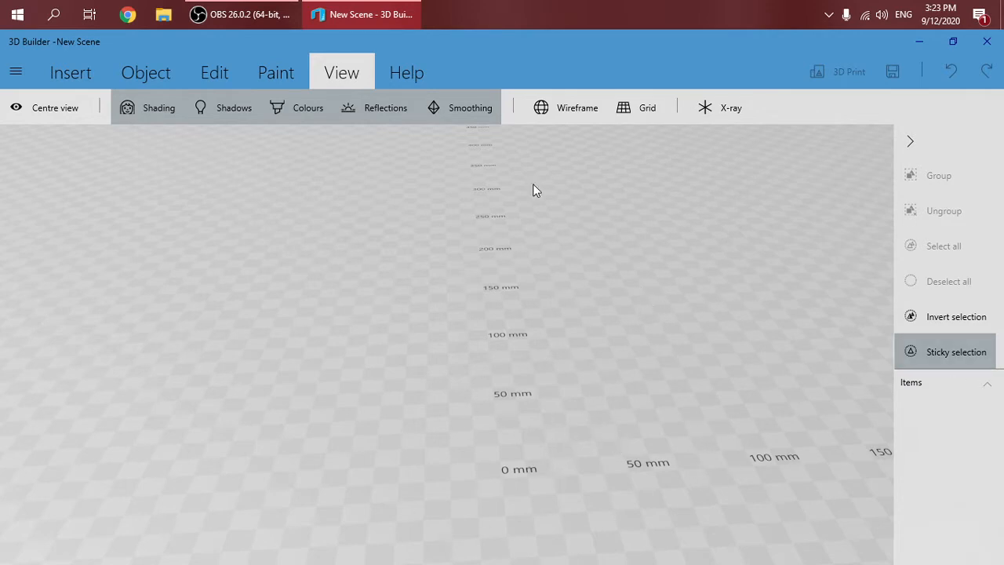
Insert a sphere into the scene and move it along the X axis to about 6.69 mm
{"action": "left_click", "coordinate": [147, 71]}
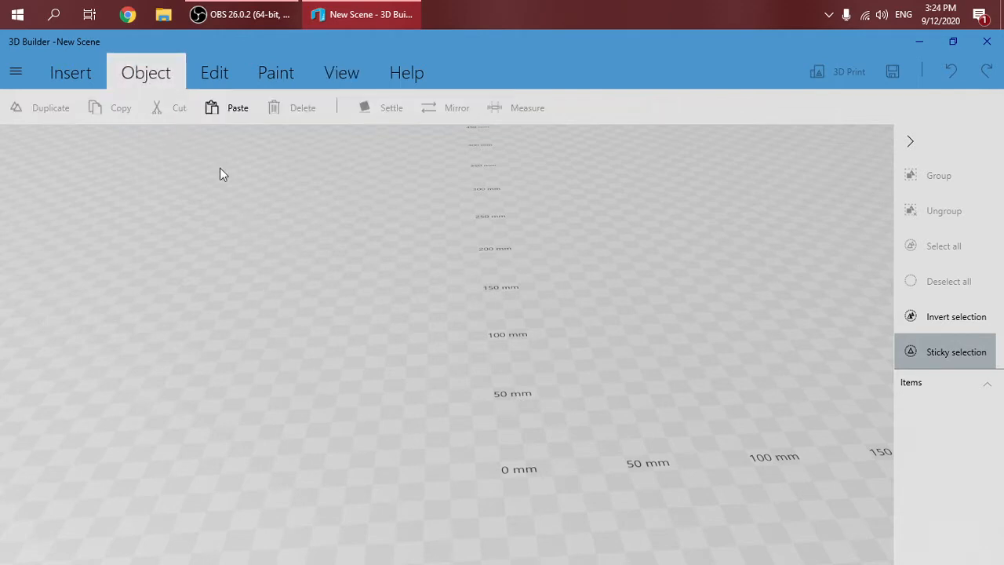
{"action": "left_click", "coordinate": [88, 74]}
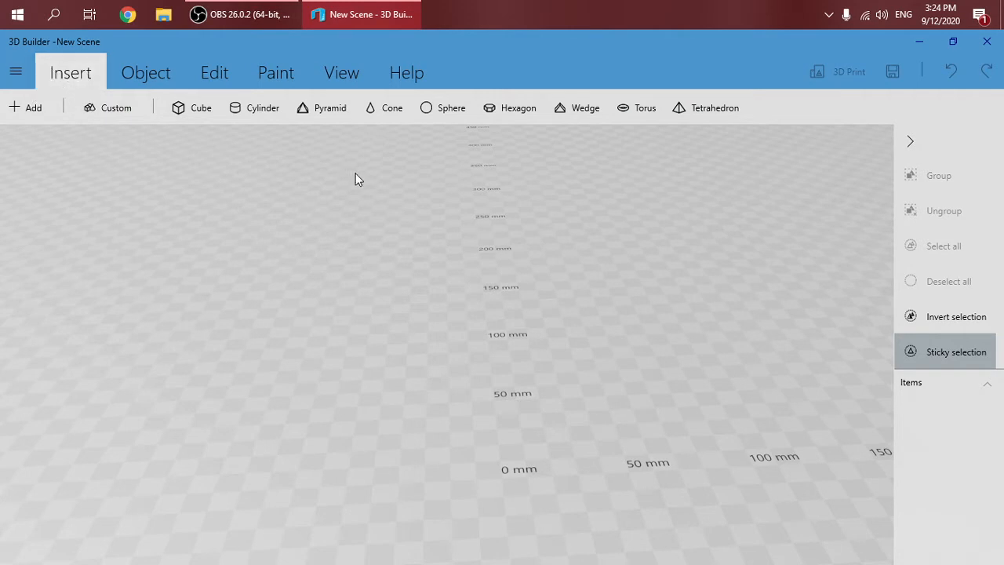
{"action": "left_click_drag", "start_coordinate": [378, 238], "coordinate": [391, 331]}
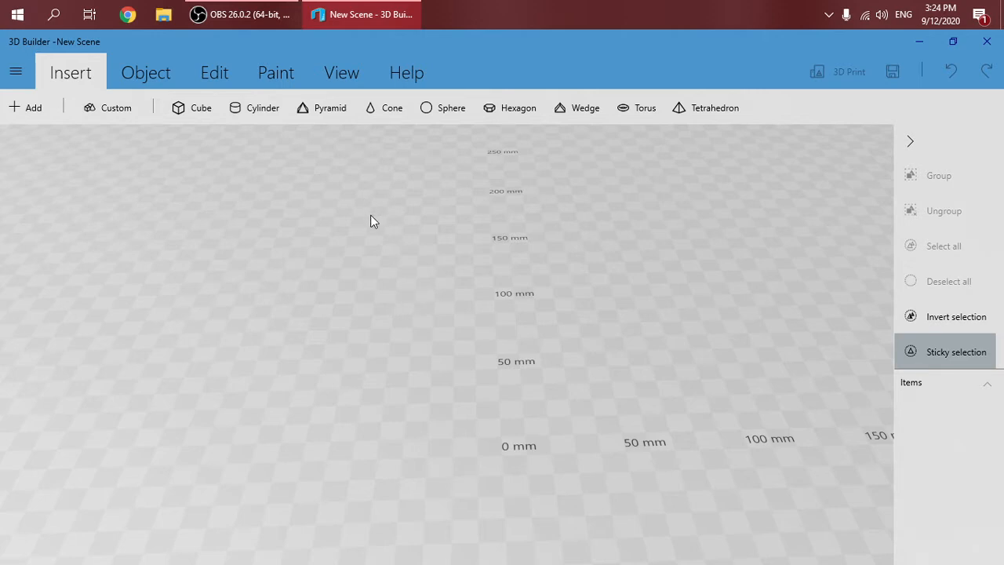
{"action": "right_click_drag", "start_coordinate": [383, 248], "coordinate": [408, 249]}
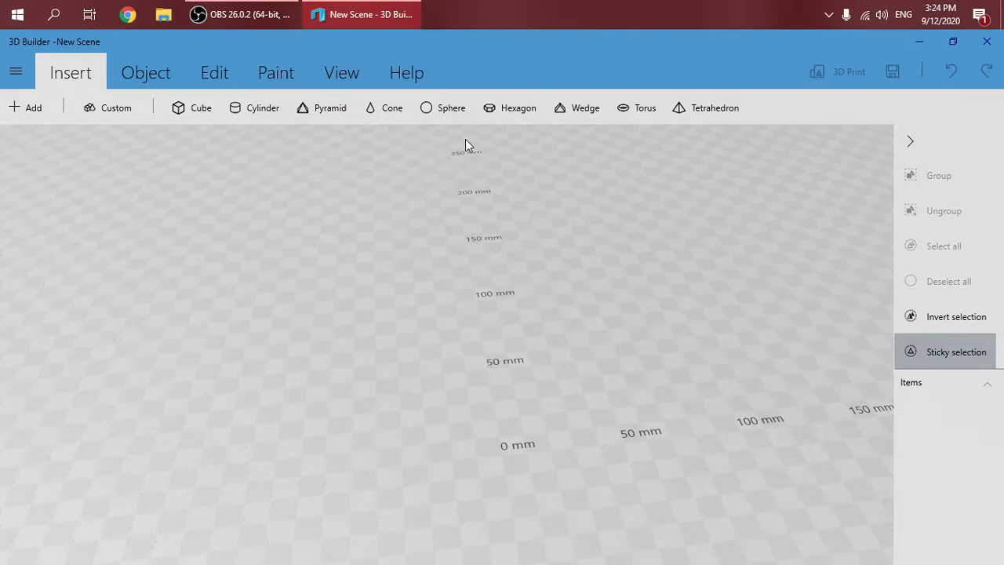
{"action": "left_click", "coordinate": [448, 107]}
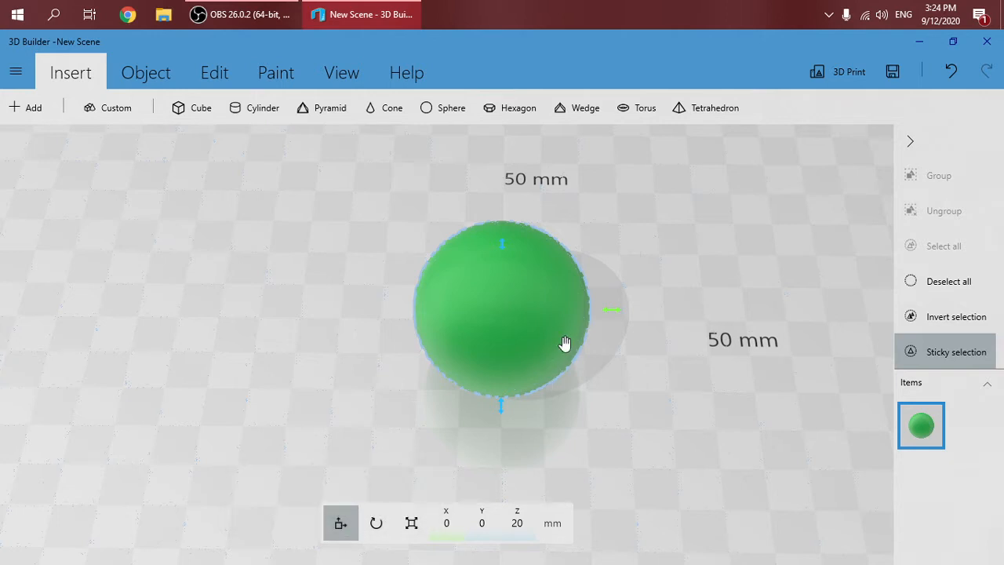
{"action": "left_click_drag", "start_coordinate": [618, 312], "coordinate": [642, 310]}
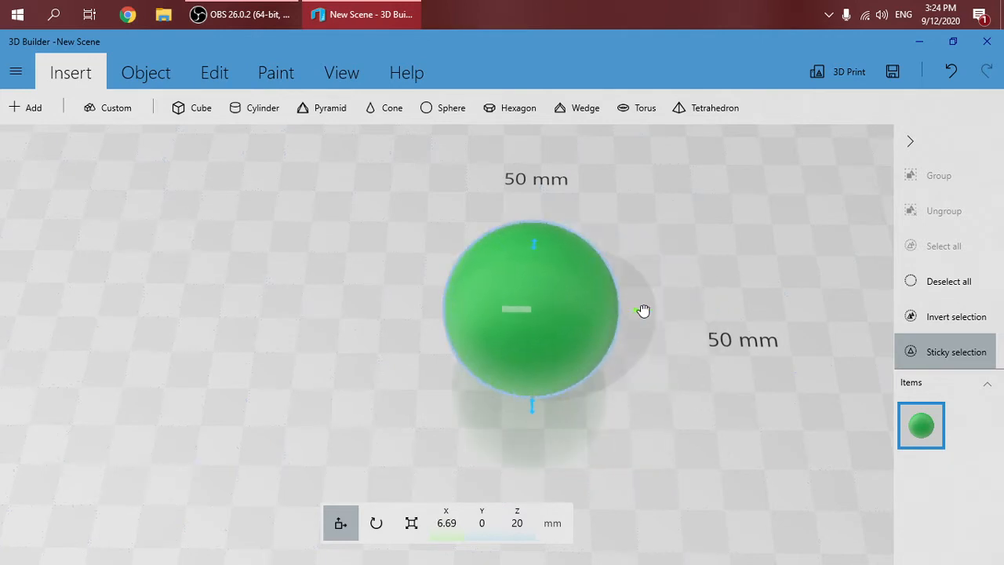
{"action": "left_click", "coordinate": [375, 523]}
{"action": "left_click_drag", "start_coordinate": [385, 425], "coordinate": [645, 385]}
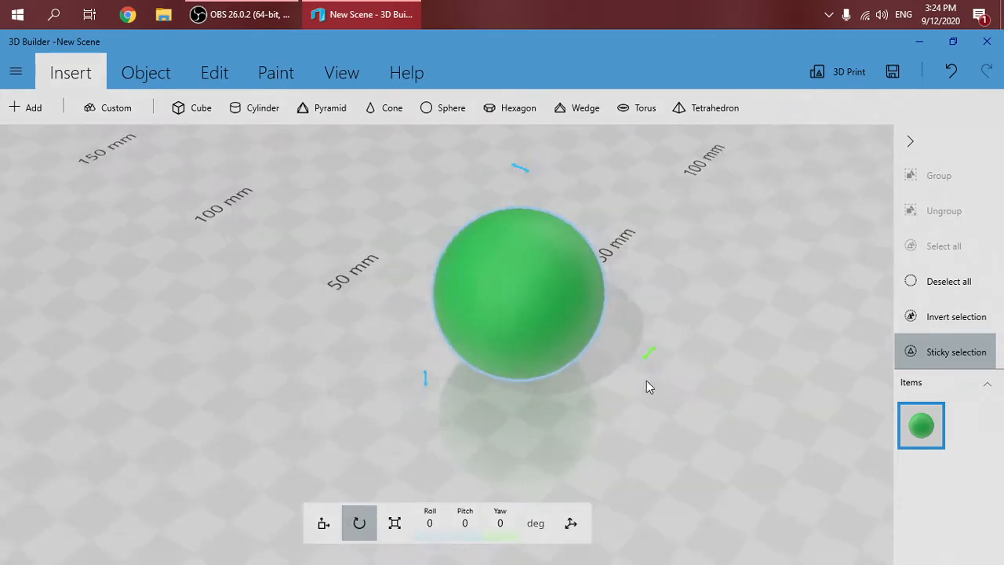
{"action": "mouse_move", "coordinate": [519, 163]}
{"action": "left_mouse_down"}
{"action": "mouse_move", "coordinate": [580, 209]}
{"action": "mouse_move", "coordinate": [528, 171]}
{"action": "mouse_move", "coordinate": [471, 154]}
{"action": "mouse_move", "coordinate": [524, 183]}
{"action": "left_mouse_up"}
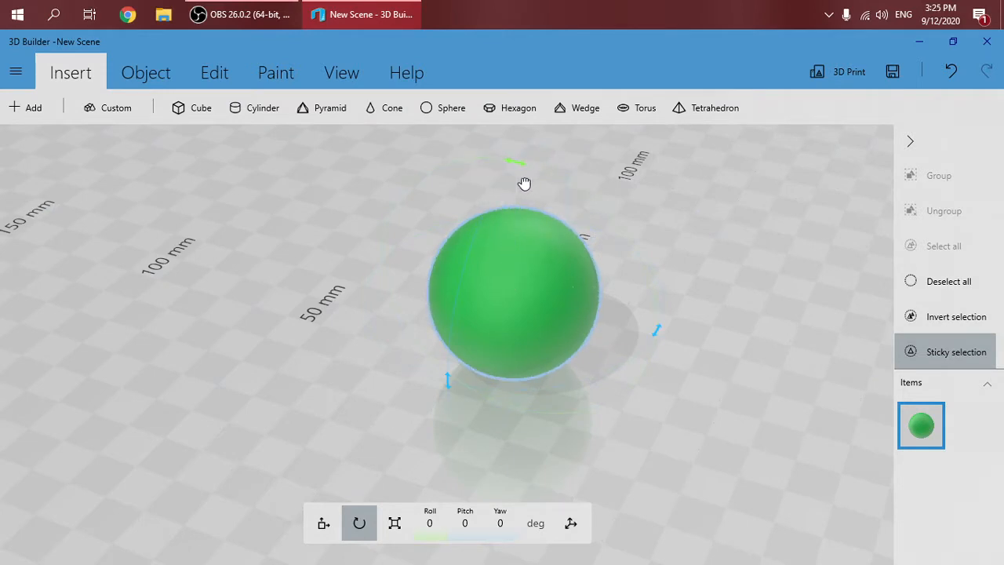
Stretch the sphere along the X axis to about 76.79 mm, leaving its Y and Z sizes at 40 mm
{"action": "left_click", "coordinate": [394, 523]}
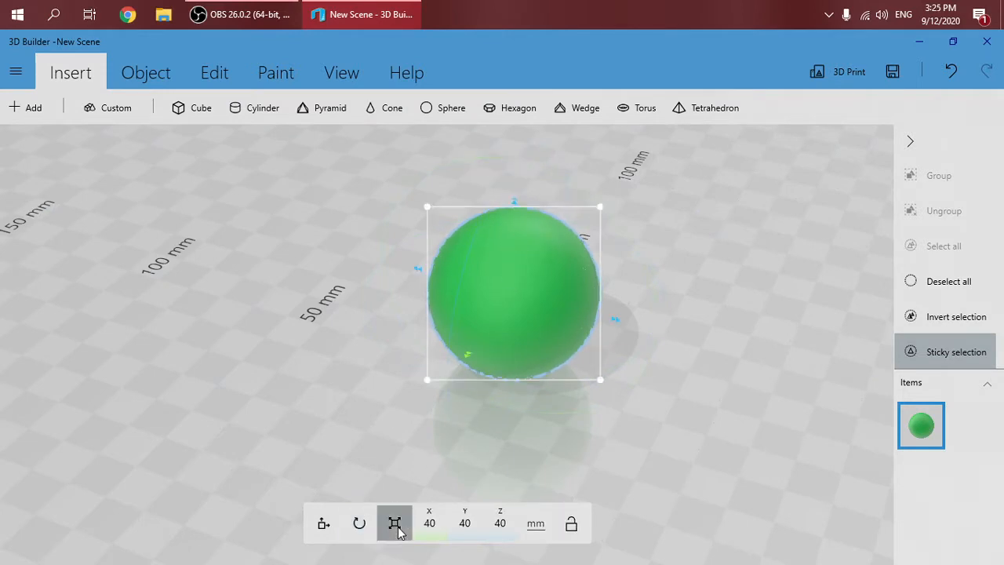
{"action": "left_click_drag", "start_coordinate": [705, 427], "coordinate": [444, 437]}
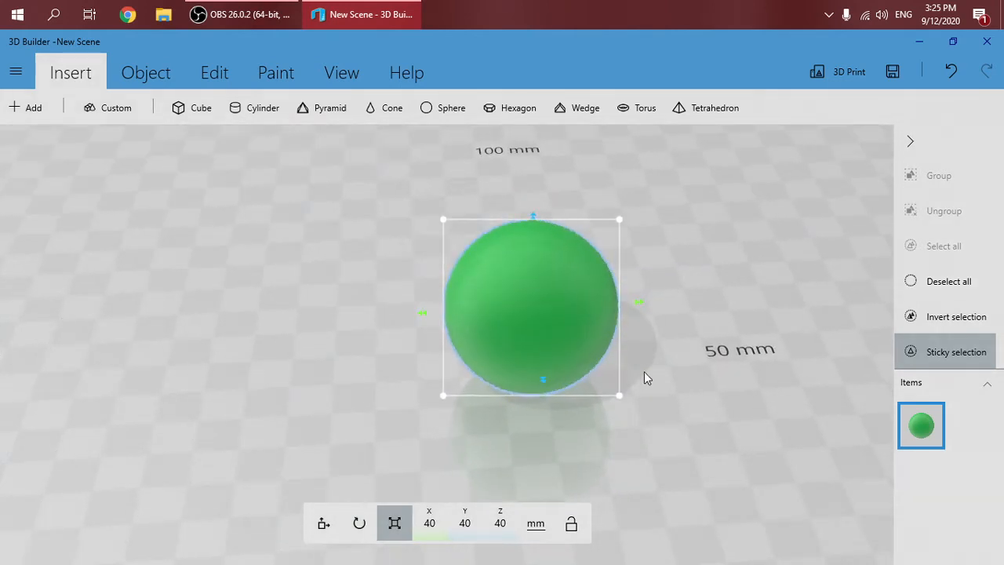
{"action": "left_click_drag", "start_coordinate": [670, 345], "coordinate": [802, 309]}
{"action": "left_click_drag", "start_coordinate": [644, 422], "coordinate": [593, 422]}
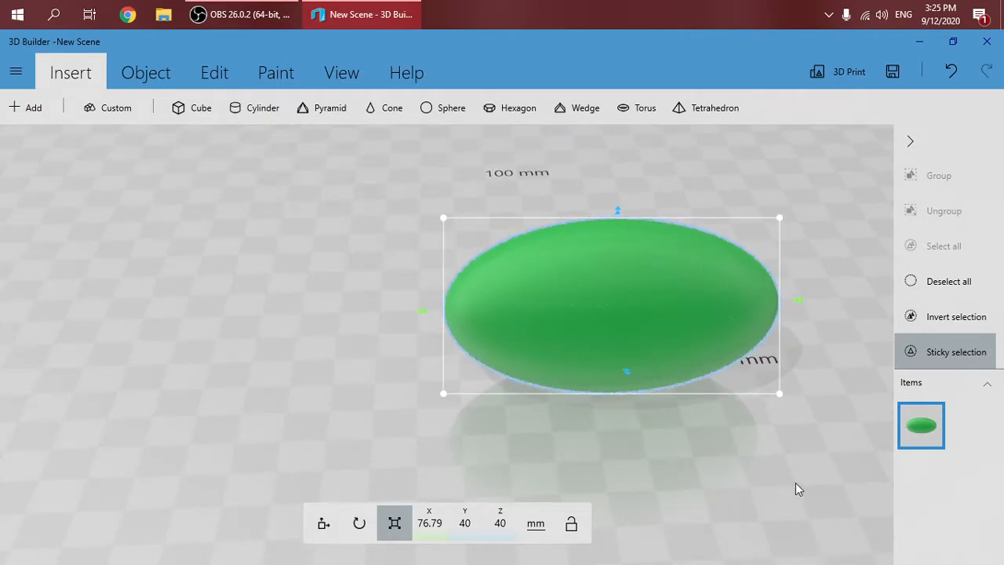
Examine the shape of the elongated ellipsoid from several angles, both deselected and selected
{"action": "left_click", "coordinate": [926, 428]}
{"action": "left_click_drag", "start_coordinate": [726, 499], "coordinate": [563, 437]}
{"action": "left_click_drag", "start_coordinate": [742, 454], "coordinate": [692, 454]}
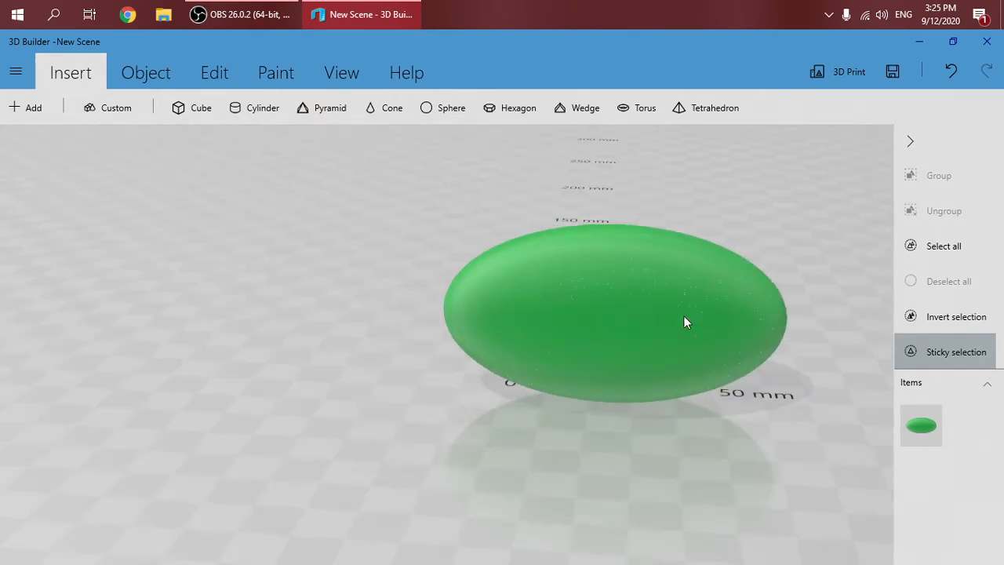
{"action": "left_click_drag", "start_coordinate": [486, 486], "coordinate": [640, 239]}
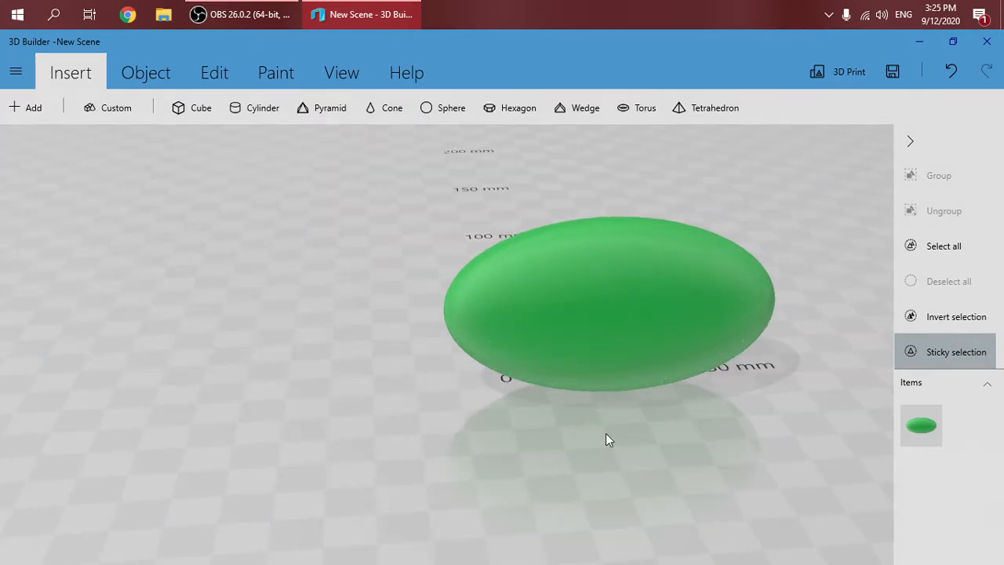
{"action": "left_click_drag", "start_coordinate": [606, 438], "coordinate": [591, 310]}
{"action": "left_click", "coordinate": [934, 434]}
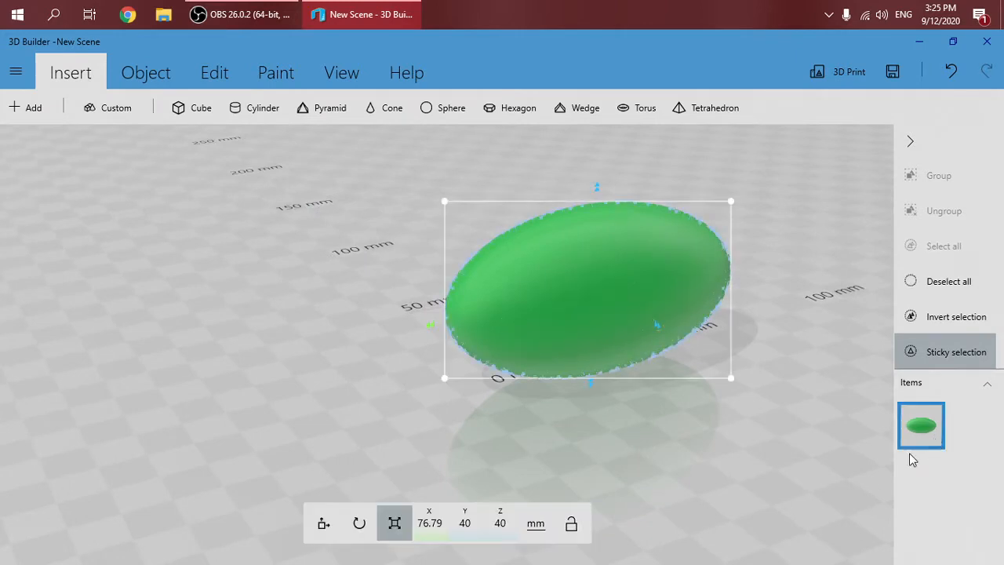
{"action": "left_click_drag", "start_coordinate": [710, 491], "coordinate": [628, 495]}
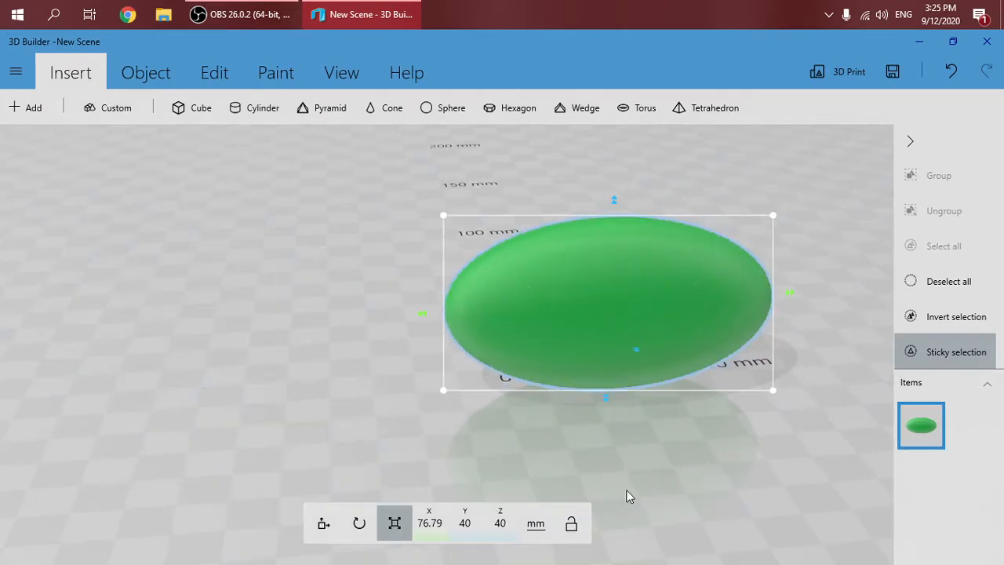
Split the ellipsoid horizontally through its middle with the plane at 0 mm, keeping both halves
{"action": "left_click", "coordinate": [154, 81]}
{"action": "left_click", "coordinate": [213, 74]}
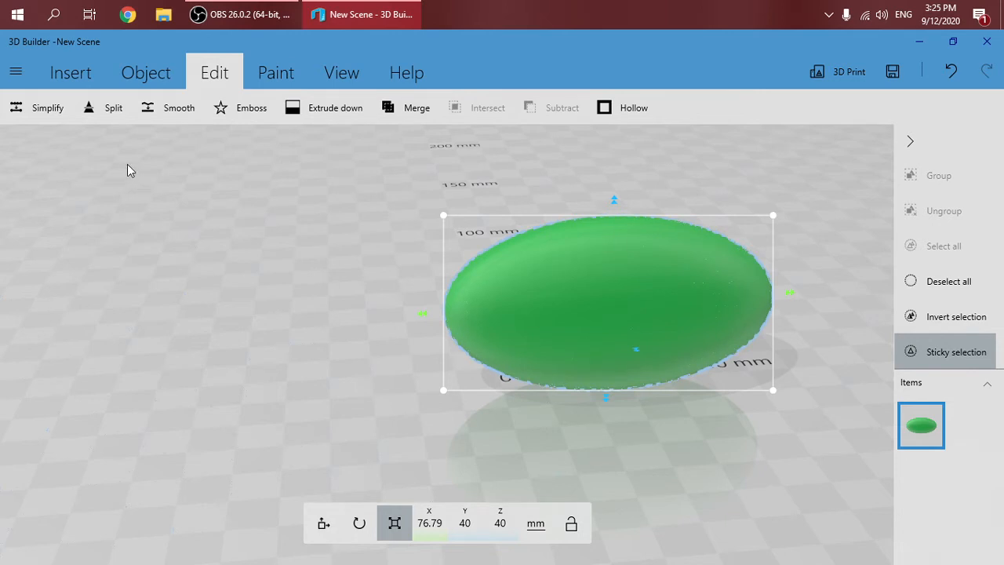
{"action": "left_click", "coordinate": [109, 112]}
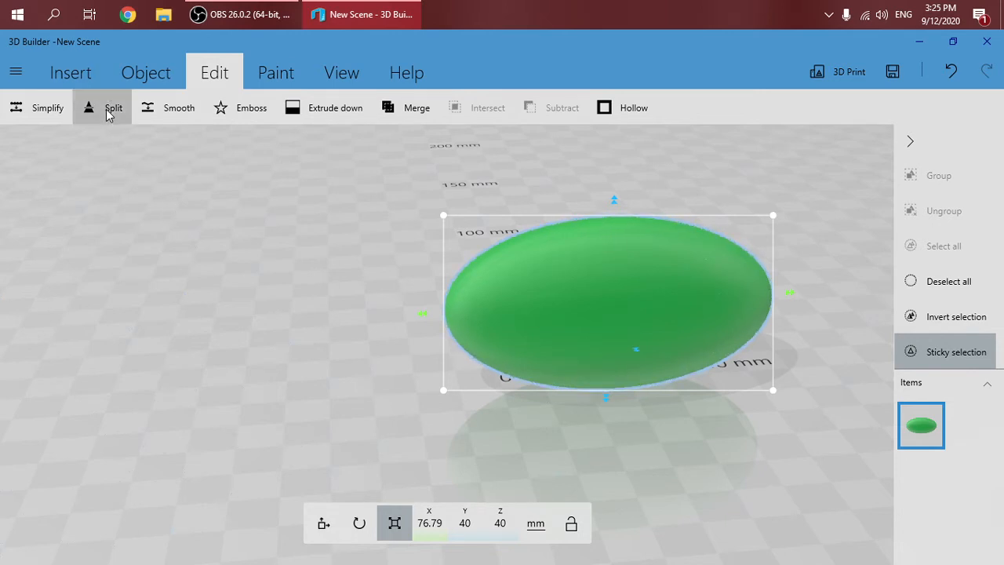
{"action": "right_click_drag", "start_coordinate": [212, 407], "coordinate": [207, 380]}
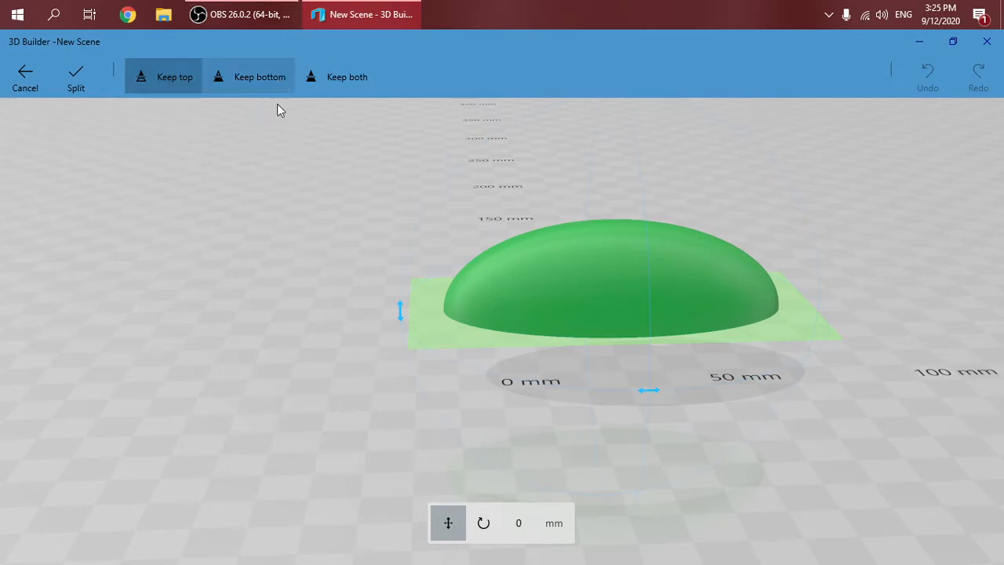
{"action": "left_click_drag", "start_coordinate": [301, 297], "coordinate": [274, 301]}
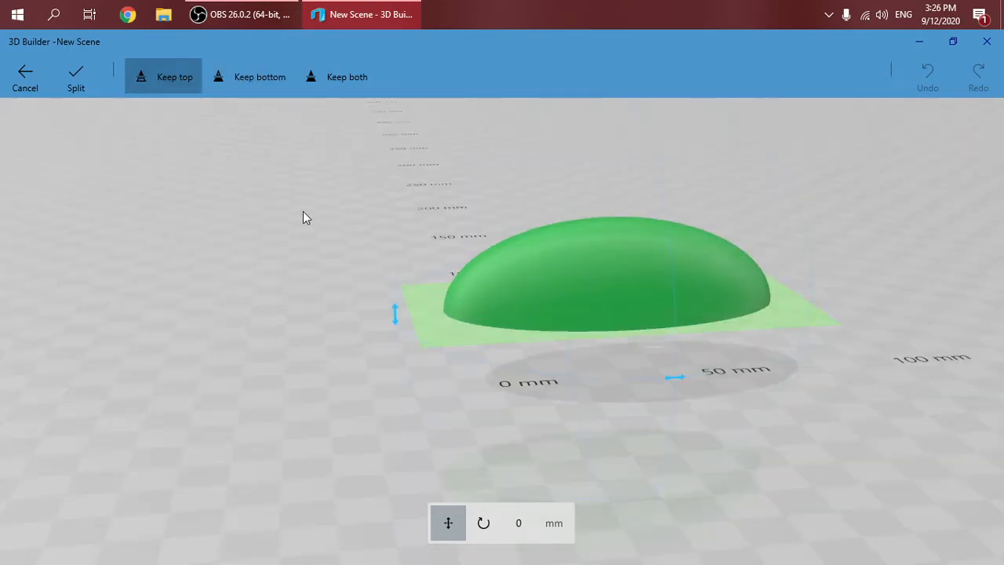
{"action": "left_click_drag", "start_coordinate": [305, 218], "coordinate": [280, 249]}
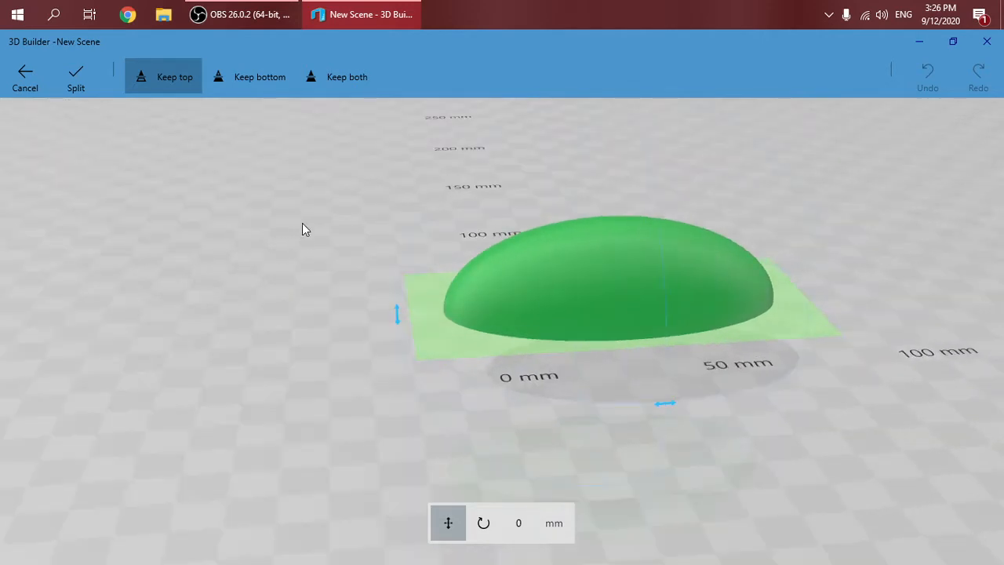
{"action": "left_click", "coordinate": [336, 76]}
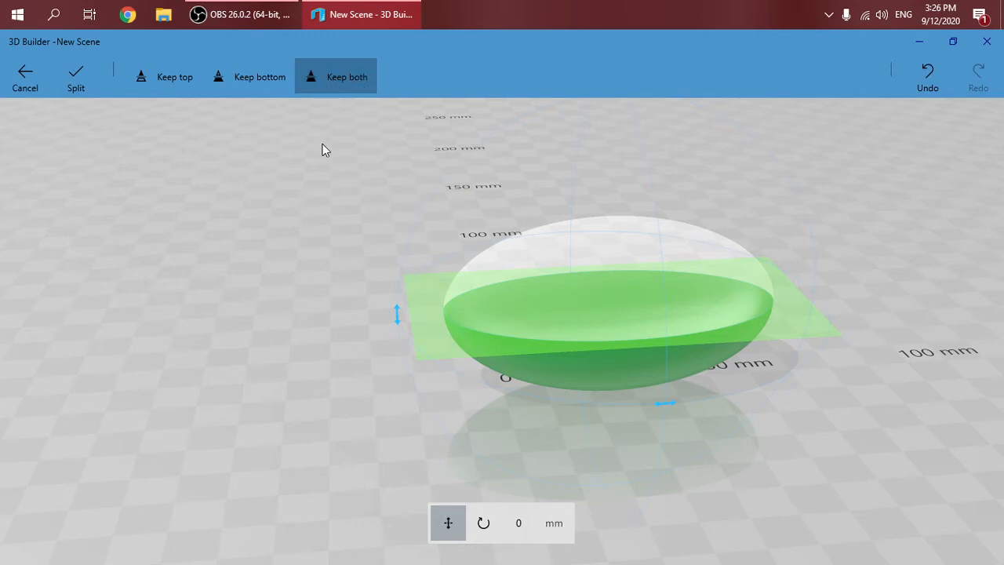
{"action": "left_click", "coordinate": [76, 78]}
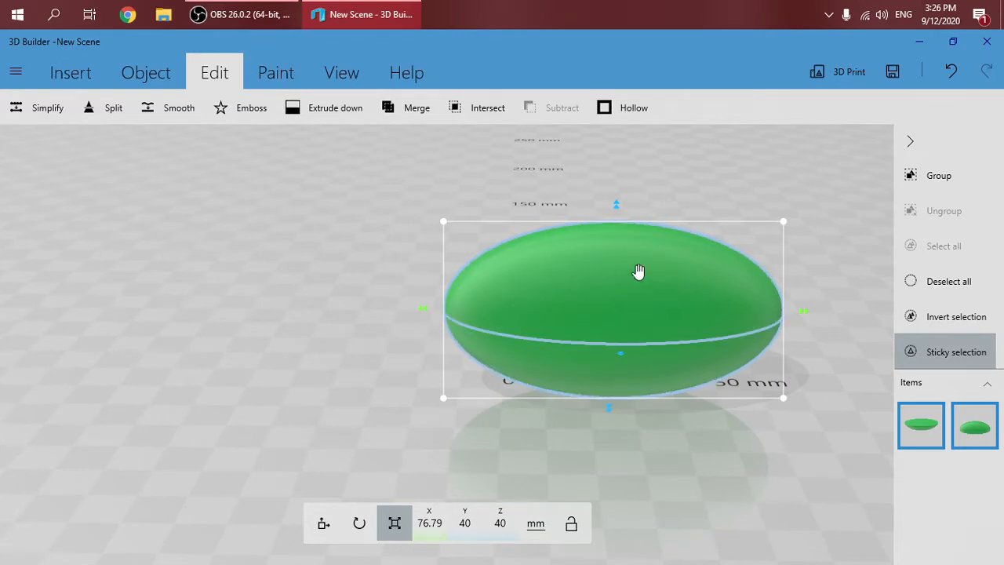
Select only the upper half of the split ellipsoid, leaving the lower half unselected
{"action": "left_click_drag", "start_coordinate": [698, 447], "coordinate": [731, 463]}
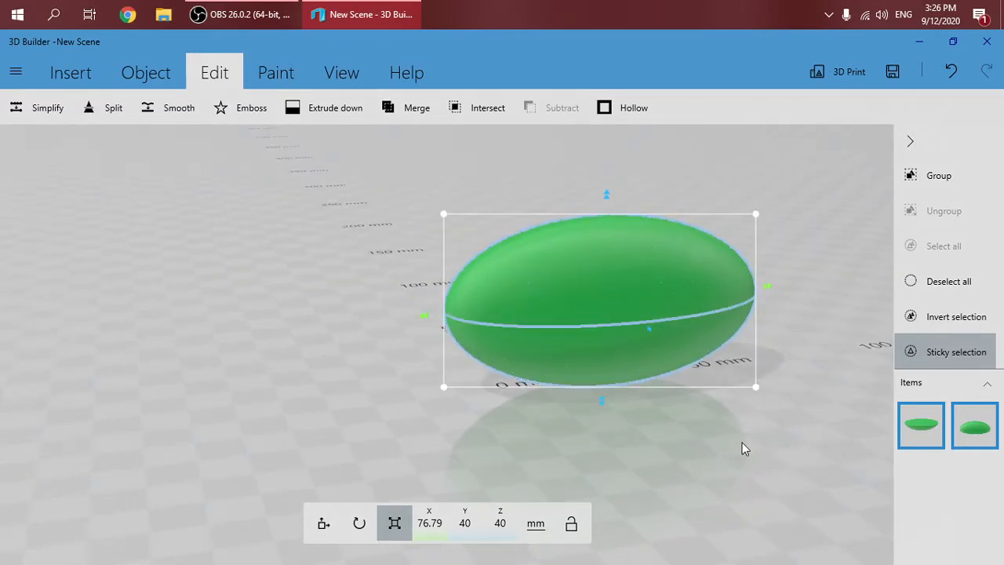
{"action": "left_click", "coordinate": [925, 439]}
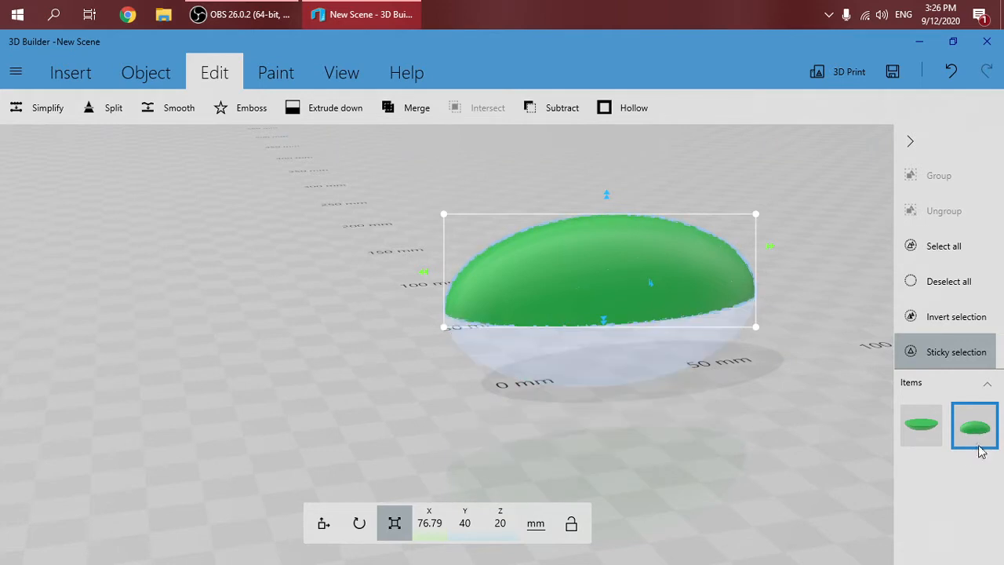
{"action": "left_click", "coordinate": [986, 437]}
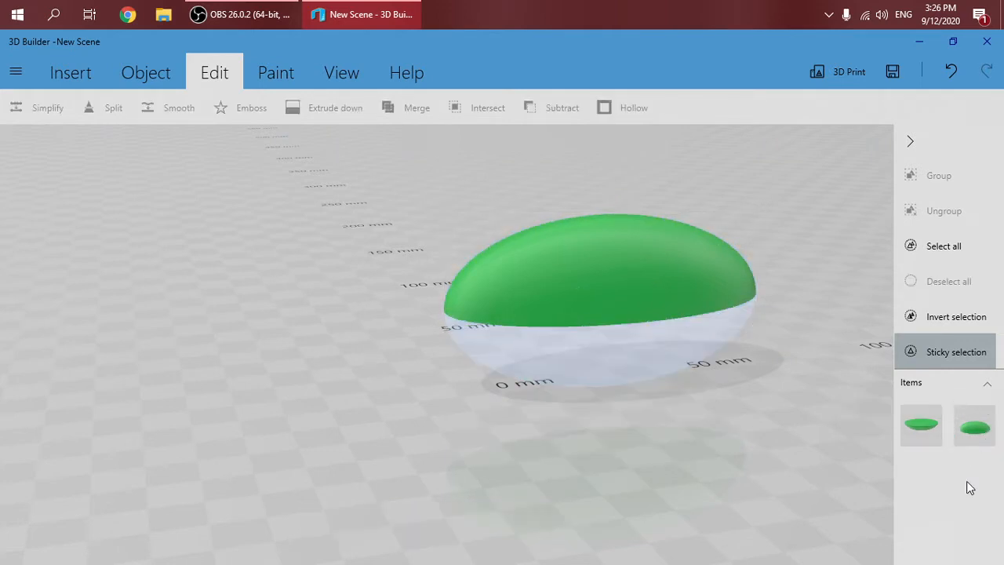
{"action": "left_click", "coordinate": [987, 437]}
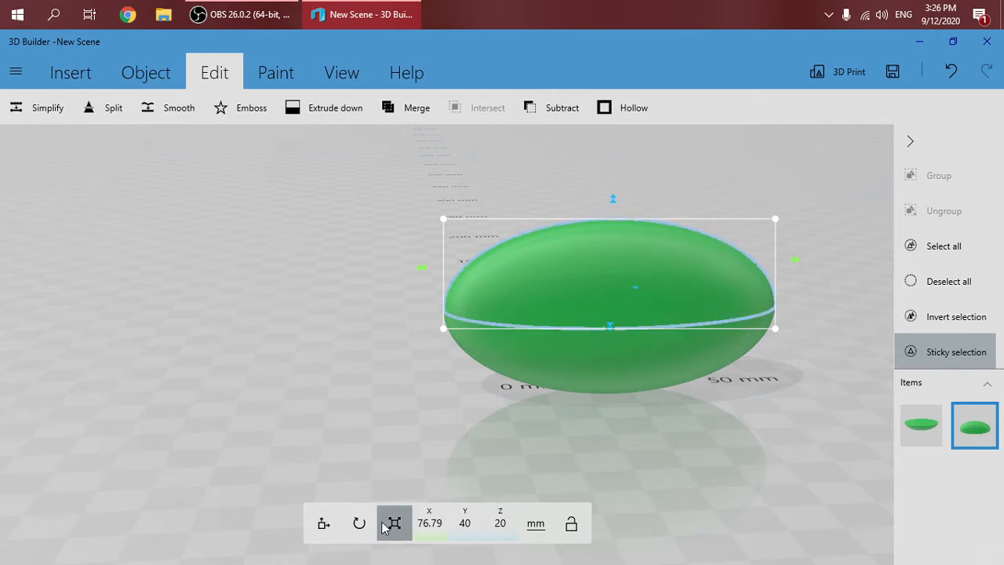
{"action": "left_click_drag", "start_coordinate": [395, 432], "coordinate": [409, 474]}
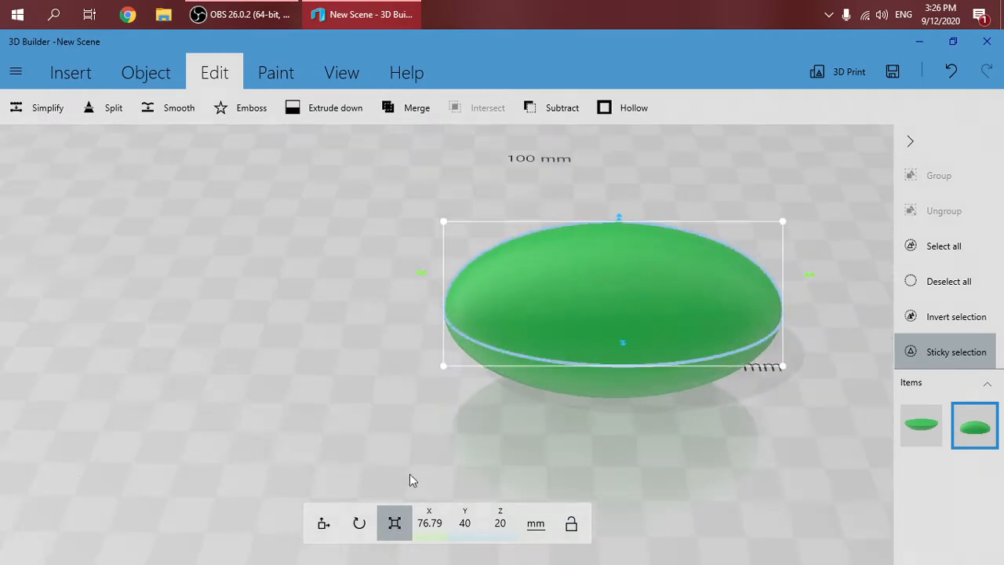
{"action": "left_click", "coordinate": [324, 524]}
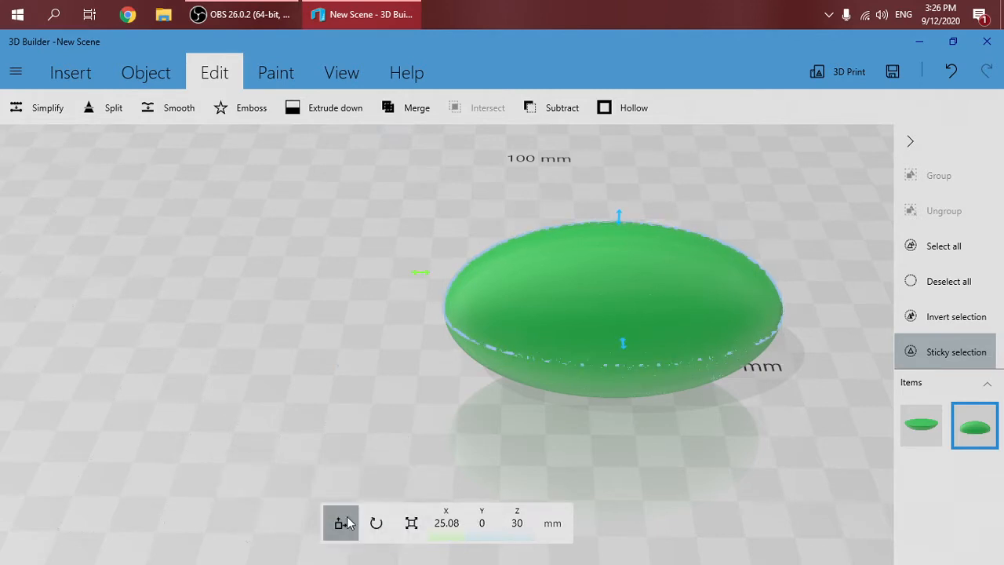
{"action": "left_click", "coordinate": [371, 534]}
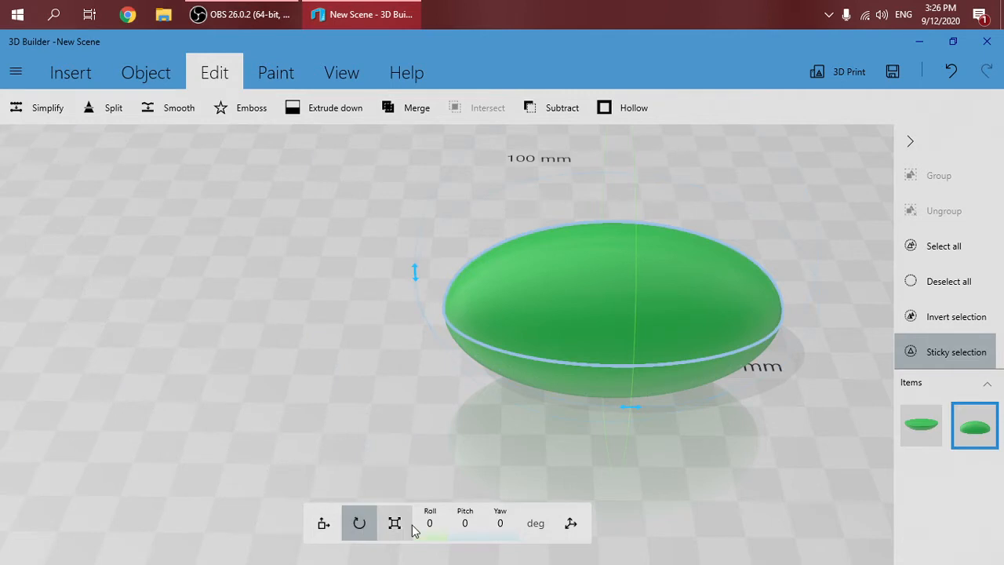
{"action": "left_click", "coordinate": [395, 533]}
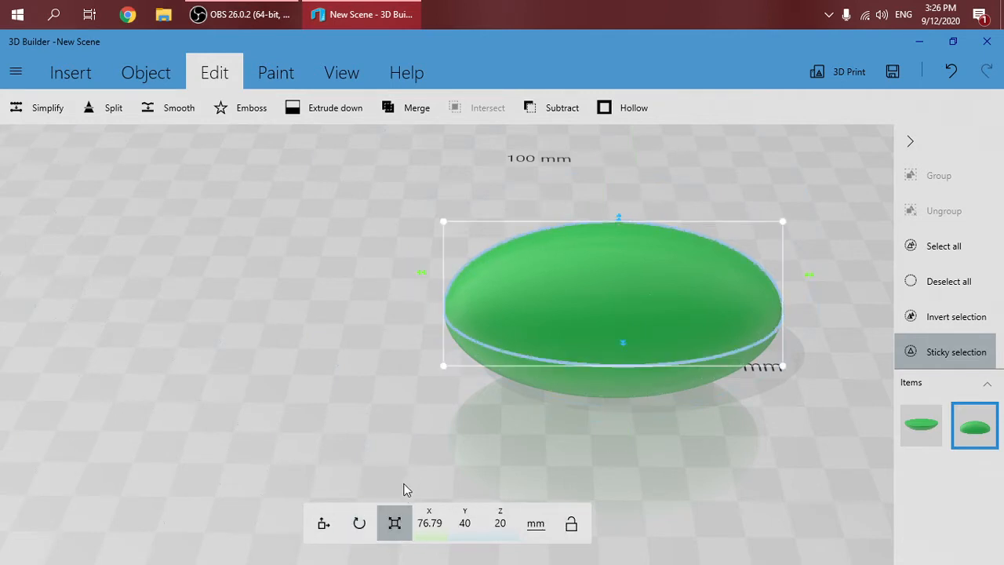
Split the upper half vertically across its middle with the plane at a 90-degree pitch, keeping only the top part
{"action": "left_click_drag", "start_coordinate": [356, 463], "coordinate": [466, 455]}
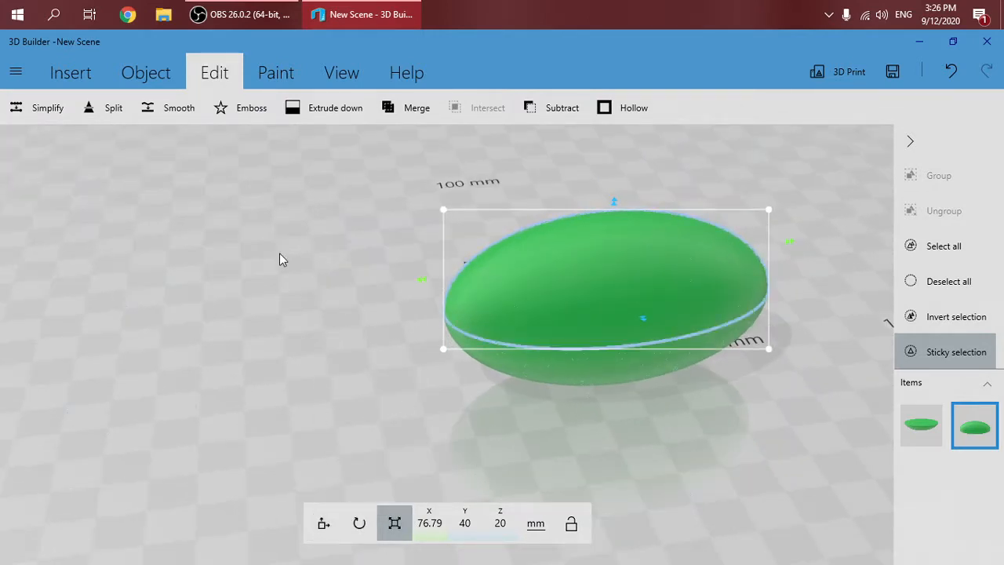
{"action": "left_click", "coordinate": [109, 108]}
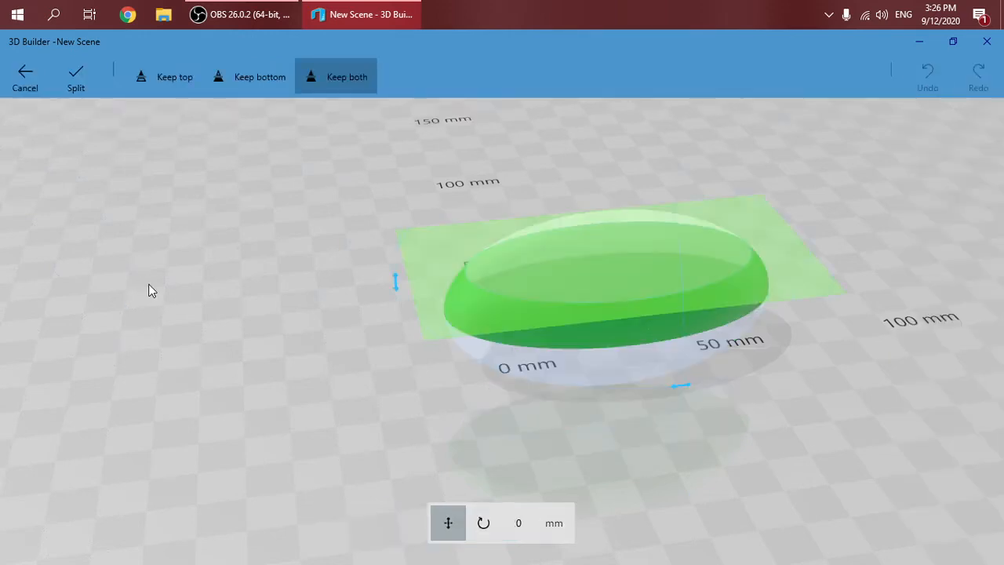
{"action": "left_click_drag", "start_coordinate": [260, 418], "coordinate": [639, 277]}
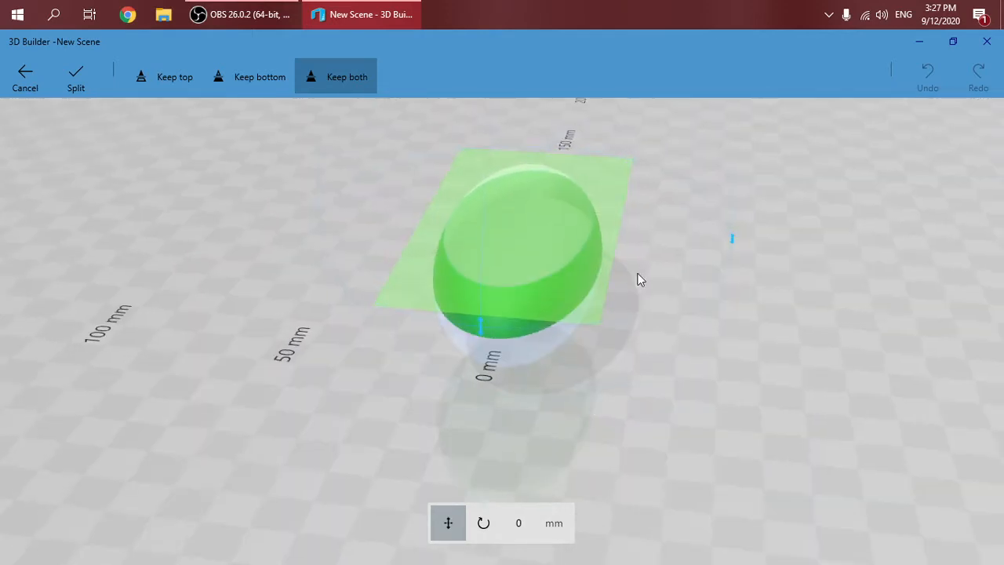
{"action": "left_click_drag", "start_coordinate": [717, 337], "coordinate": [608, 219]}
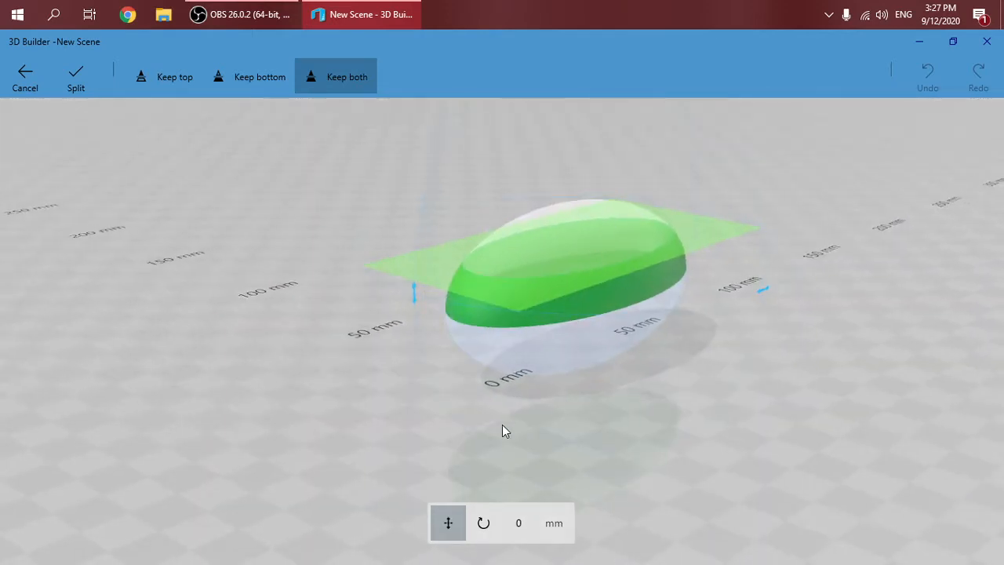
{"action": "left_click_drag", "start_coordinate": [504, 431], "coordinate": [708, 123]}
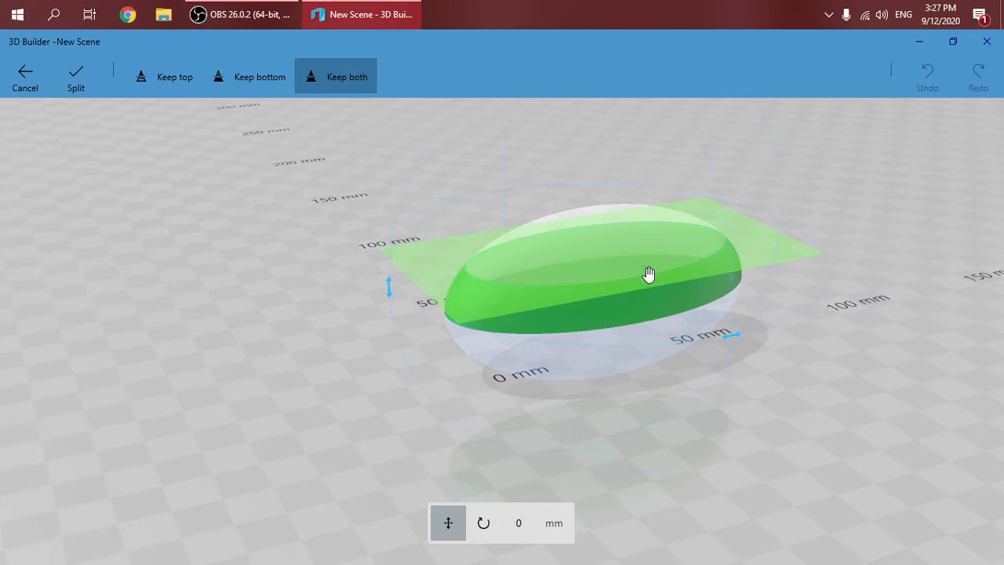
{"action": "left_click_drag", "start_coordinate": [388, 288], "coordinate": [588, 135]}
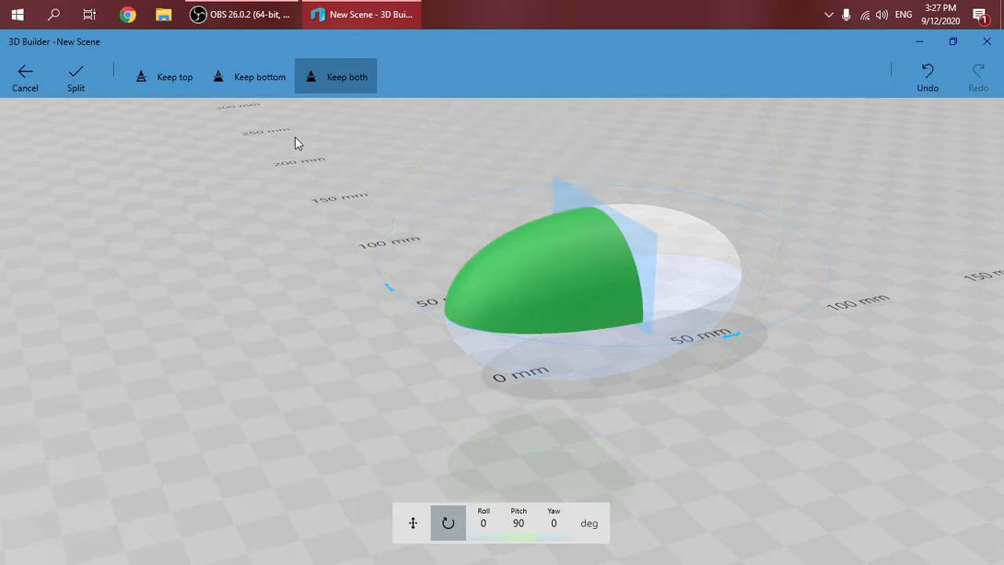
{"action": "left_click", "coordinate": [153, 80]}
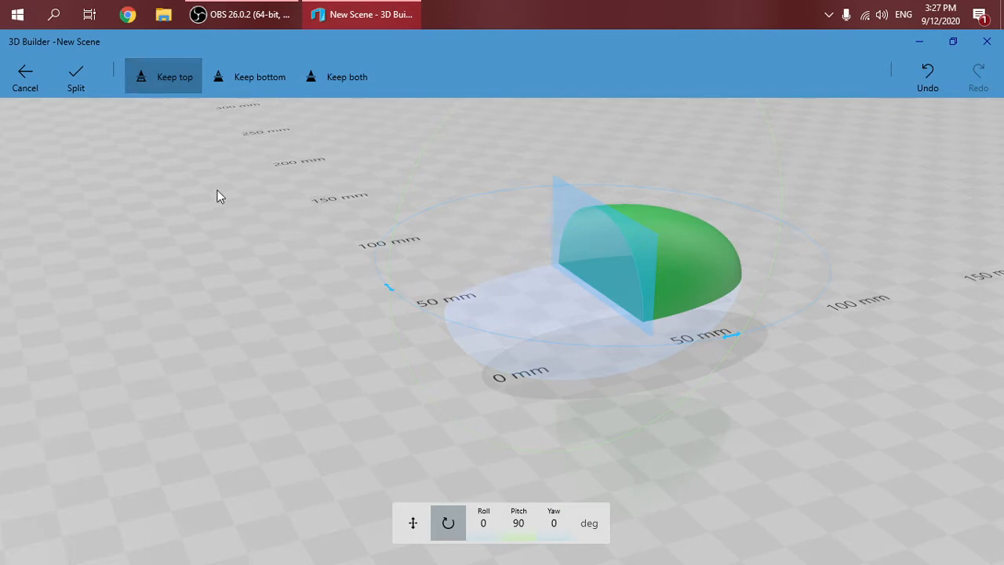
{"action": "left_click", "coordinate": [82, 75]}
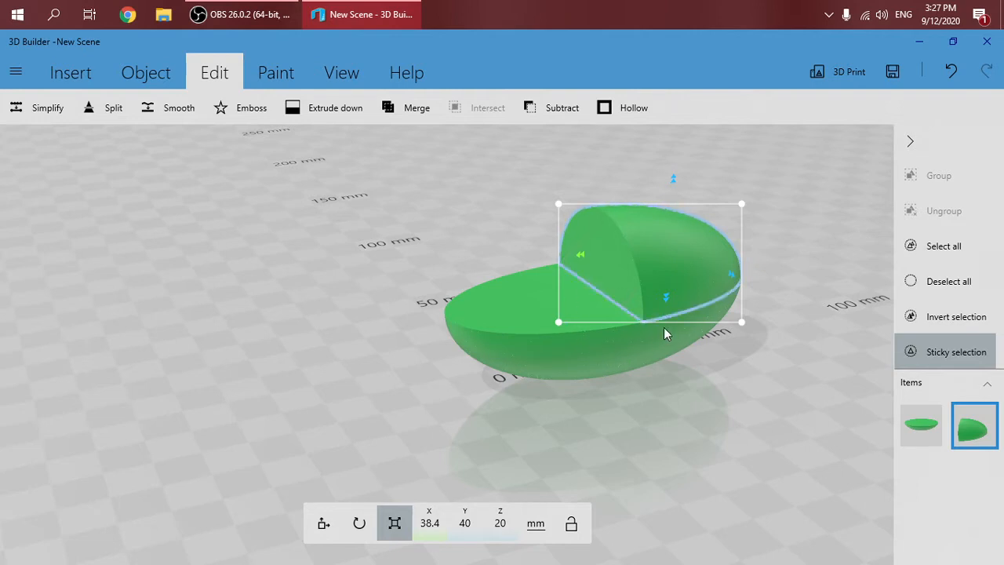
Examine the cut model from several angles, with the lower half and the remaining upper piece selected together and separately
{"action": "left_click_drag", "start_coordinate": [647, 431], "coordinate": [567, 428]}
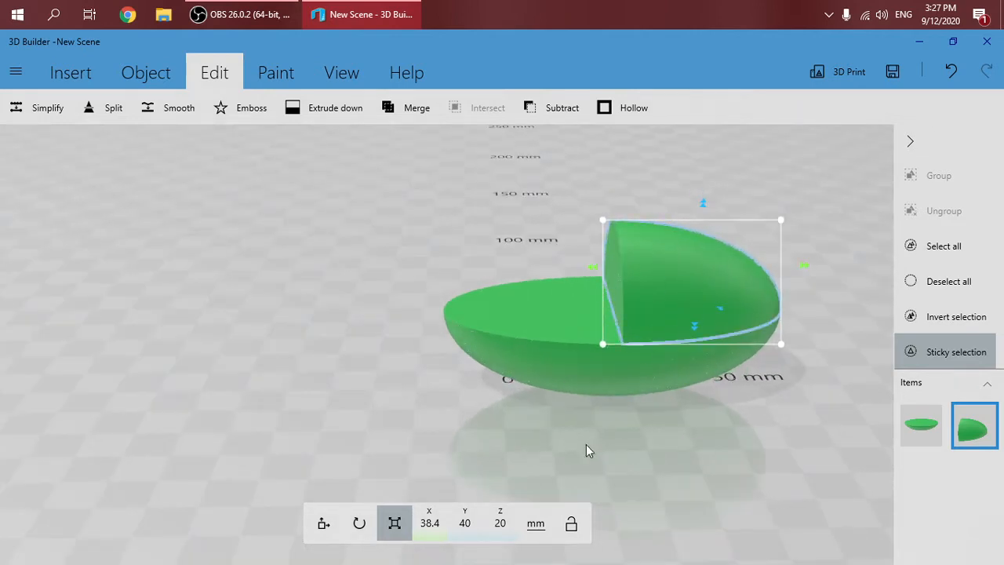
{"action": "mouse_move", "coordinate": [426, 413]}
{"action": "left_mouse_down"}
{"action": "mouse_move", "coordinate": [694, 413]}
{"action": "mouse_move", "coordinate": [428, 417]}
{"action": "left_mouse_up"}
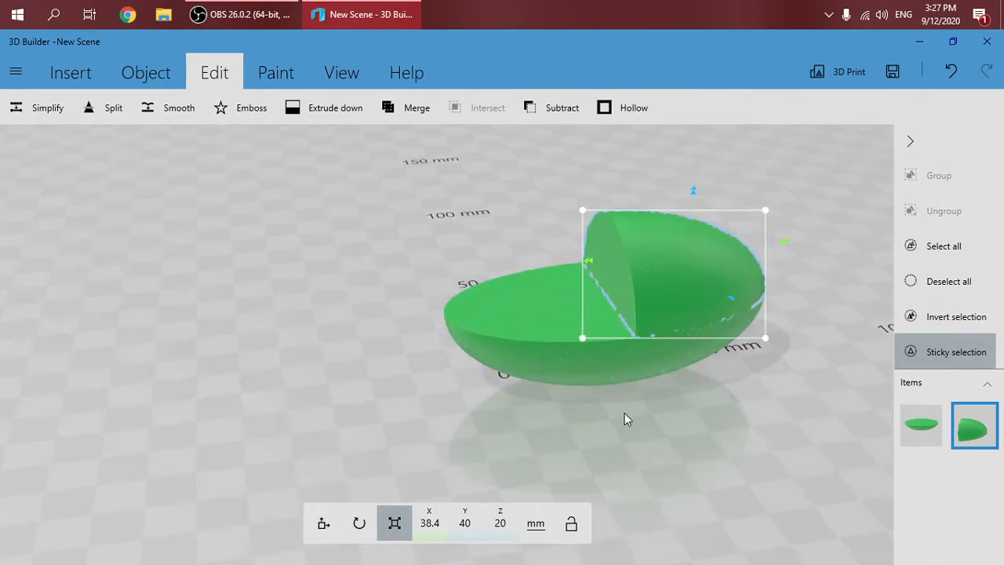
{"action": "left_click_drag", "start_coordinate": [685, 467], "coordinate": [783, 464]}
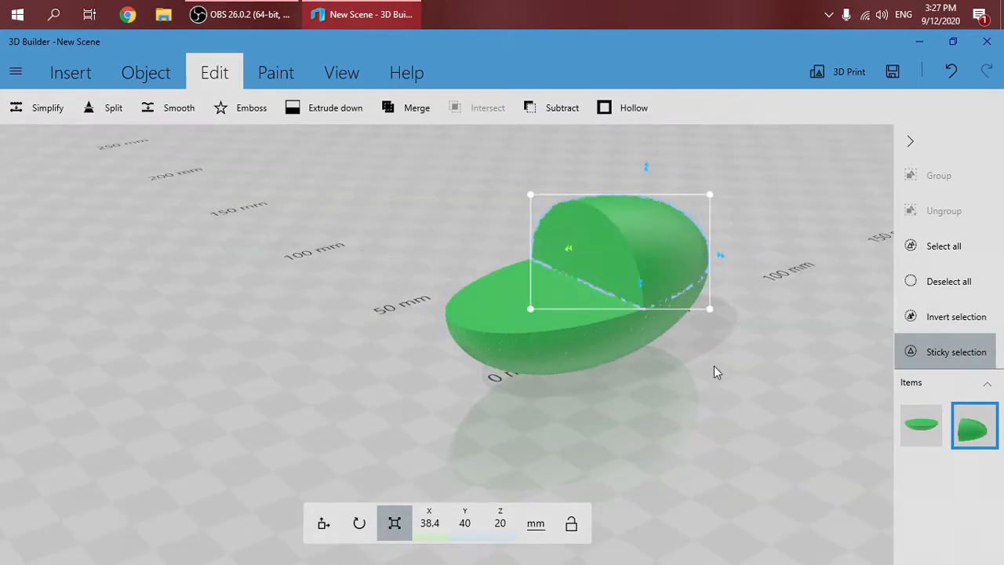
{"action": "left_click_drag", "start_coordinate": [558, 396], "coordinate": [541, 436]}
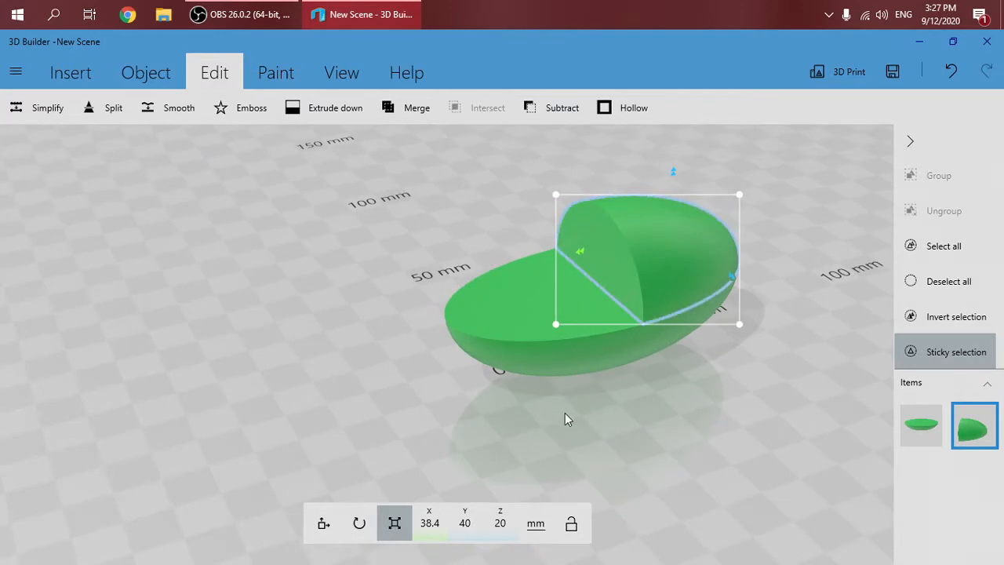
{"action": "left_click_drag", "start_coordinate": [564, 416], "coordinate": [596, 372]}
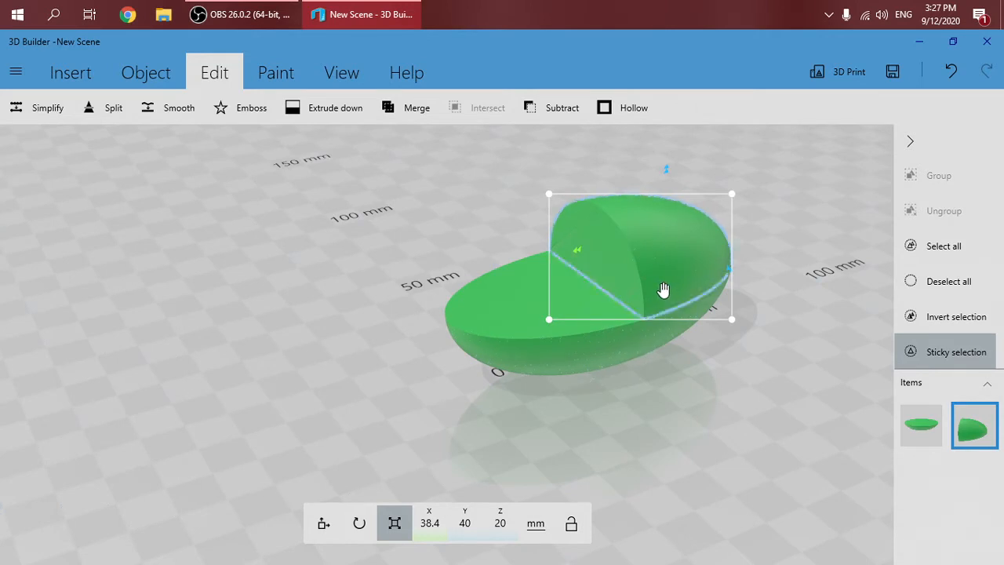
{"action": "left_click", "coordinate": [534, 331]}
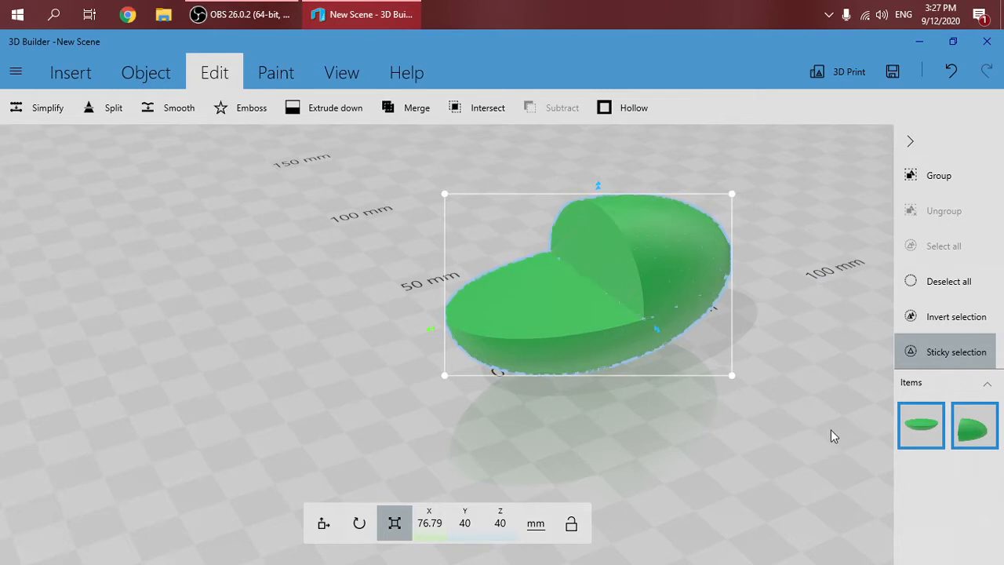
{"action": "left_click", "coordinate": [656, 255]}
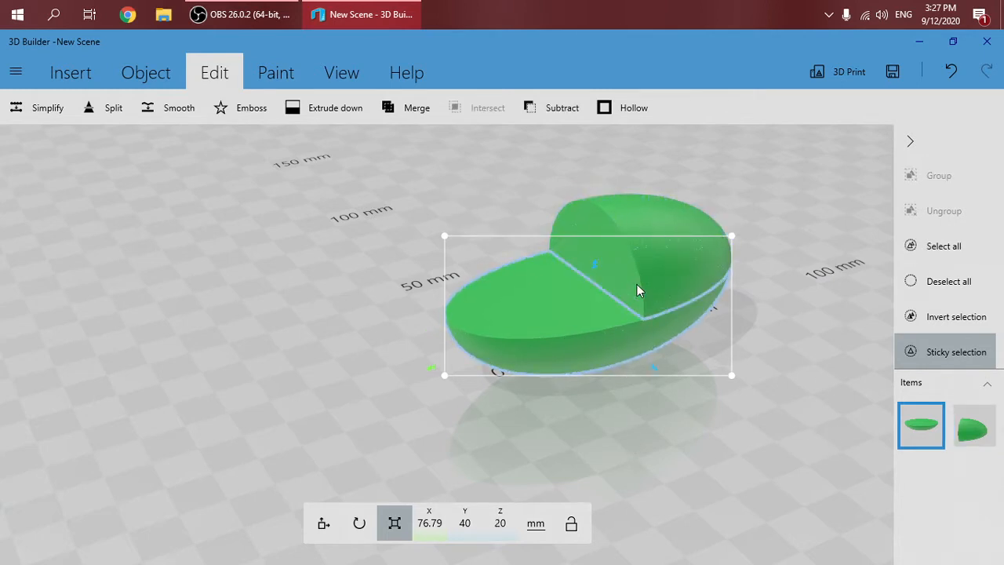
{"action": "left_click", "coordinate": [650, 267]}
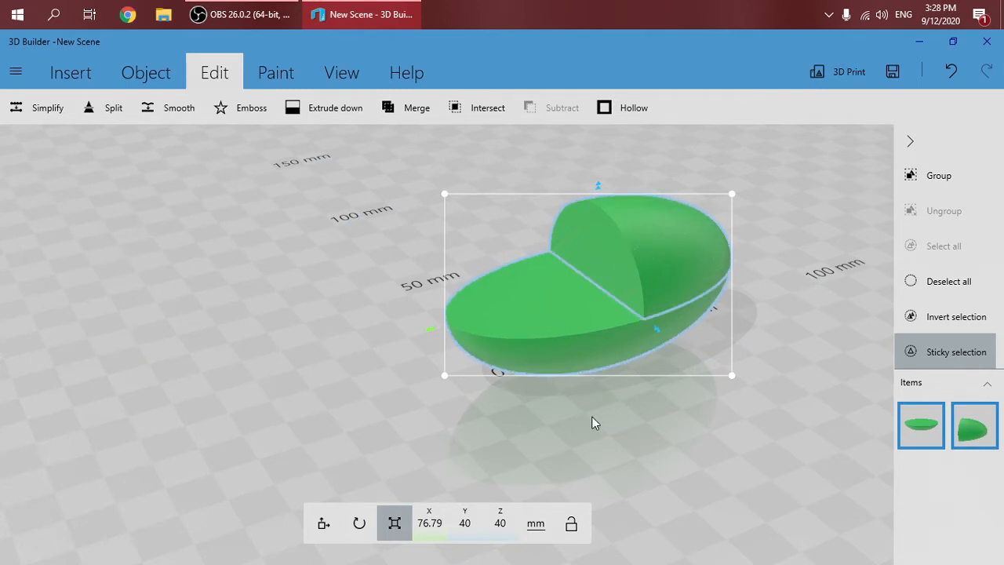
{"action": "left_click", "coordinate": [910, 459]}
{"action": "left_click_drag", "start_coordinate": [767, 474], "coordinate": [845, 463]}
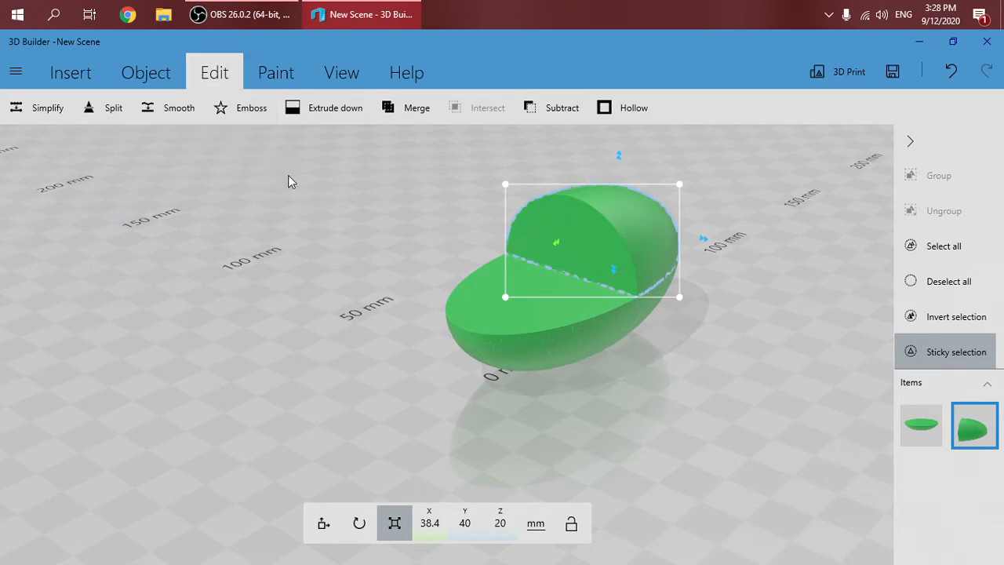
Apply a white Translucent material to the remaining upper piece
{"action": "left_click", "coordinate": [267, 71]}
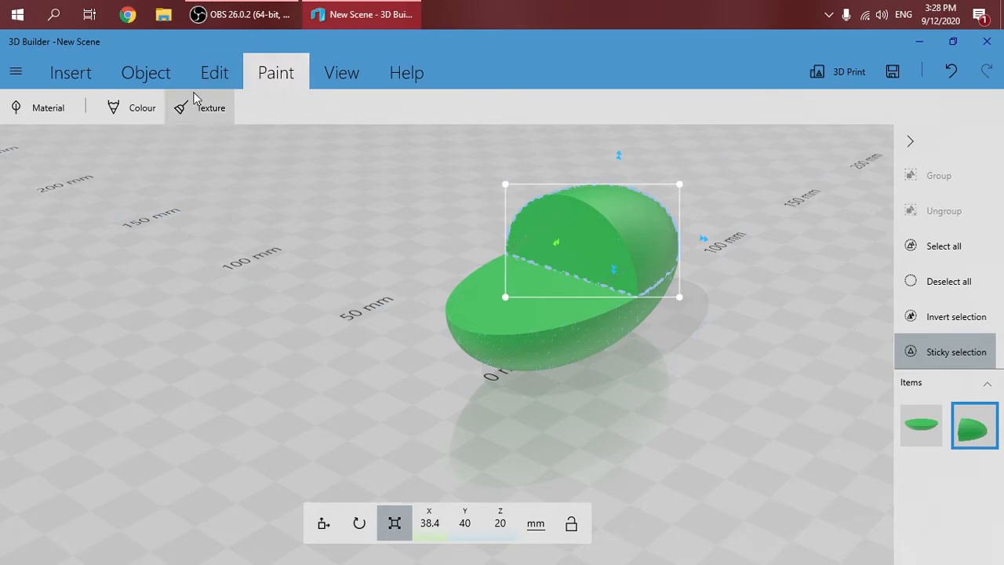
{"action": "left_click", "coordinate": [34, 111]}
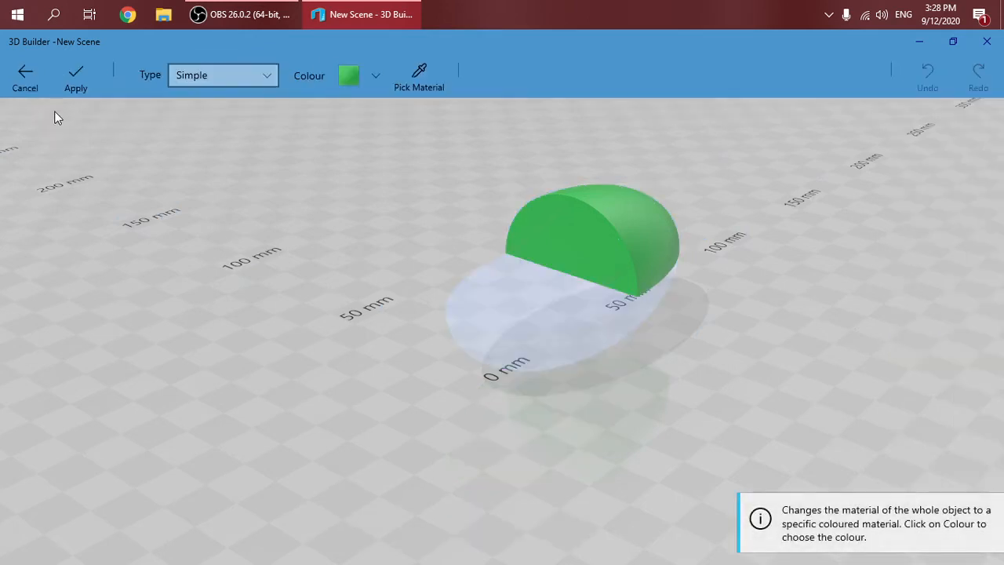
{"action": "left_click", "coordinate": [25, 78]}
{"action": "left_click", "coordinate": [16, 105]}
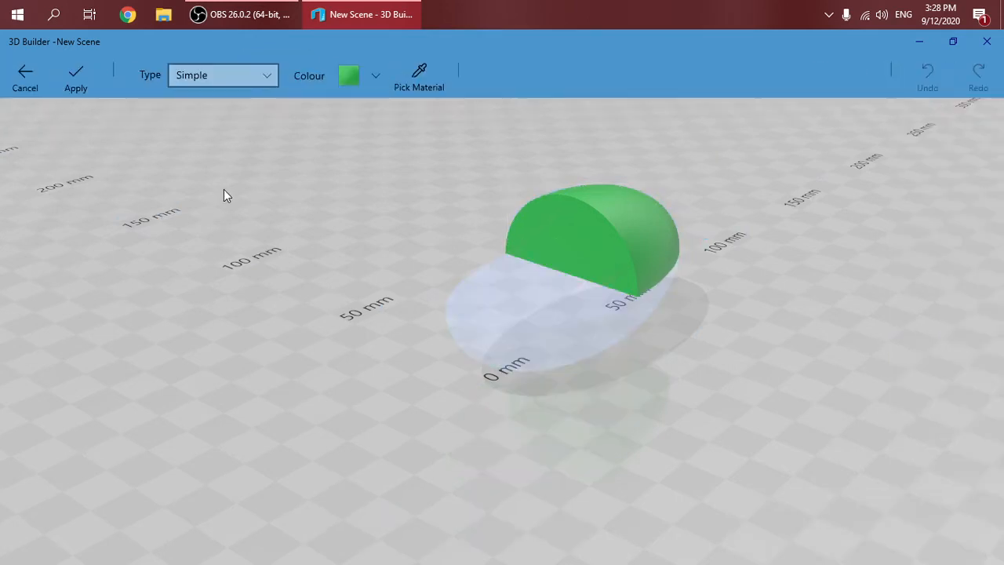
{"action": "left_click", "coordinate": [190, 80]}
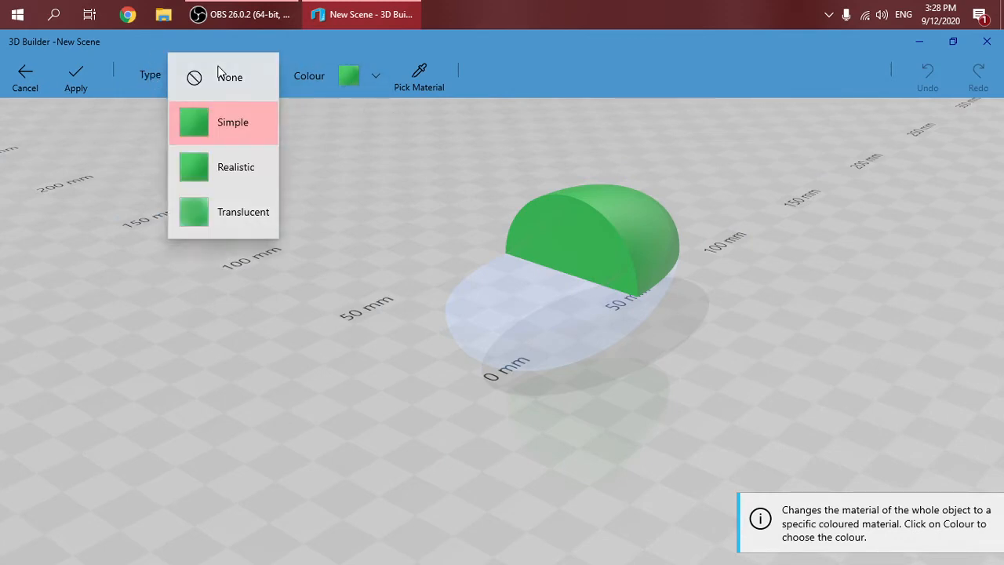
{"action": "left_click", "coordinate": [227, 210]}
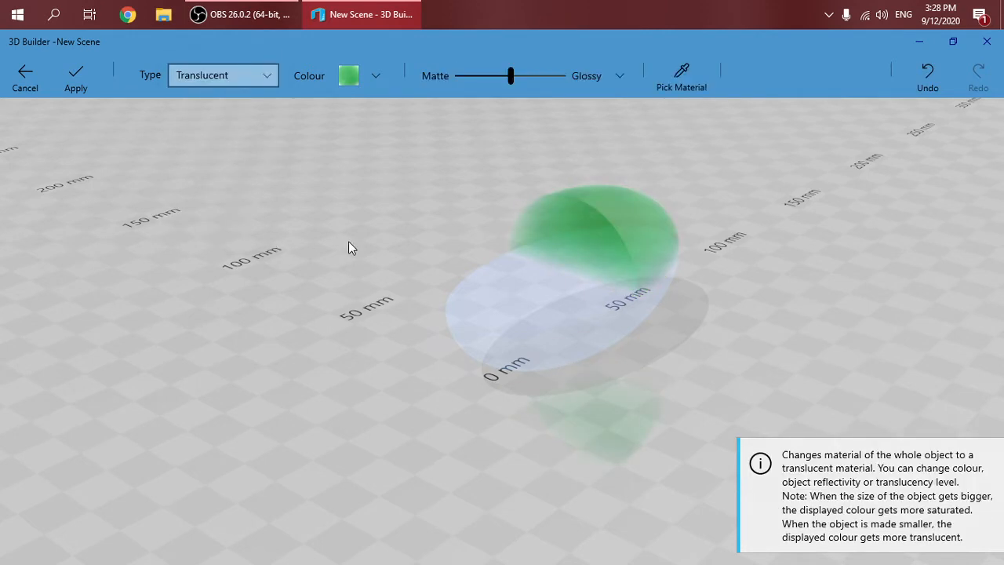
{"action": "left_click", "coordinate": [377, 84]}
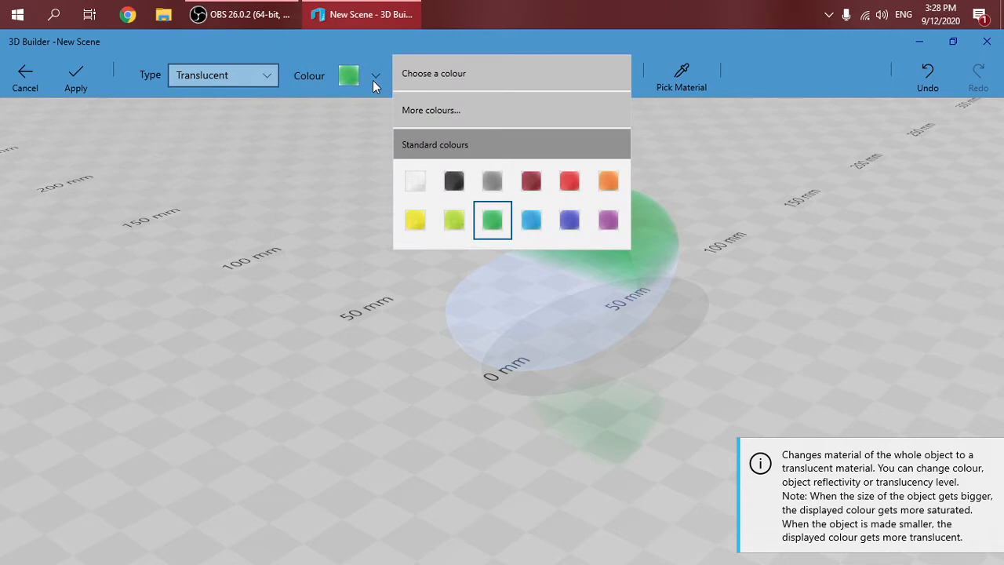
{"action": "left_click", "coordinate": [416, 189]}
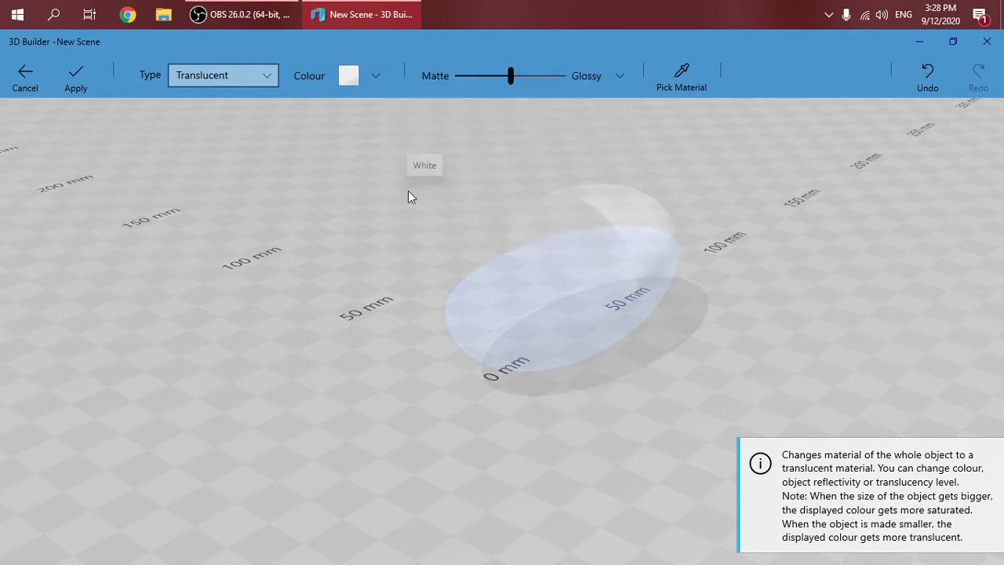
{"action": "left_click_drag", "start_coordinate": [337, 236], "coordinate": [651, 246]}
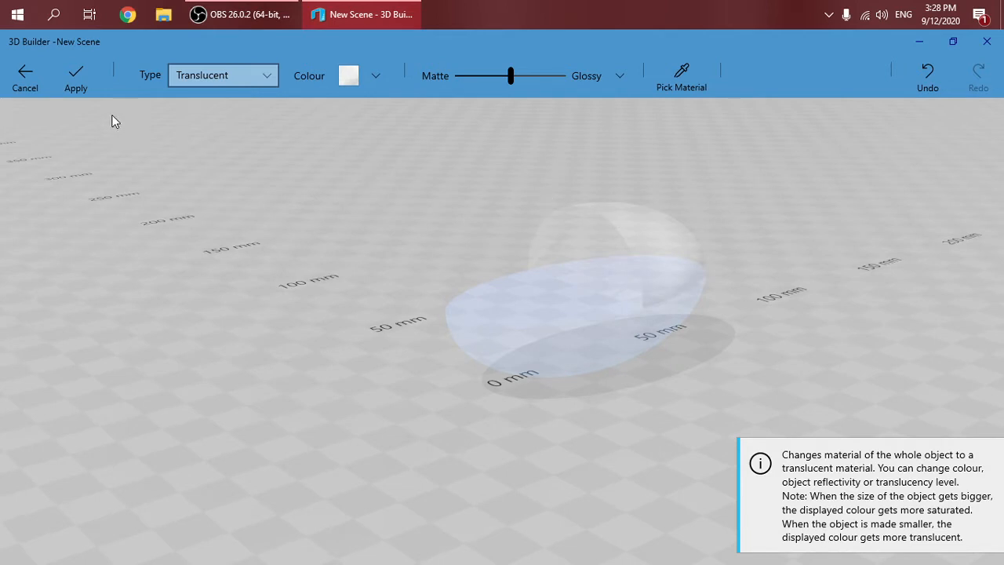
{"action": "left_click", "coordinate": [76, 78]}
{"action": "mouse_move", "coordinate": [146, 204]}
{"action": "left_mouse_down"}
{"action": "mouse_move", "coordinate": [413, 296]}
{"action": "mouse_move", "coordinate": [581, 336]}
{"action": "mouse_move", "coordinate": [368, 314]}
{"action": "mouse_move", "coordinate": [604, 311]}
{"action": "left_mouse_up"}
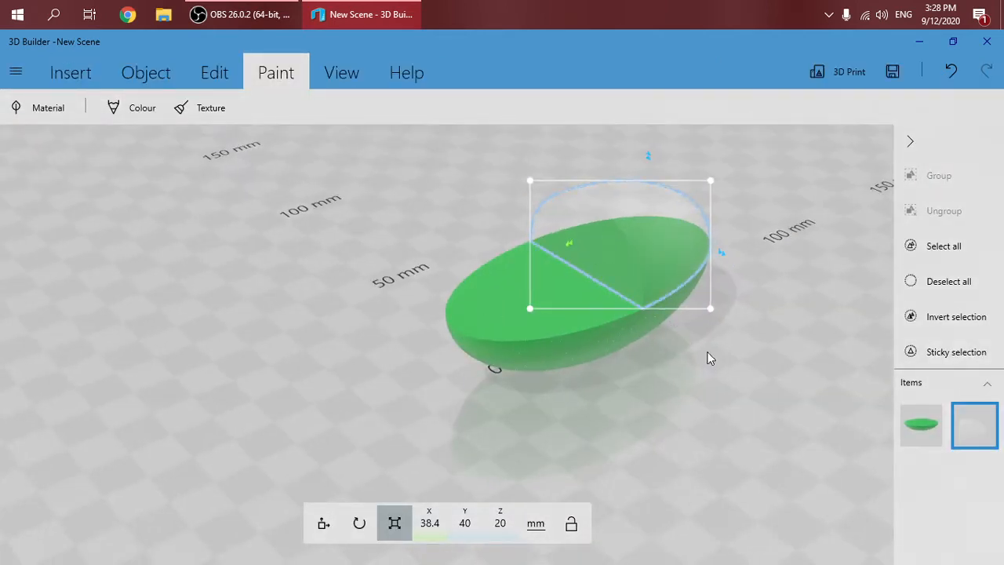
{"action": "left_click_drag", "start_coordinate": [708, 358], "coordinate": [476, 160]}
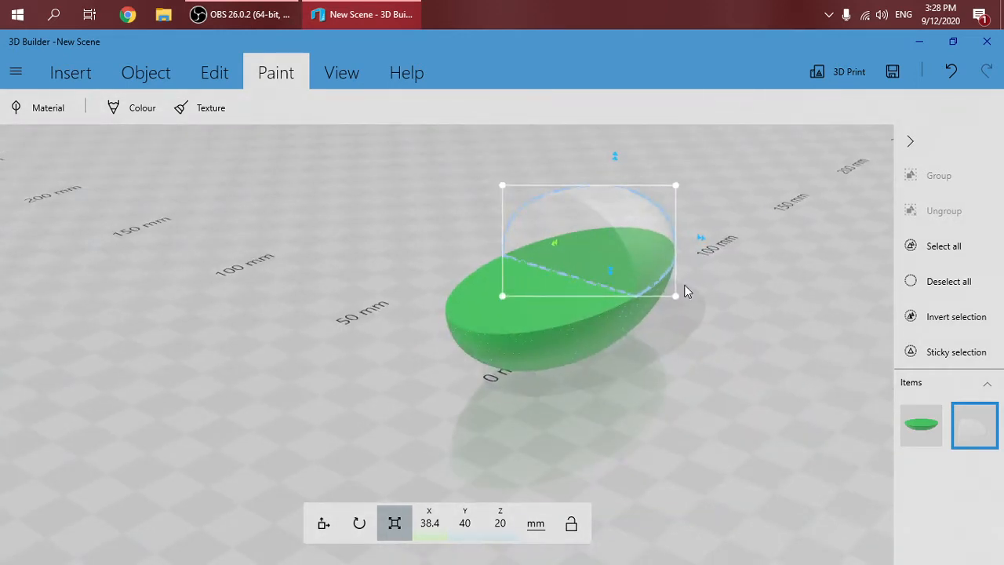
Deselect all parts and examine the solid lower half and its translucent cover from several angles
{"action": "scroll", "coordinate": [798, 315], "scroll_direction": "up", "scroll_amount": 4}
{"action": "left_click_drag", "start_coordinate": [812, 345], "coordinate": [674, 228]}
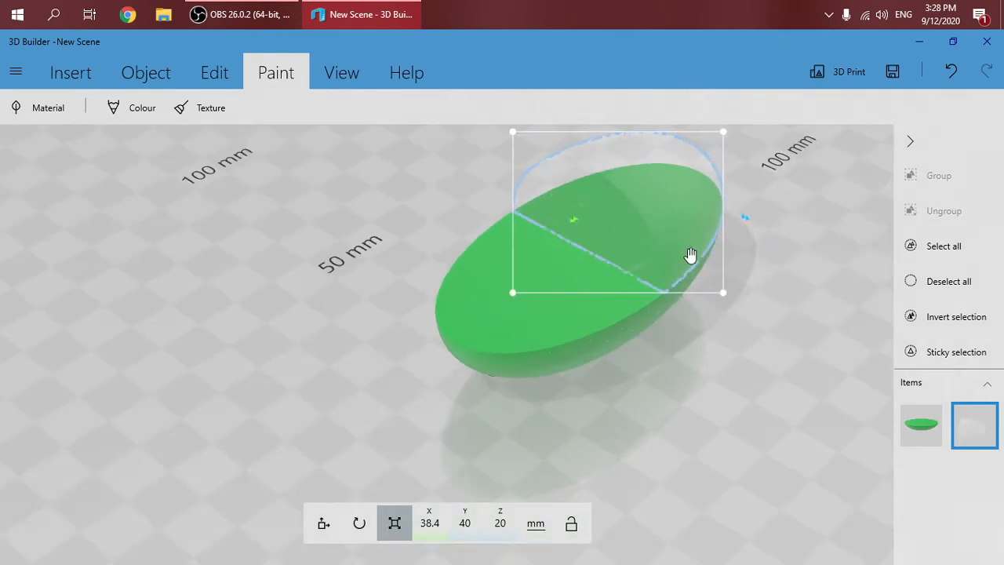
{"action": "left_click_drag", "start_coordinate": [715, 361], "coordinate": [716, 400]}
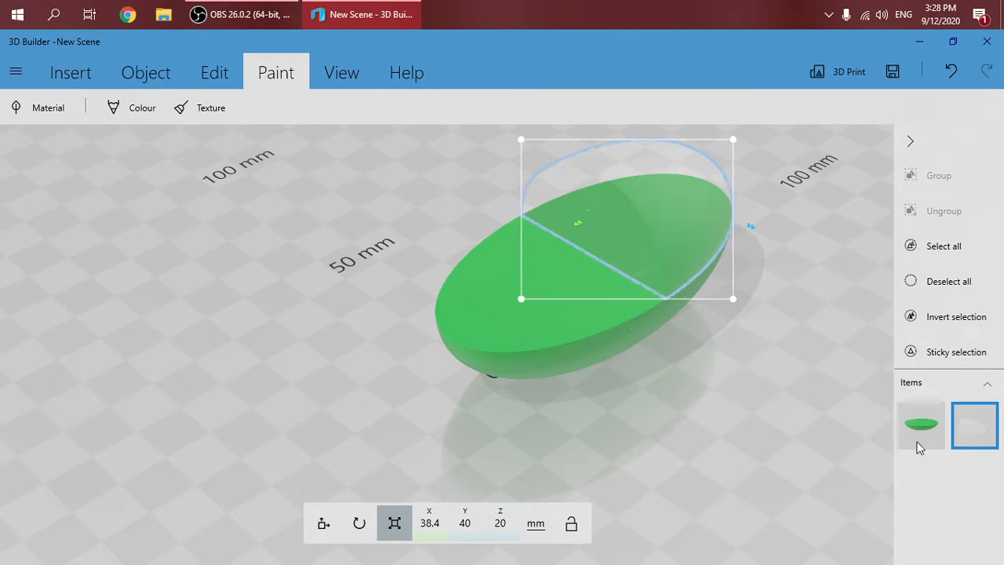
{"action": "left_click", "coordinate": [779, 441]}
{"action": "left_click_drag", "start_coordinate": [779, 442], "coordinate": [767, 354]}
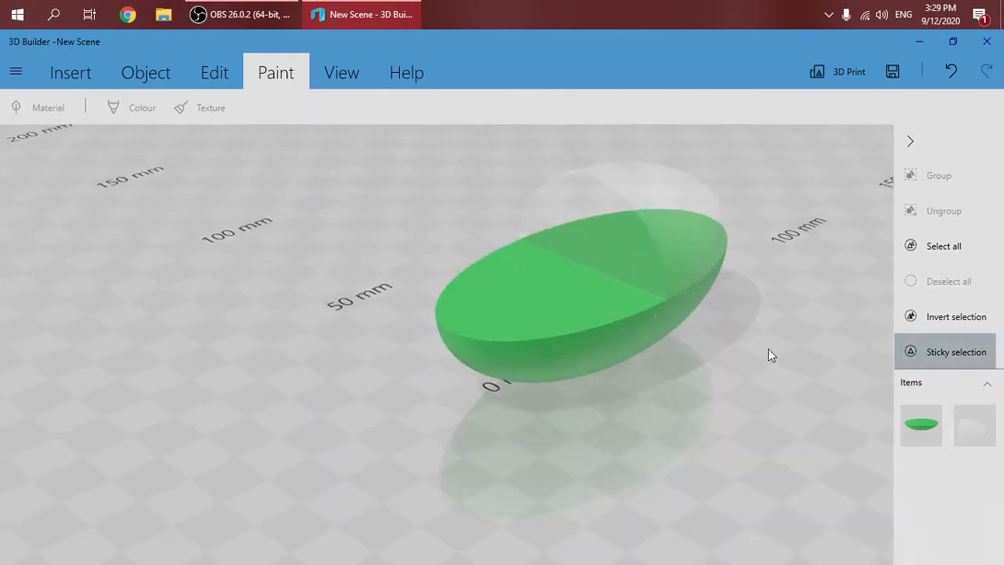
{"action": "left_click_drag", "start_coordinate": [661, 436], "coordinate": [625, 397]}
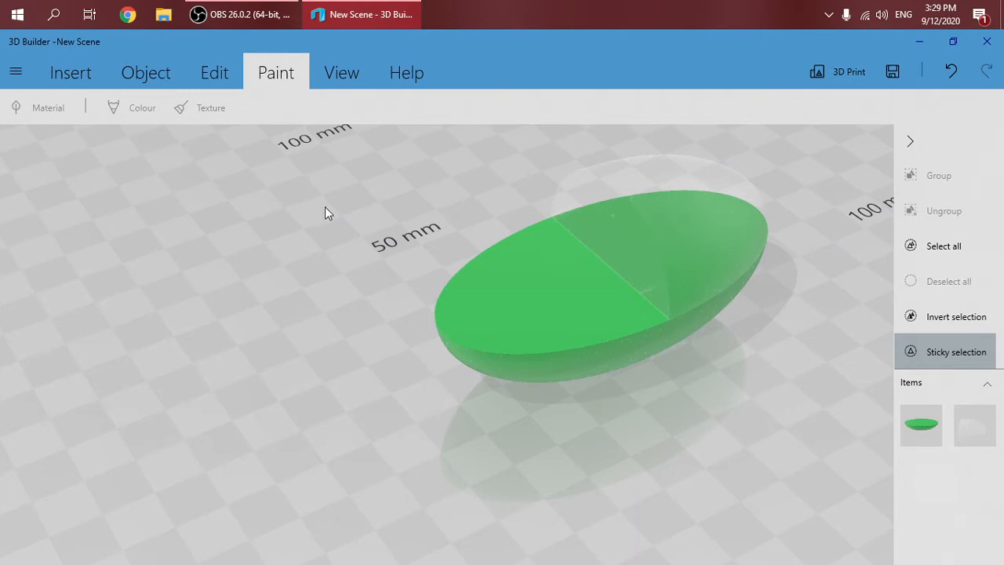
{"action": "left_click", "coordinate": [20, 12]}
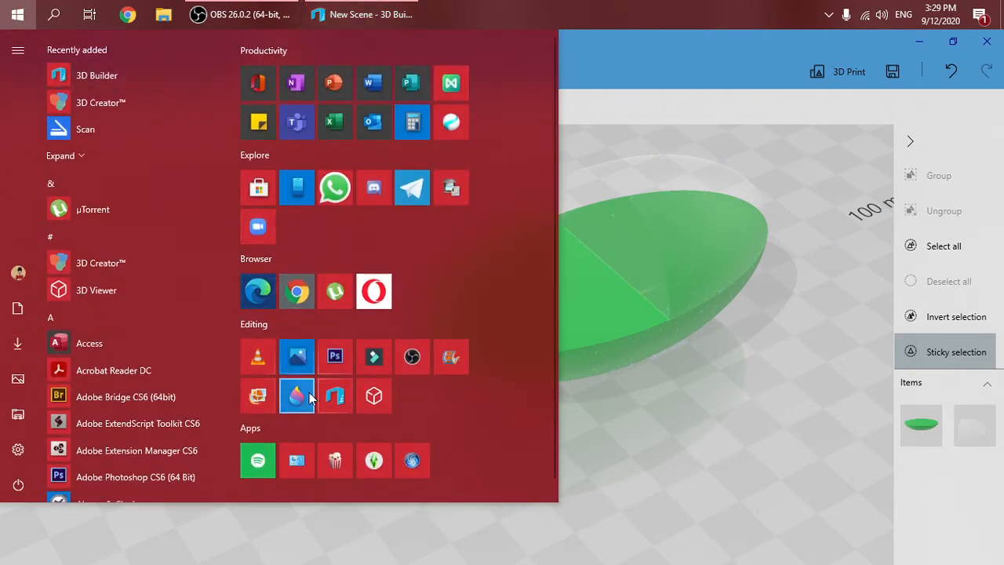
{"action": "left_click", "coordinate": [643, 468]}
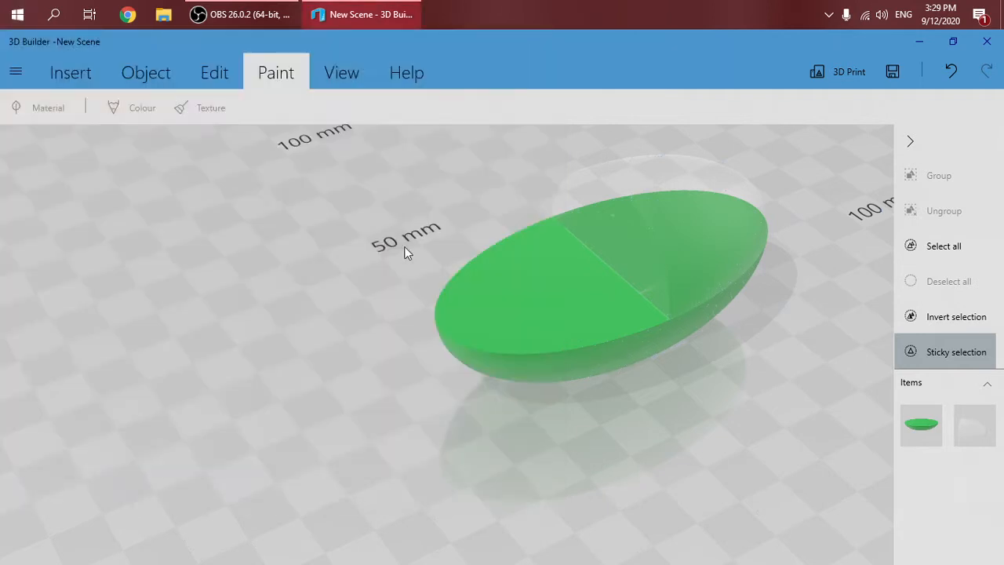
{"action": "left_click", "coordinate": [141, 81]}
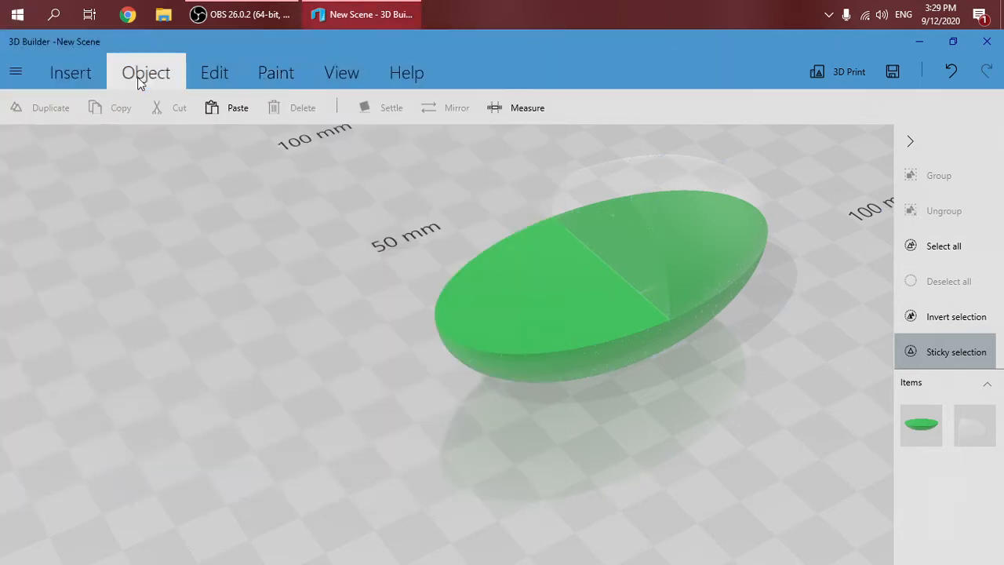
{"action": "left_click", "coordinate": [94, 80]}
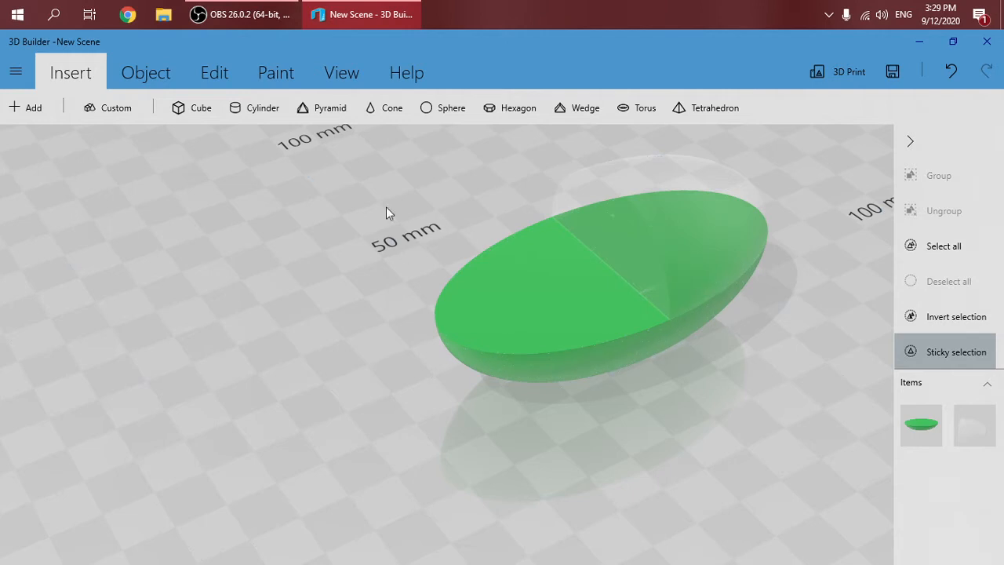
Switch to Paint 3D and create a new blank project
{"action": "left_click", "coordinate": [11, 18]}
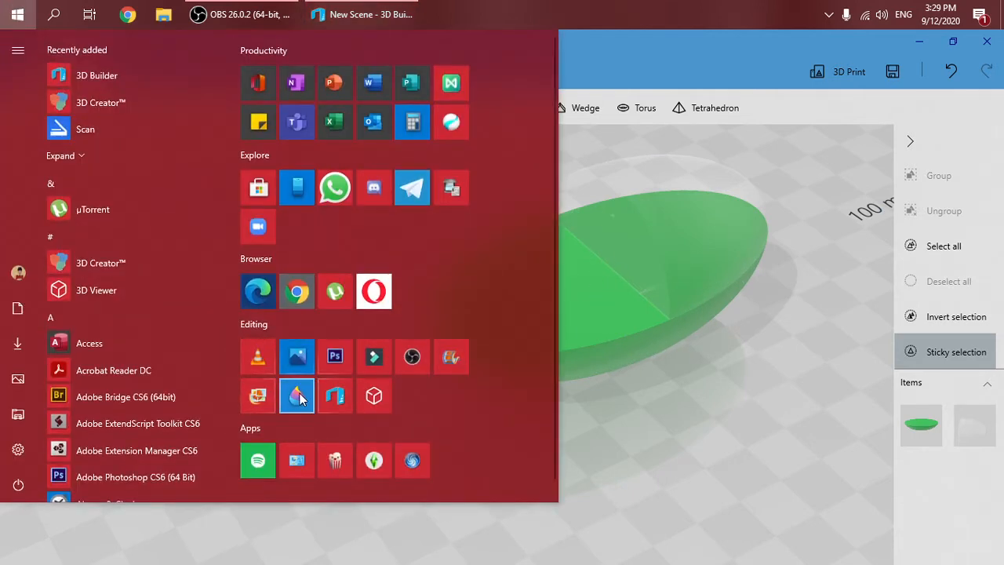
{"action": "left_click", "coordinate": [299, 393]}
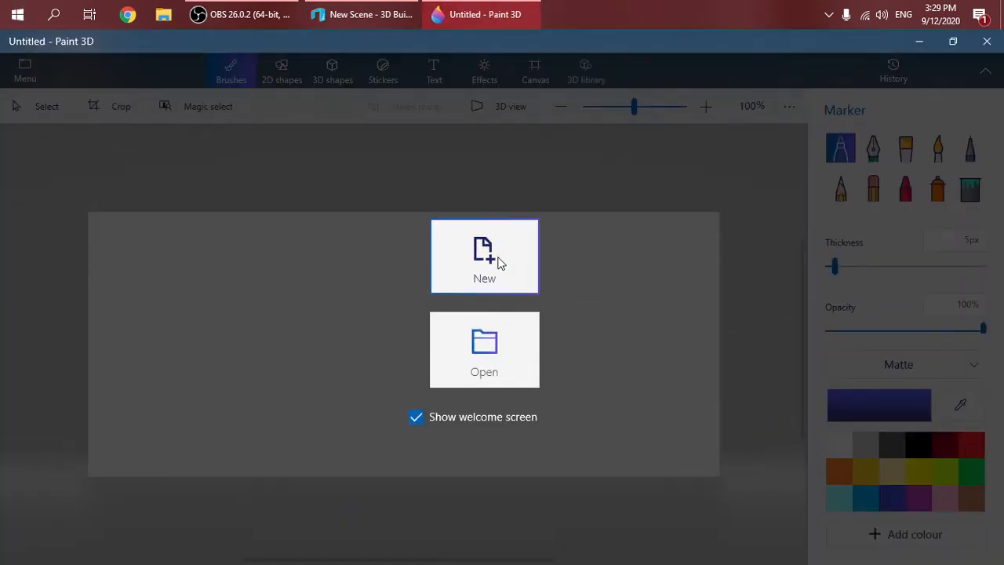
{"action": "left_click", "coordinate": [498, 266]}
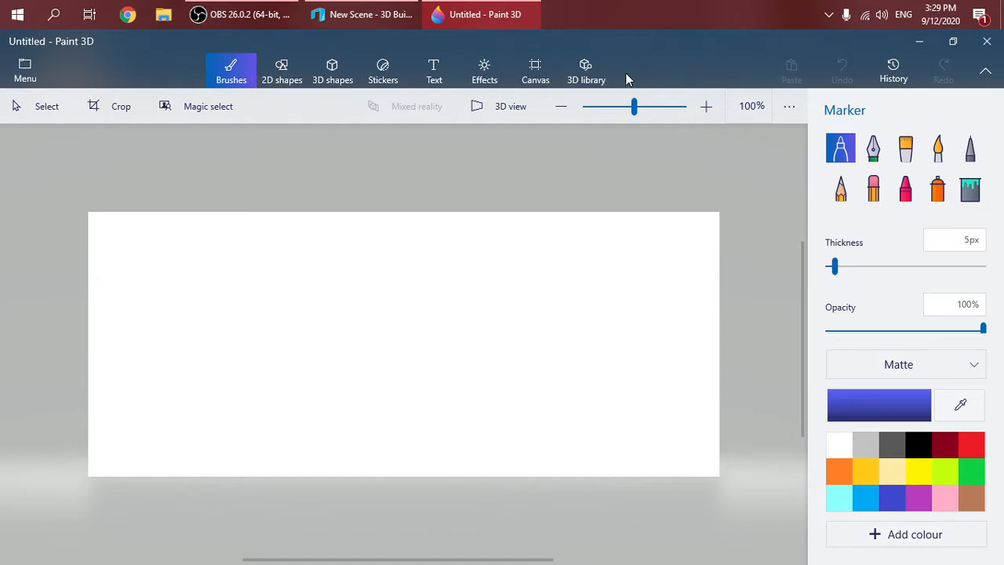
Draw a blue matte zigzag strand of four peaks across the canvas with the 60 px Tube brush and finish the shape
{"action": "left_click", "coordinate": [332, 70]}
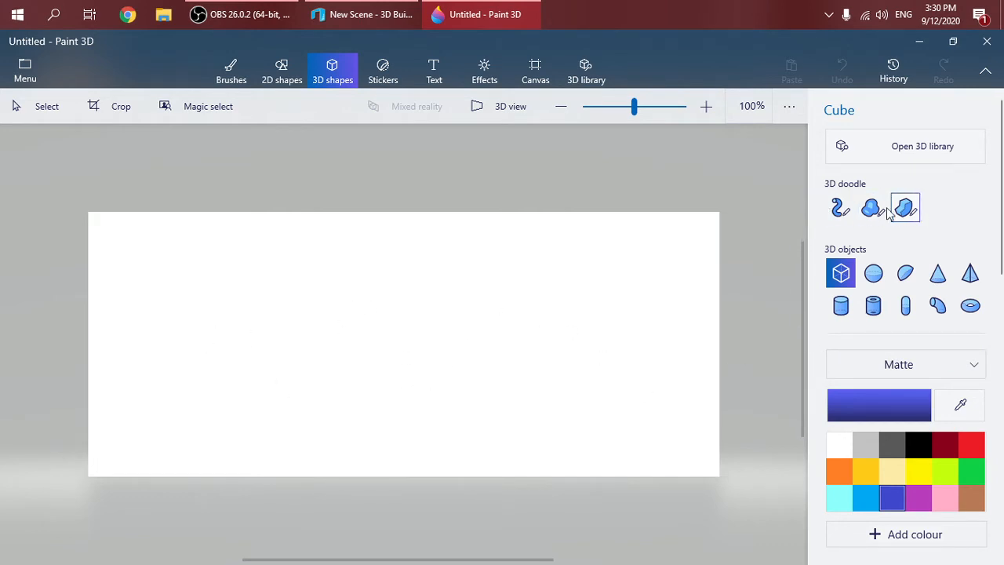
{"action": "left_click", "coordinate": [837, 216]}
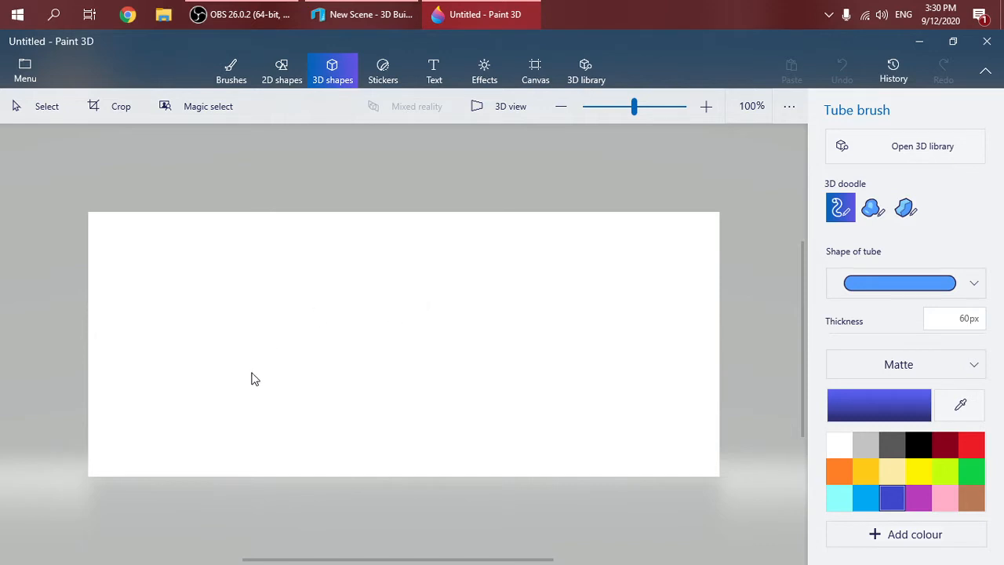
{"action": "mouse_move", "coordinate": [251, 373]}
{"action": "left_mouse_down"}
{"action": "mouse_move", "coordinate": [307, 271]}
{"action": "mouse_move", "coordinate": [332, 387]}
{"action": "mouse_move", "coordinate": [413, 269]}
{"action": "mouse_move", "coordinate": [530, 399]}
{"action": "mouse_move", "coordinate": [577, 287]}
{"action": "left_mouse_up"}
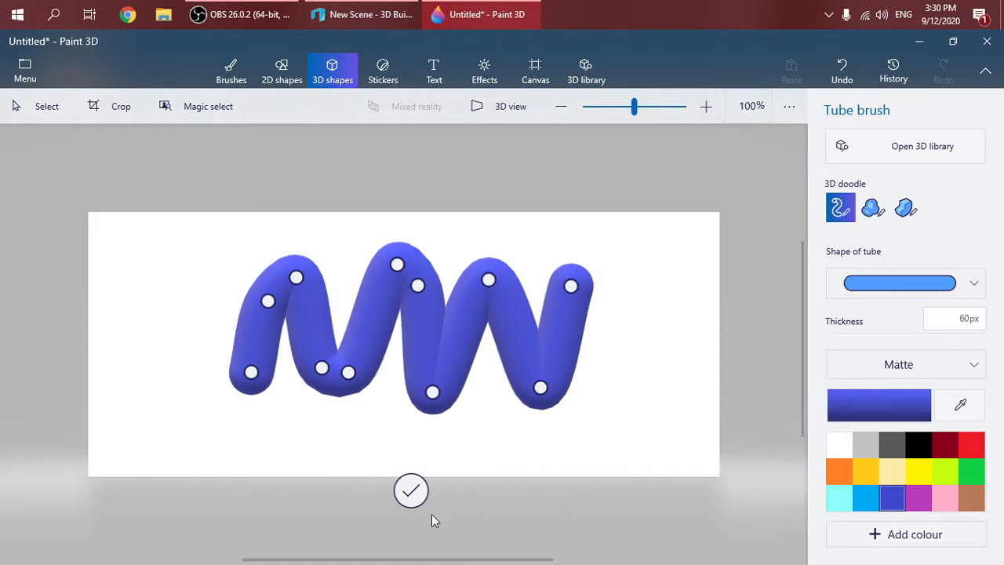
{"action": "left_click", "coordinate": [411, 491]}
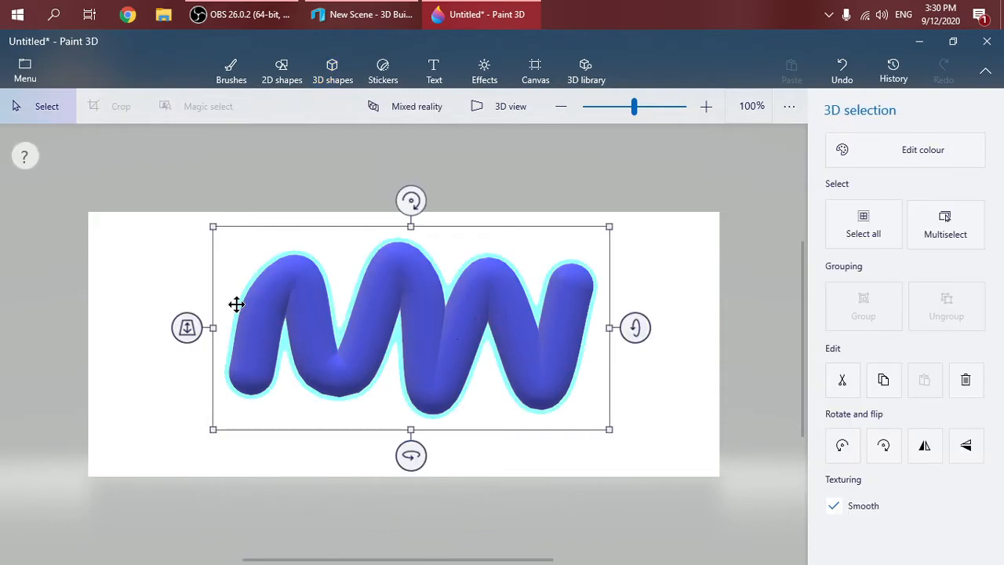
{"action": "left_click_drag", "start_coordinate": [302, 477], "coordinate": [356, 432]}
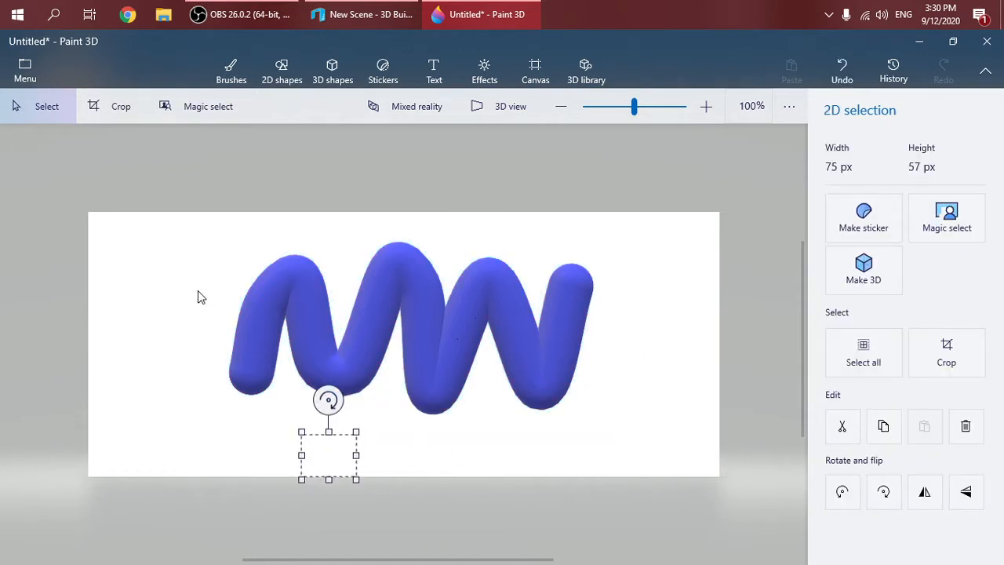
Save the zigzag tube as a 3D model named DNA1 in GLB format in the 3D Builder folder
{"action": "left_click", "coordinate": [26, 82]}
{"action": "left_click", "coordinate": [115, 250]}
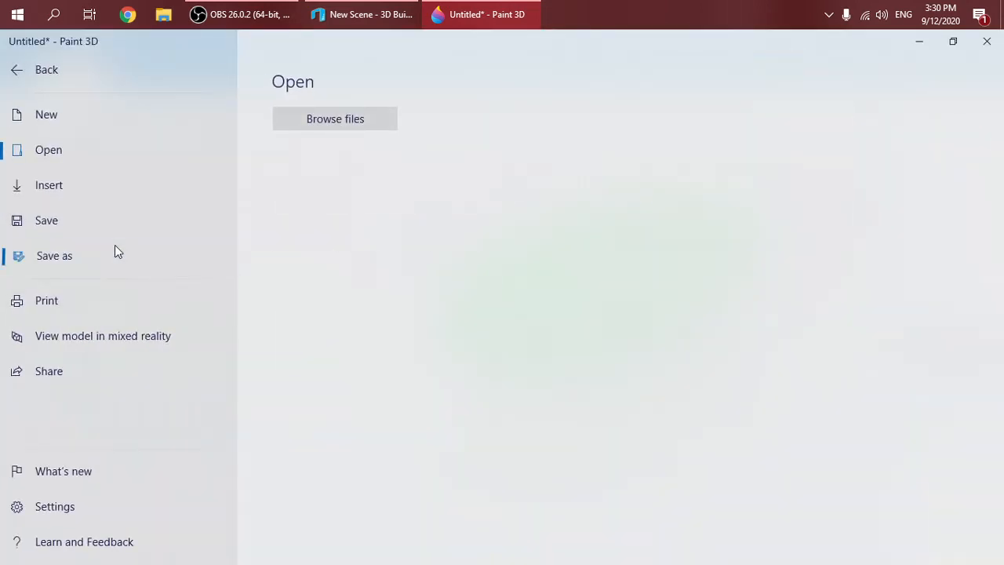
{"action": "left_click", "coordinate": [396, 161]}
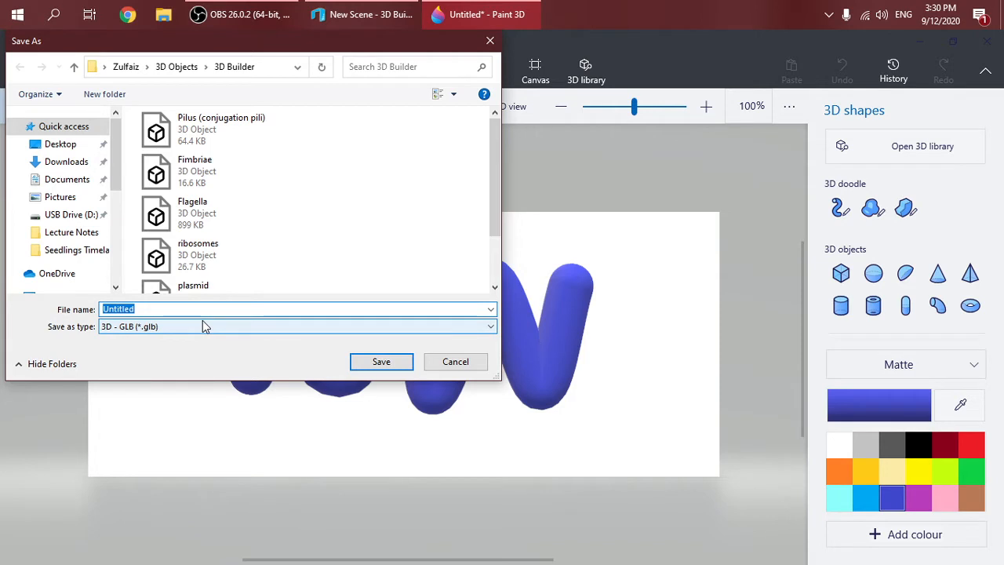
{"action": "type", "text": "DNA"}
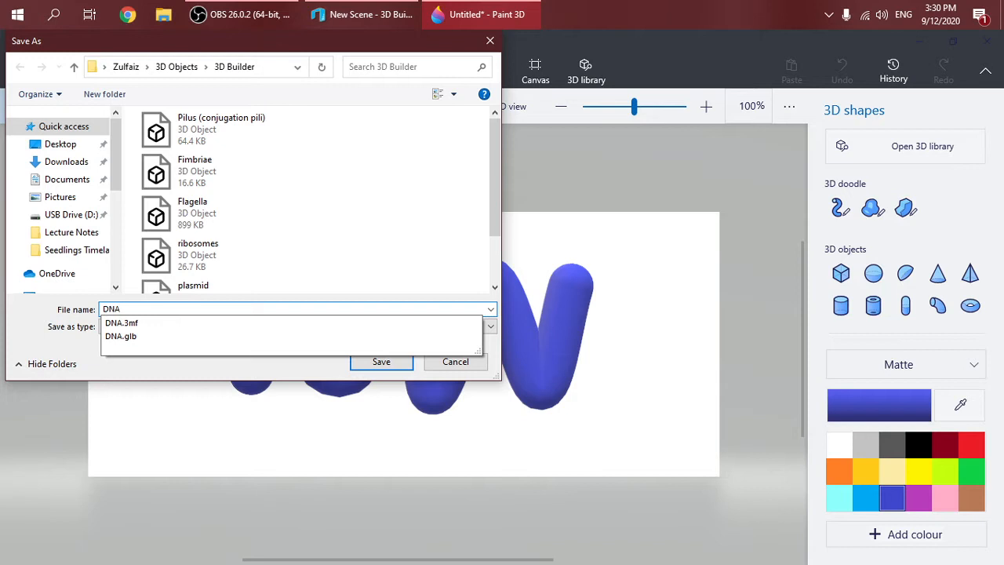
{"action": "type", "text": "-E"}
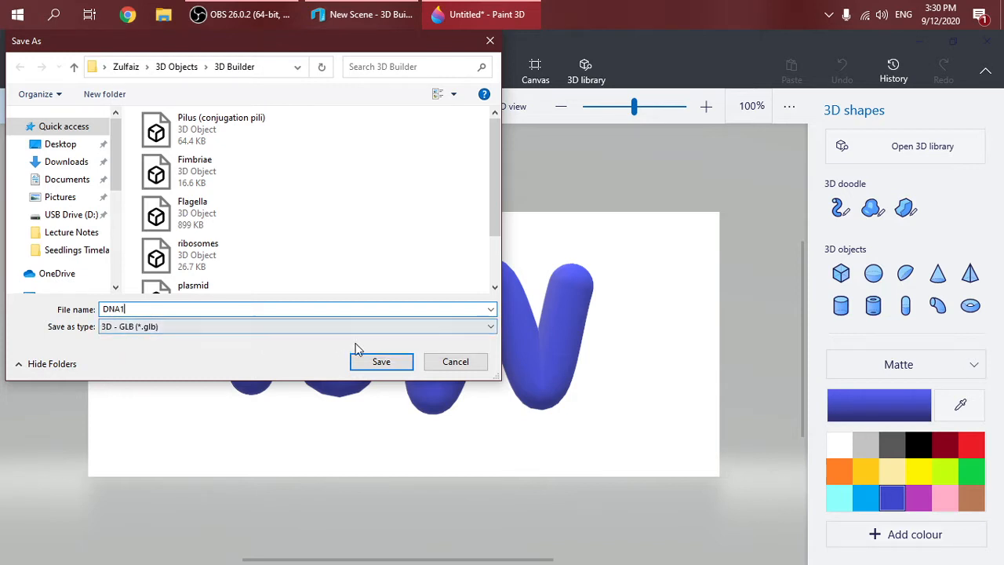
{"action": "left_click", "coordinate": [380, 362]}
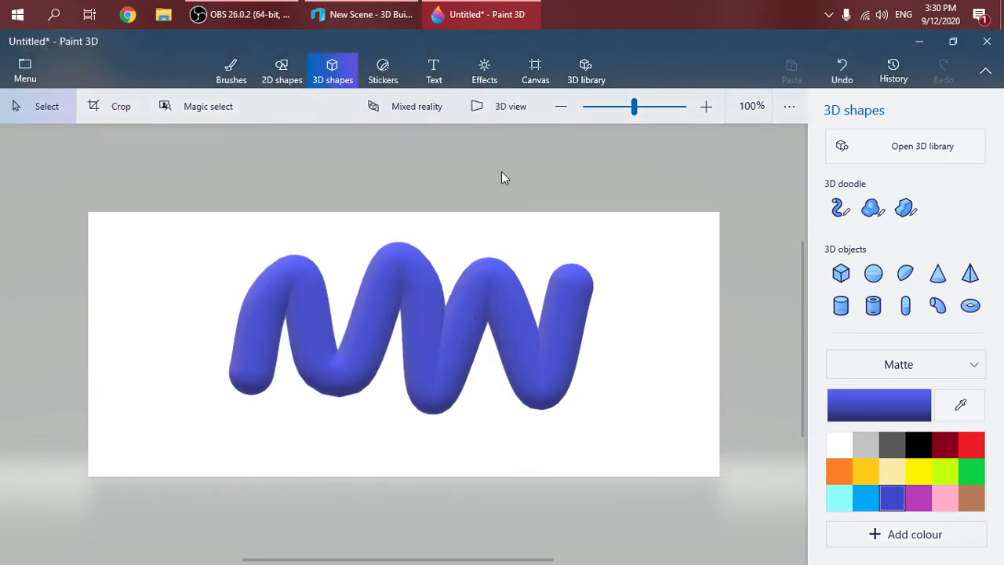
Switch to 3D Builder and load the DNA1 object into the existing scene
{"action": "left_click", "coordinate": [355, 8]}
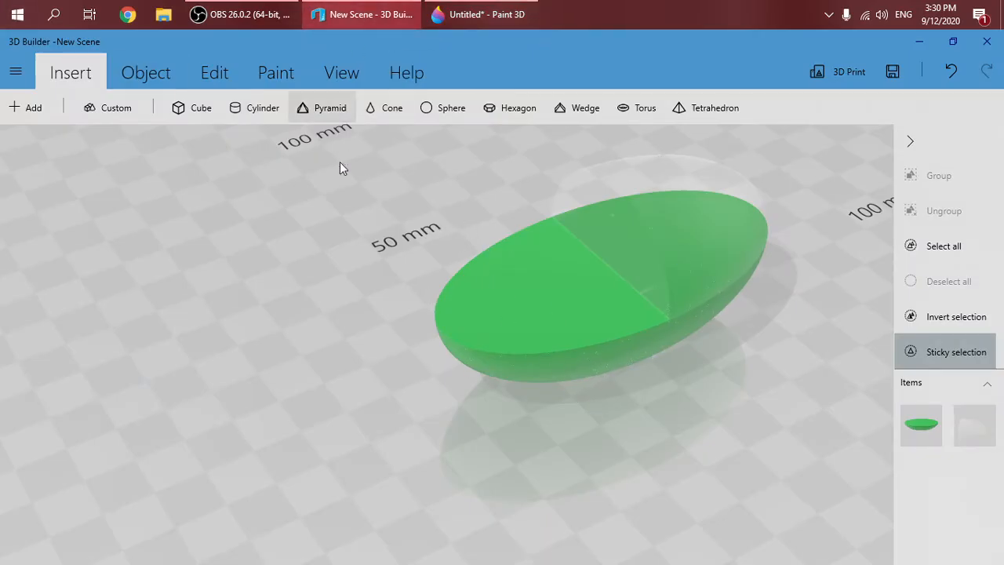
{"action": "left_click", "coordinate": [32, 108]}
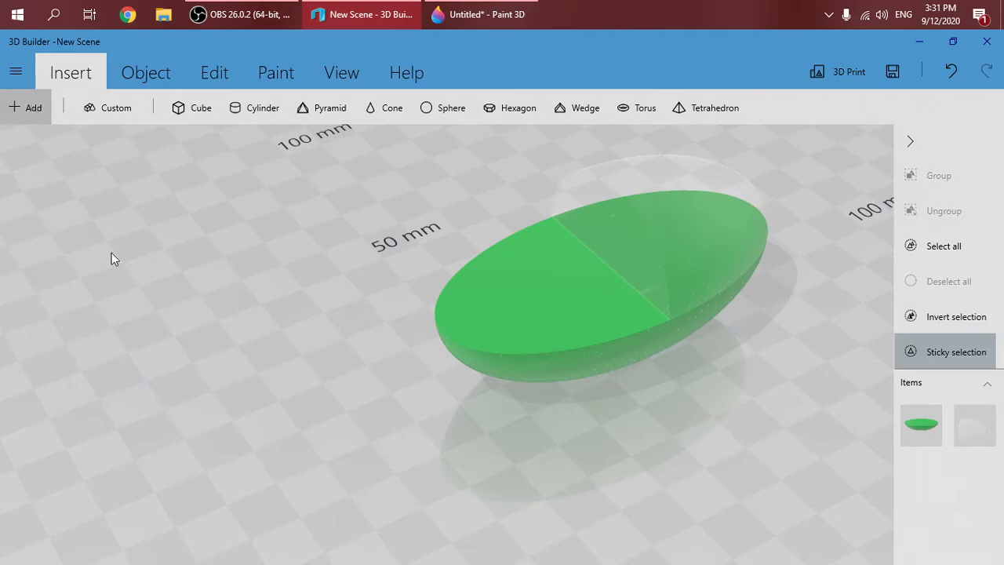
{"action": "left_click", "coordinate": [196, 462]}
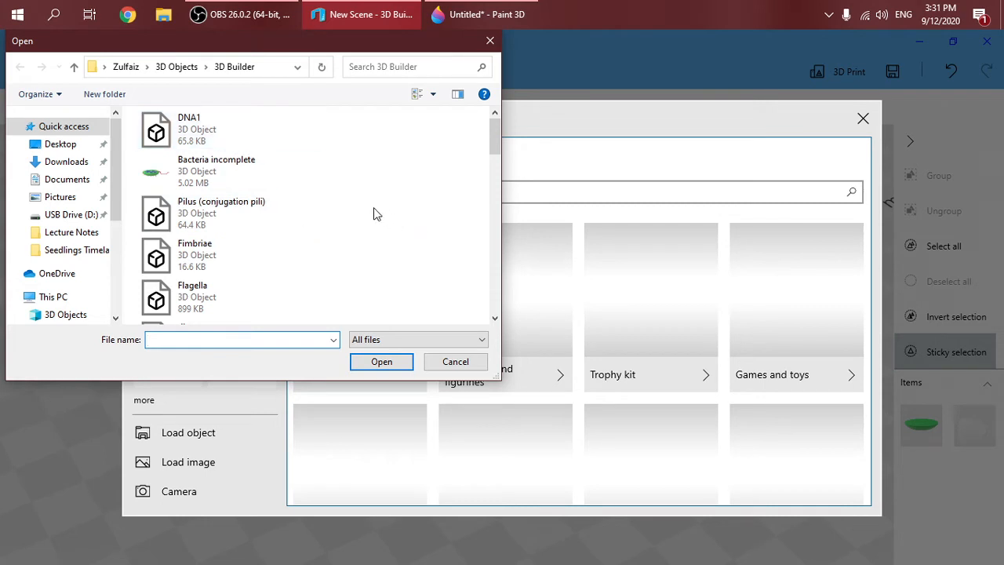
{"action": "left_click", "coordinate": [212, 134]}
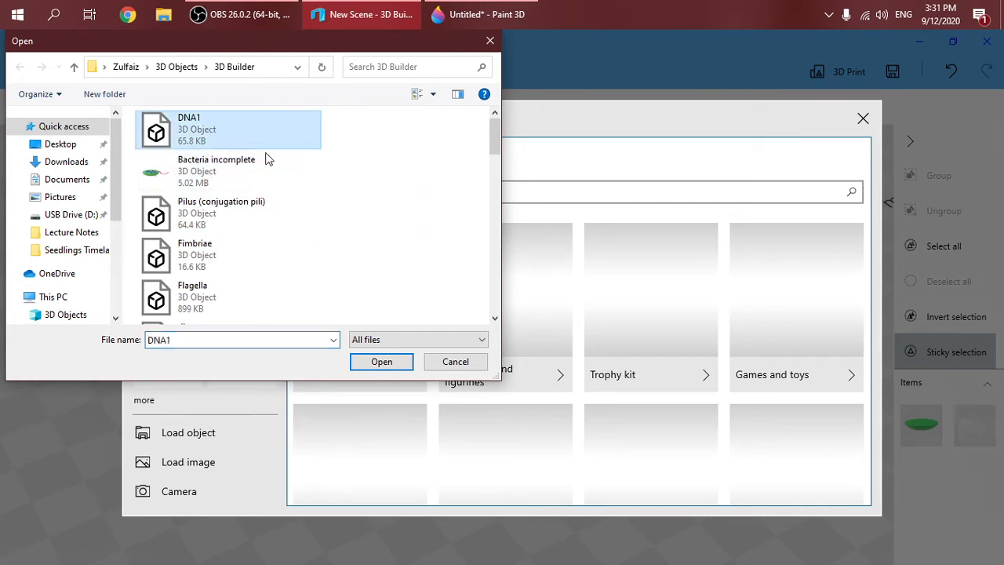
{"action": "left_click", "coordinate": [382, 362]}
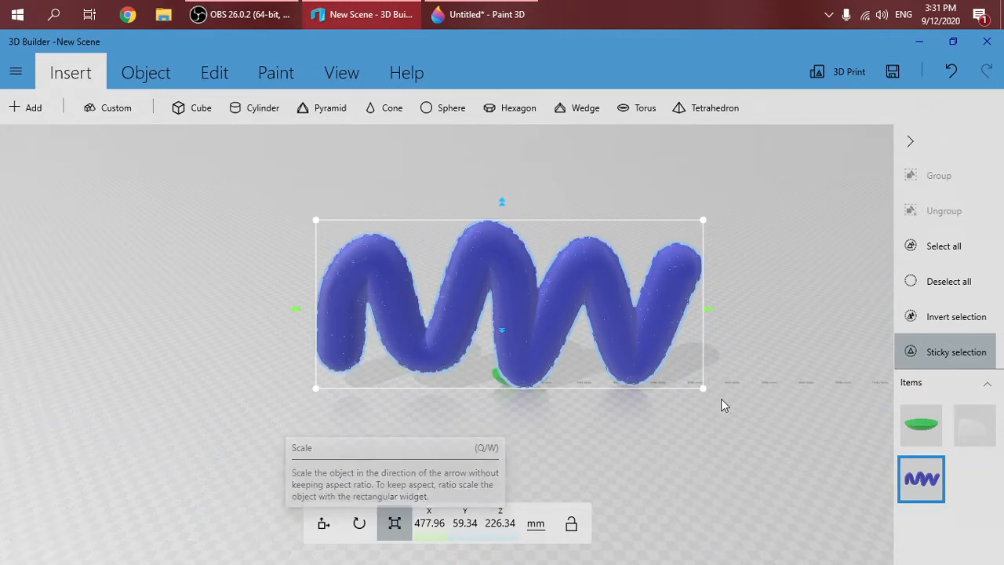
Scale the imported DNA tube down proportionally to about 56.8 × 7.05 × 26.9 mm
{"action": "left_click_drag", "start_coordinate": [699, 387], "coordinate": [526, 347]}
{"action": "scroll", "coordinate": [525, 347], "scroll_direction": "up", "scroll_amount": 5}
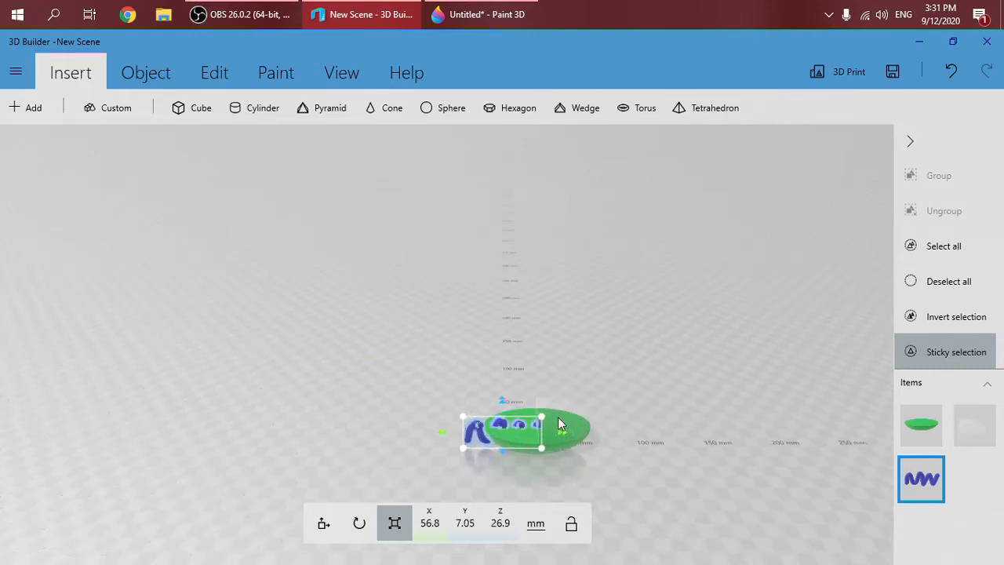
{"action": "right_click_drag", "start_coordinate": [604, 434], "coordinate": [610, 240]}
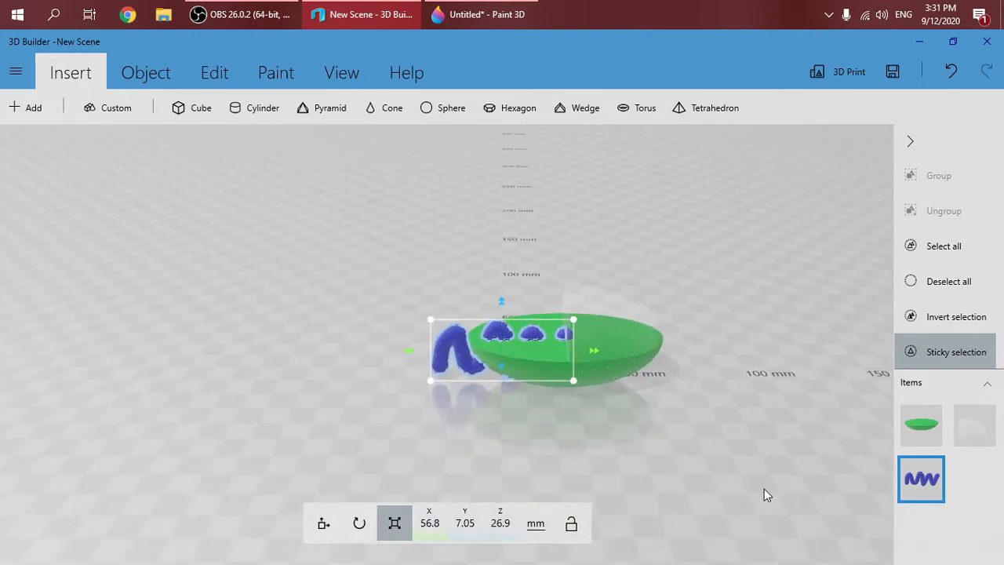
{"action": "right_click_drag", "start_coordinate": [764, 488], "coordinate": [746, 440]}
{"action": "scroll", "coordinate": [736, 406], "scroll_direction": "up", "scroll_amount": 3}
{"action": "scroll", "coordinate": [722, 445], "scroll_direction": "up", "scroll_amount": 2}
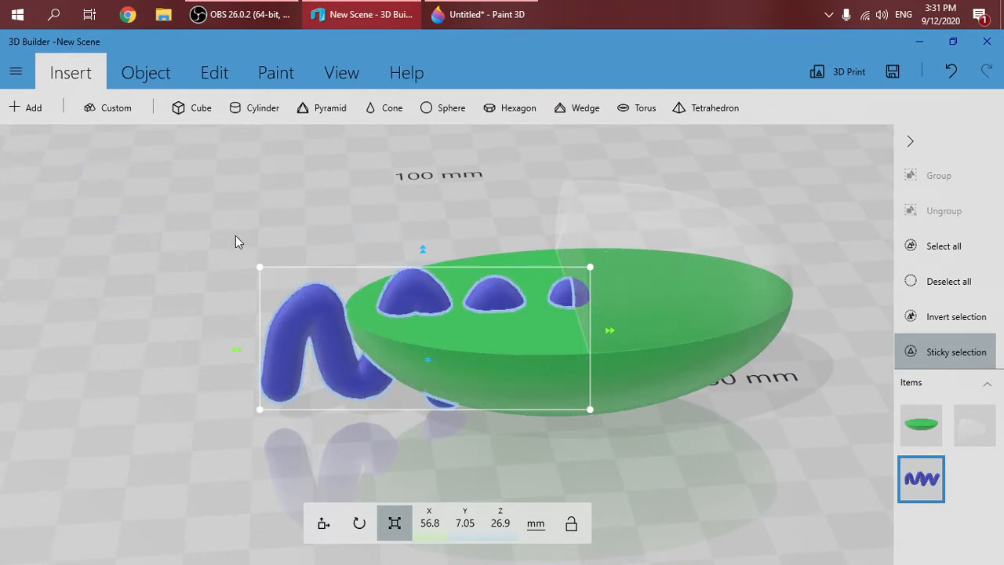
Rotate the DNA tube to a roll of 90 degrees so that it lies flat
{"action": "mouse_move", "coordinate": [202, 251]}
{"action": "right_mouse_down"}
{"action": "mouse_move", "coordinate": [283, 253]}
{"action": "mouse_move", "coordinate": [146, 245]}
{"action": "mouse_move", "coordinate": [205, 243]}
{"action": "right_mouse_up"}
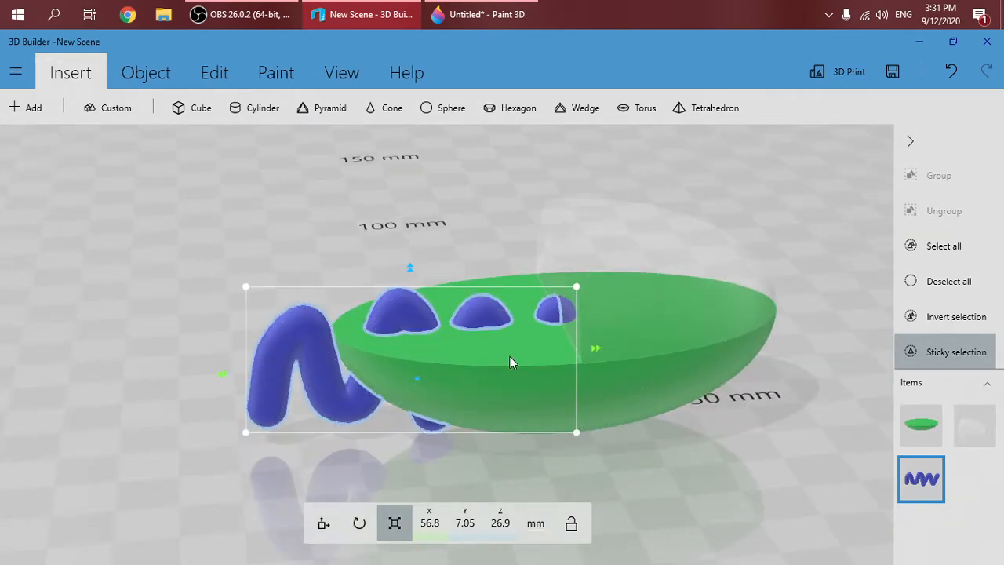
{"action": "middle_click_drag", "start_coordinate": [683, 463], "coordinate": [703, 430]}
{"action": "right_click_drag", "start_coordinate": [553, 448], "coordinate": [589, 444]}
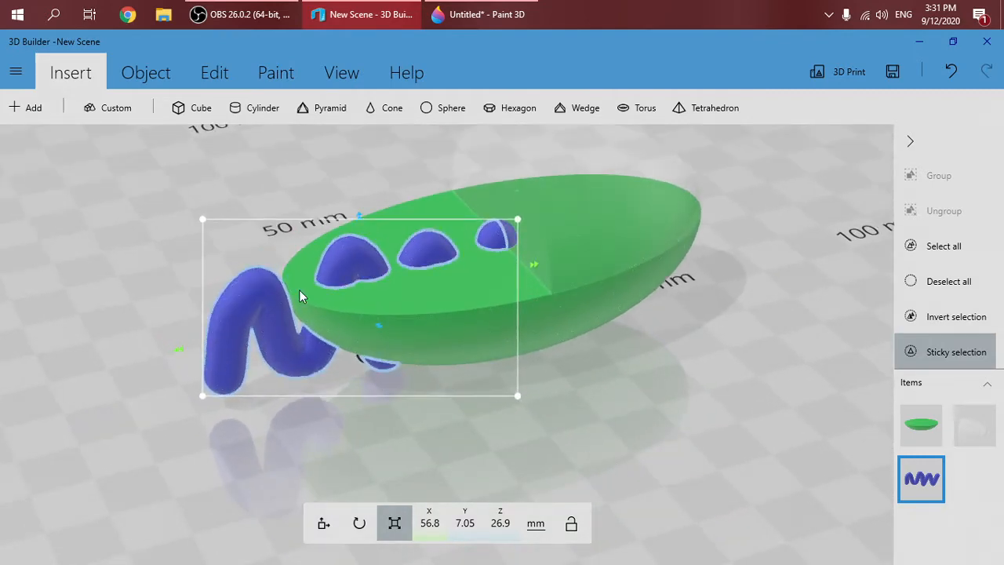
{"action": "mouse_move", "coordinate": [292, 431]}
{"action": "right_mouse_down"}
{"action": "mouse_move", "coordinate": [457, 448]}
{"action": "mouse_move", "coordinate": [352, 416]}
{"action": "mouse_move", "coordinate": [300, 441]}
{"action": "right_mouse_up"}
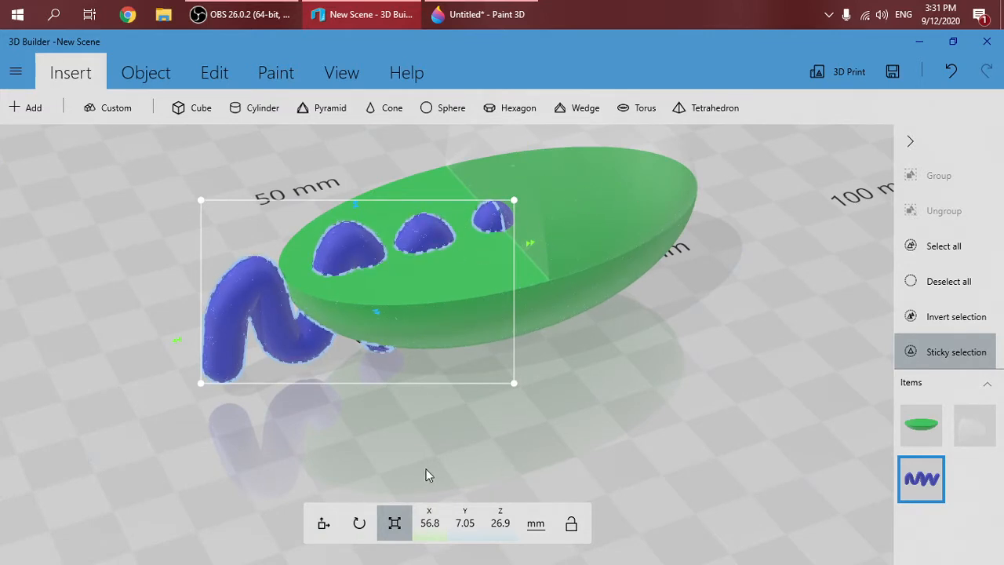
{"action": "left_click", "coordinate": [359, 523]}
{"action": "left_click_drag", "start_coordinate": [237, 427], "coordinate": [356, 406]}
{"action": "left_click_drag", "start_coordinate": [249, 201], "coordinate": [367, 398]}
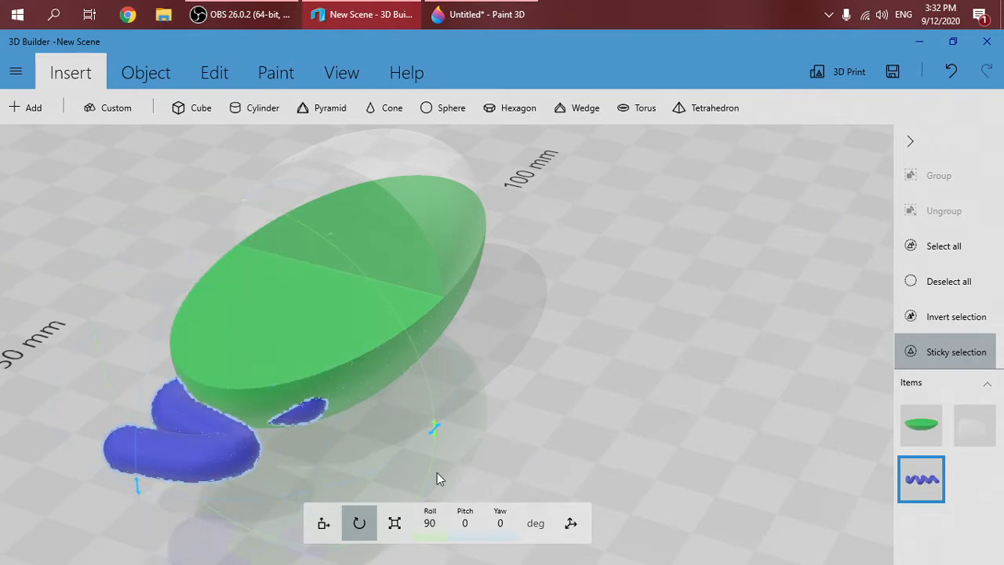
Raise the DNA tube to a Z position of 20 mm and shift it along X to about 23.47 mm over the green body
{"action": "mouse_move", "coordinate": [193, 456]}
{"action": "left_mouse_down"}
{"action": "mouse_move", "coordinate": [220, 421]}
{"action": "mouse_move", "coordinate": [262, 394]}
{"action": "mouse_move", "coordinate": [253, 423]}
{"action": "left_mouse_up"}
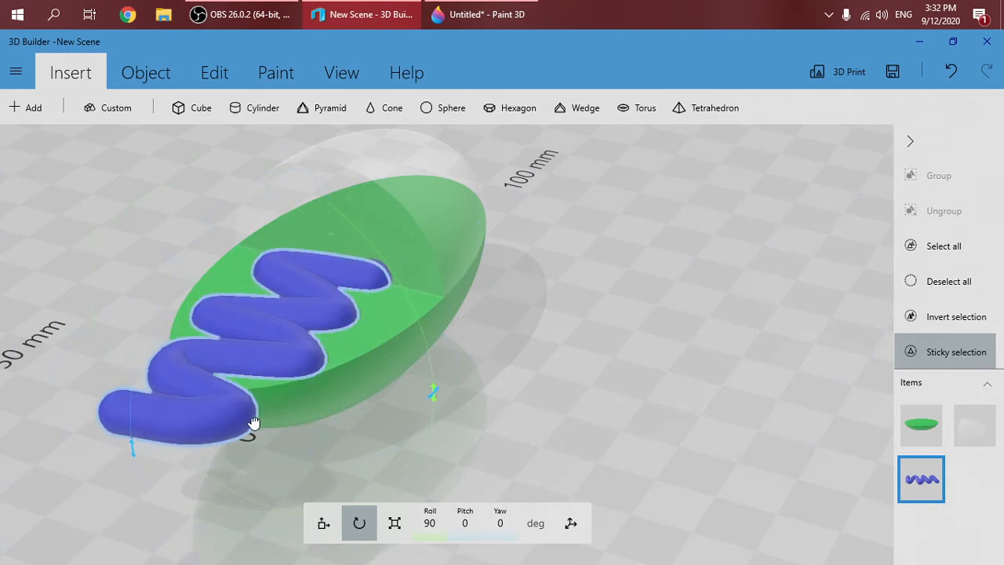
{"action": "left_click", "coordinate": [325, 523]}
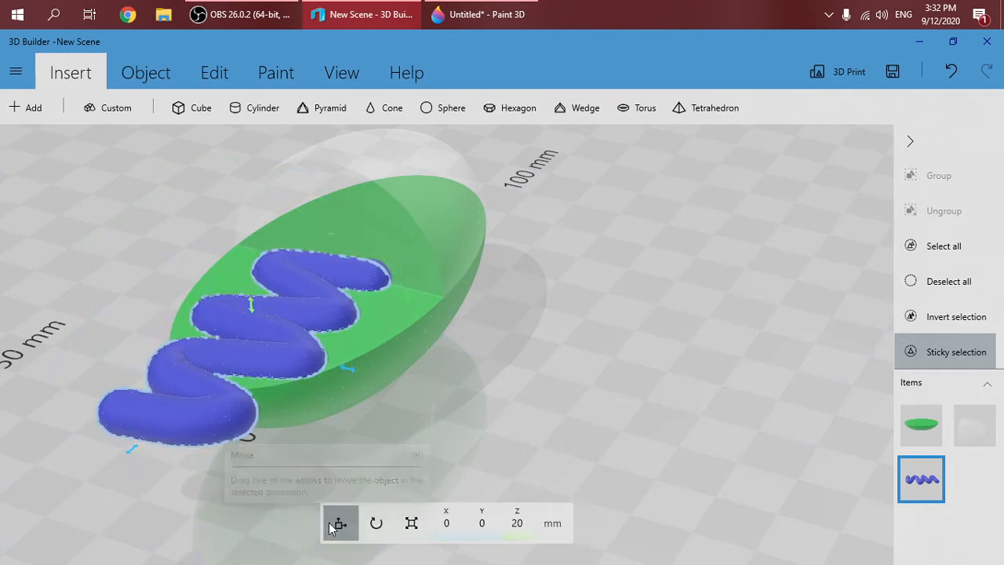
{"action": "left_click", "coordinate": [358, 523]}
{"action": "left_click", "coordinate": [394, 523]}
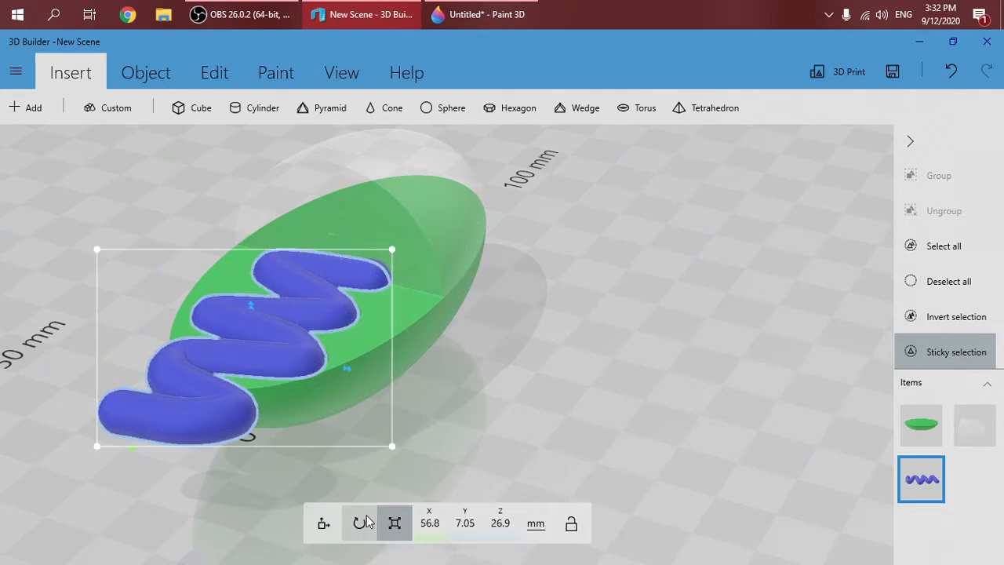
{"action": "left_click", "coordinate": [324, 523]}
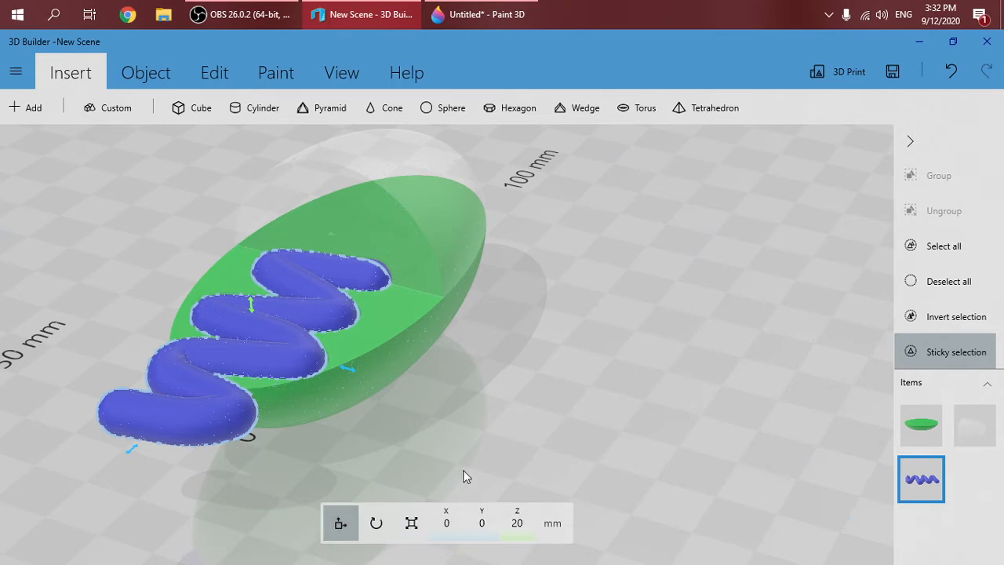
{"action": "left_click_drag", "start_coordinate": [464, 475], "coordinate": [336, 303]}
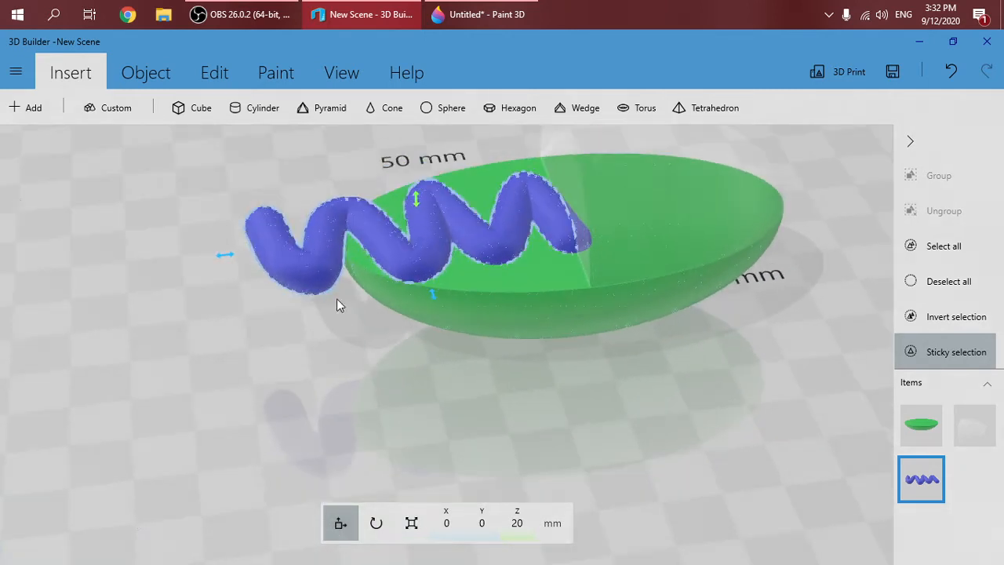
{"action": "left_click_drag", "start_coordinate": [230, 257], "coordinate": [369, 254]}
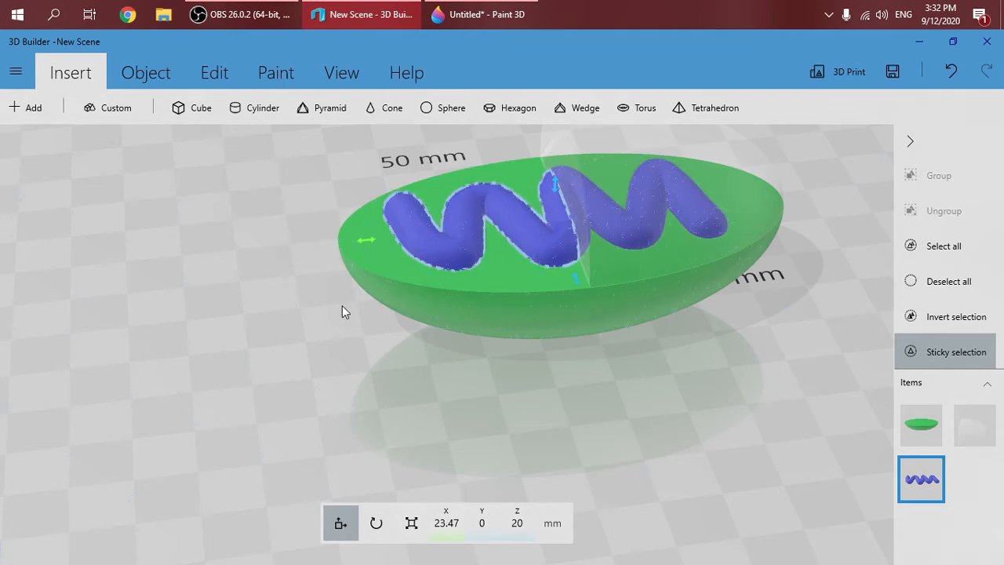
Lower the DNA tube to a Z position of about 18.54 mm so it sits partly sunk into the body's flat face
{"action": "left_click_drag", "start_coordinate": [340, 312], "coordinate": [381, 313]}
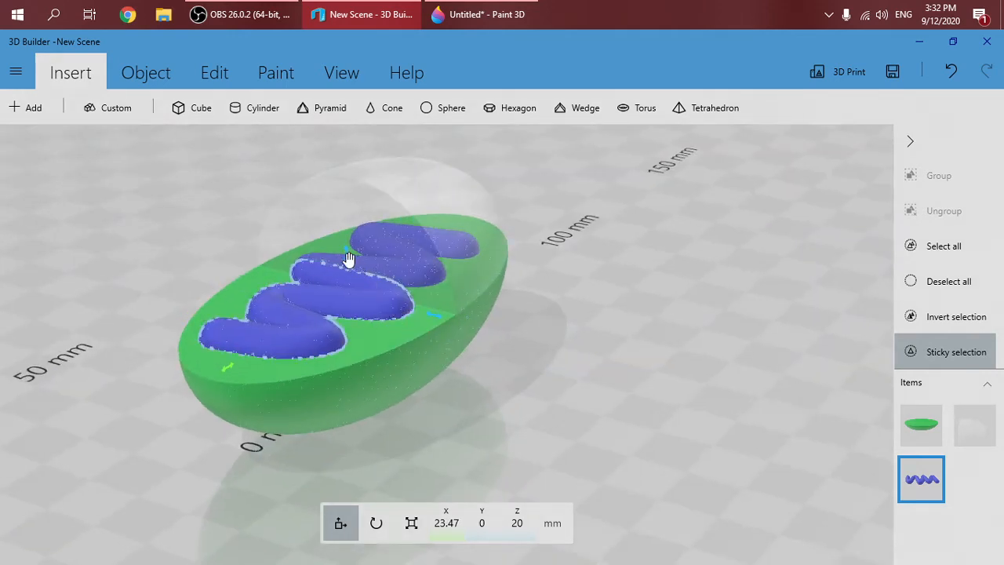
{"action": "left_click_drag", "start_coordinate": [345, 255], "coordinate": [346, 267]}
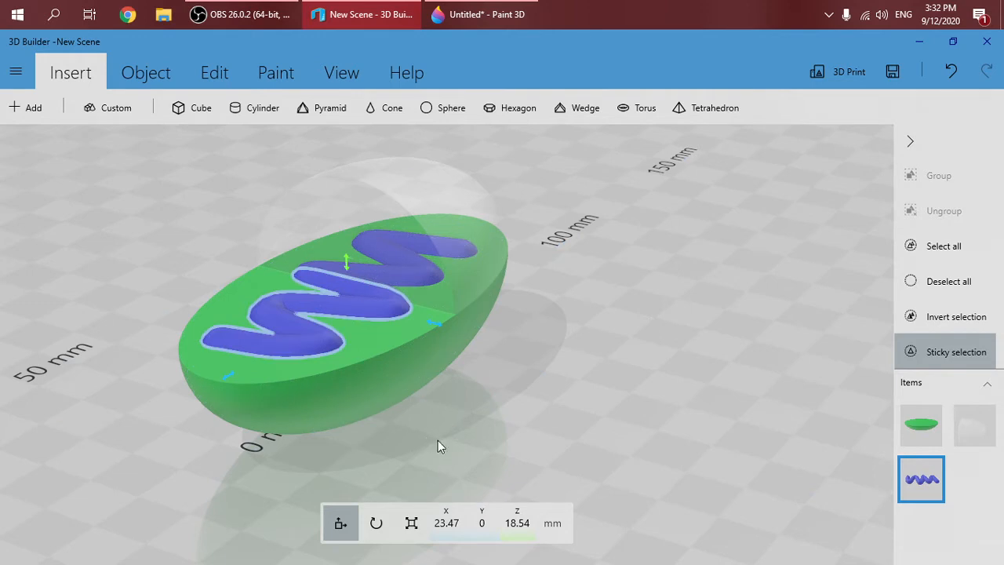
{"action": "right_click_drag", "start_coordinate": [437, 440], "coordinate": [521, 473]}
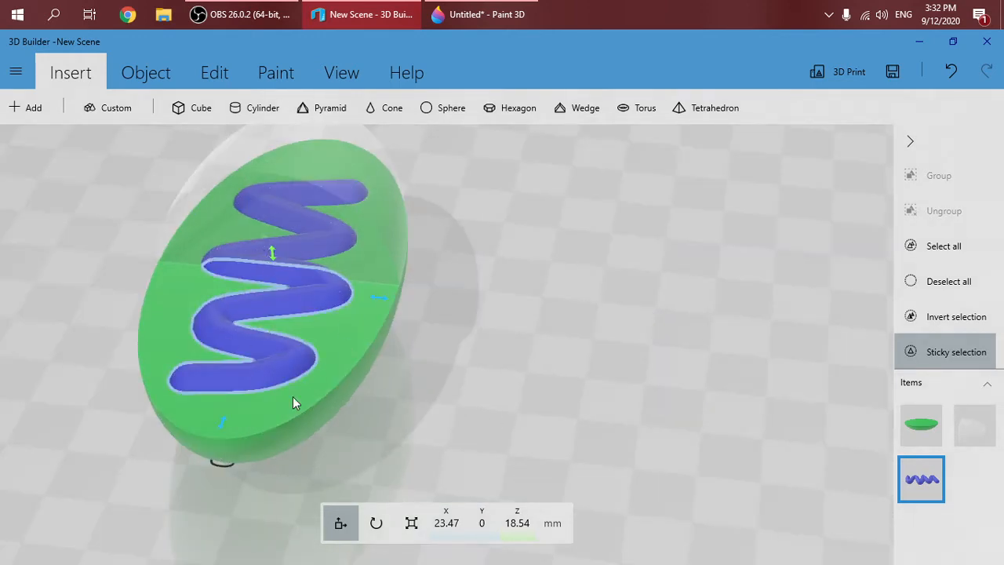
{"action": "right_click_drag", "start_coordinate": [524, 362], "coordinate": [473, 340]}
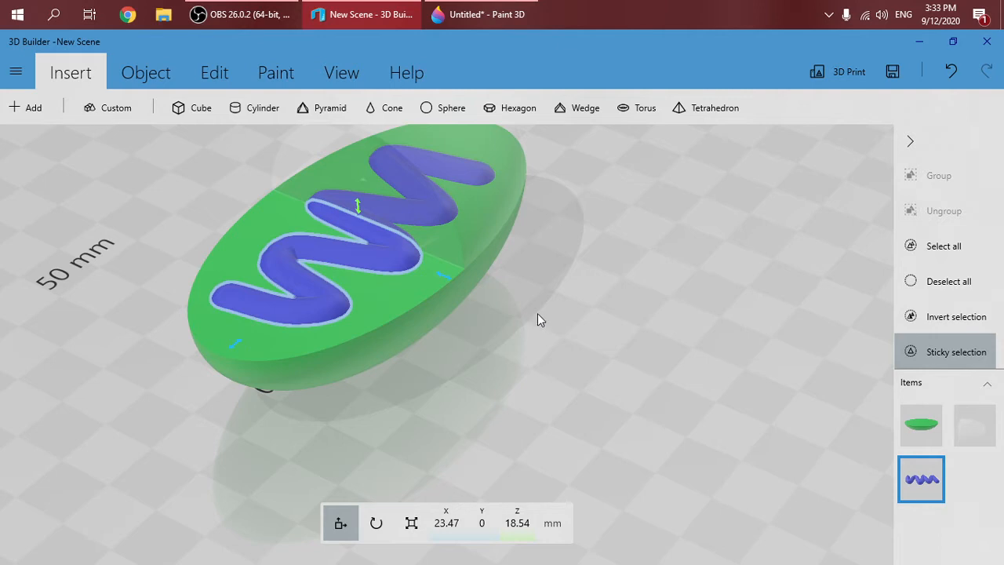
Insert a torus and scale it down proportionally to about 7.19 × 7.19 × 2.05 mm
{"action": "left_click", "coordinate": [509, 9]}
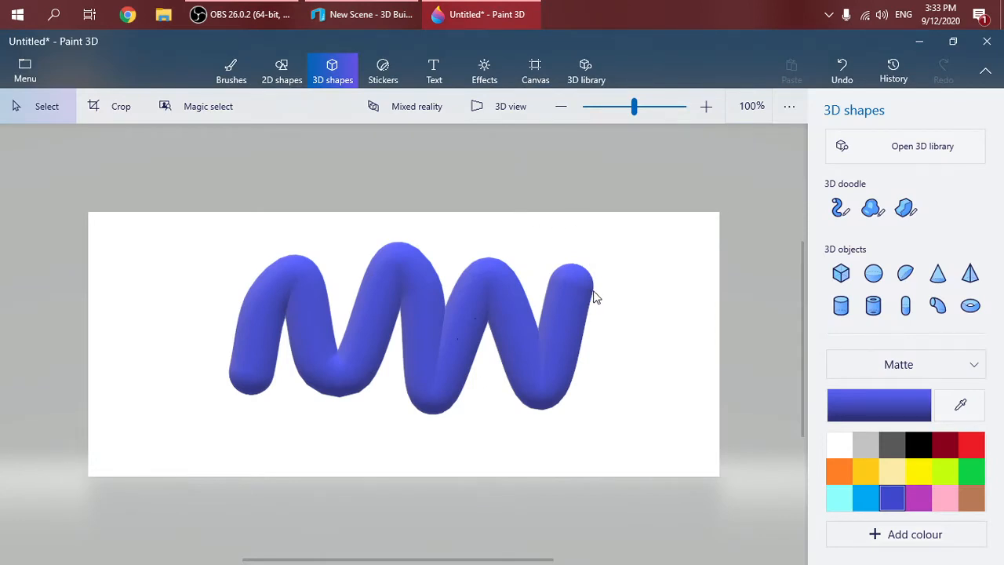
{"action": "left_click", "coordinate": [362, 14]}
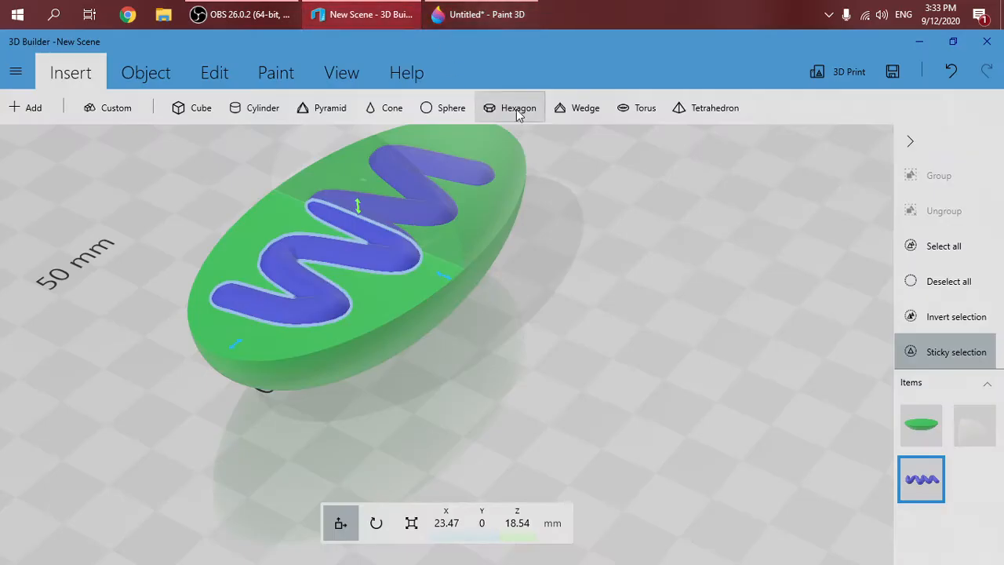
{"action": "left_click", "coordinate": [644, 108]}
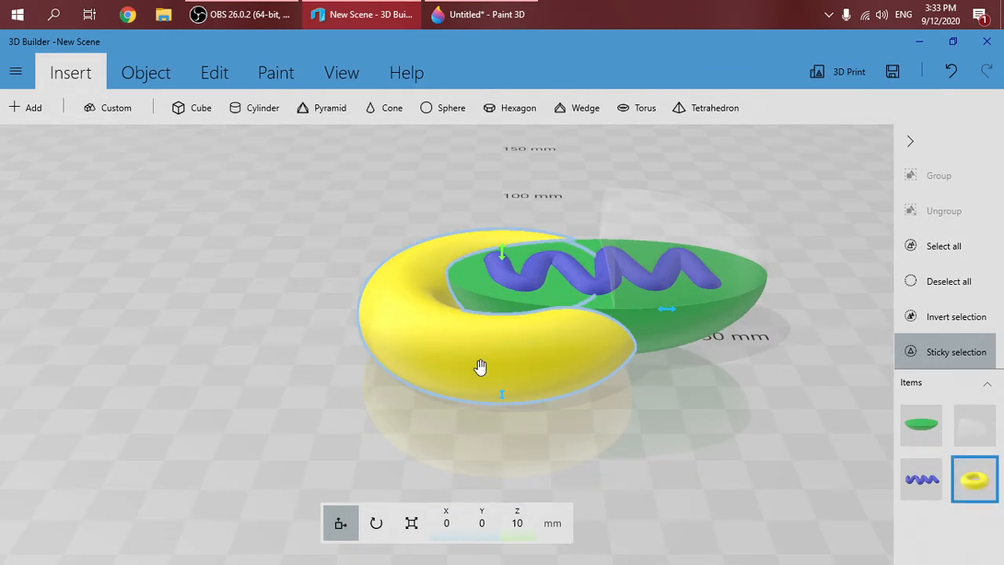
{"action": "left_click_drag", "start_coordinate": [268, 470], "coordinate": [439, 415]}
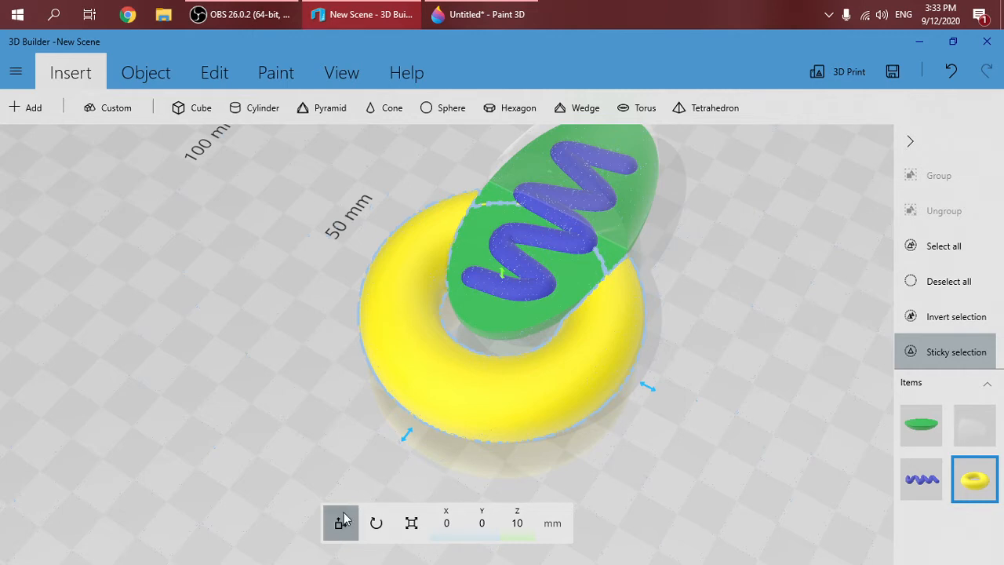
{"action": "left_click", "coordinate": [420, 529]}
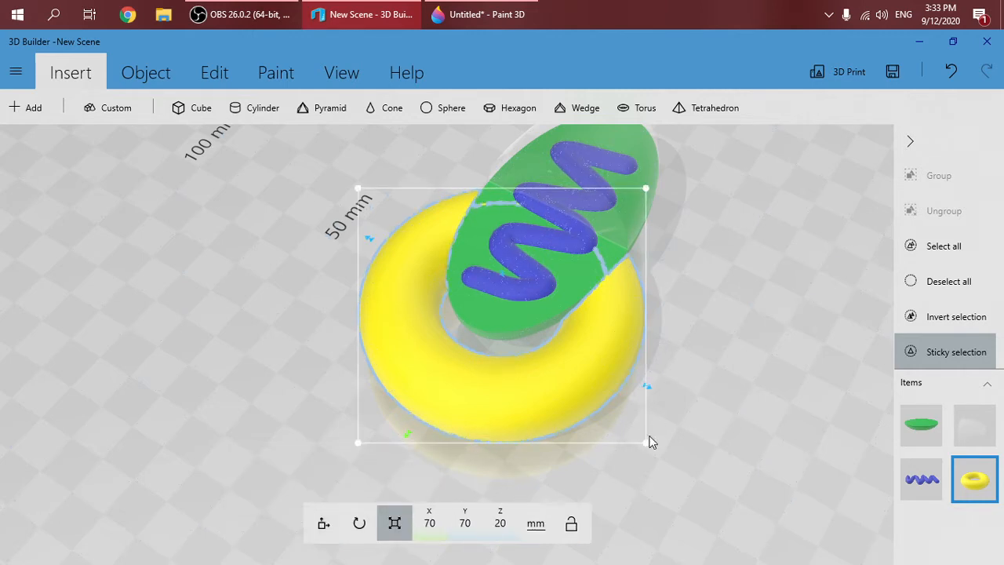
{"action": "left_click_drag", "start_coordinate": [645, 443], "coordinate": [452, 288]}
{"action": "scroll", "coordinate": [547, 371], "scroll_direction": "up", "scroll_amount": 3}
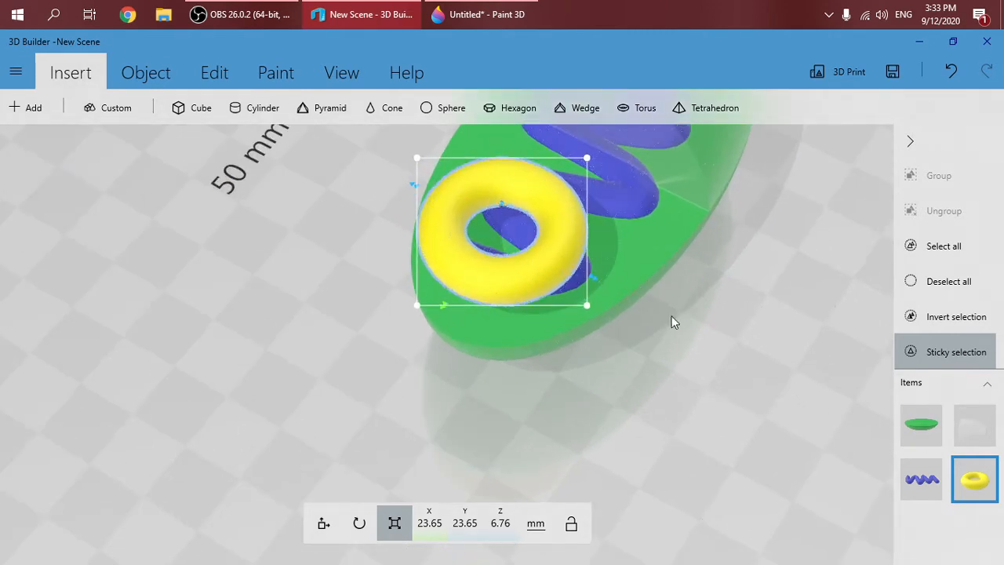
{"action": "left_click_drag", "start_coordinate": [585, 303], "coordinate": [527, 262]}
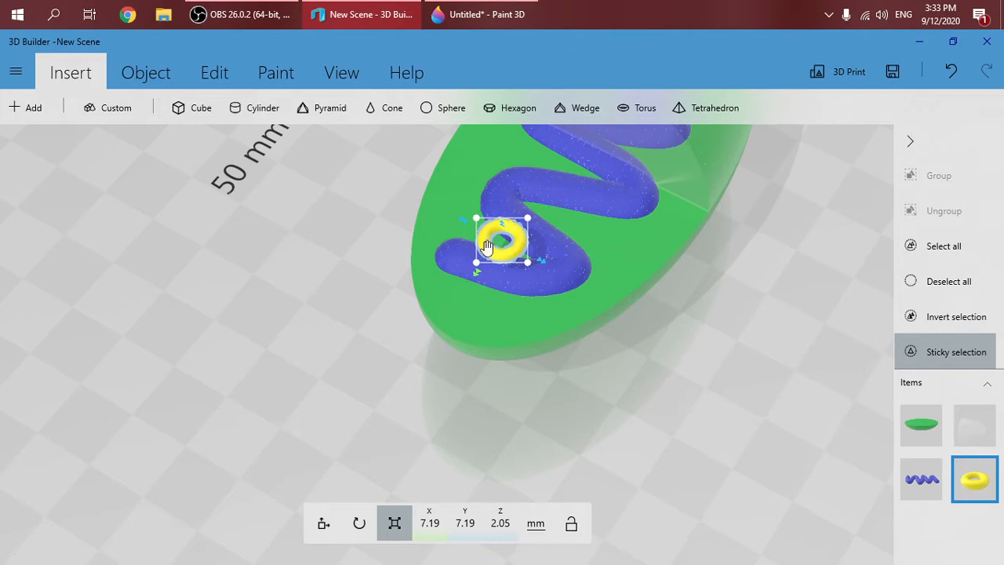
Place the torus beside the end of the DNA tube at about X 3.6 and Y 7.81 mm, near the body's flat face
{"action": "left_click", "coordinate": [321, 525]}
{"action": "left_click_drag", "start_coordinate": [543, 261], "coordinate": [495, 242]}
{"action": "left_click_drag", "start_coordinate": [312, 326], "coordinate": [460, 254]}
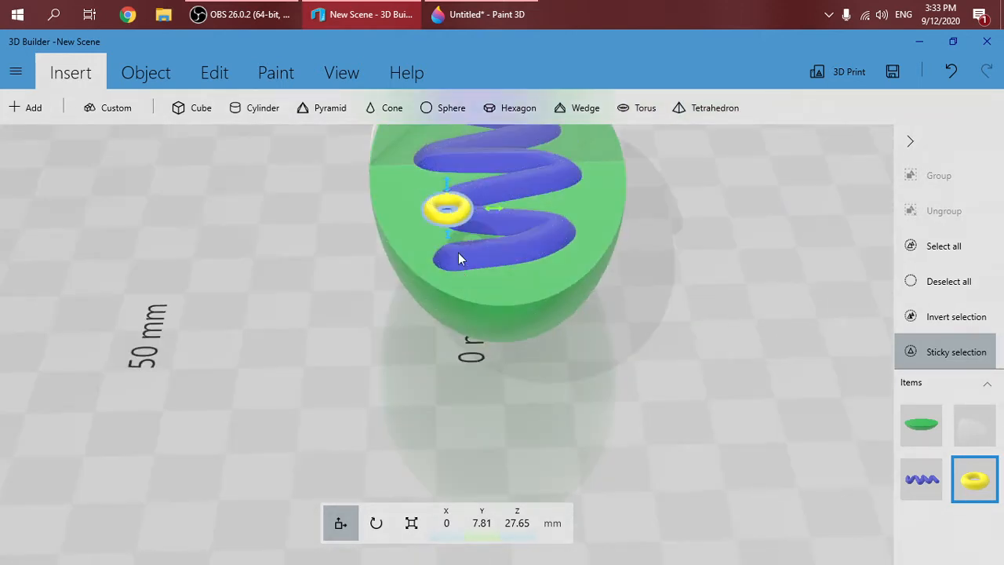
{"action": "left_click_drag", "start_coordinate": [450, 184], "coordinate": [450, 228]}
{"action": "left_click_drag", "start_coordinate": [367, 312], "coordinate": [502, 302]}
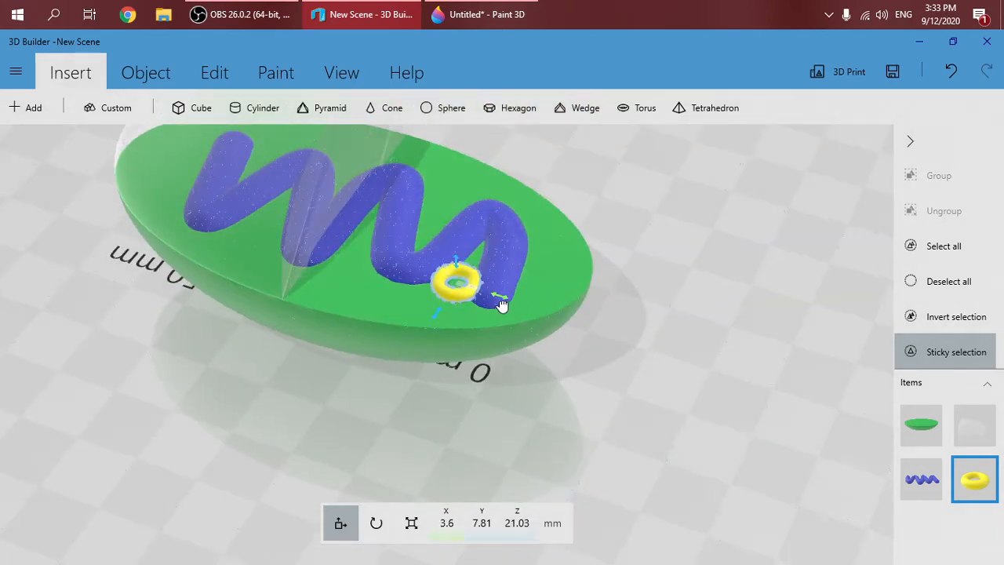
{"action": "left_click_drag", "start_coordinate": [457, 264], "coordinate": [457, 267]}
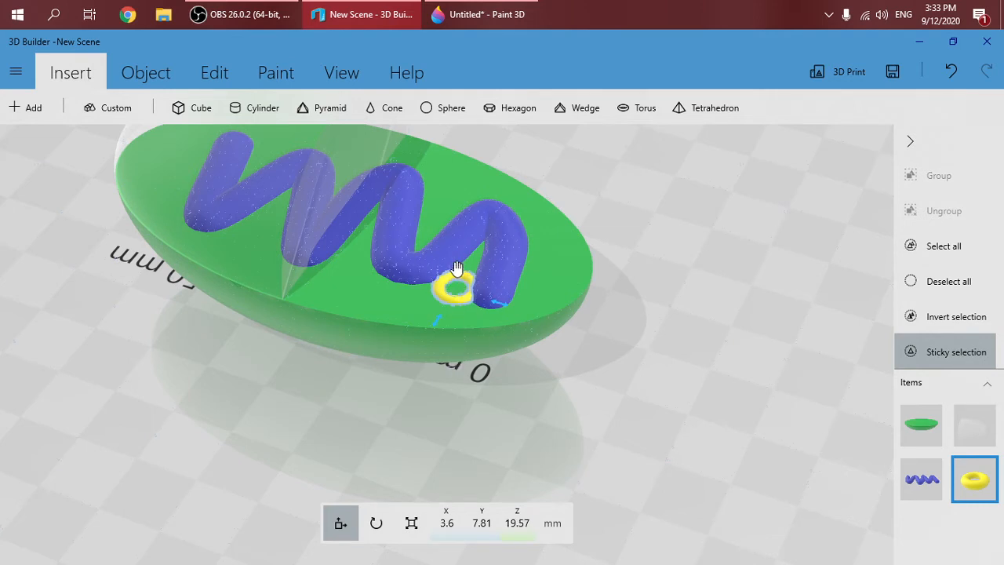
Select the DNA tube and torus together and scale them down proportionally to about 52.69 × 7.5 × 24.95 mm
{"action": "left_click", "coordinate": [491, 222]}
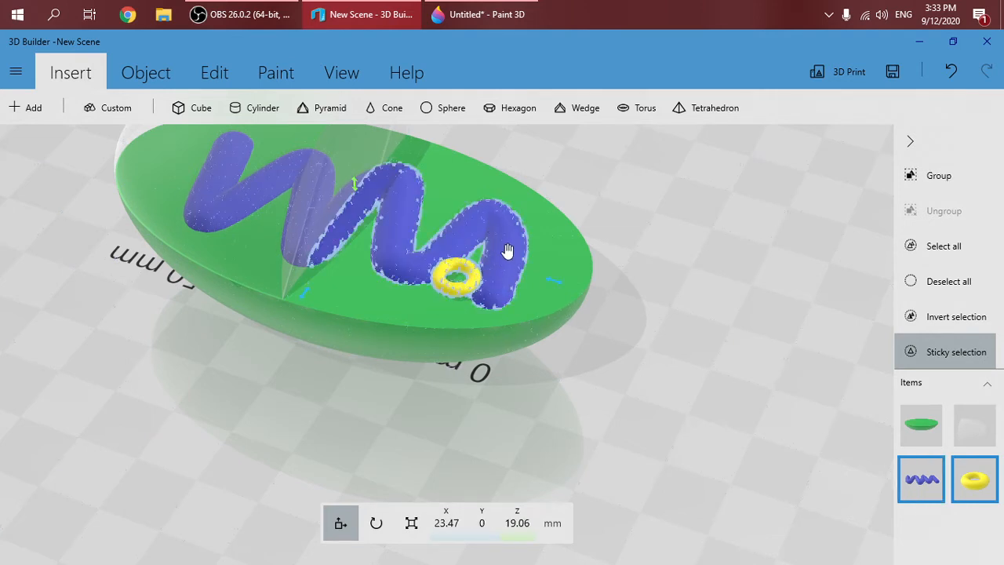
{"action": "left_click", "coordinate": [473, 287]}
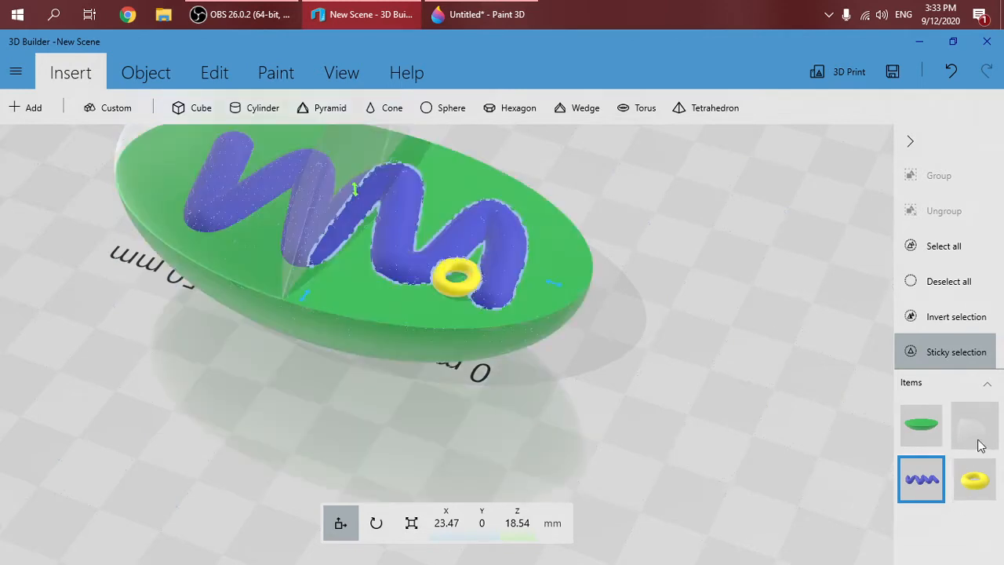
{"action": "left_click", "coordinate": [973, 480]}
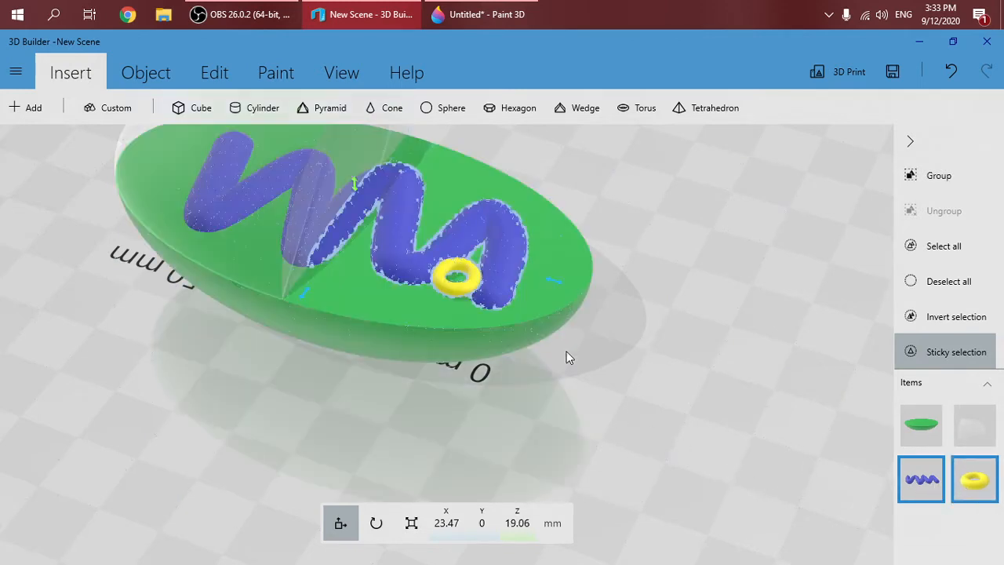
{"action": "left_click", "coordinate": [411, 522]}
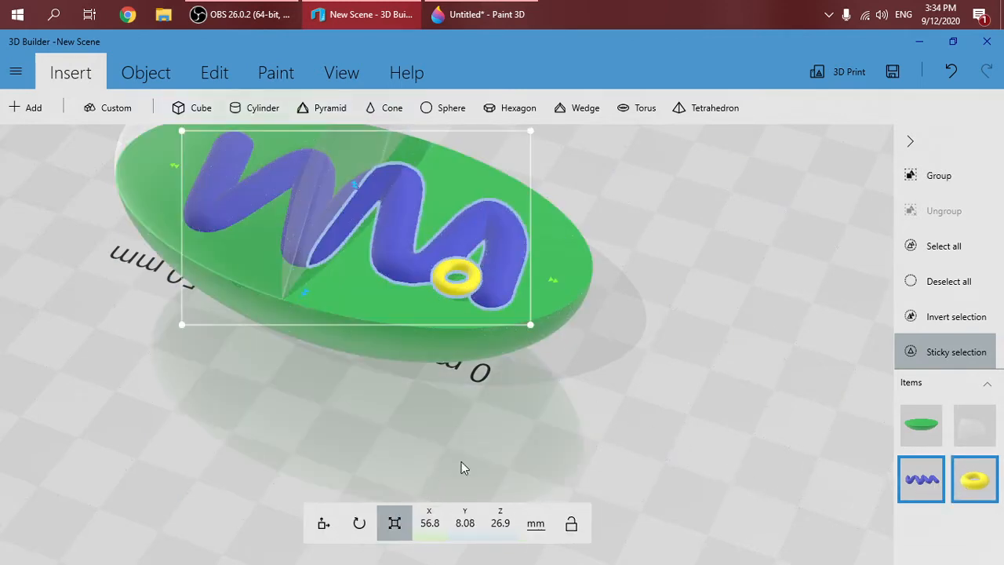
{"action": "mouse_move", "coordinate": [524, 317]}
{"action": "left_mouse_down"}
{"action": "mouse_move", "coordinate": [516, 314]}
{"action": "mouse_move", "coordinate": [527, 316]}
{"action": "left_mouse_up"}
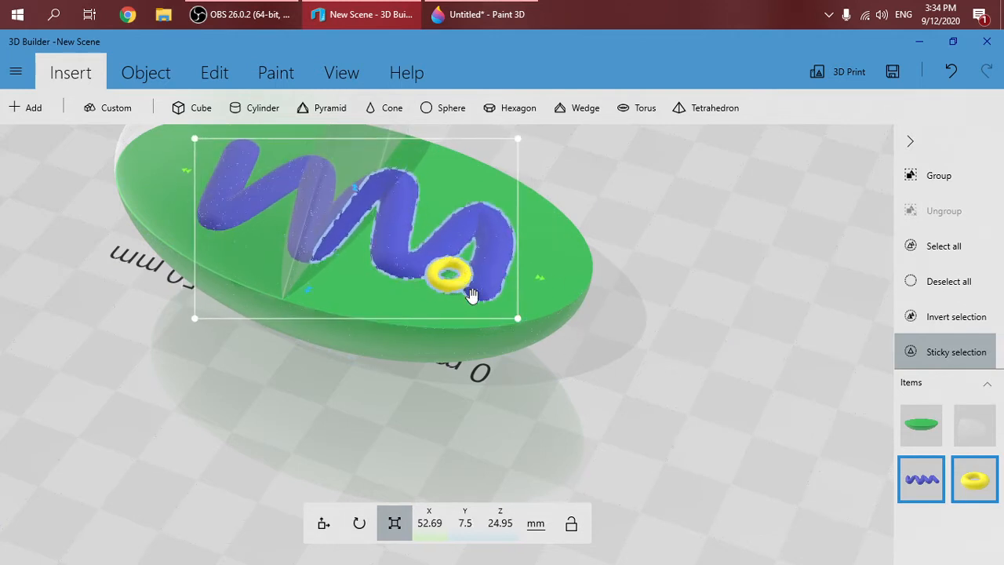
Select only the torus, shrink it a little further and move it away from the DNA tube to about X 5.03, Y 12.48 mm
{"action": "left_click", "coordinate": [919, 482]}
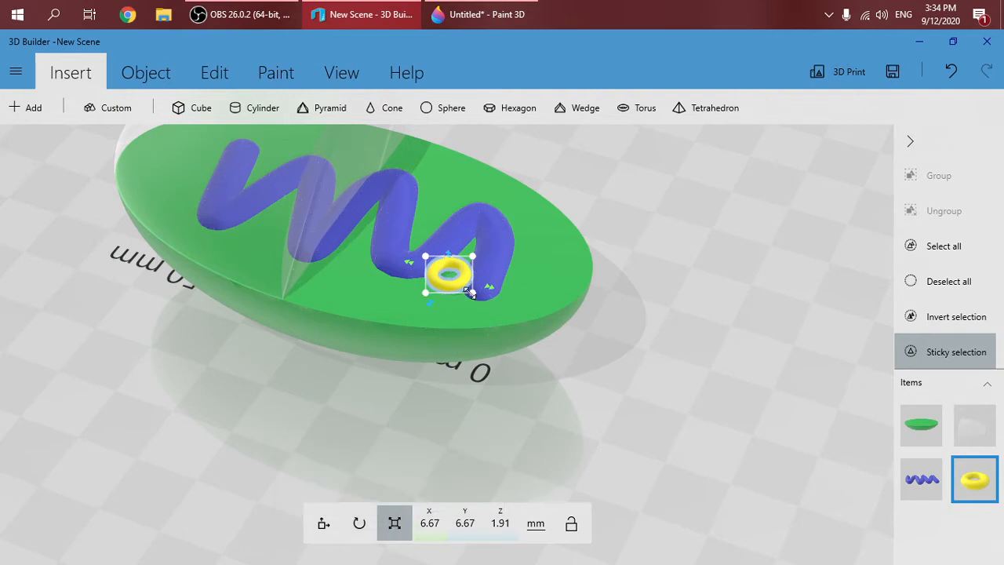
{"action": "left_click_drag", "start_coordinate": [471, 292], "coordinate": [419, 329]}
{"action": "left_click", "coordinate": [323, 523]}
{"action": "left_click_drag", "start_coordinate": [519, 323], "coordinate": [547, 345]}
{"action": "scroll", "coordinate": [547, 347], "scroll_direction": "up", "scroll_amount": 2}
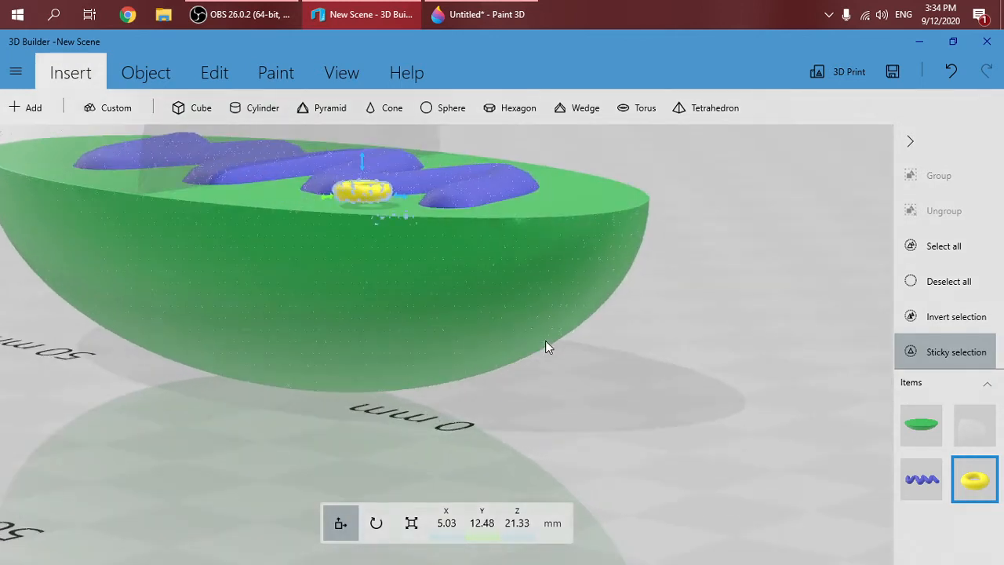
Lower the torus to a Z position of 20 mm and shift it closer to the DNA tube, at about Y 9.95 mm
{"action": "scroll", "coordinate": [544, 343], "scroll_direction": "down", "scroll_amount": 2}
{"action": "right_click_drag", "start_coordinate": [397, 187], "coordinate": [395, 190]}
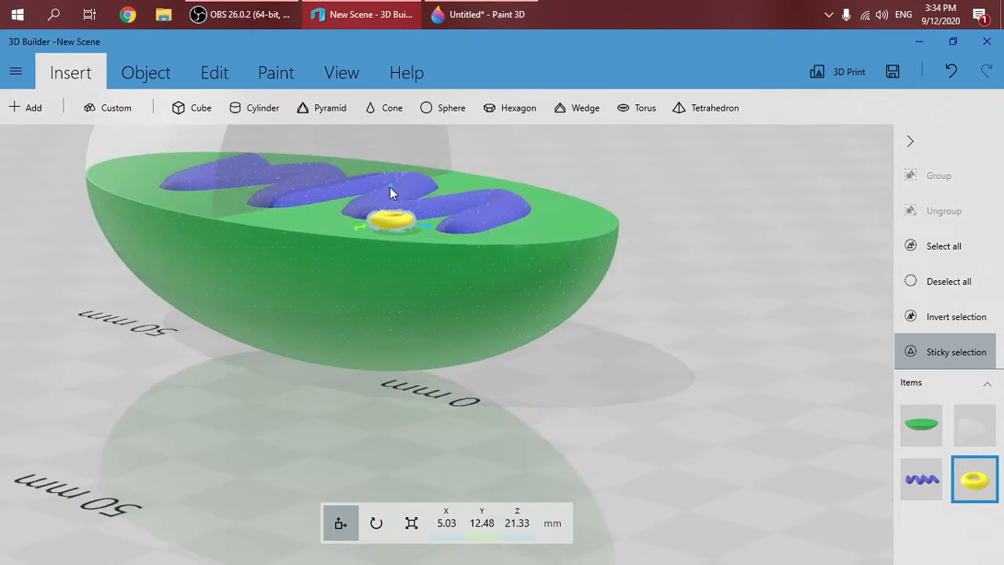
{"action": "left_click_drag", "start_coordinate": [393, 193], "coordinate": [393, 205]}
{"action": "right_click_drag", "start_coordinate": [771, 206], "coordinate": [446, 269]}
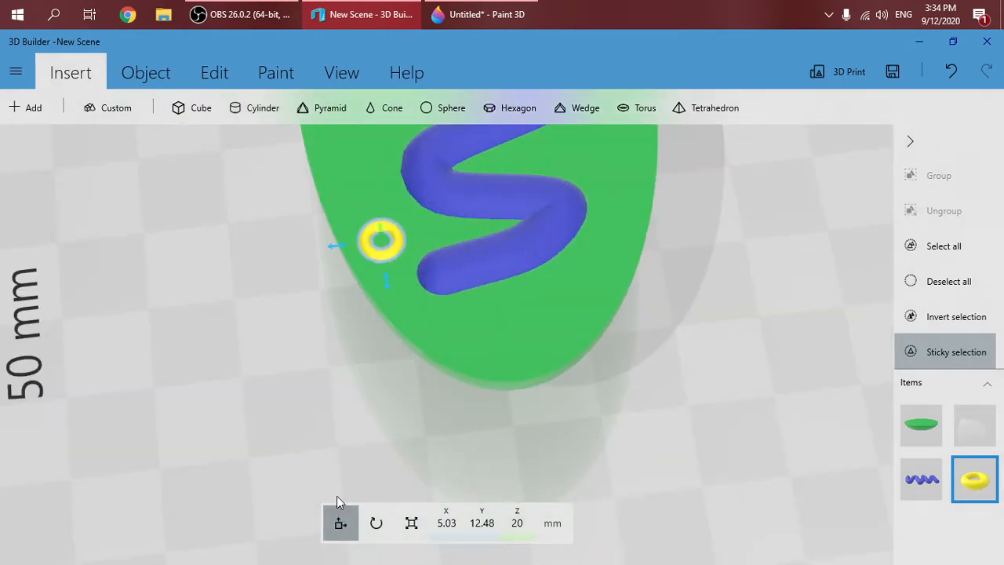
{"action": "left_click_drag", "start_coordinate": [341, 241], "coordinate": [366, 244]}
{"action": "right_click_drag", "start_coordinate": [713, 255], "coordinate": [764, 271]}
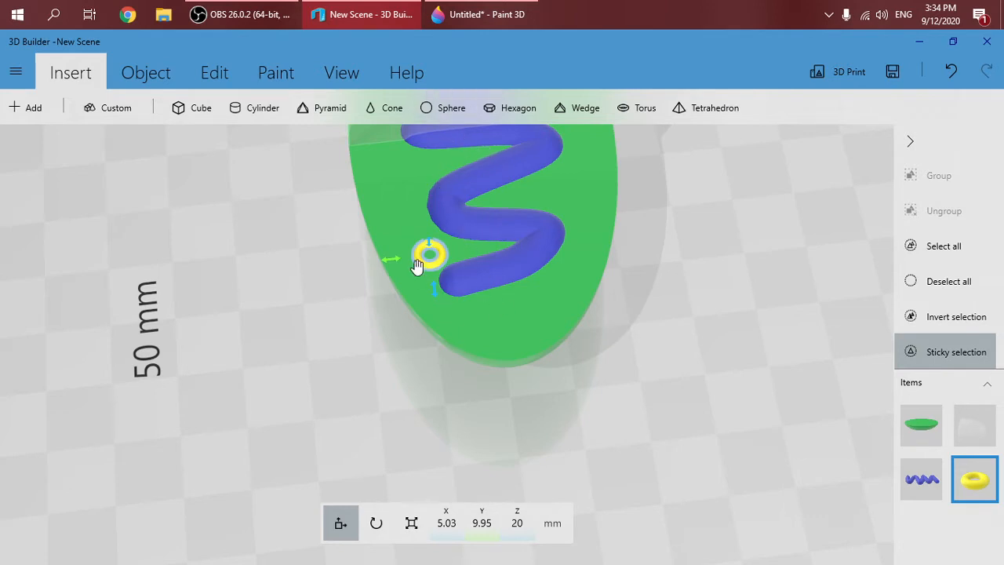
Paint the torus with the standard indigo-blue colour at full coverage and apply the colour
{"action": "left_click", "coordinate": [282, 73]}
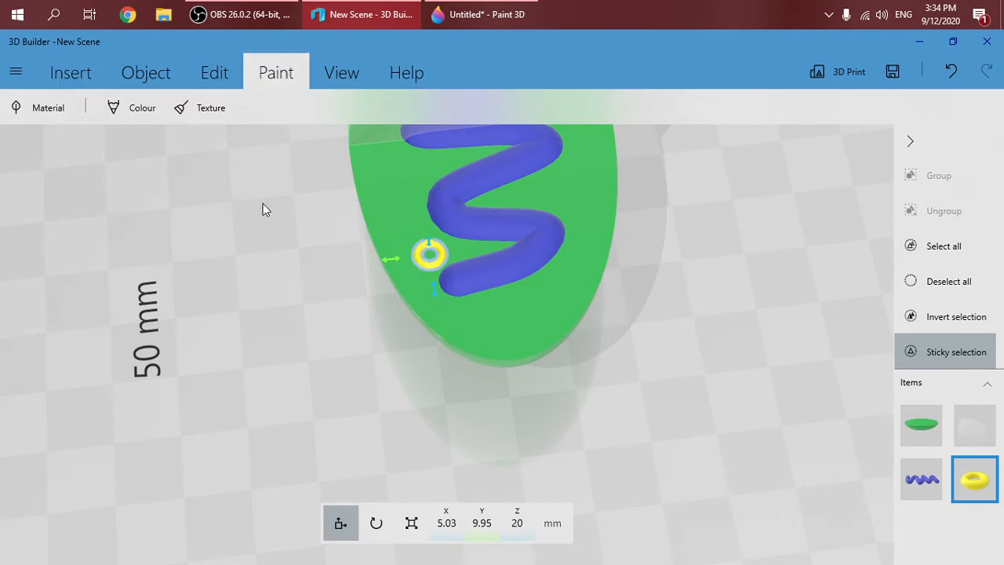
{"action": "left_click", "coordinate": [143, 114]}
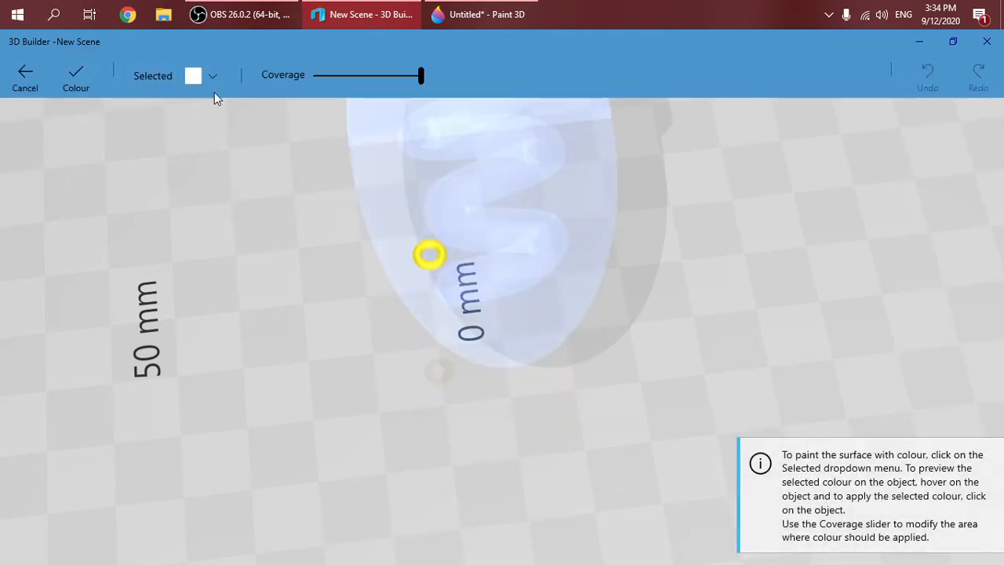
{"action": "left_click", "coordinate": [204, 75]}
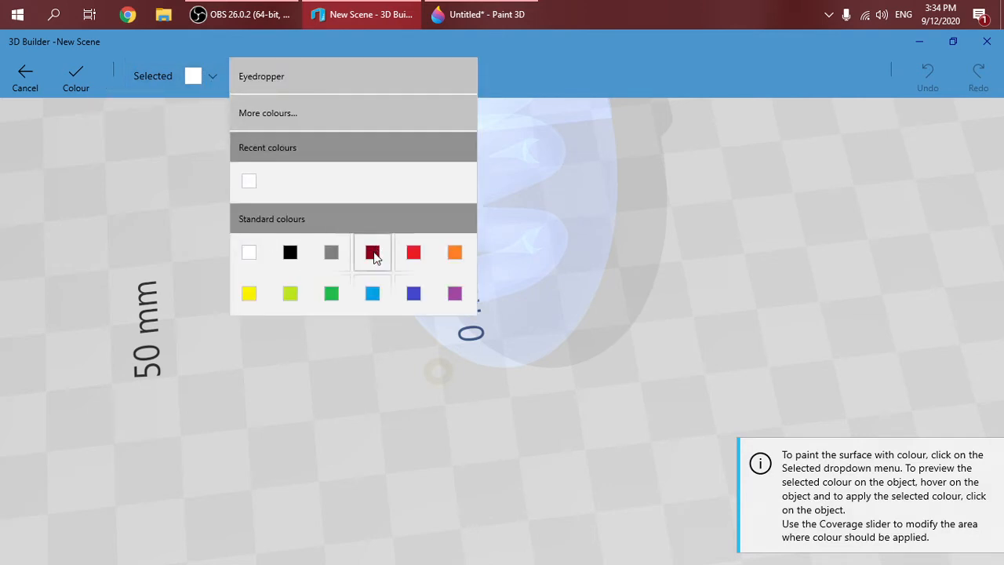
{"action": "left_click", "coordinate": [414, 295]}
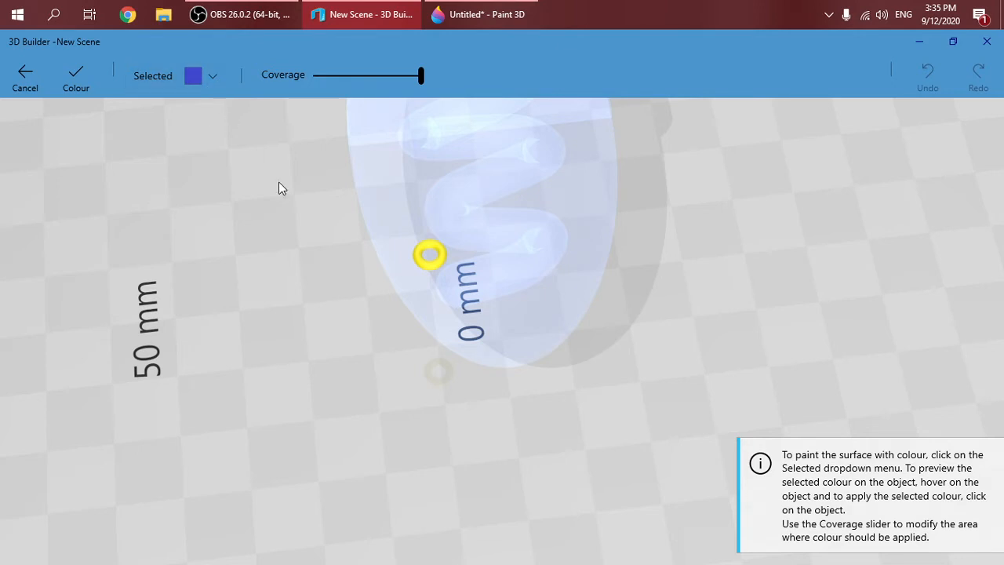
{"action": "left_click", "coordinate": [430, 258]}
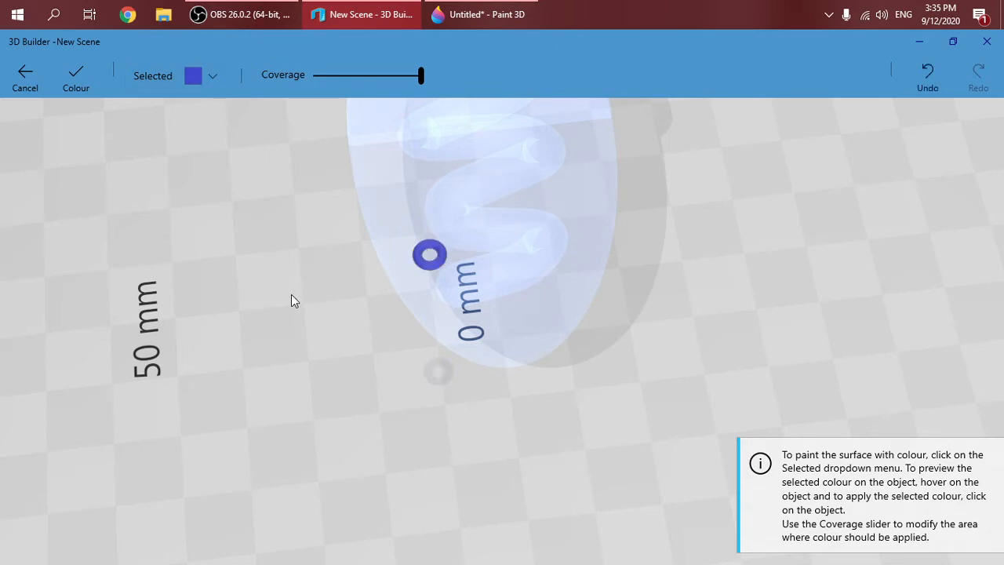
{"action": "left_click_drag", "start_coordinate": [314, 283], "coordinate": [301, 220]}
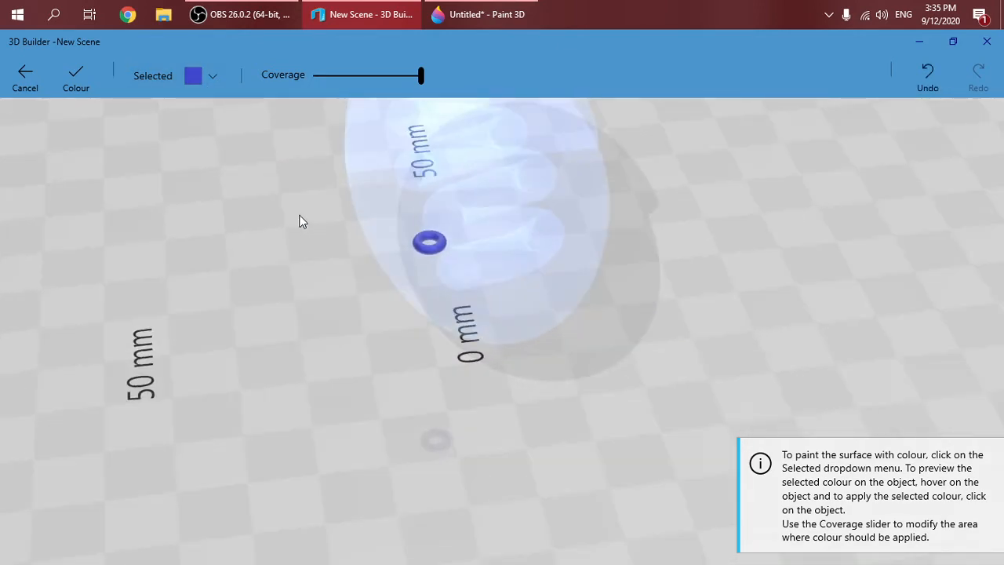
{"action": "left_click", "coordinate": [74, 82]}
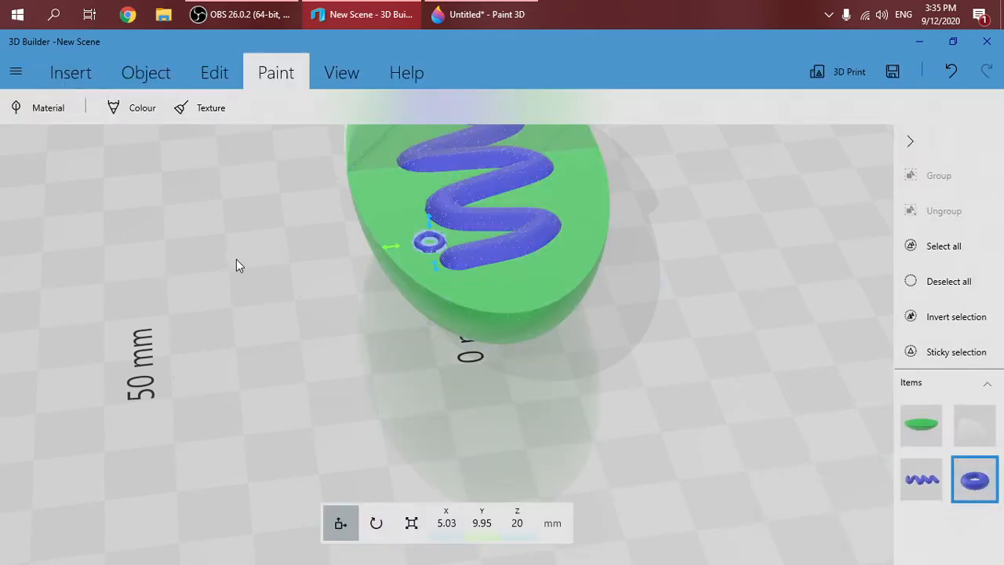
Deselect the torus and examine the bacterium model from several angles, including the ring, DNA strand and half cover
{"action": "mouse_move", "coordinate": [236, 259]}
{"action": "left_mouse_down"}
{"action": "mouse_move", "coordinate": [375, 264]}
{"action": "mouse_move", "coordinate": [450, 310]}
{"action": "mouse_move", "coordinate": [548, 346]}
{"action": "mouse_move", "coordinate": [206, 377]}
{"action": "mouse_move", "coordinate": [666, 374]}
{"action": "mouse_move", "coordinate": [730, 321]}
{"action": "mouse_move", "coordinate": [720, 282]}
{"action": "mouse_move", "coordinate": [434, 266]}
{"action": "mouse_move", "coordinate": [879, 336]}
{"action": "mouse_move", "coordinate": [743, 329]}
{"action": "left_mouse_up"}
{"action": "left_click", "coordinate": [977, 488]}
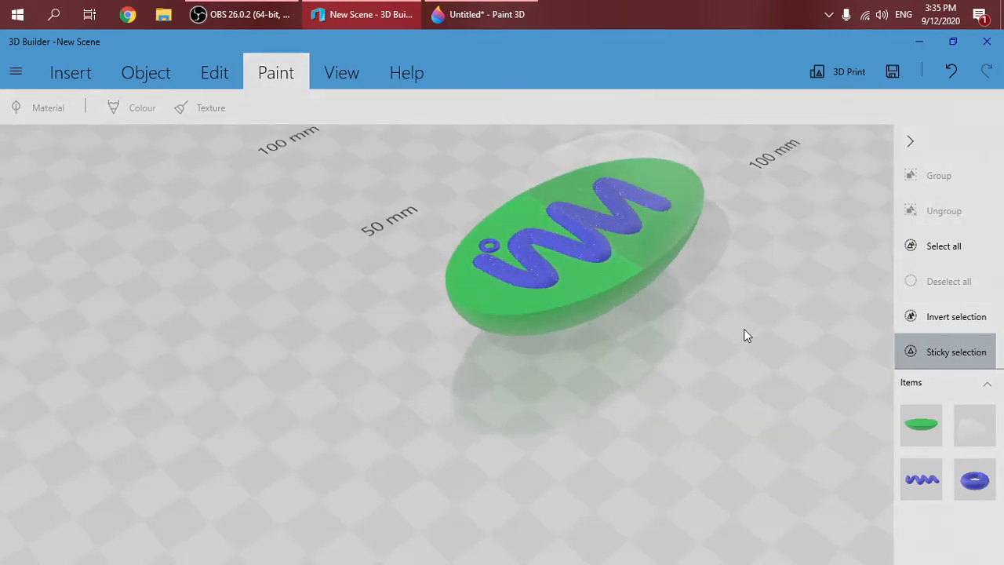
{"action": "scroll", "coordinate": [745, 329], "scroll_direction": "up", "scroll_amount": 5}
{"action": "left_click_drag", "start_coordinate": [819, 427], "coordinate": [801, 339]}
{"action": "scroll", "coordinate": [800, 337], "scroll_direction": "down", "scroll_amount": 2}
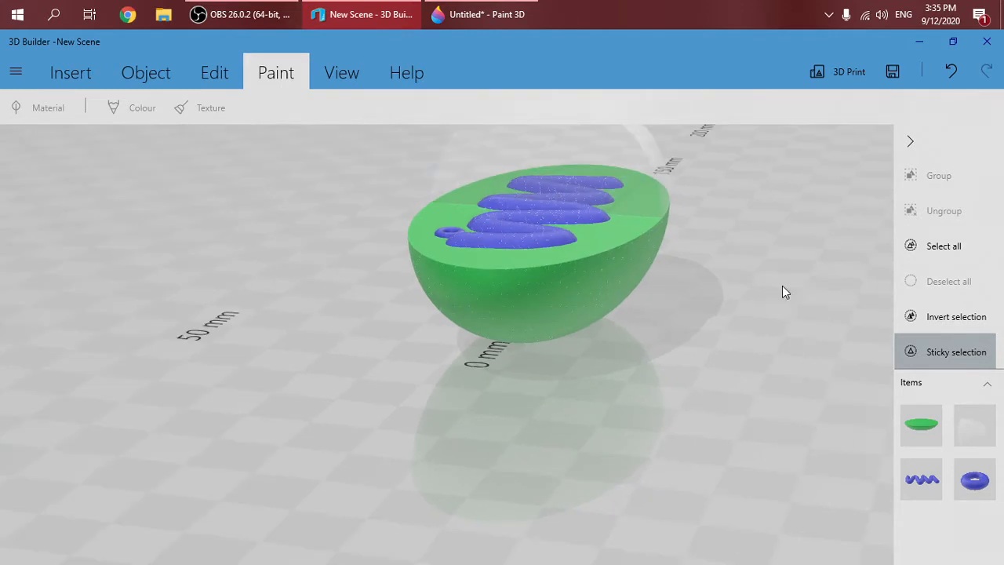
{"action": "left_click_drag", "start_coordinate": [767, 251], "coordinate": [610, 422]}
{"action": "left_click_drag", "start_coordinate": [548, 418], "coordinate": [628, 365]}
{"action": "left_click_drag", "start_coordinate": [665, 406], "coordinate": [681, 456]}
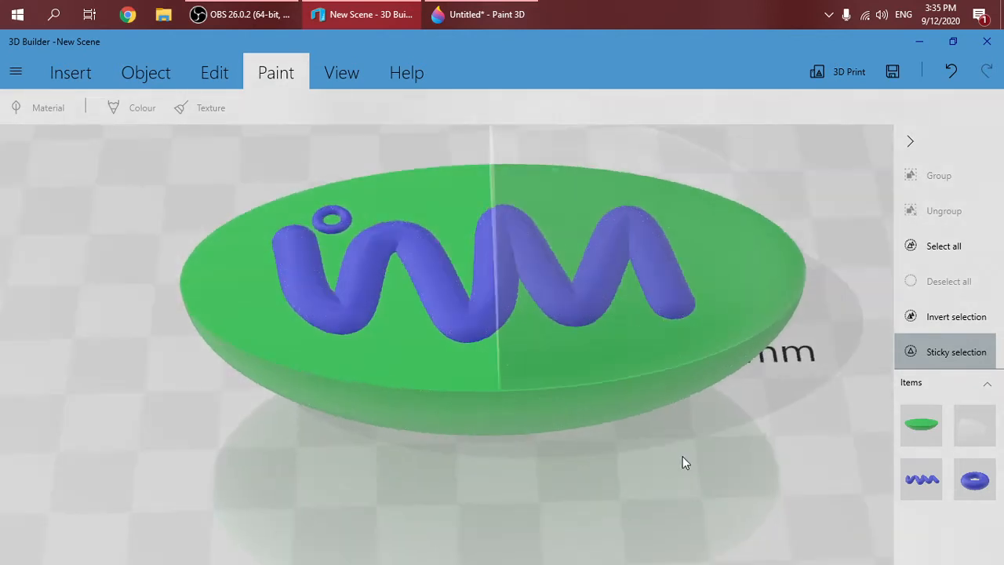
{"action": "left_click_drag", "start_coordinate": [589, 462], "coordinate": [737, 453]}
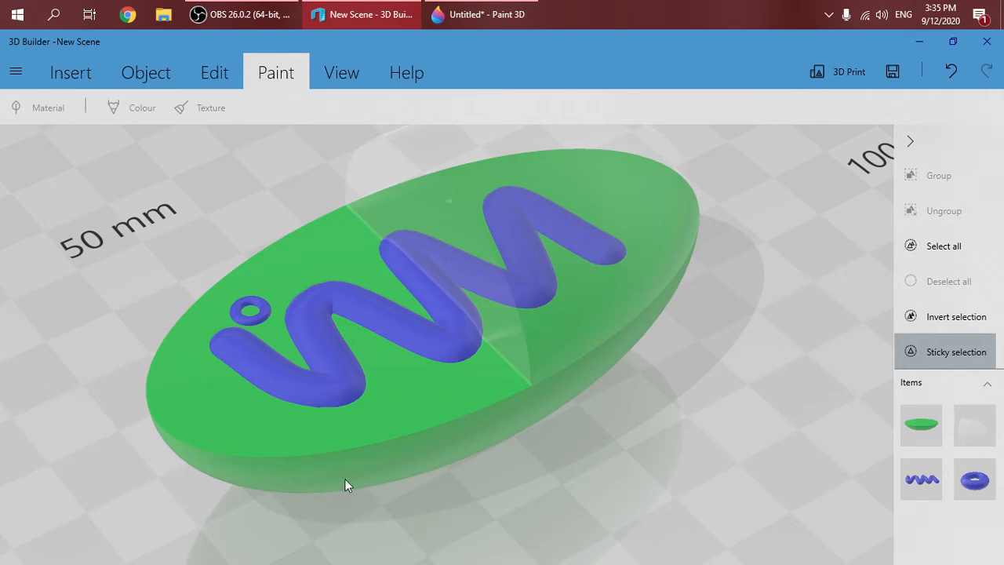
{"action": "left_click_drag", "start_coordinate": [415, 480], "coordinate": [599, 459]}
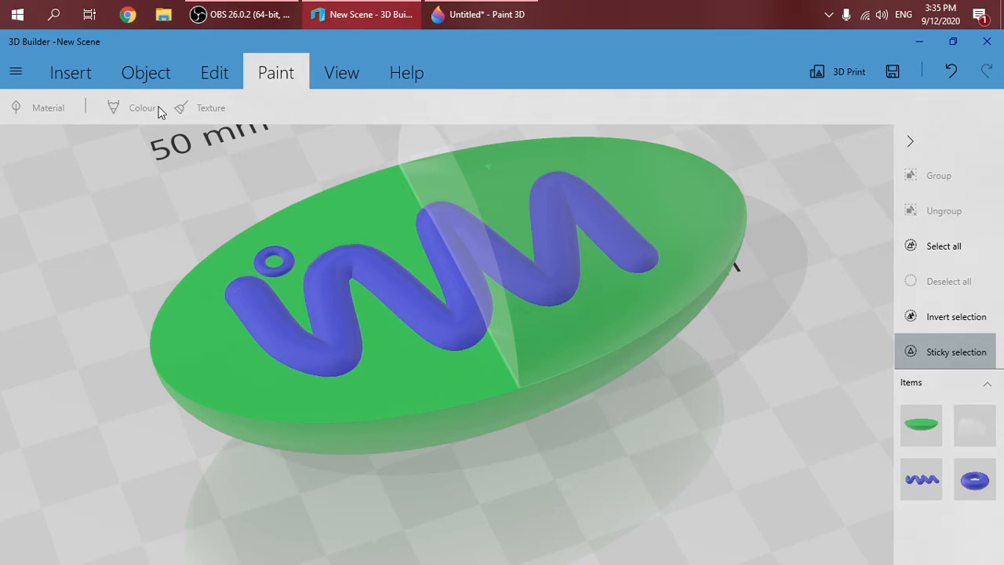
Insert a sphere and move it clear of the bacterium to about X -60.64, Y -24.88 mm
{"action": "left_click", "coordinate": [148, 69]}
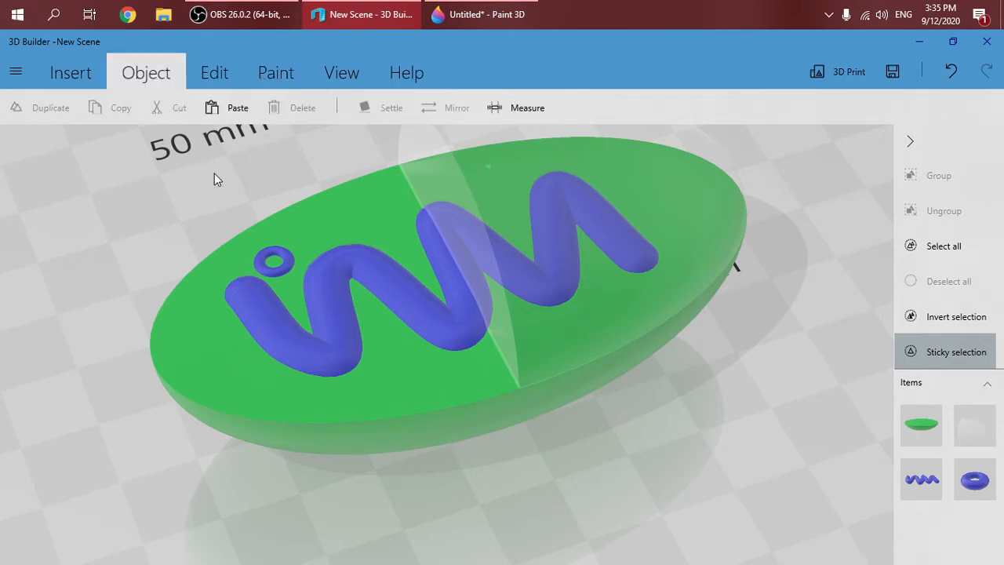
{"action": "left_click", "coordinate": [71, 75]}
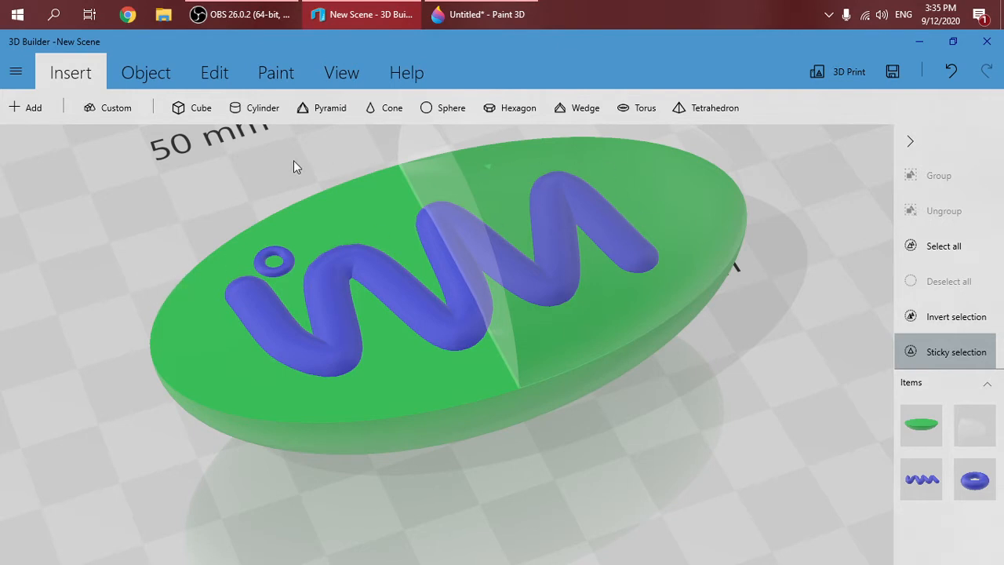
{"action": "left_click", "coordinate": [443, 110]}
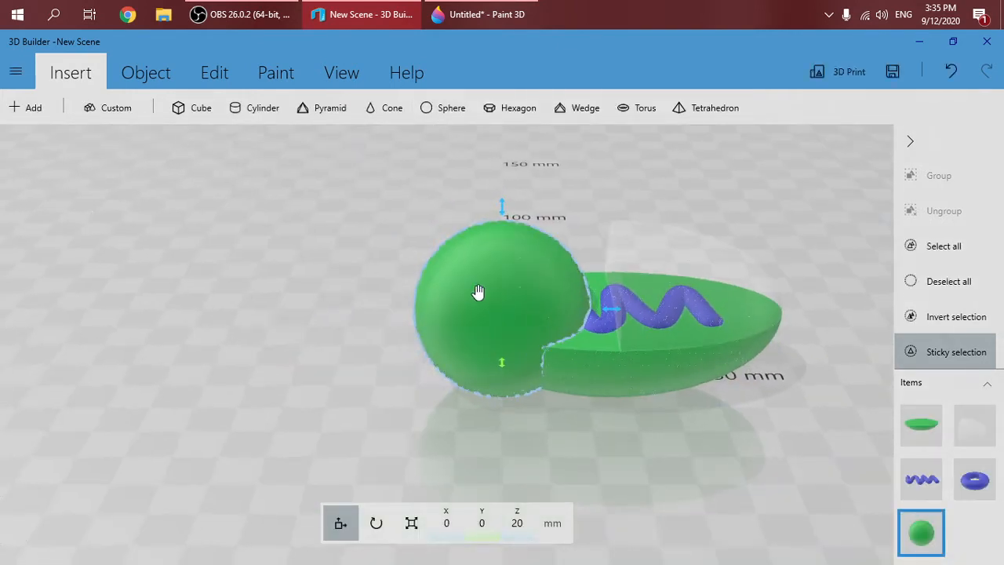
{"action": "left_click_drag", "start_coordinate": [468, 299], "coordinate": [265, 336]}
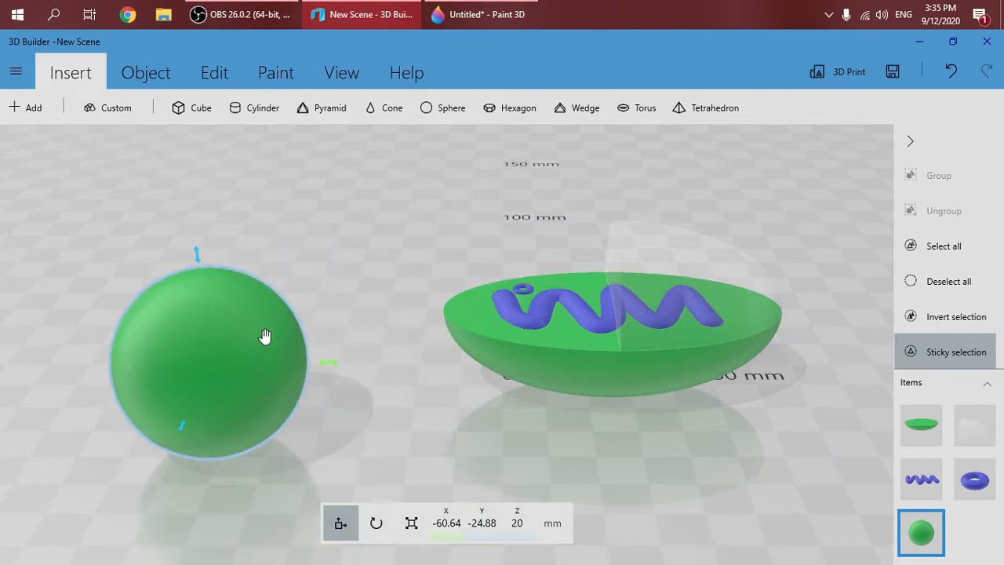
Scale the sphere down proportionally to about 2.23 mm in every direction
{"action": "right_click_drag", "start_coordinate": [363, 270], "coordinate": [552, 328]}
{"action": "right_click_drag", "start_coordinate": [465, 404], "coordinate": [343, 316]}
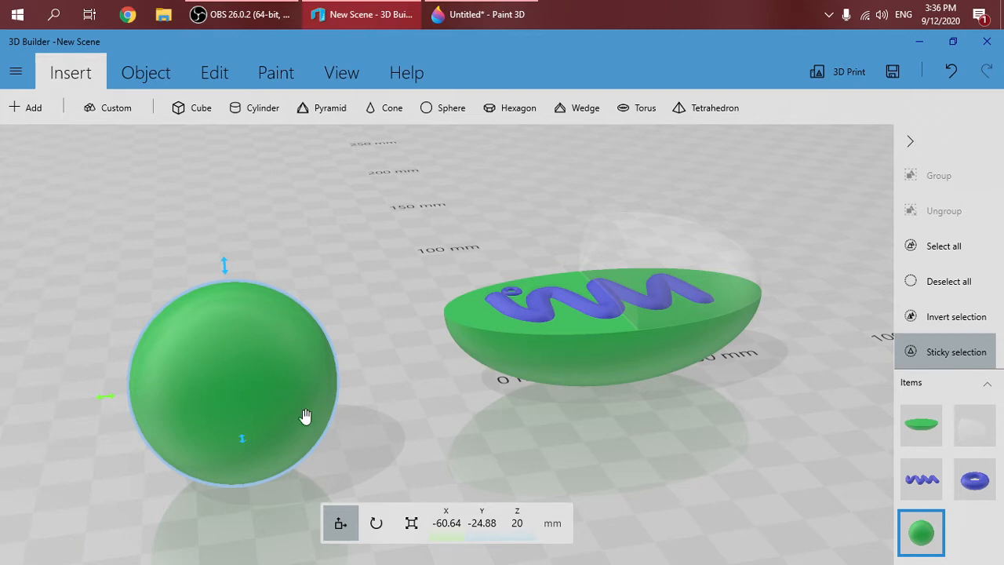
{"action": "left_click", "coordinate": [411, 522]}
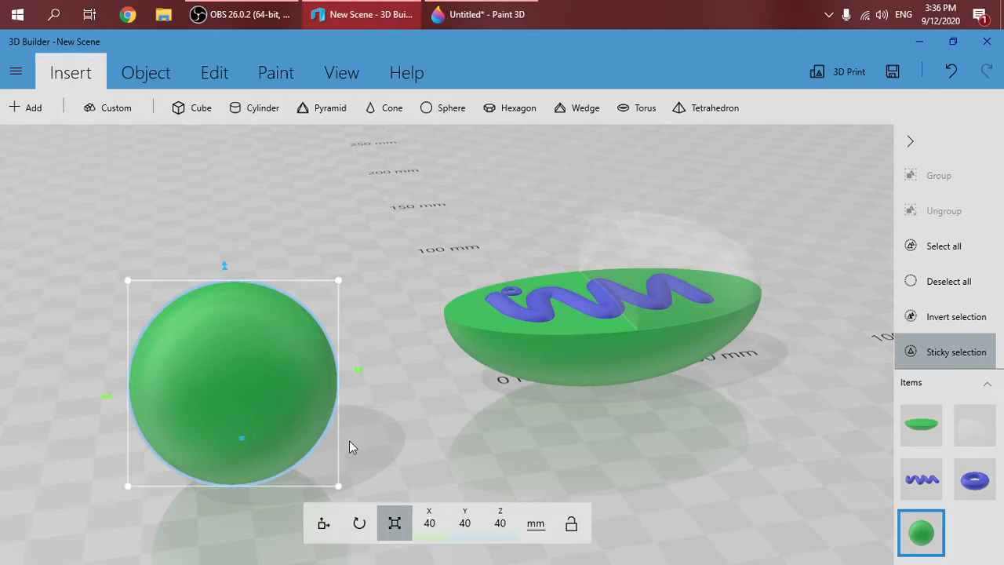
{"action": "right_click_drag", "start_coordinate": [388, 414], "coordinate": [353, 428]}
{"action": "left_click_drag", "start_coordinate": [342, 347], "coordinate": [253, 447]}
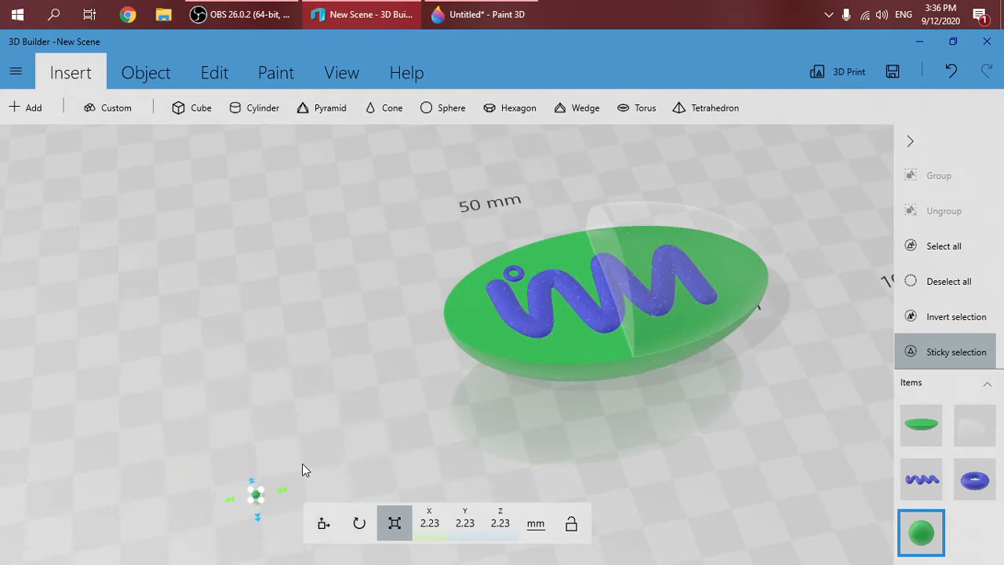
{"action": "right_click_drag", "start_coordinate": [302, 469], "coordinate": [765, 295]}
{"action": "scroll", "coordinate": [232, 468], "scroll_direction": "up", "scroll_amount": 3}
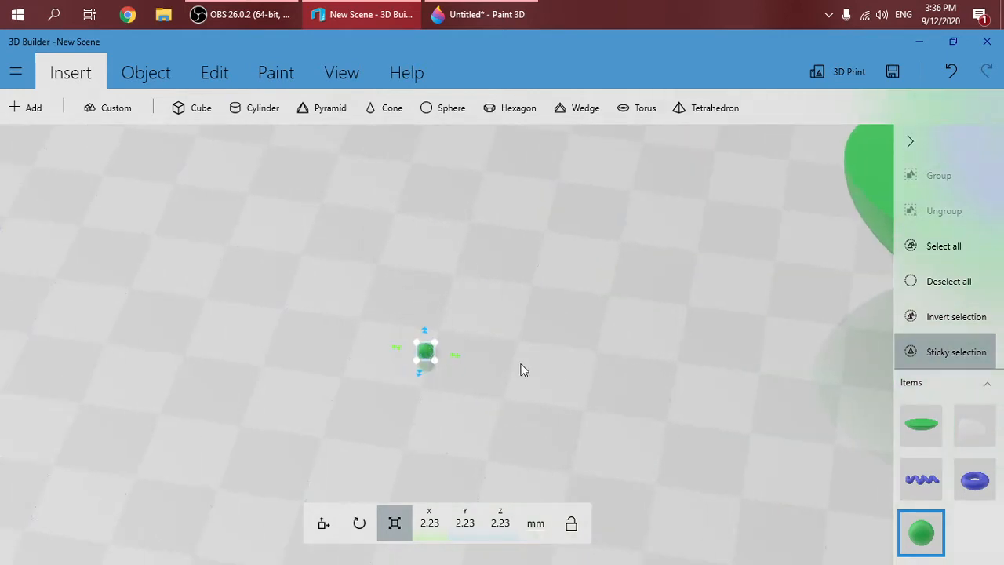
Move the tiny sphere closer to the green body, leaving free space around it
{"action": "left_click_drag", "start_coordinate": [426, 351], "coordinate": [708, 288]}
{"action": "right_click_drag", "start_coordinate": [725, 328], "coordinate": [340, 450]}
{"action": "left_click_drag", "start_coordinate": [329, 433], "coordinate": [359, 448]}
{"action": "right_click_drag", "start_coordinate": [398, 424], "coordinate": [475, 357]}
{"action": "scroll", "coordinate": [444, 404], "scroll_direction": "up", "scroll_amount": 5}
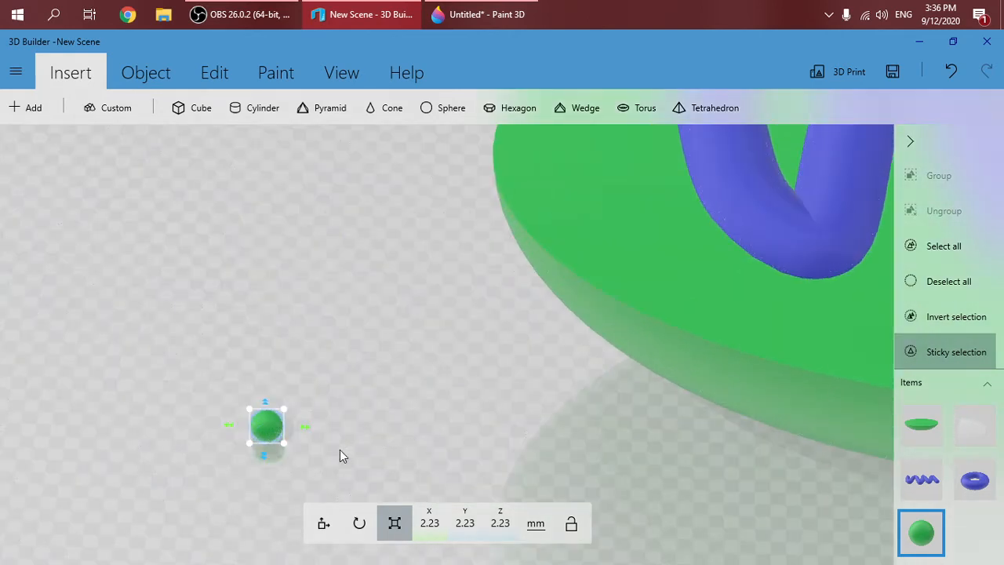
{"action": "right_click_drag", "start_coordinate": [400, 429], "coordinate": [561, 365]}
{"action": "scroll", "coordinate": [487, 401], "scroll_direction": "up", "scroll_amount": 1}
{"action": "scroll", "coordinate": [486, 407], "scroll_direction": "up", "scroll_amount": 1}
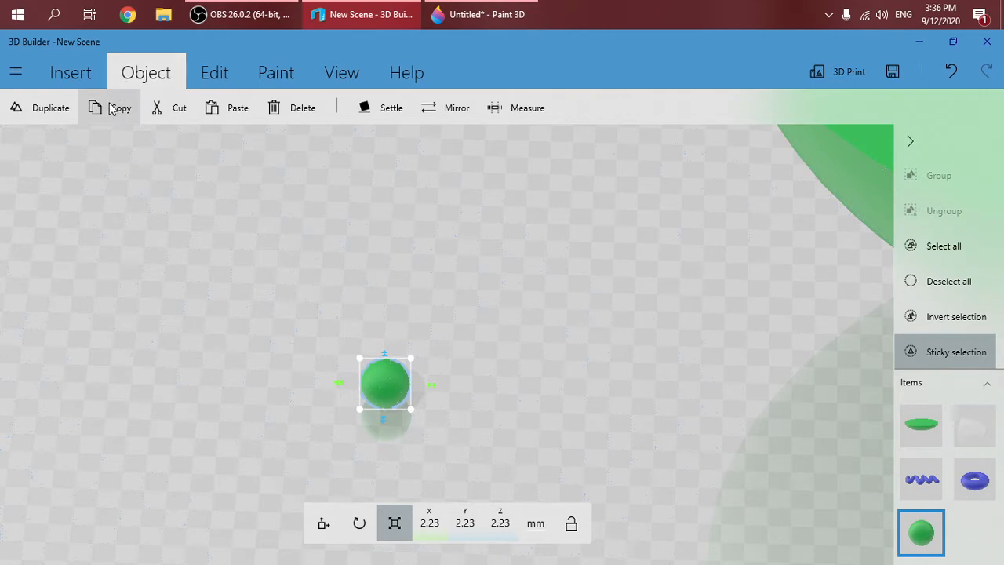
Make two copies of the tiny sphere and line them up beside it in a touching row of three
{"action": "left_click", "coordinate": [112, 108]}
{"action": "left_click", "coordinate": [229, 108]}
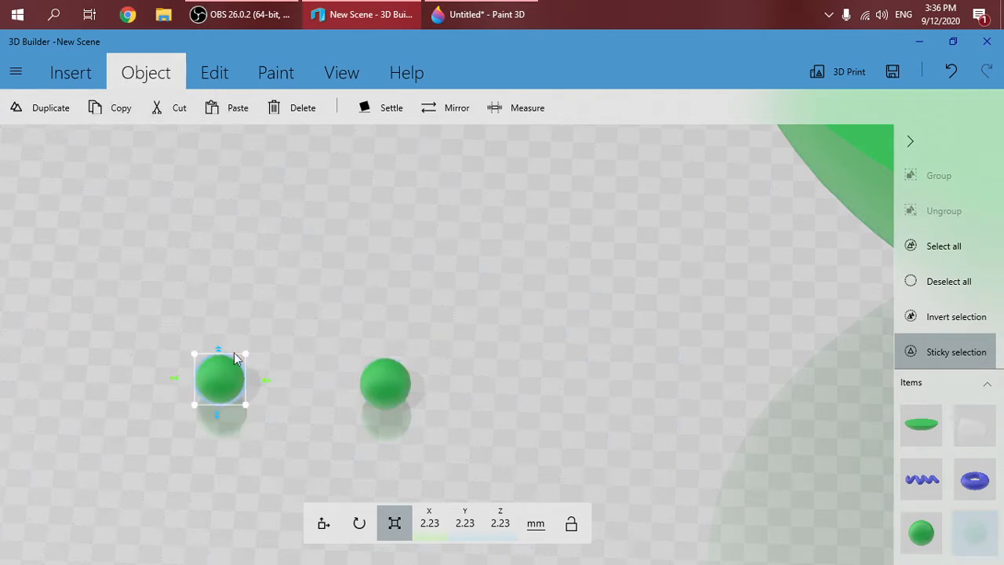
{"action": "left_click_drag", "start_coordinate": [226, 394], "coordinate": [442, 393]}
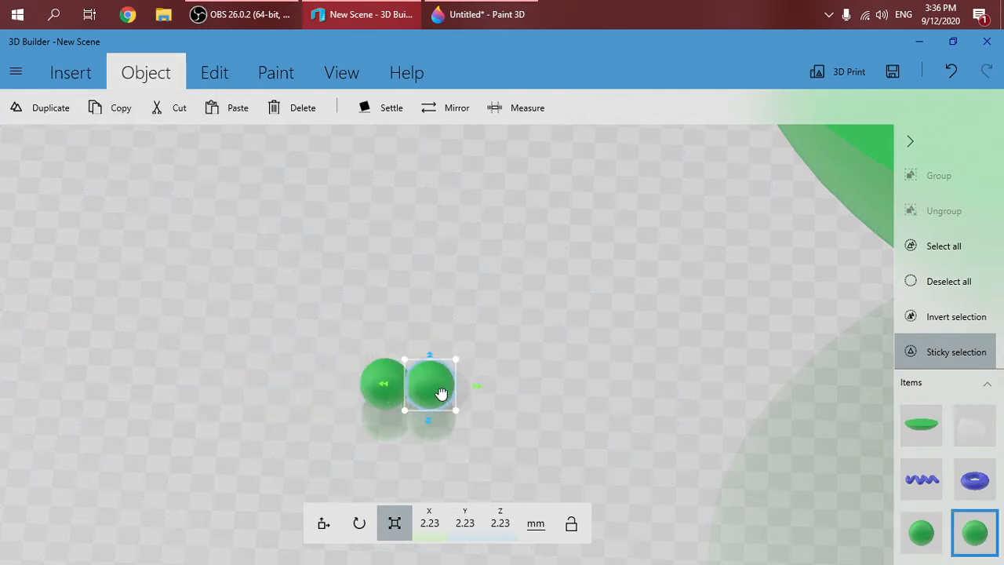
{"action": "left_click", "coordinate": [220, 109]}
{"action": "left_click_drag", "start_coordinate": [225, 379], "coordinate": [479, 383]}
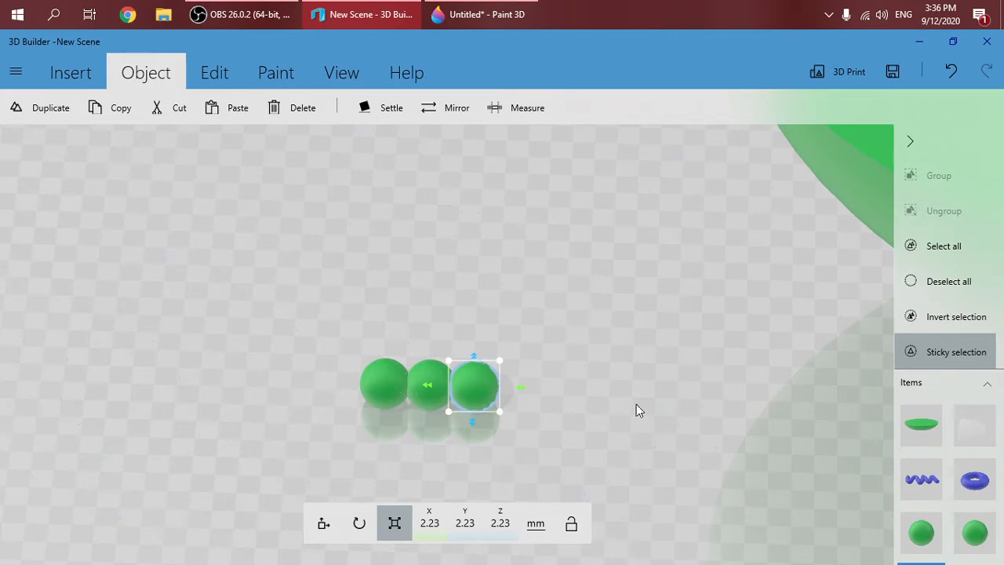
Select all three tiny spheres and group them into one object
{"action": "scroll", "coordinate": [636, 408], "scroll_direction": "down", "scroll_amount": 1}
{"action": "scroll", "coordinate": [636, 407], "scroll_direction": "up", "scroll_amount": 2}
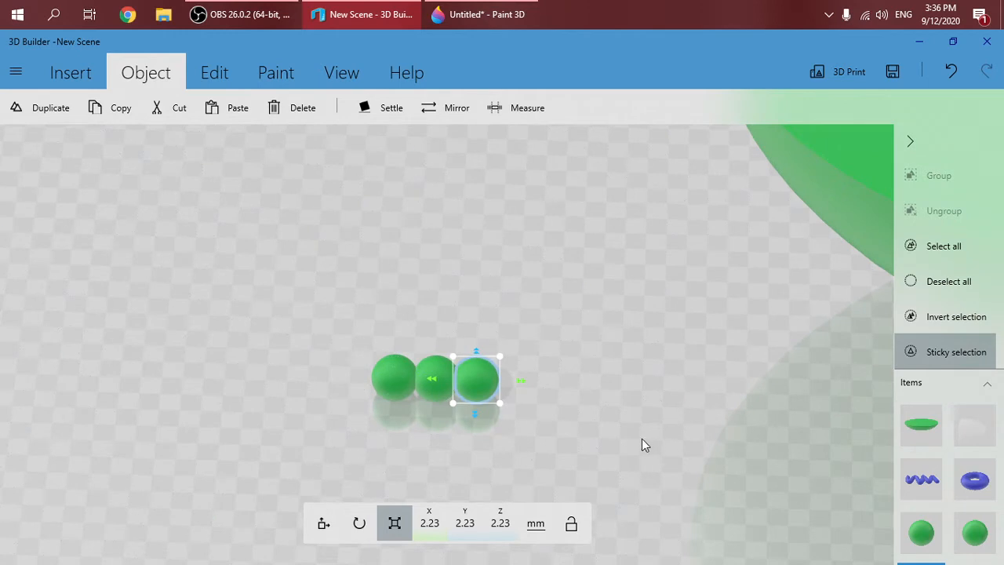
{"action": "scroll", "coordinate": [943, 476], "scroll_direction": "down", "scroll_amount": 1}
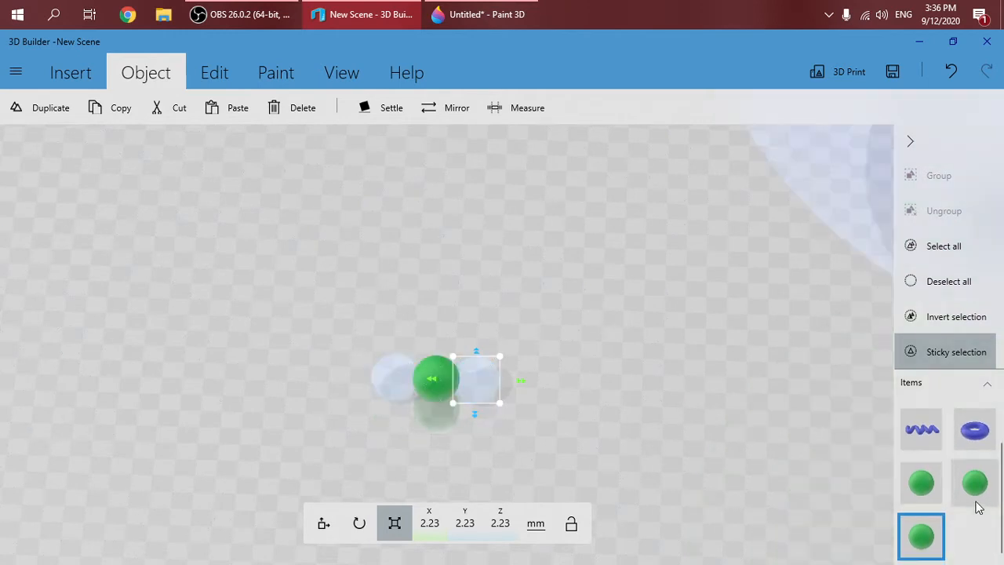
{"action": "left_click", "coordinate": [974, 482]}
{"action": "left_click", "coordinate": [924, 484]}
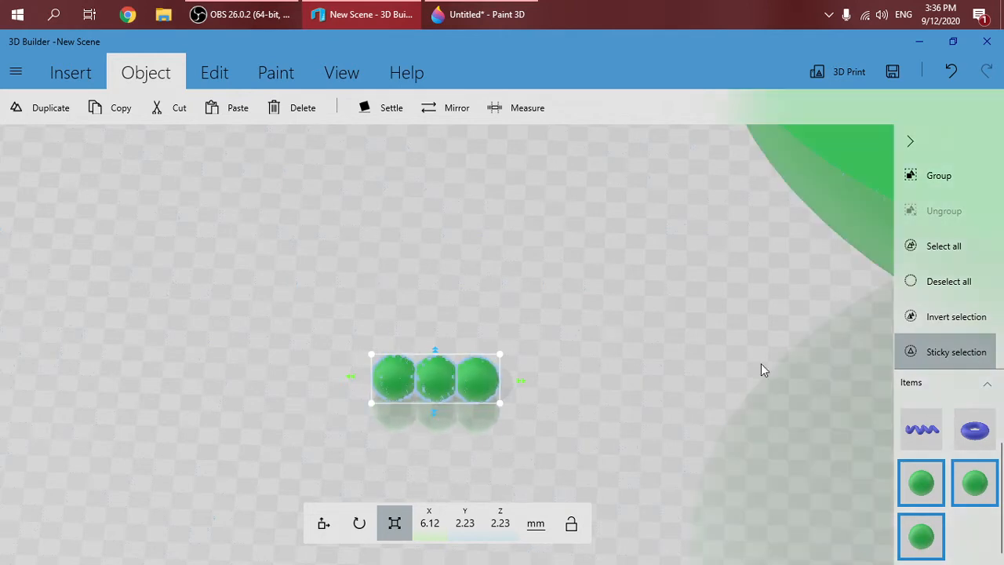
{"action": "left_click", "coordinate": [939, 177]}
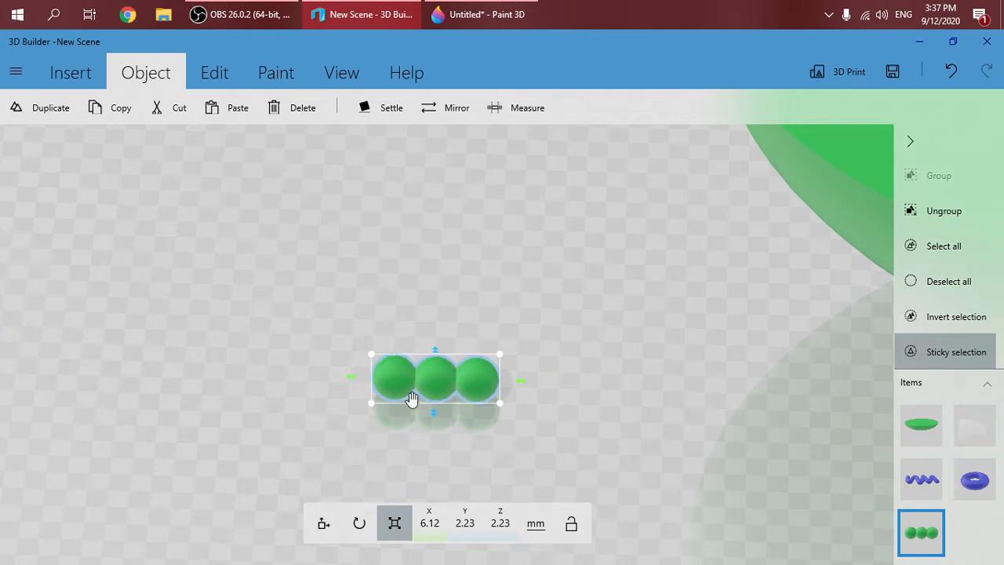
Paint all three spheres of the group yellow and apply the colour
{"action": "left_click", "coordinate": [278, 71]}
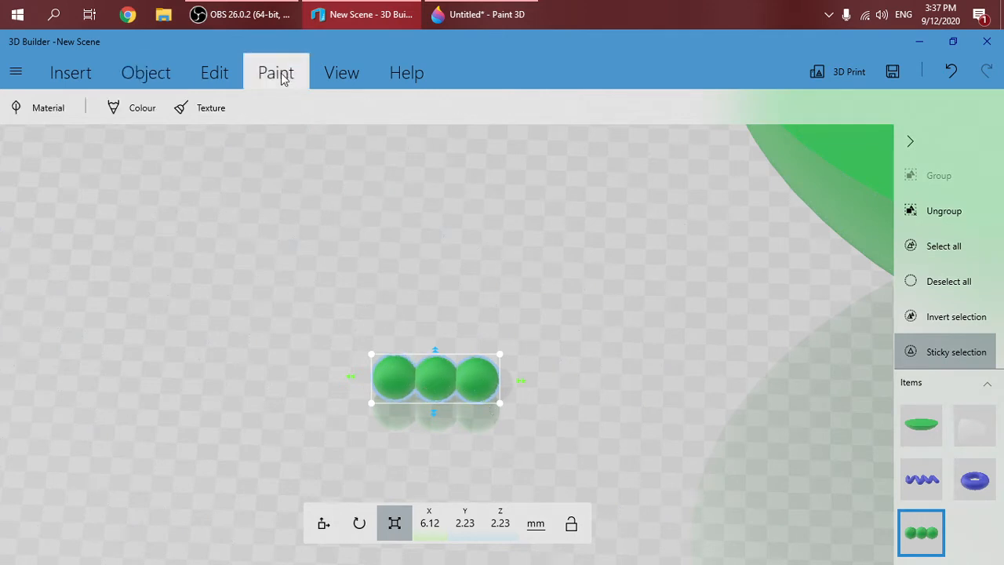
{"action": "left_click", "coordinate": [148, 106]}
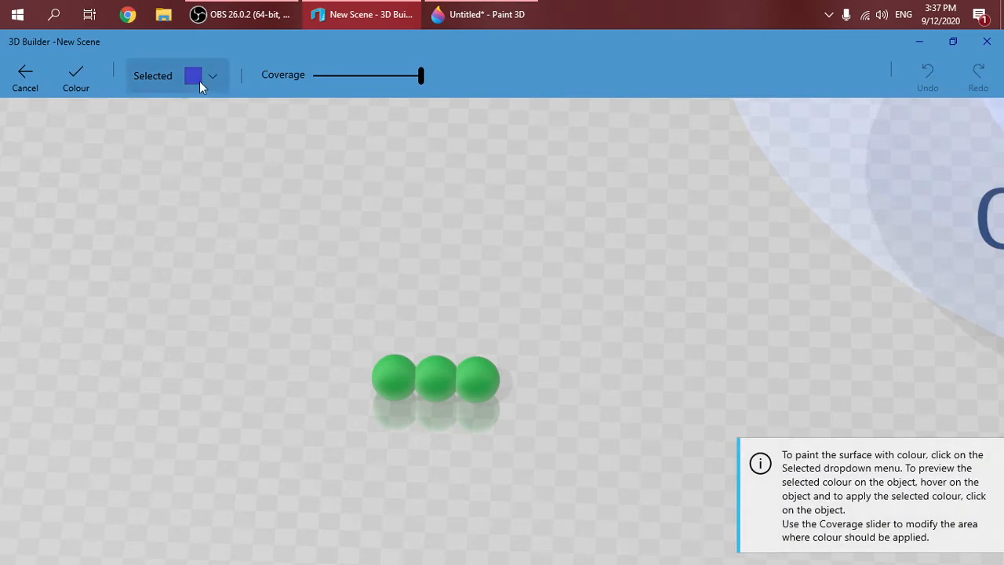
{"action": "left_click", "coordinate": [197, 77]}
{"action": "left_click", "coordinate": [249, 293]}
{"action": "left_click", "coordinate": [393, 367]}
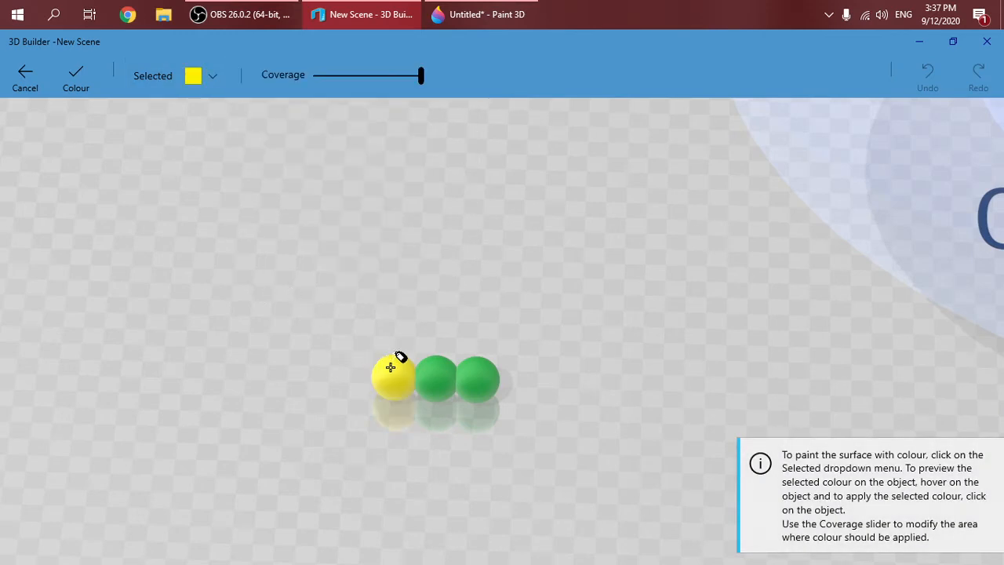
{"action": "left_click", "coordinate": [439, 367]}
{"action": "left_click", "coordinate": [473, 374]}
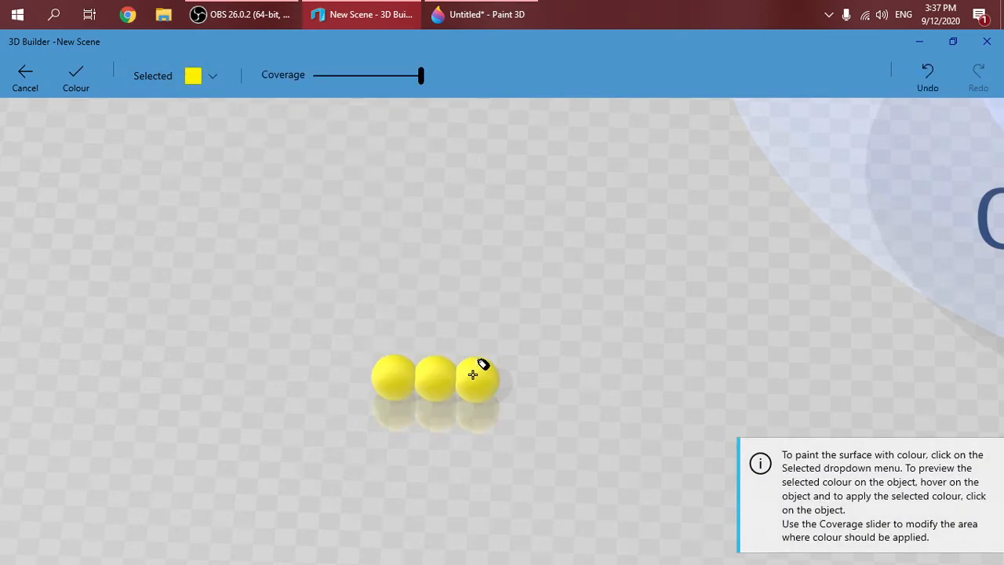
{"action": "left_click", "coordinate": [75, 79]}
Move the yellow sphere group onto the body's flat face beside the DNA tube, at about X 2.5, Y -13.59, Z 21.56 mm
{"action": "left_click_drag", "start_coordinate": [453, 382], "coordinate": [710, 137]}
{"action": "left_click", "coordinate": [324, 531]}
{"action": "left_click_drag", "start_coordinate": [738, 377], "coordinate": [628, 283]}
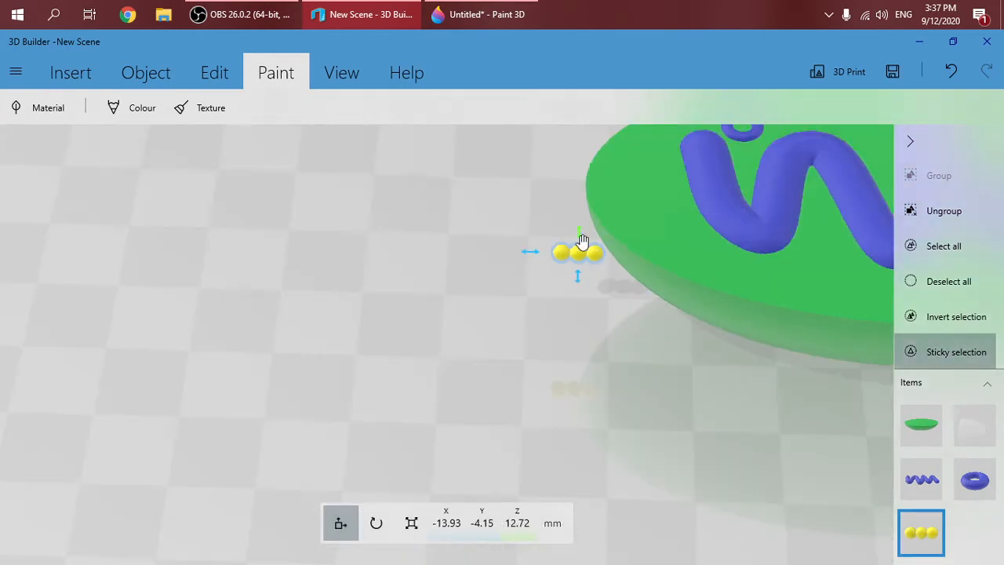
{"action": "left_click_drag", "start_coordinate": [582, 249], "coordinate": [729, 298]}
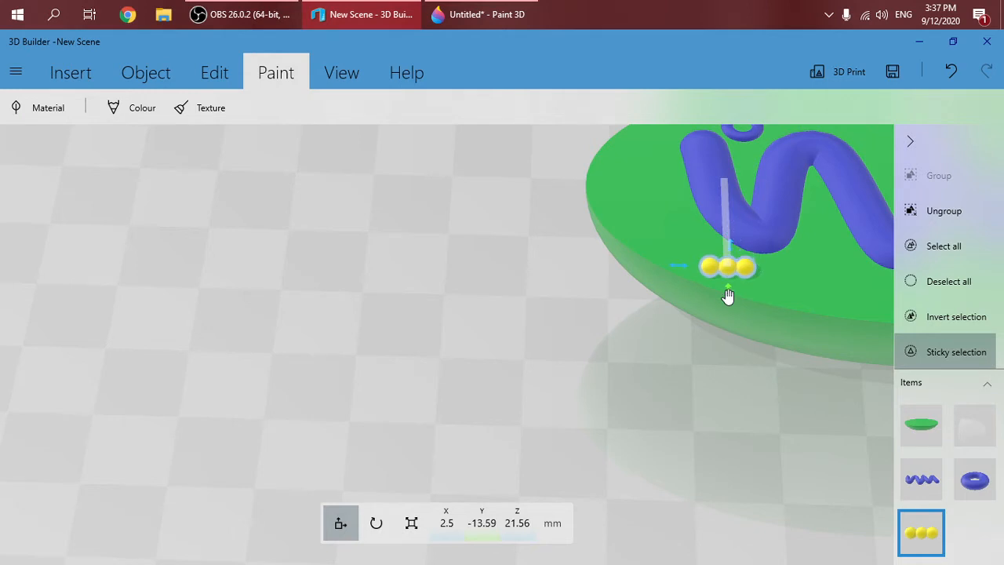
Select only the yellow sphere group and lower it to the body's flat face at about Z 20.39 mm
{"action": "scroll", "coordinate": [723, 327], "scroll_direction": "down", "scroll_amount": 3}
{"action": "left_click", "coordinate": [712, 167]}
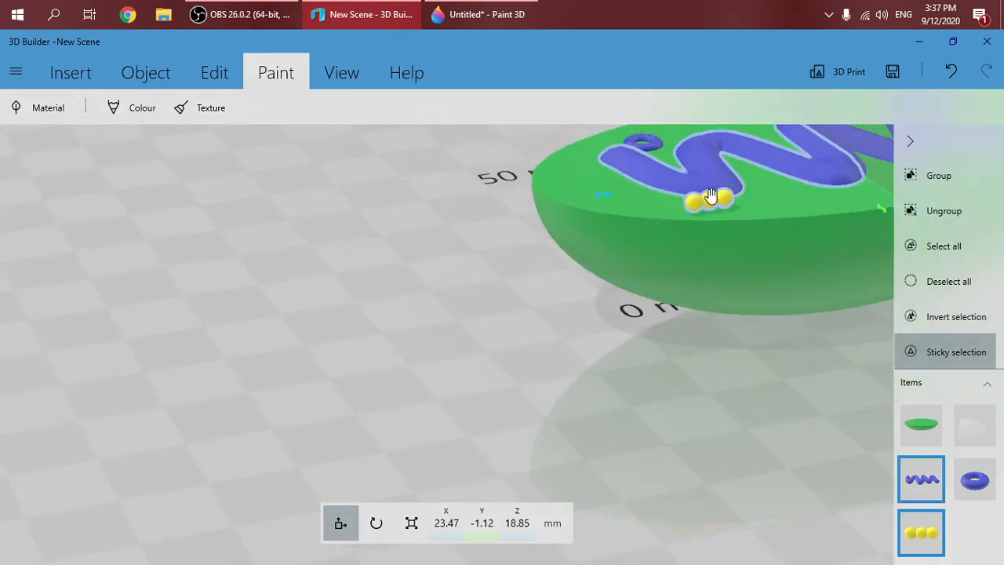
{"action": "left_click", "coordinate": [710, 201]}
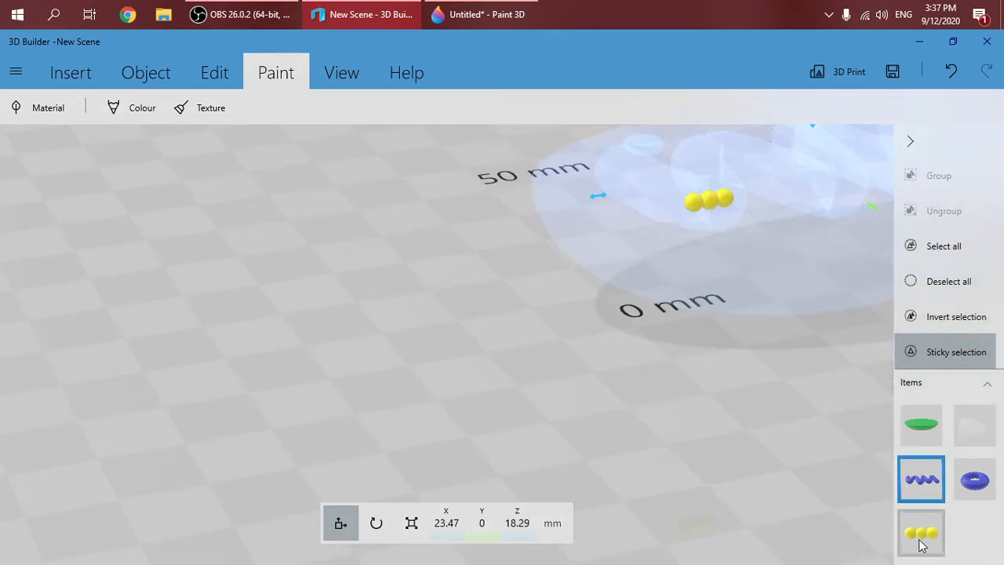
{"action": "left_click", "coordinate": [921, 532]}
{"action": "left_click", "coordinate": [921, 478]}
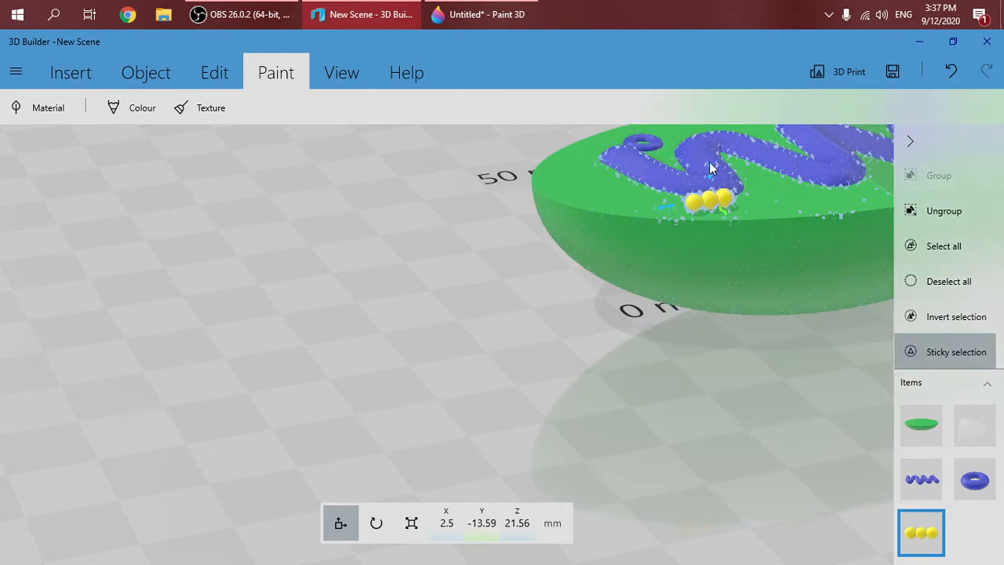
{"action": "left_click_drag", "start_coordinate": [712, 173], "coordinate": [712, 190]}
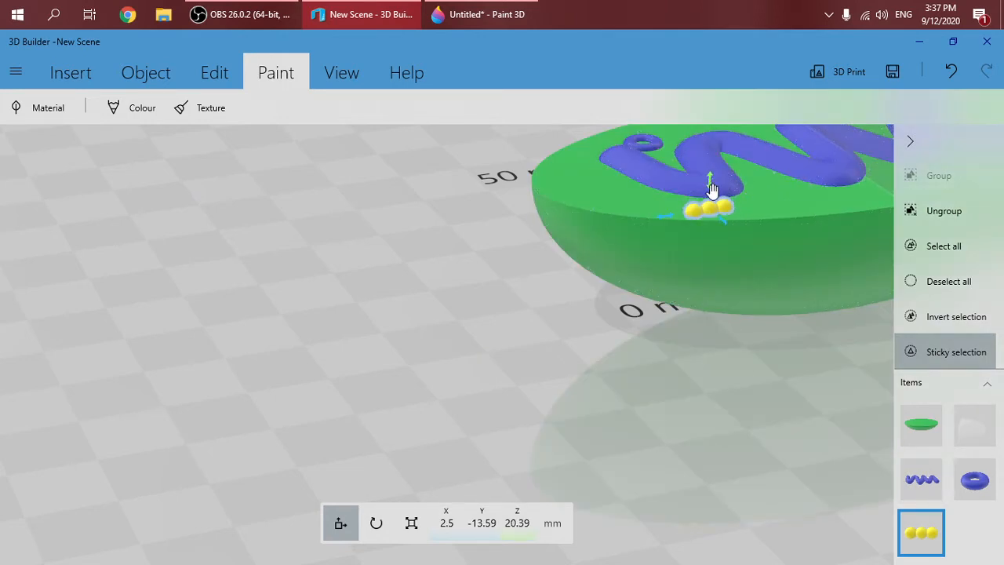
Scale the yellow sphere group down proportionally to about 3.55 × 1.3 × 1.3 mm
{"action": "left_click_drag", "start_coordinate": [740, 379], "coordinate": [533, 457]}
{"action": "scroll", "coordinate": [533, 457], "scroll_direction": "up", "scroll_amount": 5}
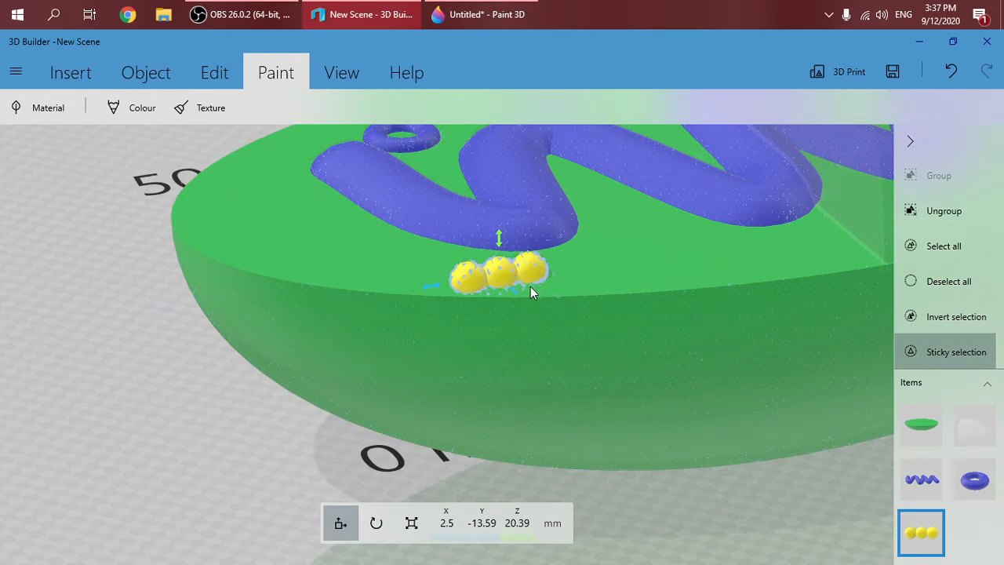
{"action": "key", "text": "s"}
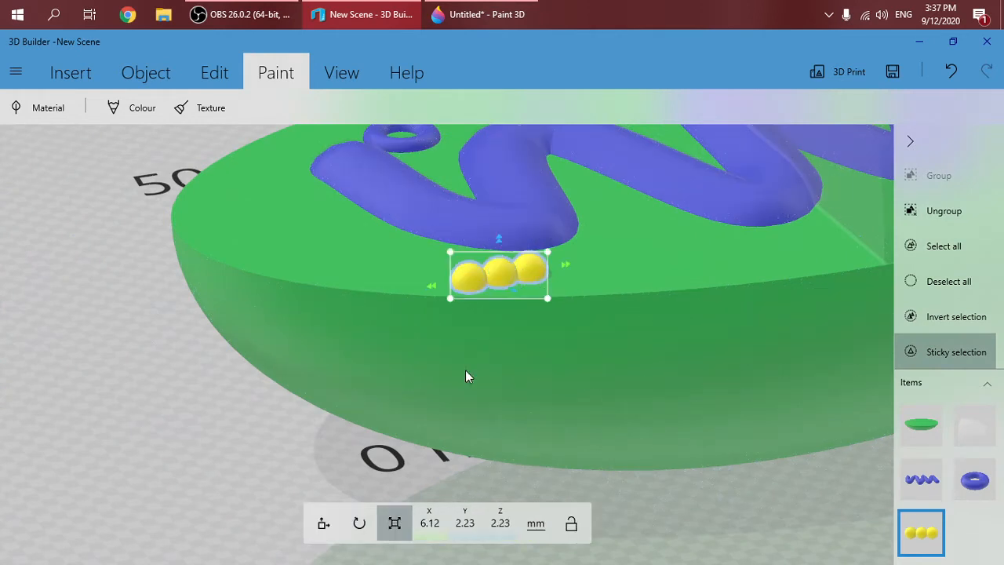
{"action": "left_click_drag", "start_coordinate": [545, 299], "coordinate": [529, 291]}
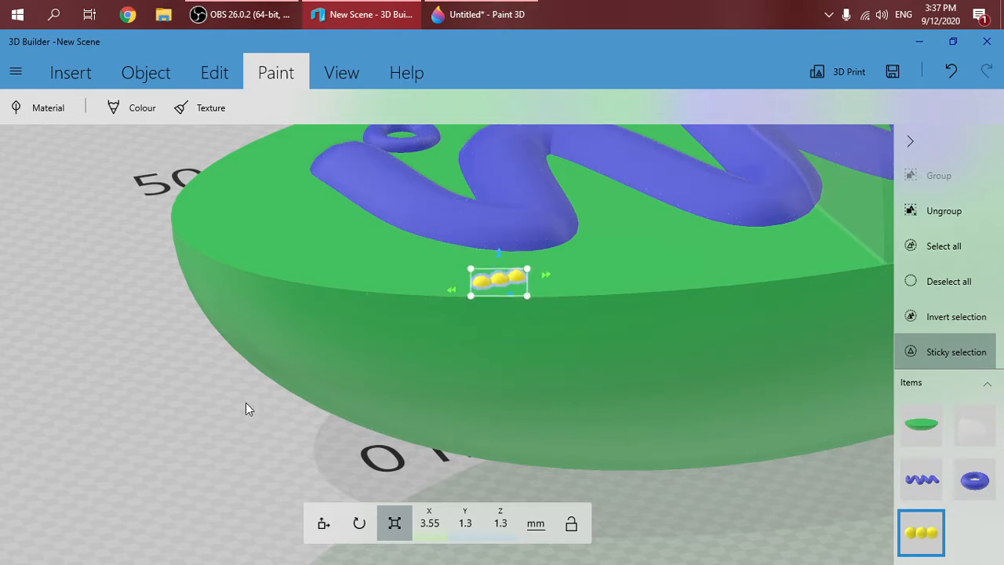
Rotate the yellow sphere group to a yaw of about -18.7 degrees on the body's flat face
{"action": "left_click_drag", "start_coordinate": [246, 402], "coordinate": [330, 408]}
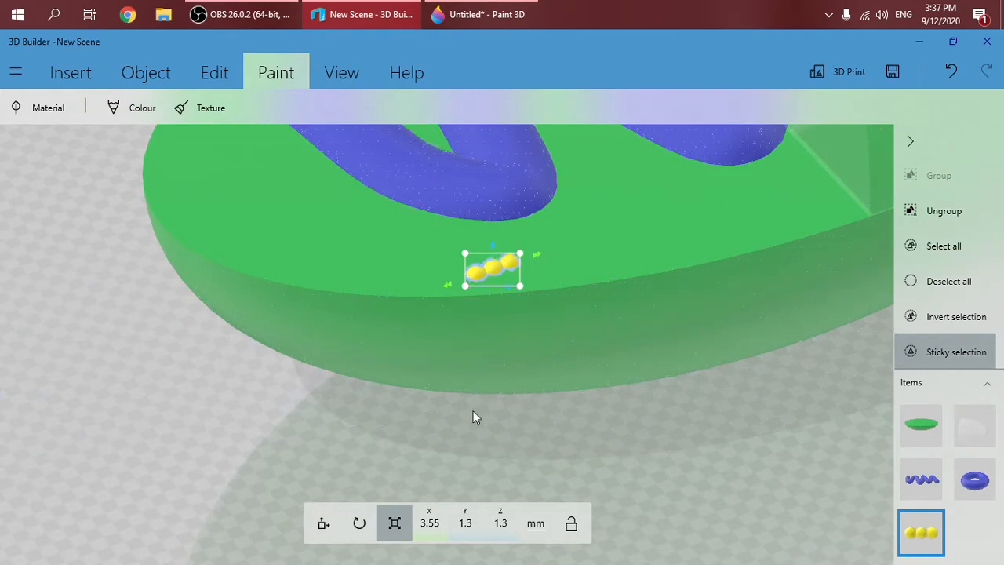
{"action": "left_click", "coordinate": [359, 523]}
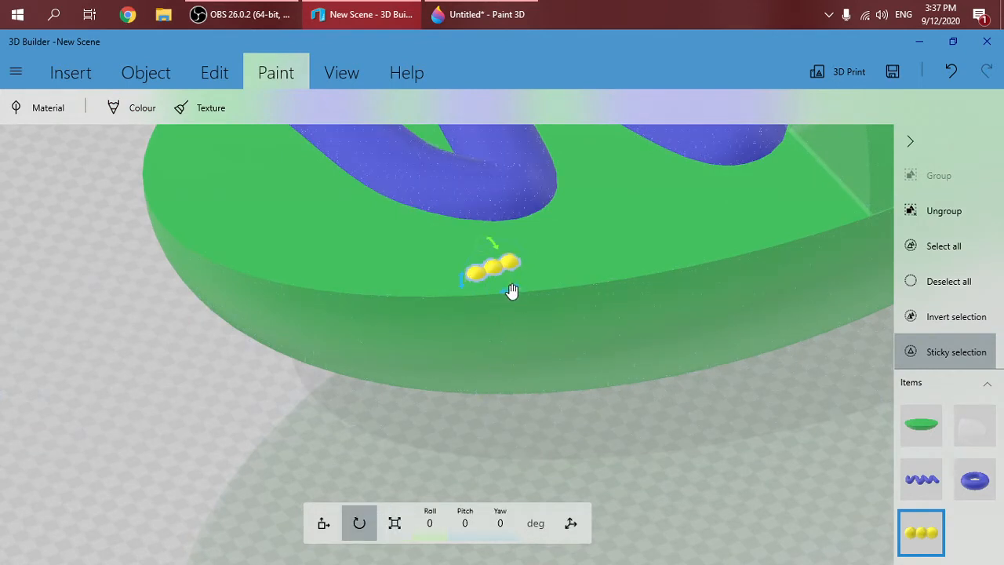
{"action": "left_click_drag", "start_coordinate": [514, 292], "coordinate": [502, 291]}
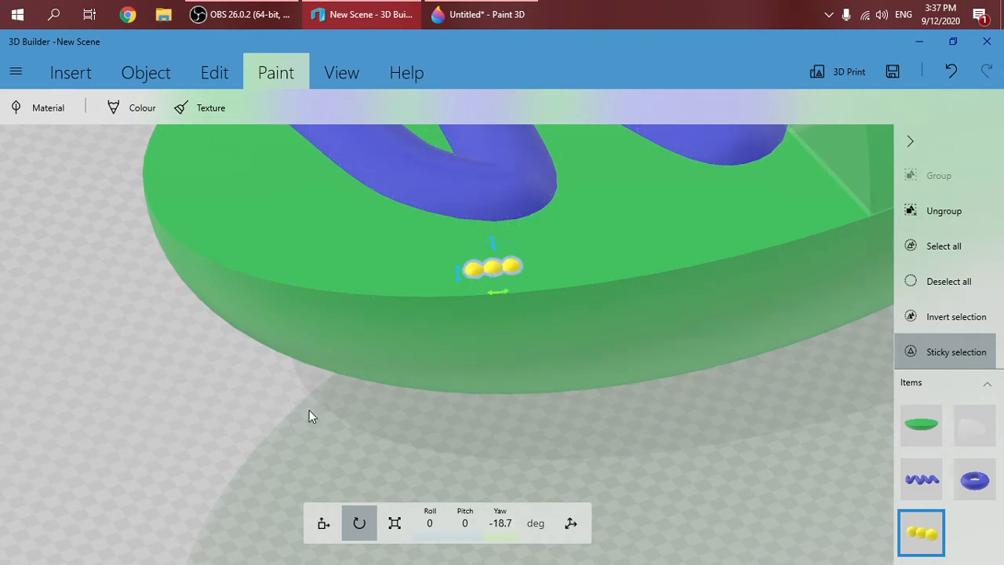
{"action": "scroll", "coordinate": [309, 413], "scroll_direction": "down", "scroll_amount": 3}
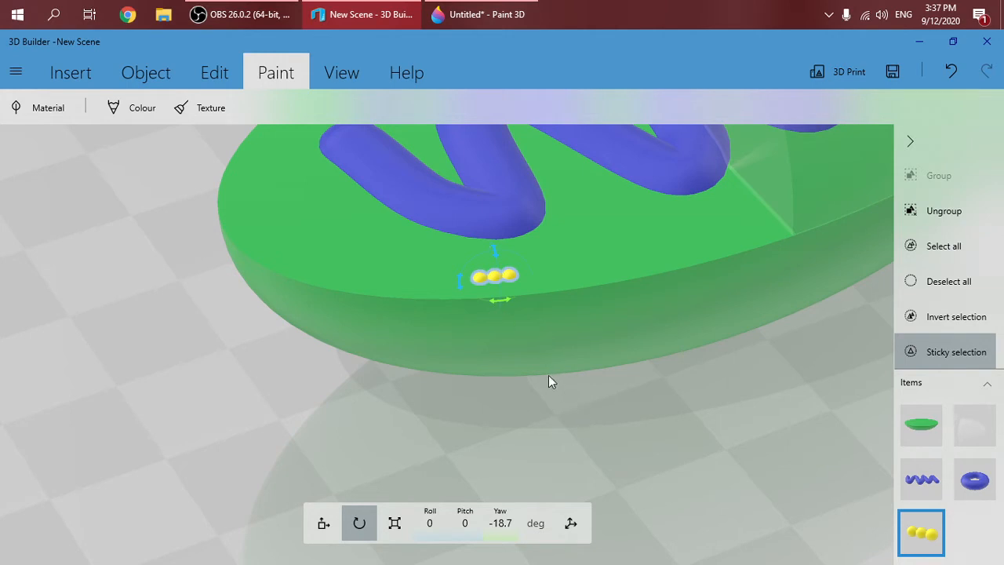
{"action": "scroll", "coordinate": [502, 412], "scroll_direction": "up", "scroll_amount": 2}
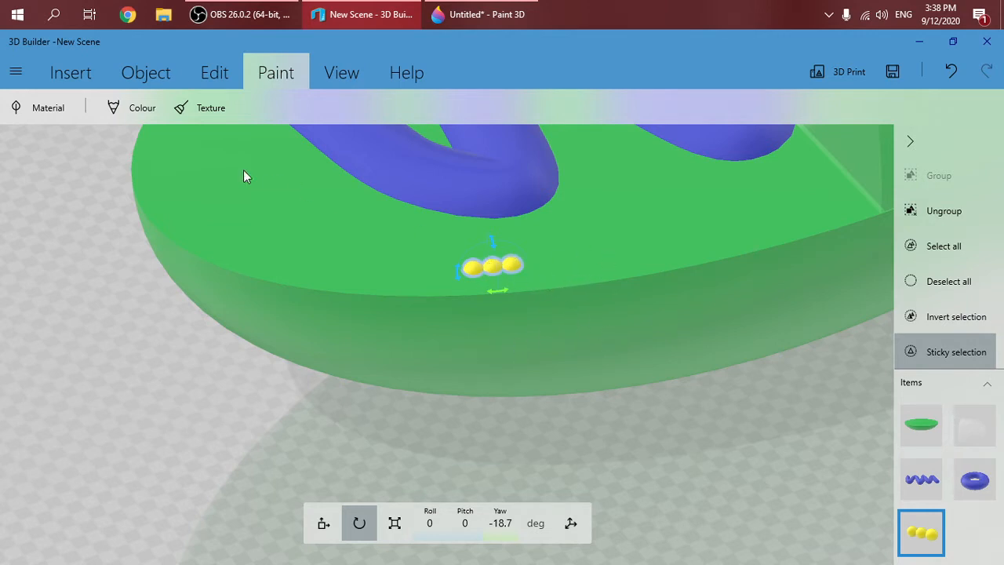
Copy the yellow sphere group and place the copy along the flat face's edge, closer to the translucent cover
{"action": "left_click", "coordinate": [161, 74]}
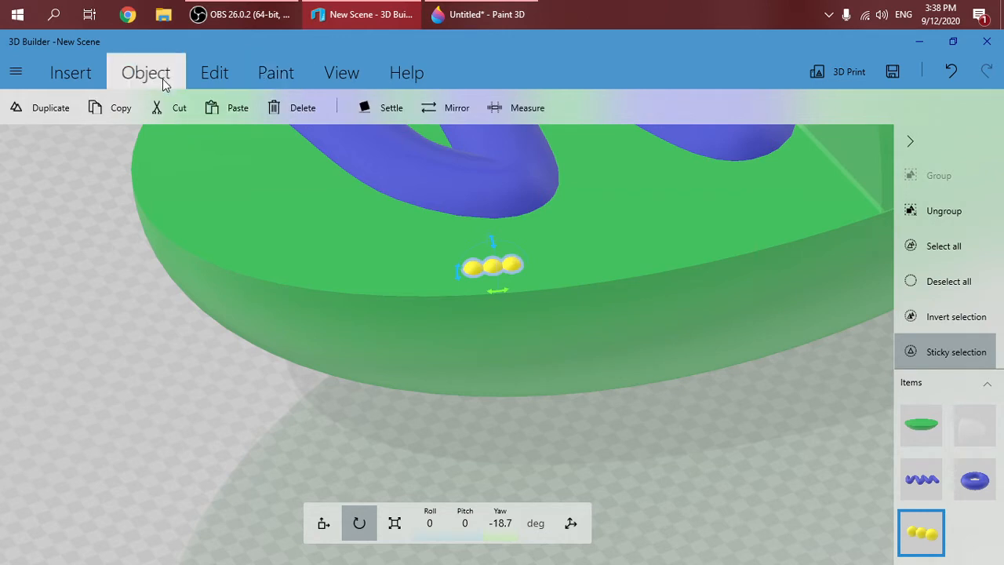
{"action": "left_click", "coordinate": [227, 106]}
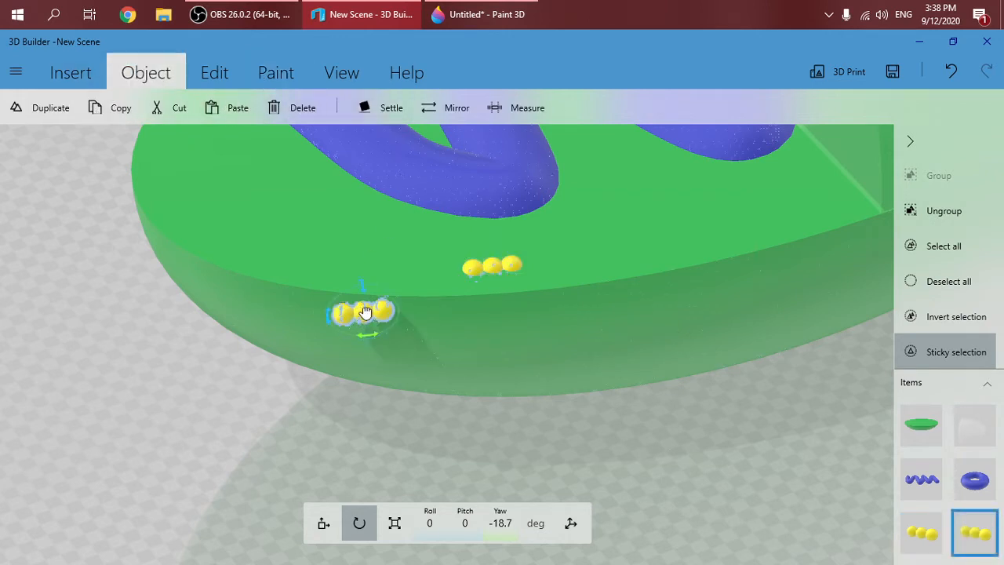
{"action": "left_click_drag", "start_coordinate": [365, 313], "coordinate": [712, 220]}
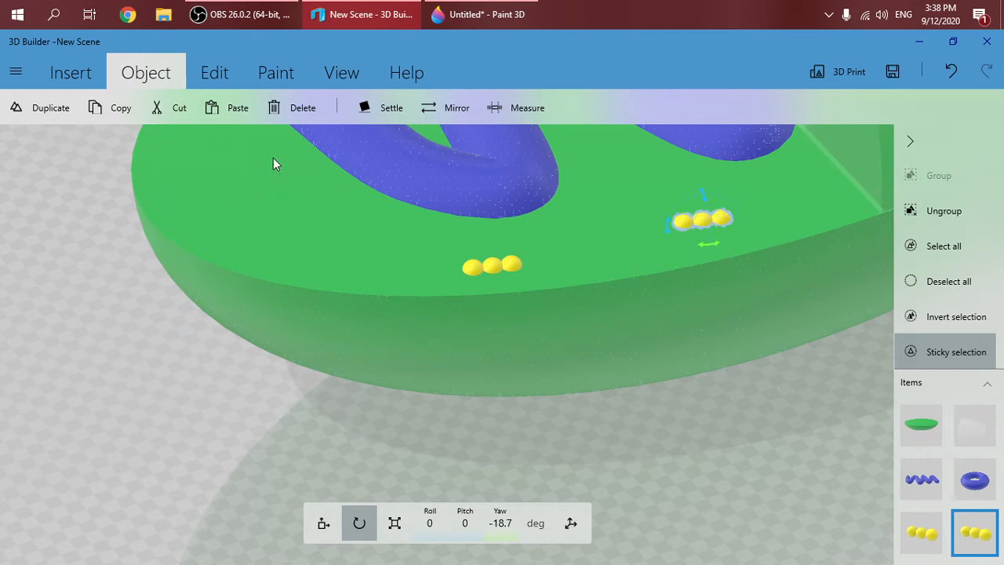
Paste another yellow sphere group and move it onto the body's uncovered tip, at about X -9.88, Y 1.01, Z 19.92 mm
{"action": "left_click", "coordinate": [110, 107]}
{"action": "left_click", "coordinate": [235, 107]}
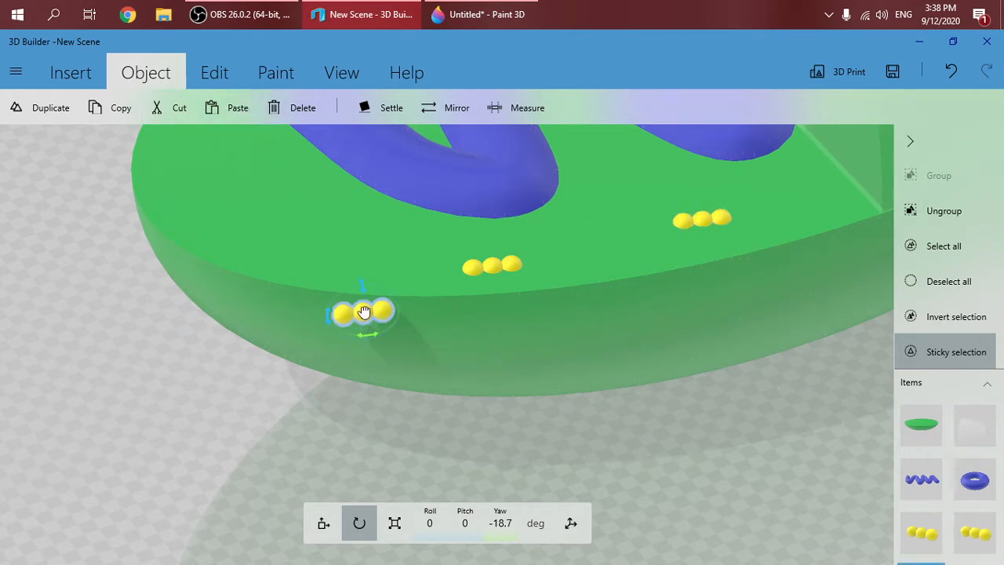
{"action": "left_click_drag", "start_coordinate": [363, 312], "coordinate": [235, 222]}
{"action": "left_click", "coordinate": [323, 523]}
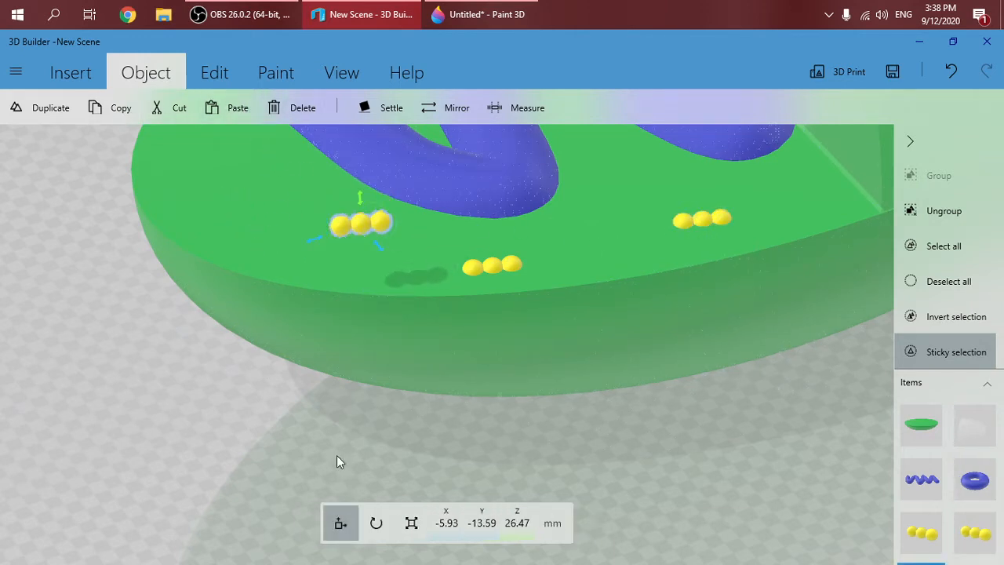
{"action": "left_click_drag", "start_coordinate": [363, 232], "coordinate": [223, 187]}
{"action": "left_click_drag", "start_coordinate": [51, 339], "coordinate": [608, 468]}
{"action": "left_click_drag", "start_coordinate": [345, 396], "coordinate": [154, 416]}
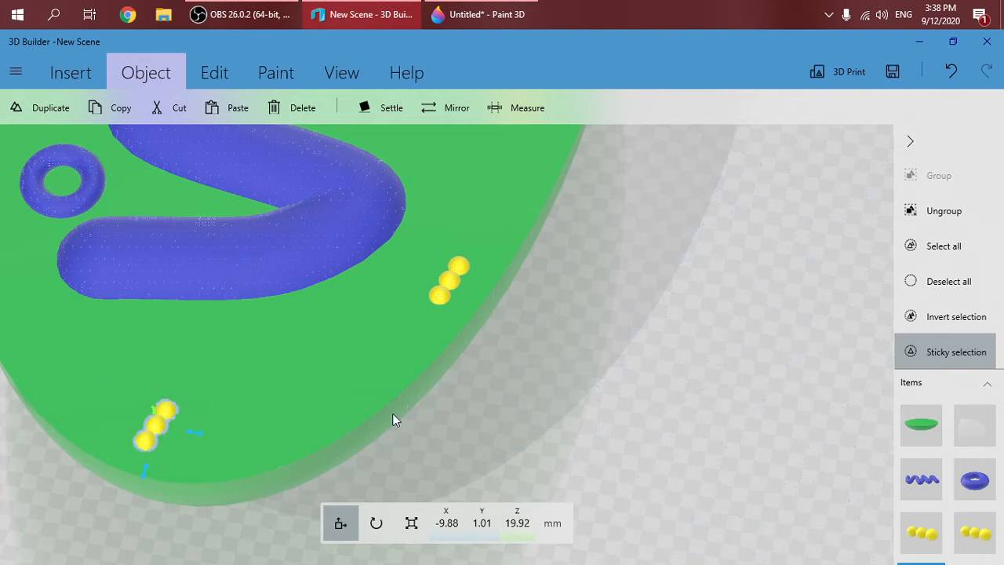
{"action": "left_click_drag", "start_coordinate": [396, 419], "coordinate": [287, 257]}
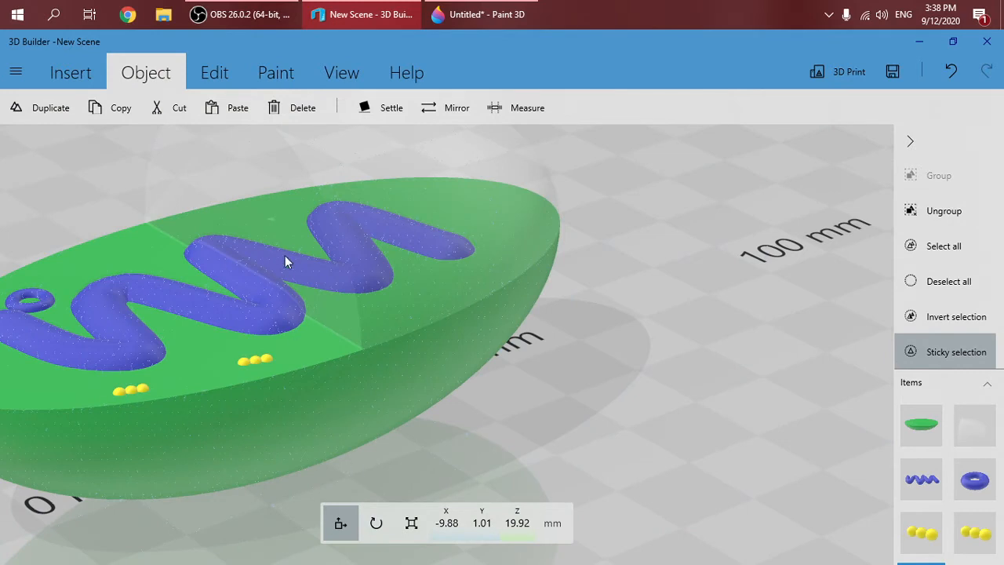
Paste another yellow sphere group and move it under the translucent cover, at about X 28.08, Y -6.38, Z 33.44 mm
{"action": "left_click", "coordinate": [235, 110]}
{"action": "left_click_drag", "start_coordinate": [59, 421], "coordinate": [274, 253]}
{"action": "left_click_drag", "start_coordinate": [8, 265], "coordinate": [734, 329]}
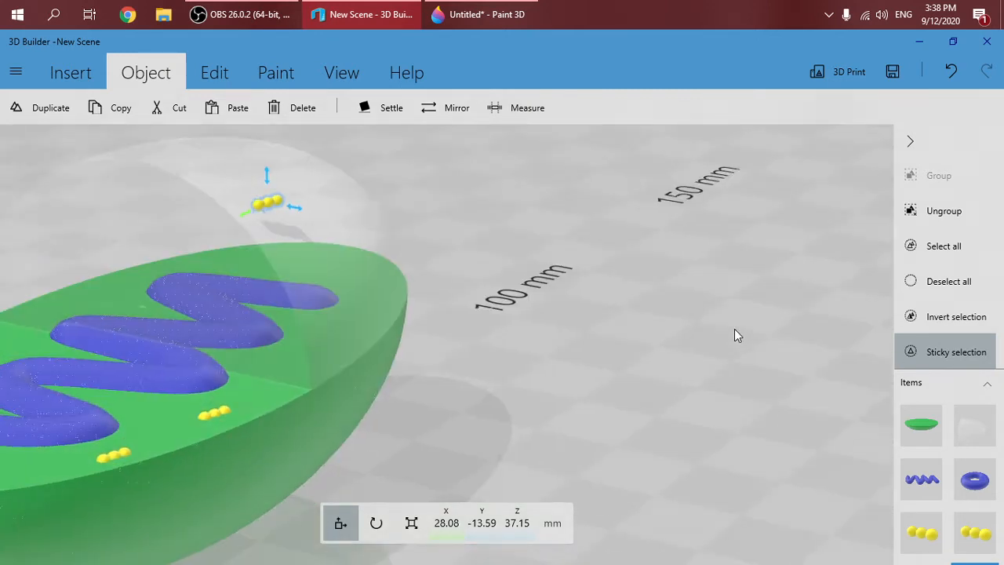
{"action": "left_click_drag", "start_coordinate": [298, 213], "coordinate": [233, 201]}
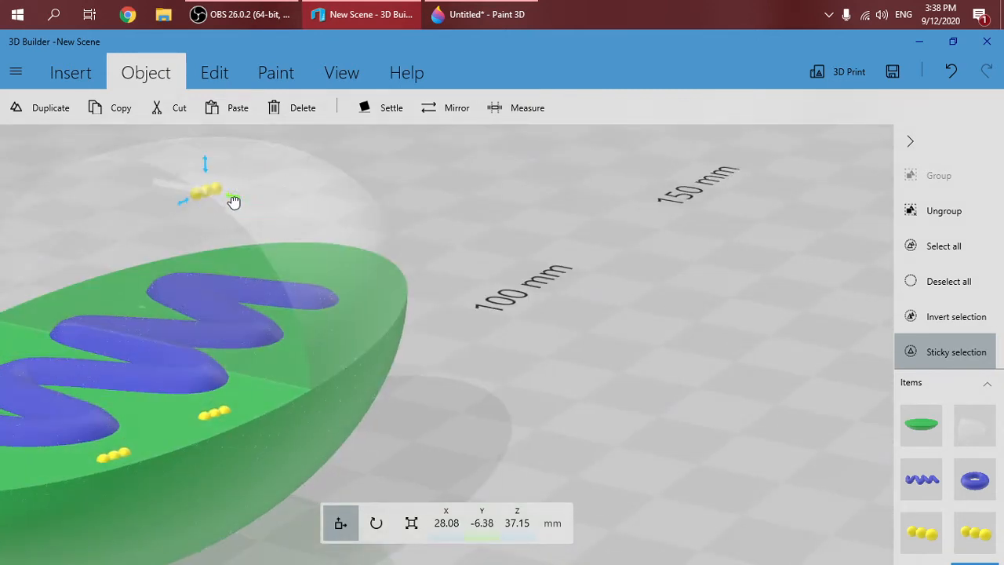
{"action": "left_click_drag", "start_coordinate": [206, 163], "coordinate": [206, 223]}
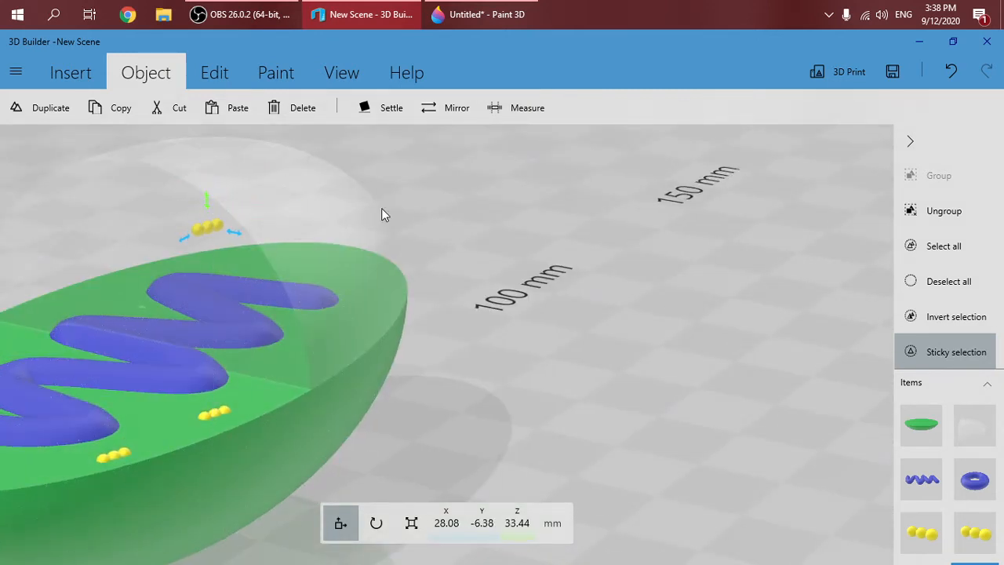
{"action": "left_click_drag", "start_coordinate": [381, 212], "coordinate": [365, 176]}
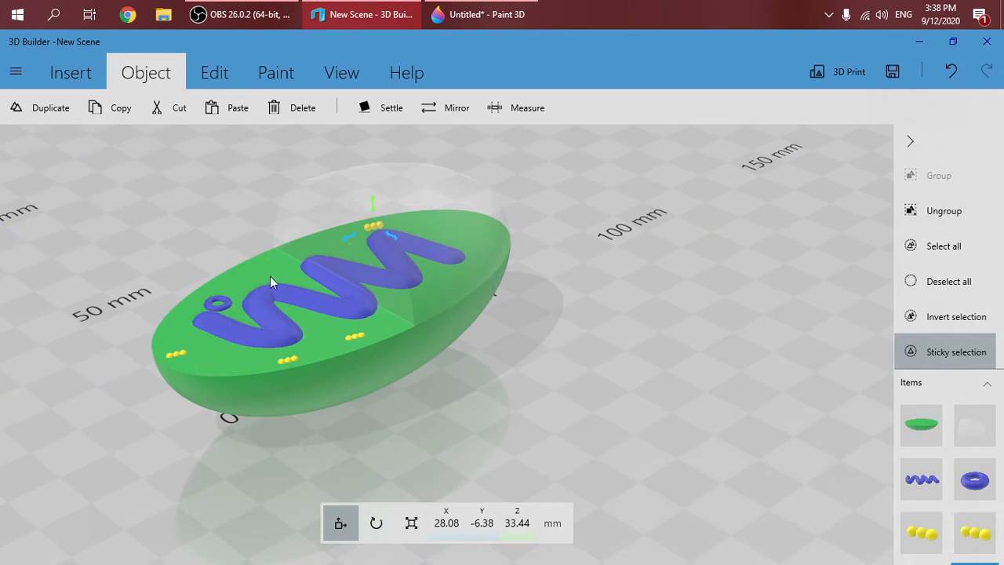
{"action": "mouse_move", "coordinate": [195, 430]}
{"action": "left_mouse_down"}
{"action": "mouse_move", "coordinate": [307, 444]}
{"action": "mouse_move", "coordinate": [177, 436]}
{"action": "mouse_move", "coordinate": [208, 444]}
{"action": "left_mouse_up"}
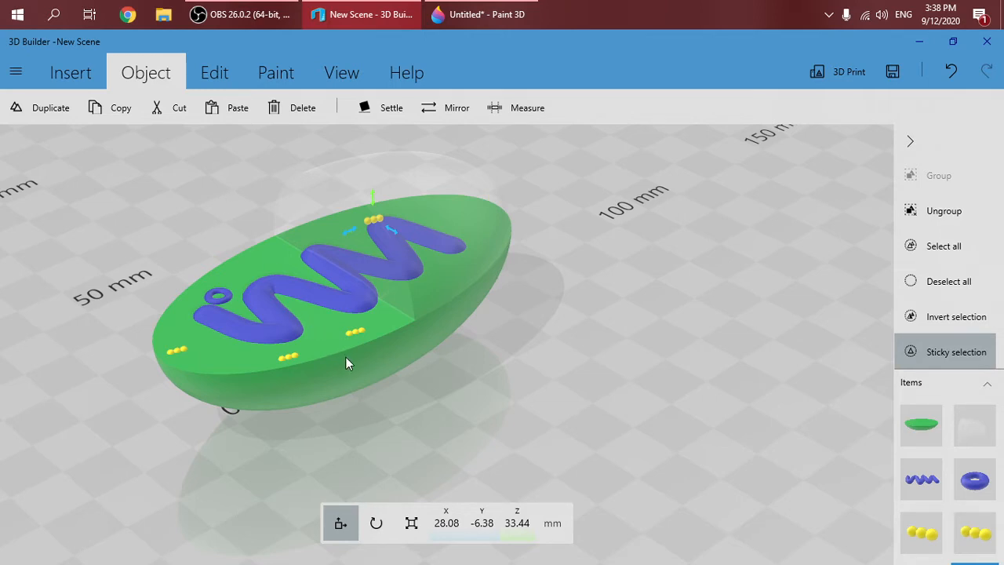
Switch to Paint 3D and remove the blue DNA tube from the canvas
{"action": "left_click", "coordinate": [493, 19]}
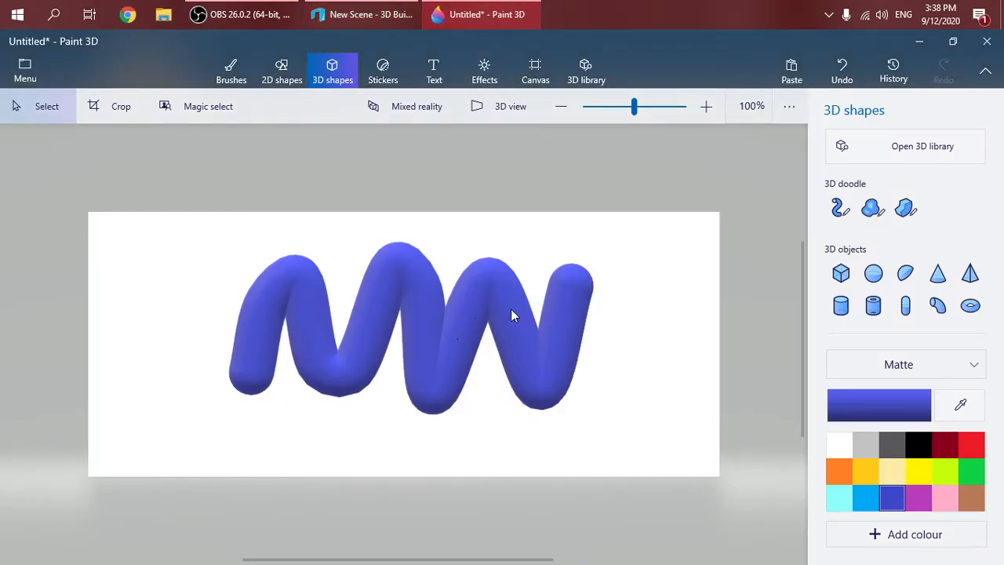
{"action": "left_click", "coordinate": [476, 350]}
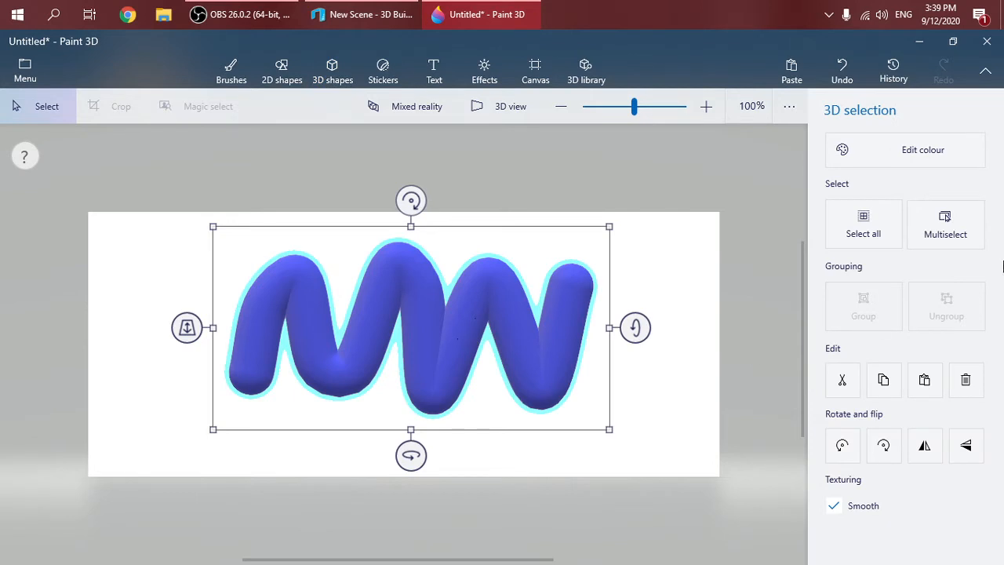
{"action": "left_click", "coordinate": [730, 447]}
{"action": "key", "text": "ctrl+z"}
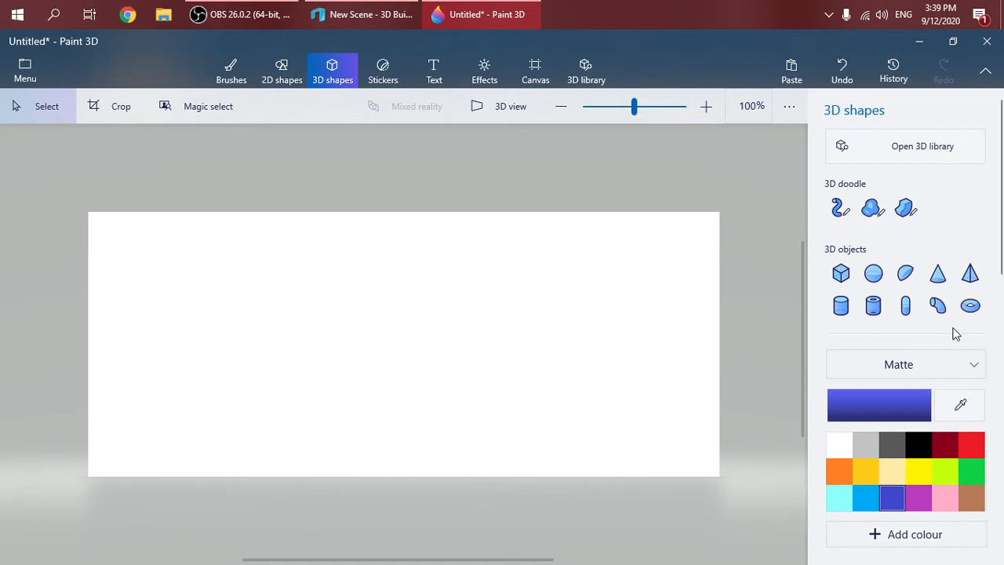
Draw a blue horizontal 3D capsule in the middle of the empty canvas
{"action": "left_click", "coordinate": [905, 308]}
{"action": "left_click", "coordinate": [904, 306]}
{"action": "left_click_drag", "start_coordinate": [309, 293], "coordinate": [429, 338]}
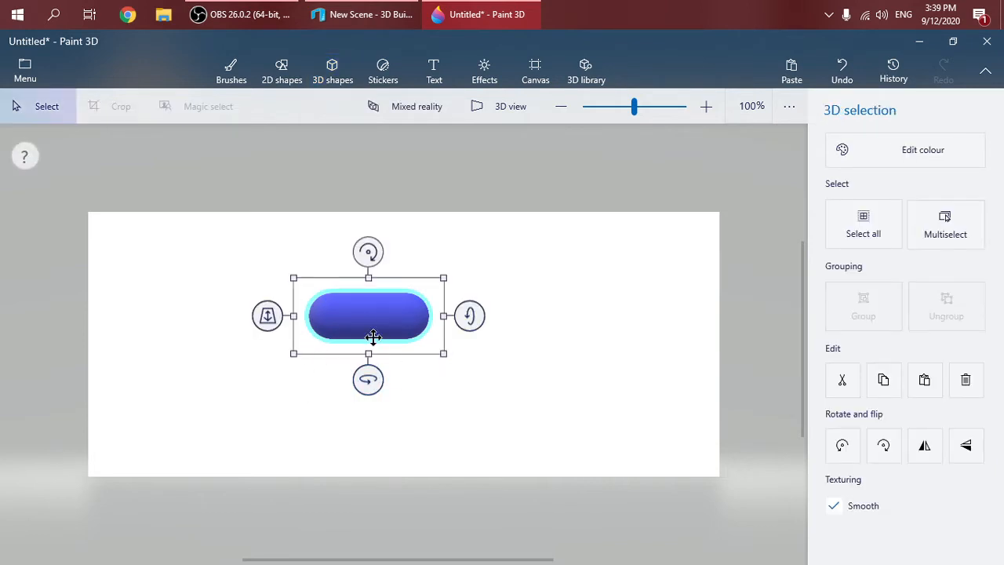
{"action": "left_click", "coordinate": [24, 72]}
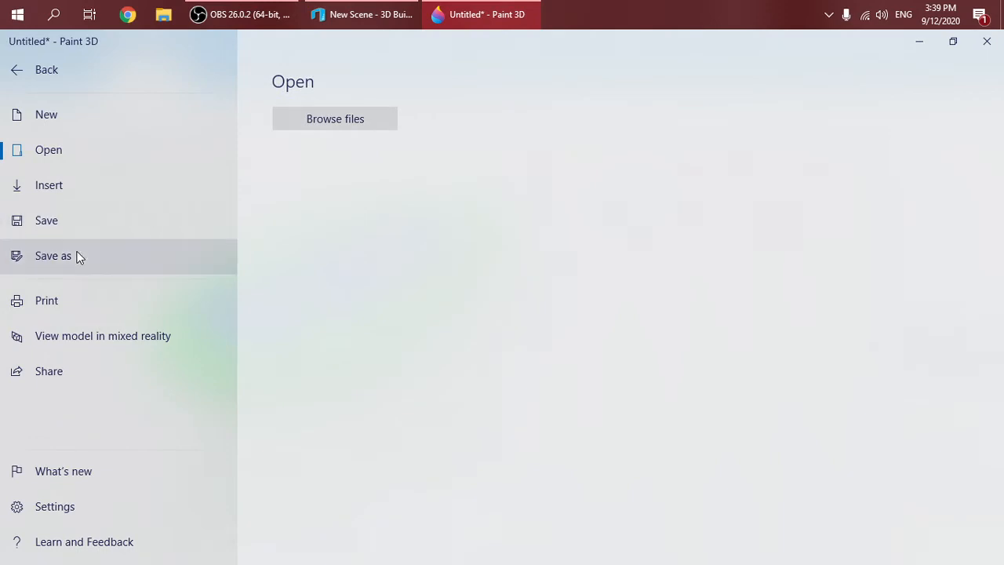
{"action": "left_click", "coordinate": [78, 255]}
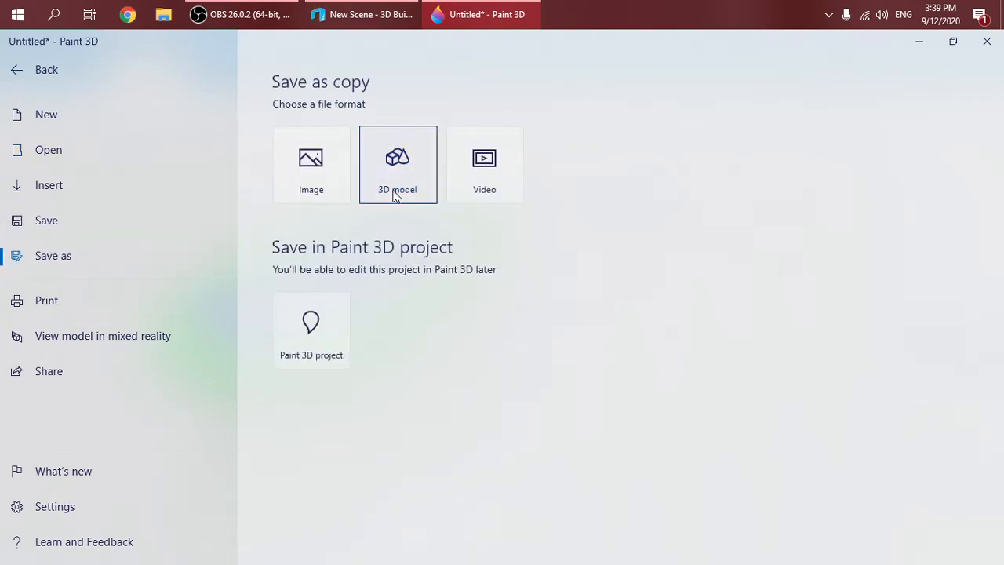
{"action": "left_click", "coordinate": [396, 161]}
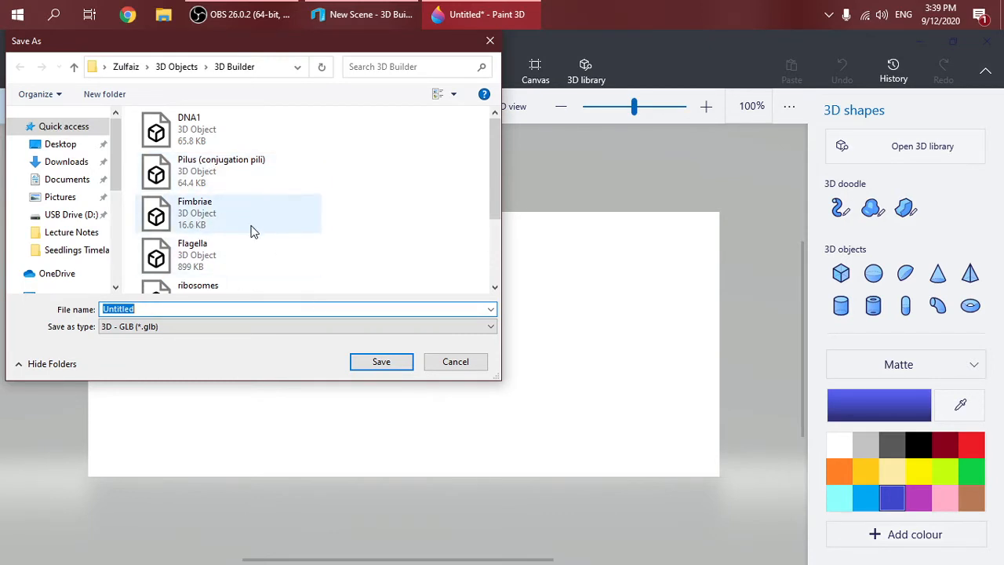
{"action": "left_click", "coordinate": [468, 359]}
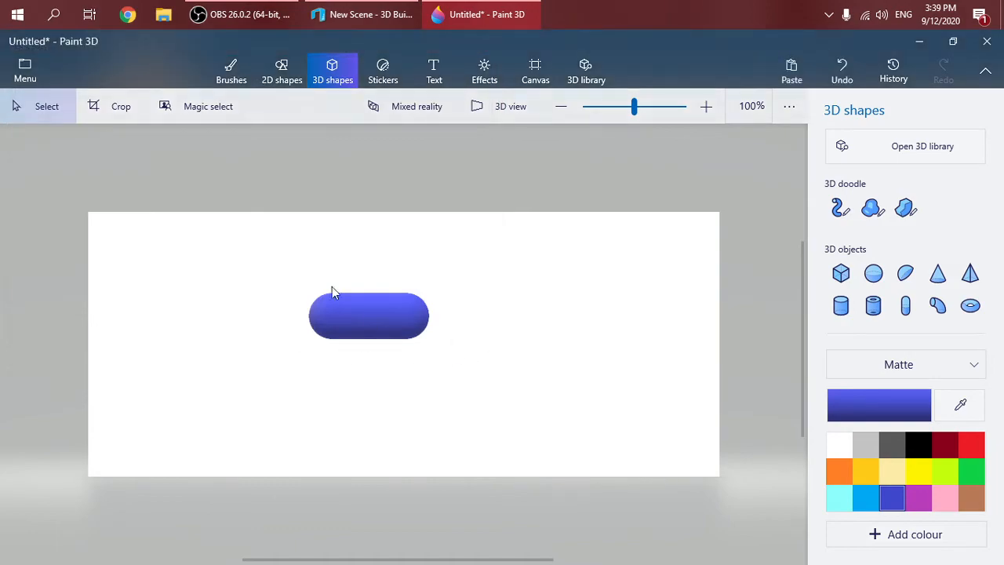
Switch to 3D Builder and load the Fimbriae object from the 3D Builder folder into the scene
{"action": "left_click", "coordinate": [367, 14]}
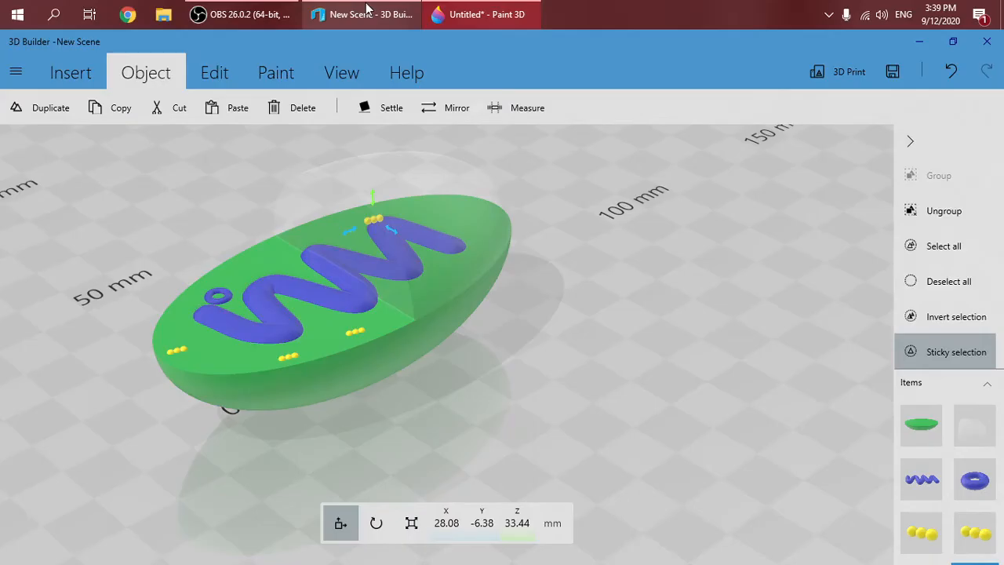
{"action": "left_click", "coordinate": [55, 81]}
{"action": "left_click", "coordinate": [23, 107]}
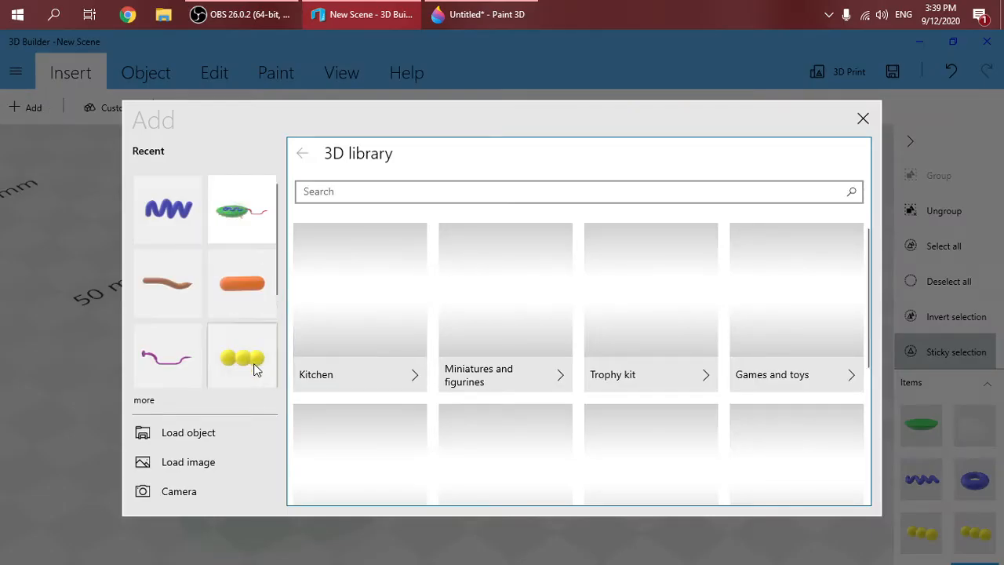
{"action": "left_click", "coordinate": [220, 436]}
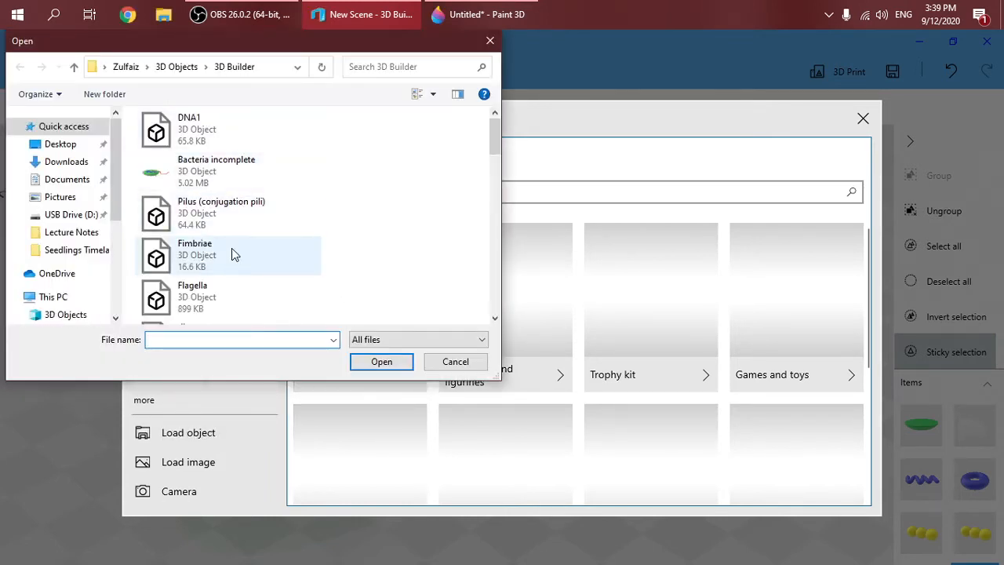
{"action": "left_click", "coordinate": [235, 255]}
{"action": "left_click", "coordinate": [371, 364]}
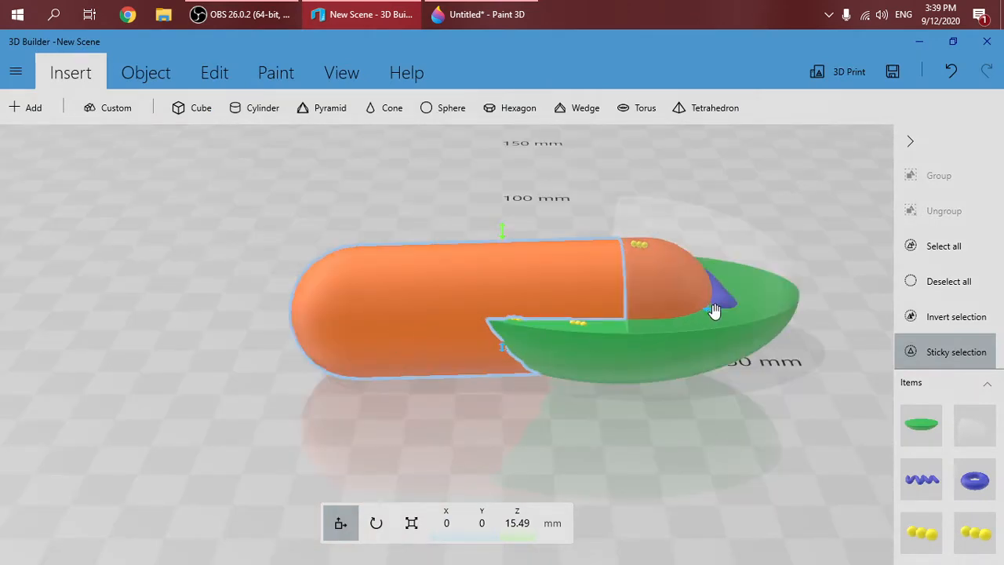
Scale the imported orange capsule down uniformly to about 3.6 x 1.14 x 1.22 mm
{"action": "left_click", "coordinate": [413, 523]}
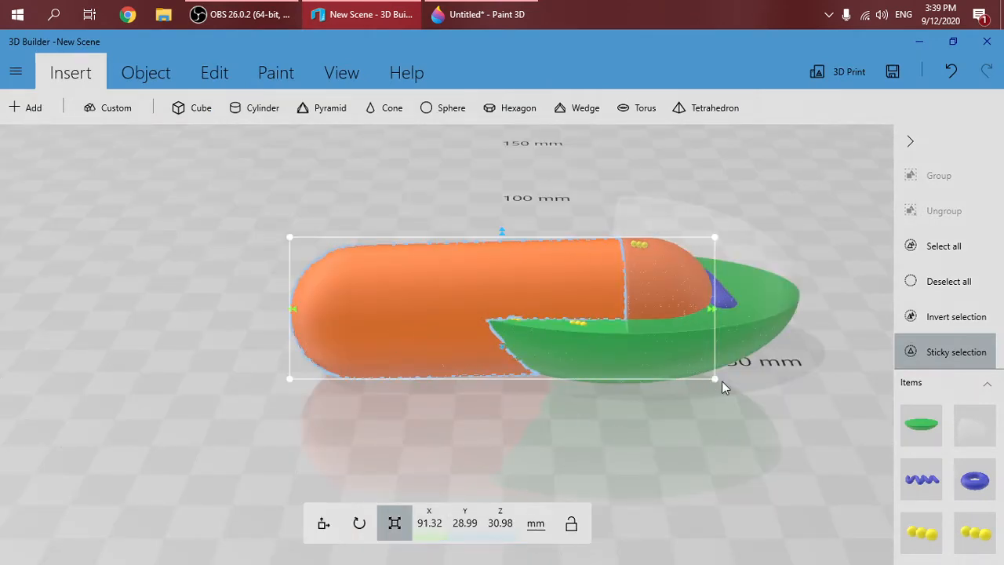
{"action": "left_click_drag", "start_coordinate": [715, 379], "coordinate": [513, 317]}
{"action": "scroll", "coordinate": [543, 417], "scroll_direction": "up", "scroll_amount": 2}
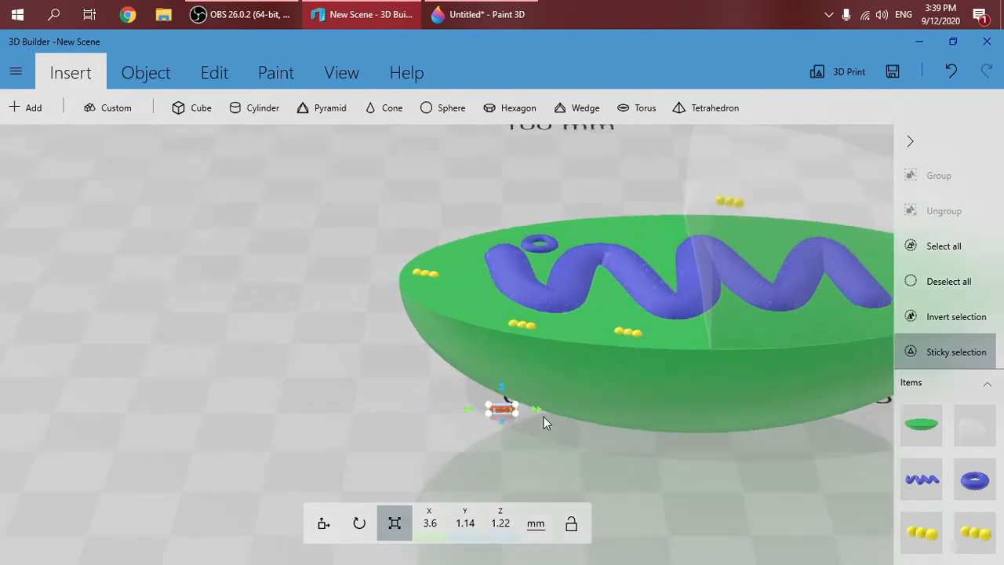
{"action": "scroll", "coordinate": [541, 419], "scroll_direction": "up", "scroll_amount": 3}
Move the small orange capsule onto the outer side wall of the green body, below the yellow sphere groups
{"action": "right_click_drag", "start_coordinate": [341, 428], "coordinate": [306, 329]}
{"action": "left_click", "coordinate": [324, 523]}
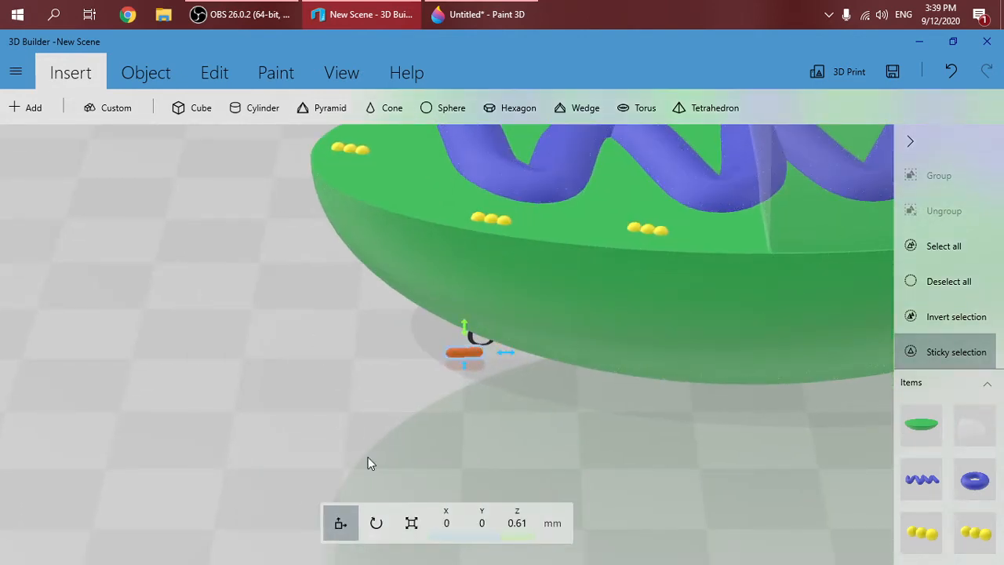
{"action": "left_click_drag", "start_coordinate": [458, 354], "coordinate": [637, 380]}
{"action": "left_click_drag", "start_coordinate": [641, 396], "coordinate": [643, 406]}
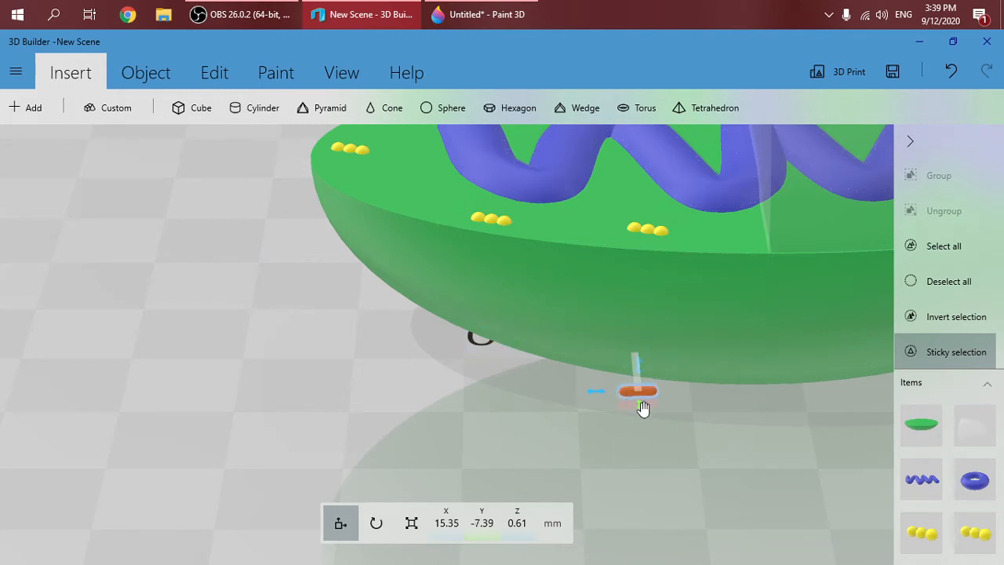
{"action": "left_click_drag", "start_coordinate": [674, 439], "coordinate": [820, 414]}
{"action": "left_click_drag", "start_coordinate": [619, 304], "coordinate": [702, 264]}
Rotate the orange capsule to a yaw of about -97.93 degrees so it sticks out from the body wall
{"action": "left_click", "coordinate": [375, 522]}
{"action": "right_click_drag", "start_coordinate": [702, 264], "coordinate": [640, 392]}
{"action": "left_click_drag", "start_coordinate": [704, 429], "coordinate": [692, 401]}
{"action": "scroll", "coordinate": [692, 401], "scroll_direction": "down", "scroll_amount": 2}
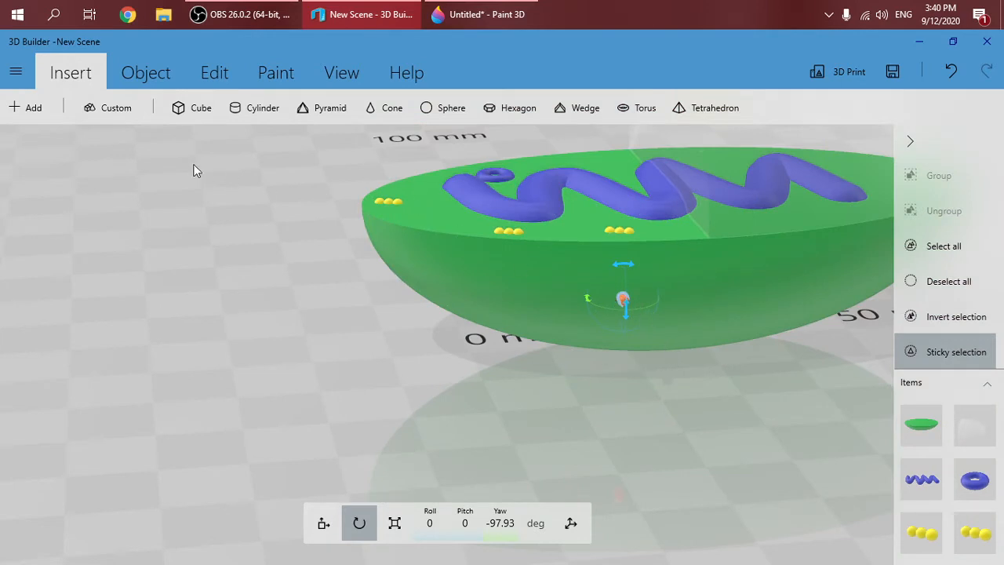
Copy the orange capsule and paste a second one beside it on the green body's outer wall
{"action": "left_click", "coordinate": [154, 76]}
{"action": "left_click", "coordinate": [123, 109]}
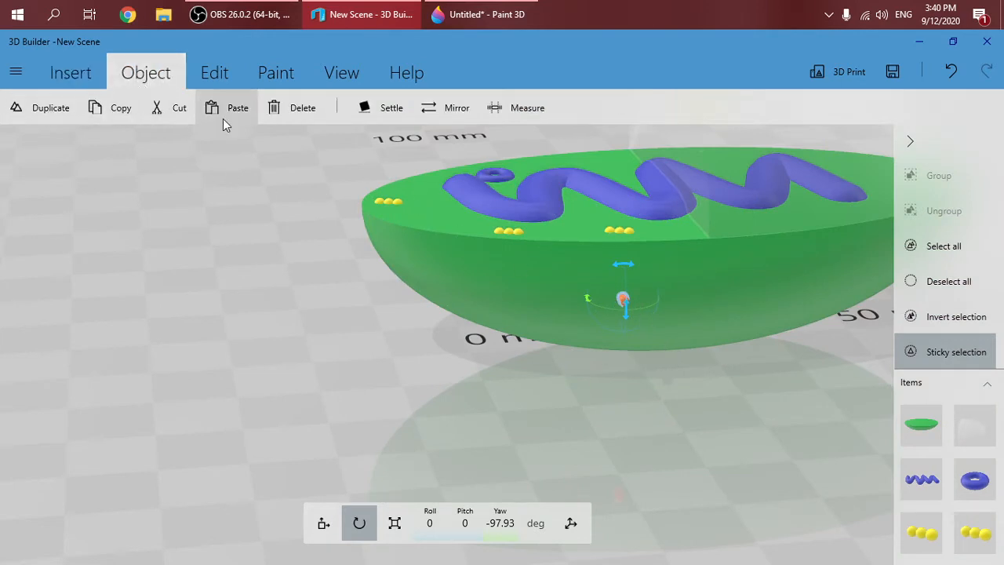
{"action": "left_click", "coordinate": [226, 110]}
{"action": "left_click_drag", "start_coordinate": [661, 406], "coordinate": [585, 272]}
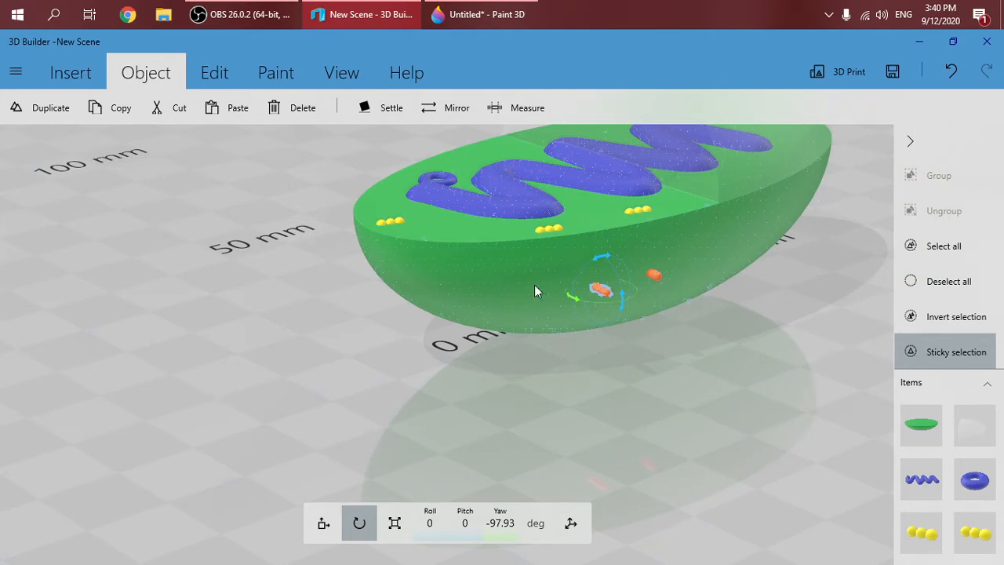
{"action": "left_click_drag", "start_coordinate": [385, 372], "coordinate": [693, 419]}
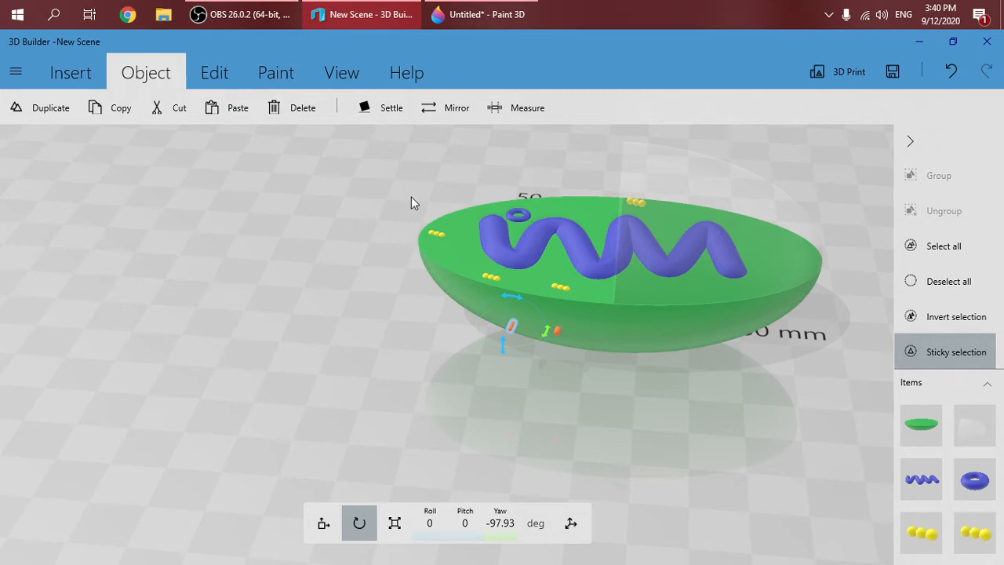
{"action": "left_click_drag", "start_coordinate": [414, 202], "coordinate": [430, 210]}
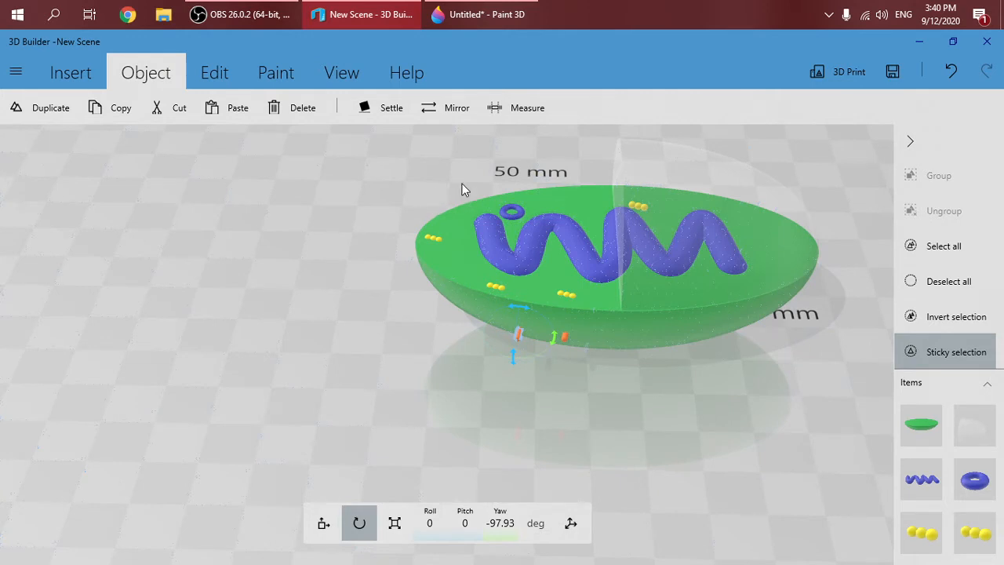
{"action": "mouse_move", "coordinate": [615, 368]}
{"action": "left_mouse_down"}
{"action": "mouse_move", "coordinate": [609, 377]}
{"action": "mouse_move", "coordinate": [616, 368]}
{"action": "left_mouse_up"}
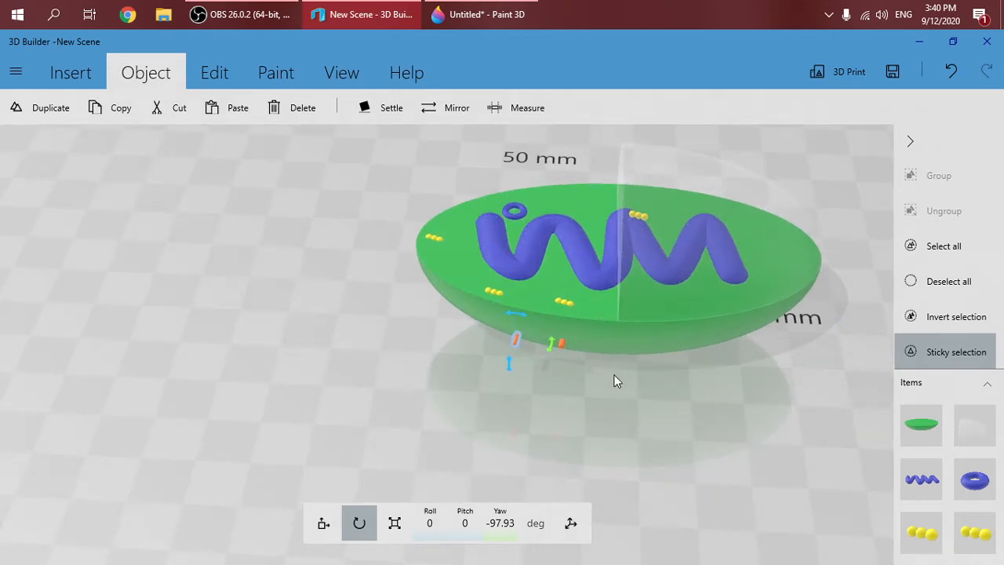
{"action": "mouse_move", "coordinate": [544, 403]}
{"action": "left_mouse_down"}
{"action": "mouse_move", "coordinate": [598, 418]}
{"action": "mouse_move", "coordinate": [549, 418]}
{"action": "left_mouse_up"}
Switch to Paint 3D and delete the blue capsule from the canvas
{"action": "left_click", "coordinate": [483, 16]}
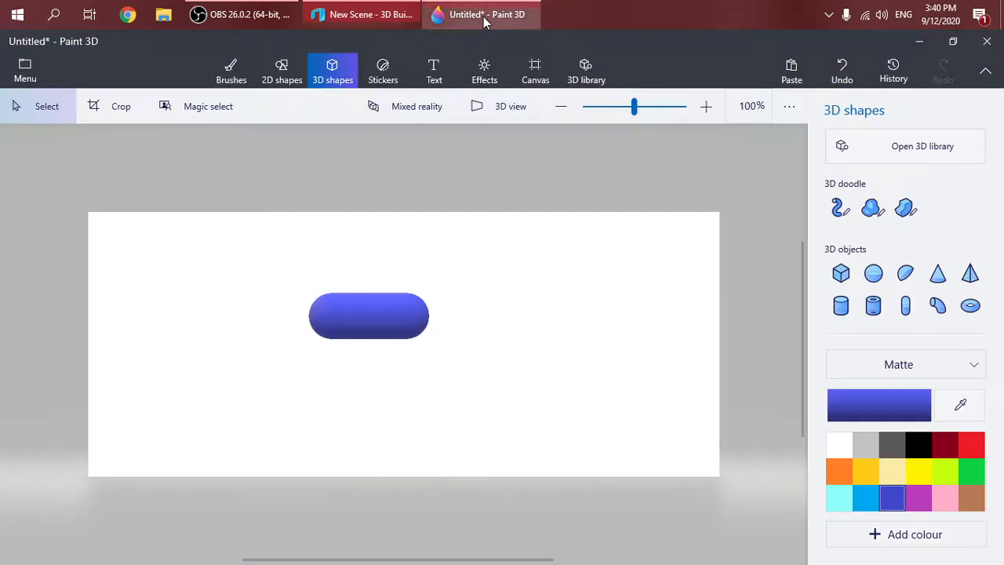
{"action": "left_click", "coordinate": [378, 327]}
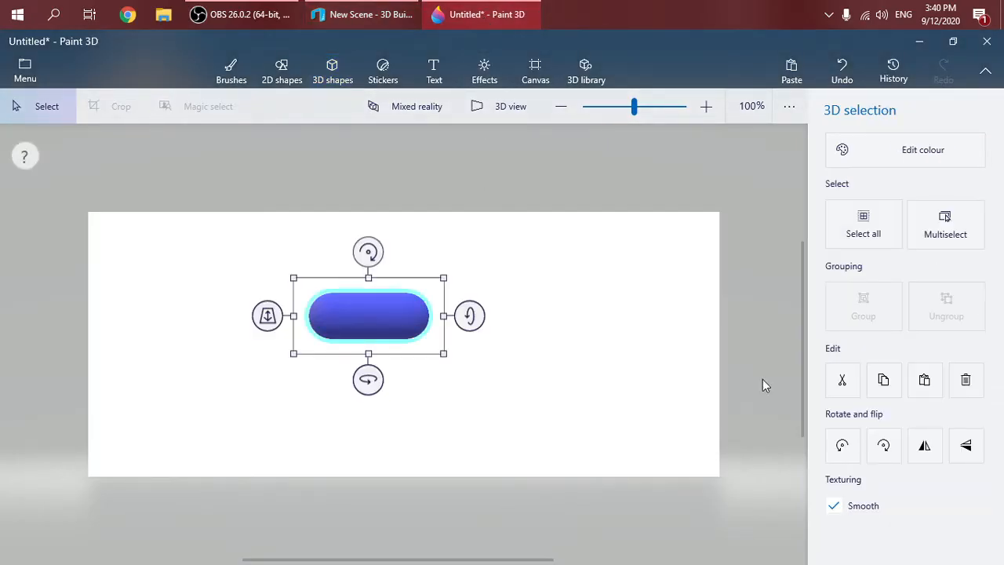
{"action": "left_click", "coordinate": [977, 382]}
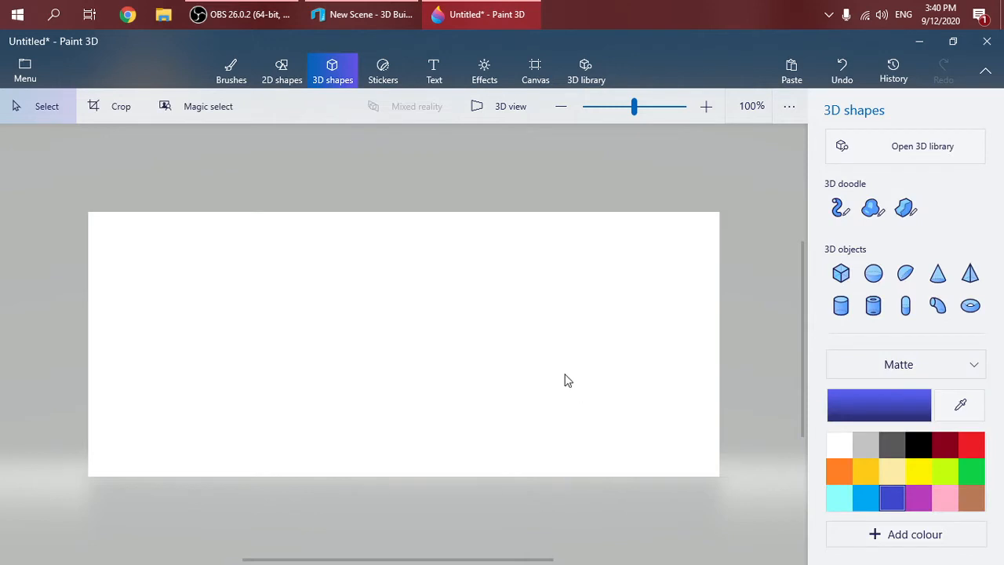
Draw a blue 3D cylinder on the left half of the empty canvas
{"action": "left_click", "coordinate": [841, 305]}
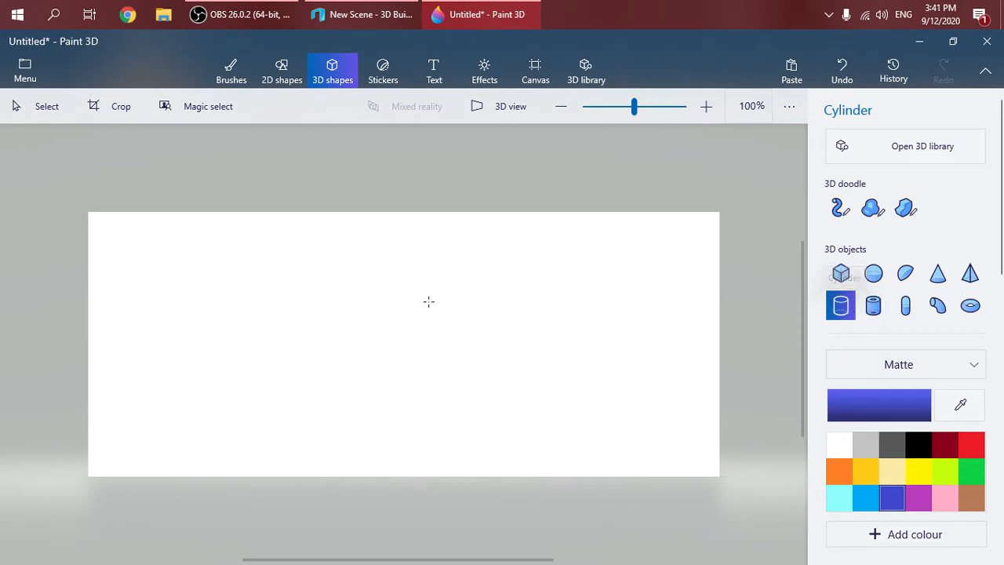
{"action": "left_click_drag", "start_coordinate": [245, 272], "coordinate": [341, 368]}
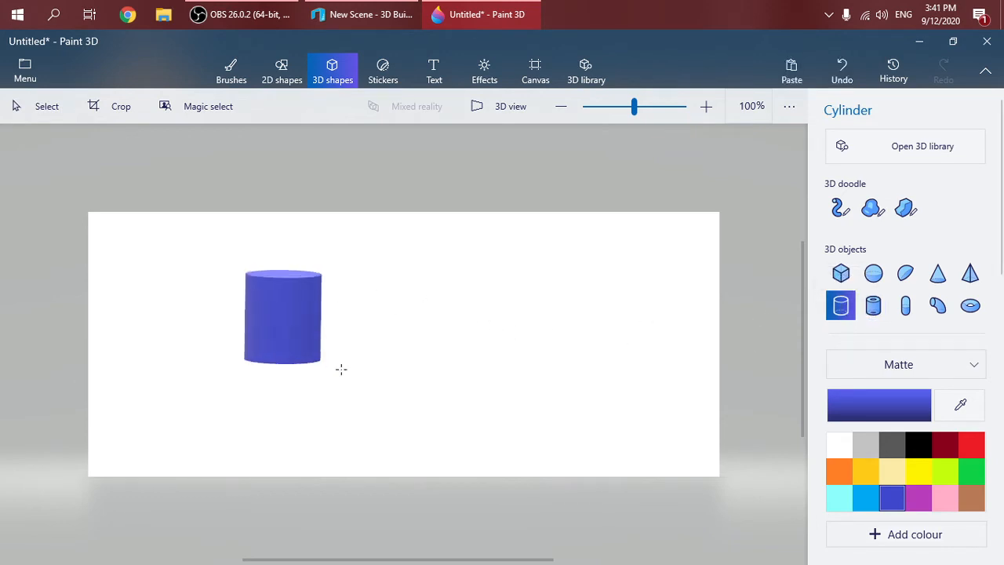
{"action": "left_click", "coordinate": [306, 343]}
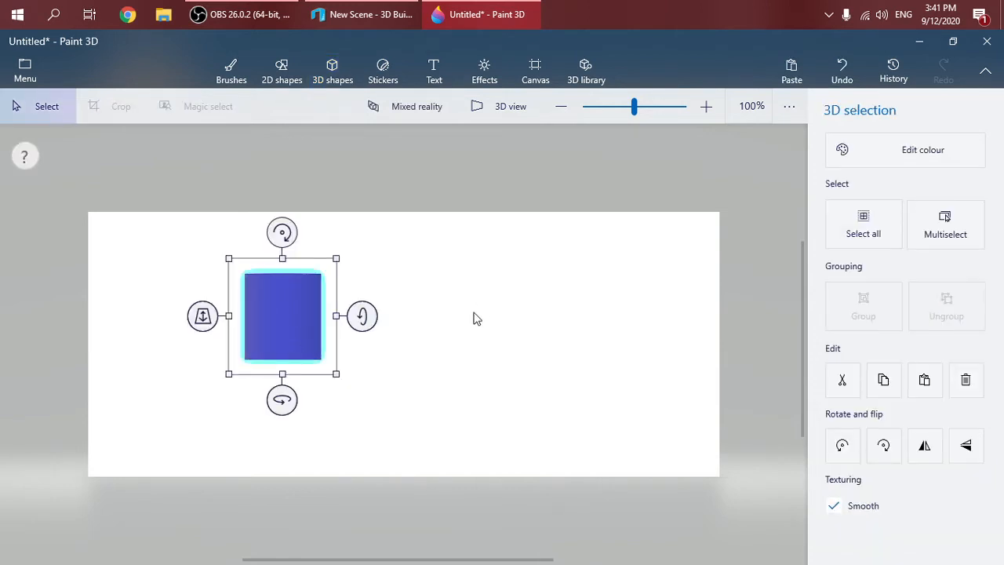
{"action": "left_click_drag", "start_coordinate": [455, 335], "coordinate": [408, 398]}
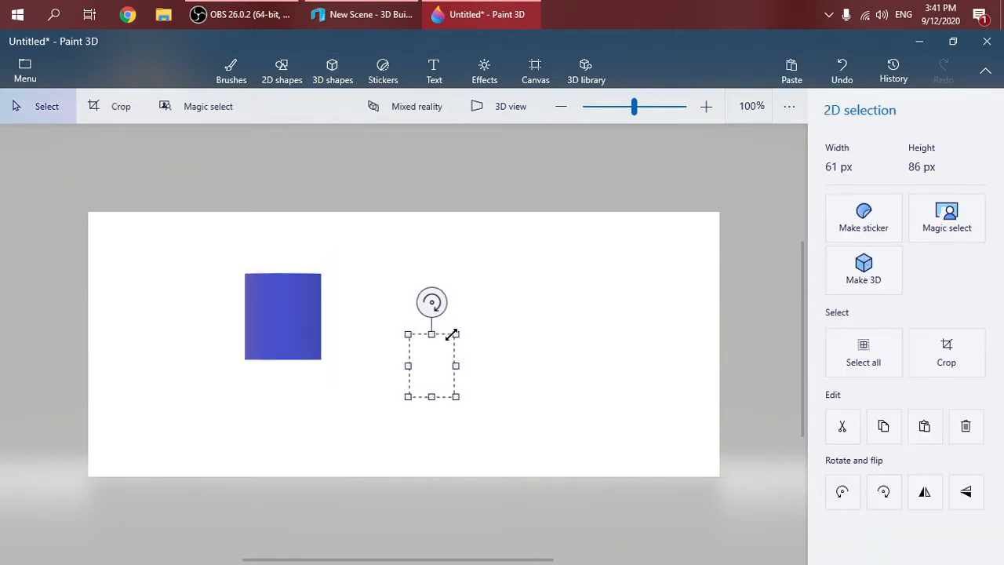
{"action": "left_click", "coordinate": [525, 318]}
{"action": "mouse_move", "coordinate": [533, 312]}
{"action": "middle_mouse_down"}
{"action": "mouse_move", "coordinate": [486, 345]}
{"action": "mouse_move", "coordinate": [541, 316]}
{"action": "middle_mouse_up"}
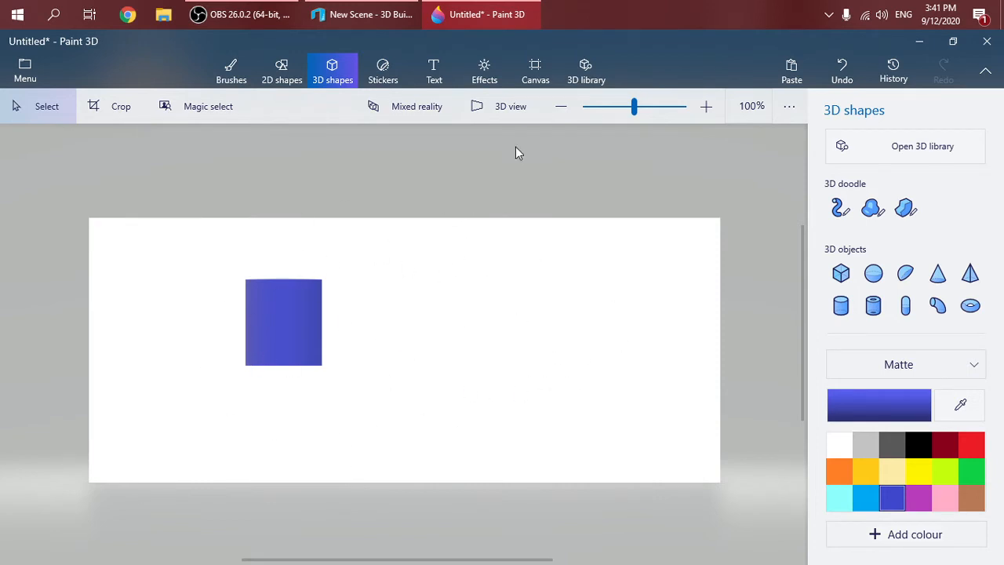
In 3D view, flatten the blue cylinder into a thin disc and turn it to stand on edge
{"action": "left_click", "coordinate": [510, 108]}
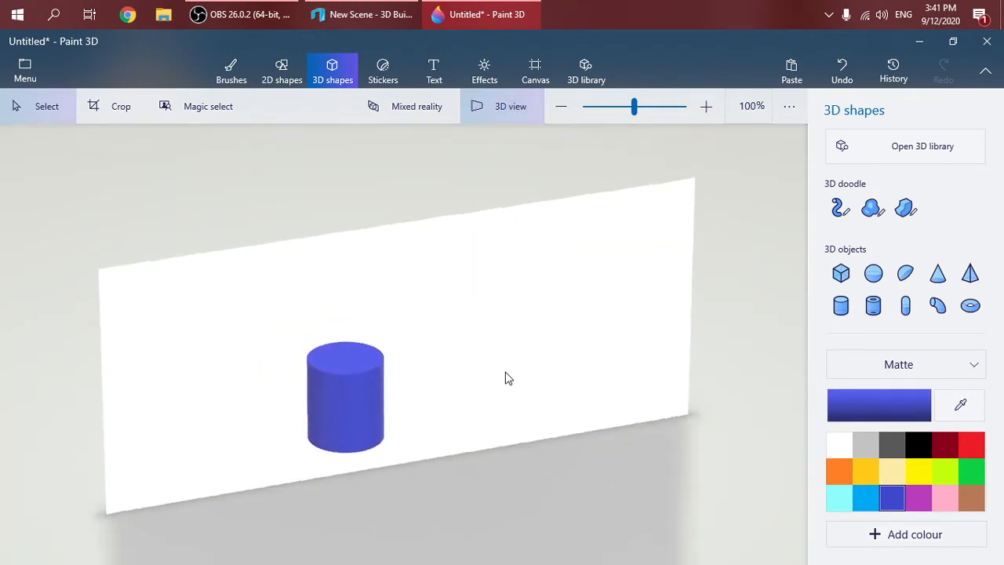
{"action": "left_click_drag", "start_coordinate": [505, 379], "coordinate": [368, 364]}
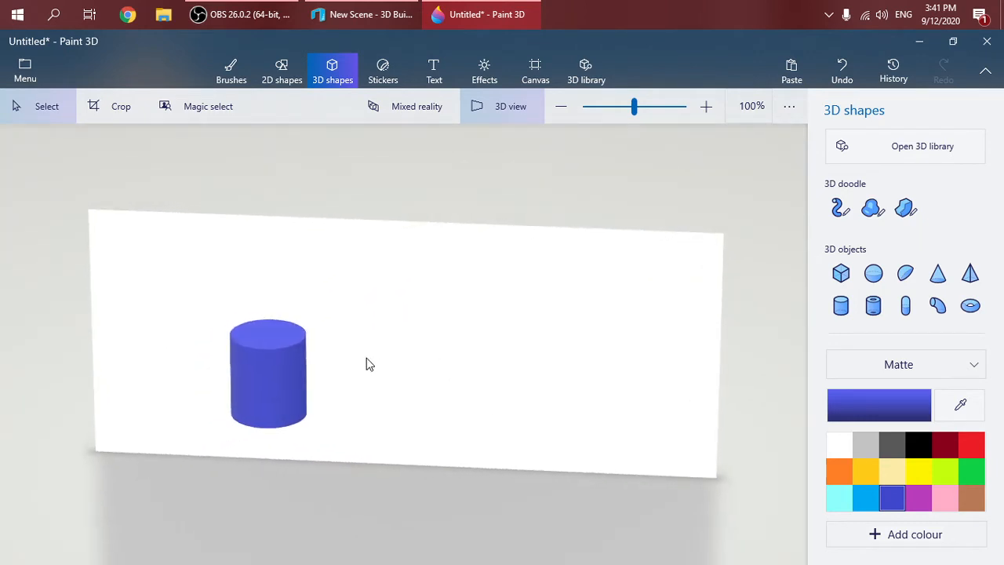
{"action": "left_click", "coordinate": [272, 379]}
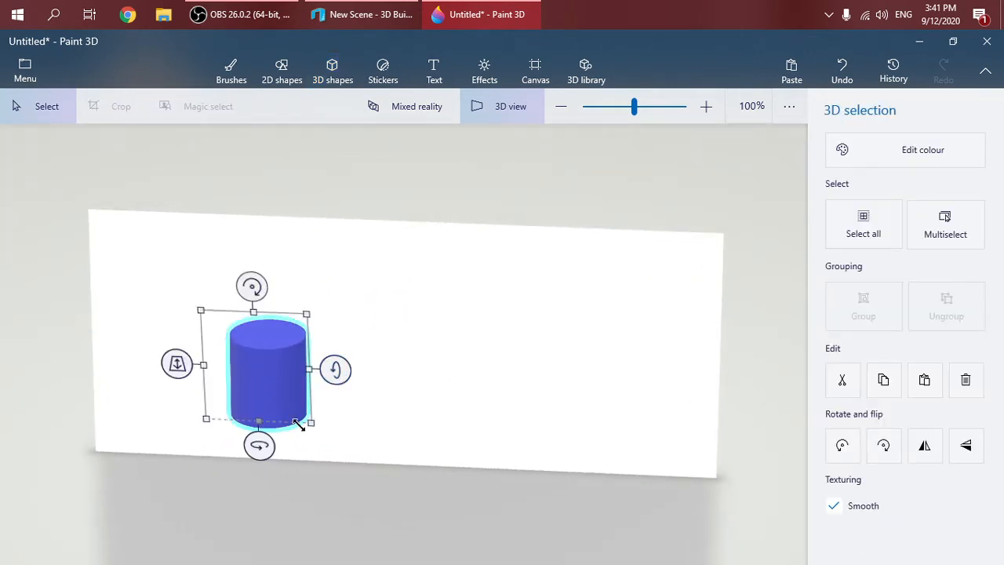
{"action": "mouse_move", "coordinate": [337, 371]}
{"action": "left_mouse_down"}
{"action": "mouse_move", "coordinate": [345, 397]}
{"action": "mouse_move", "coordinate": [344, 371]}
{"action": "left_mouse_up"}
{"action": "left_click_drag", "start_coordinate": [255, 295], "coordinate": [258, 374]}
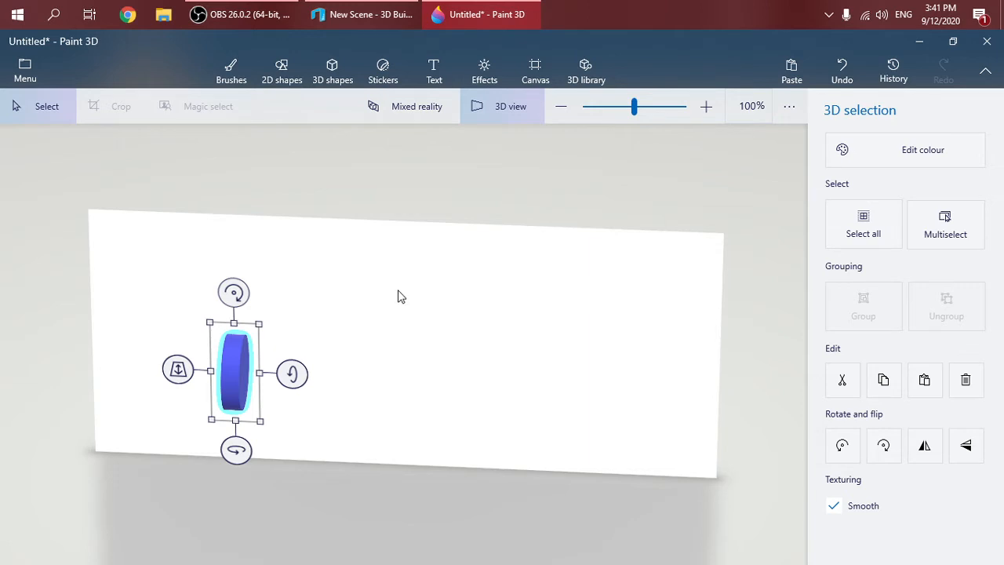
Raise the blue disc in front of the canvas's upper left area and adjust its depth
{"action": "left_click_drag", "start_coordinate": [235, 374], "coordinate": [224, 332]}
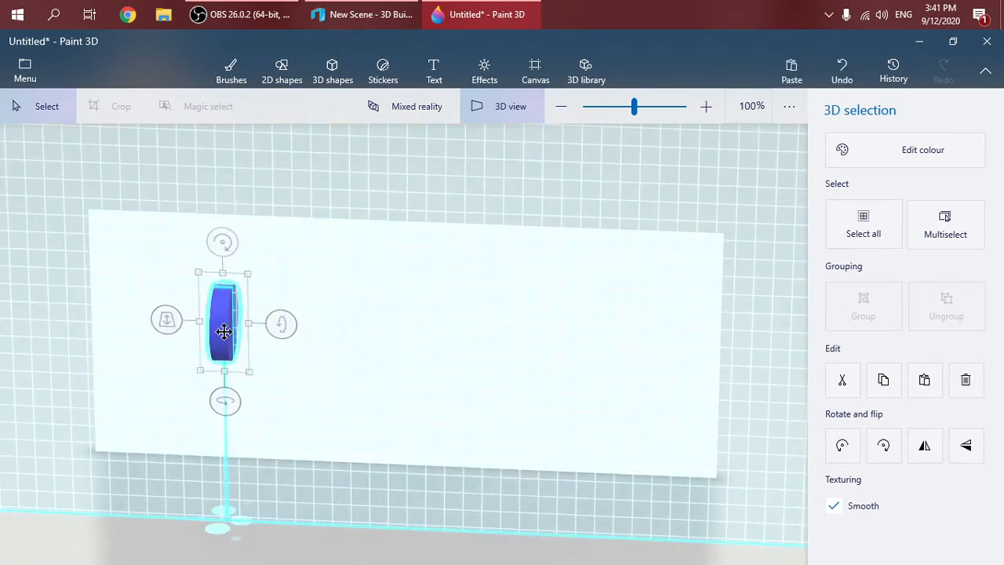
{"action": "left_click_drag", "start_coordinate": [167, 321], "coordinate": [209, 291]}
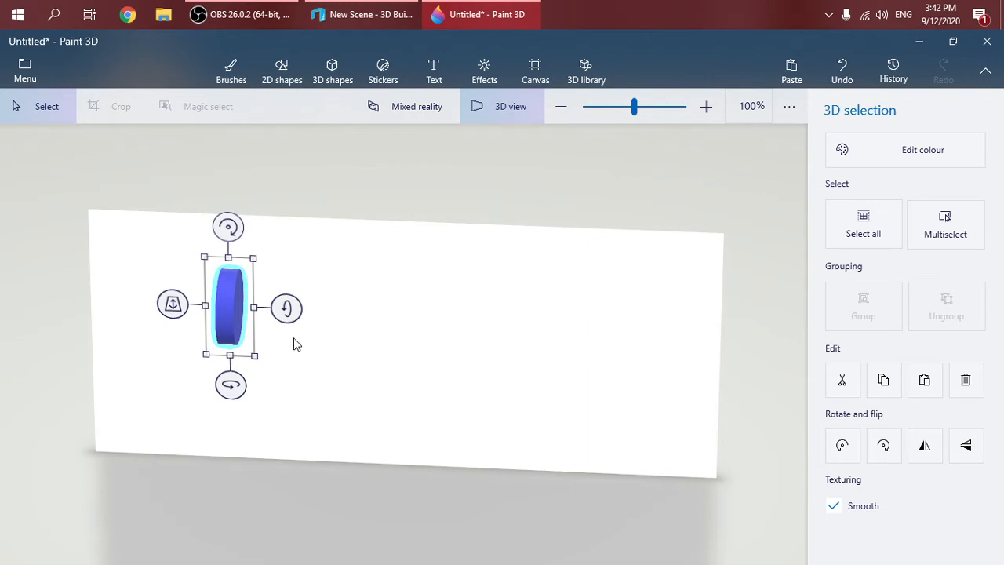
{"action": "left_click_drag", "start_coordinate": [444, 346], "coordinate": [399, 359]}
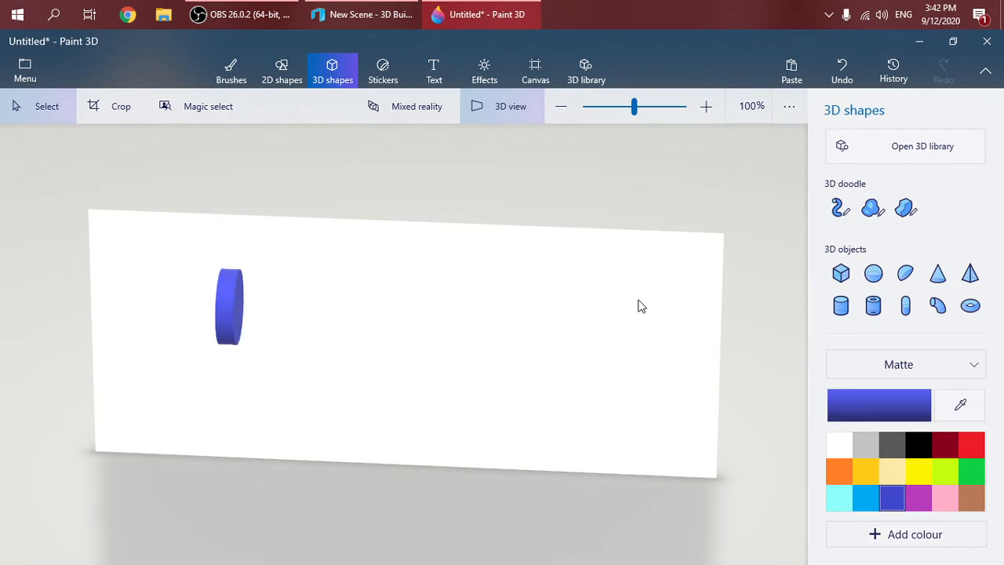
Draw a narrow blue cylinder to the right of the disc and rotate it to lie horizontally
{"action": "left_click", "coordinate": [840, 305]}
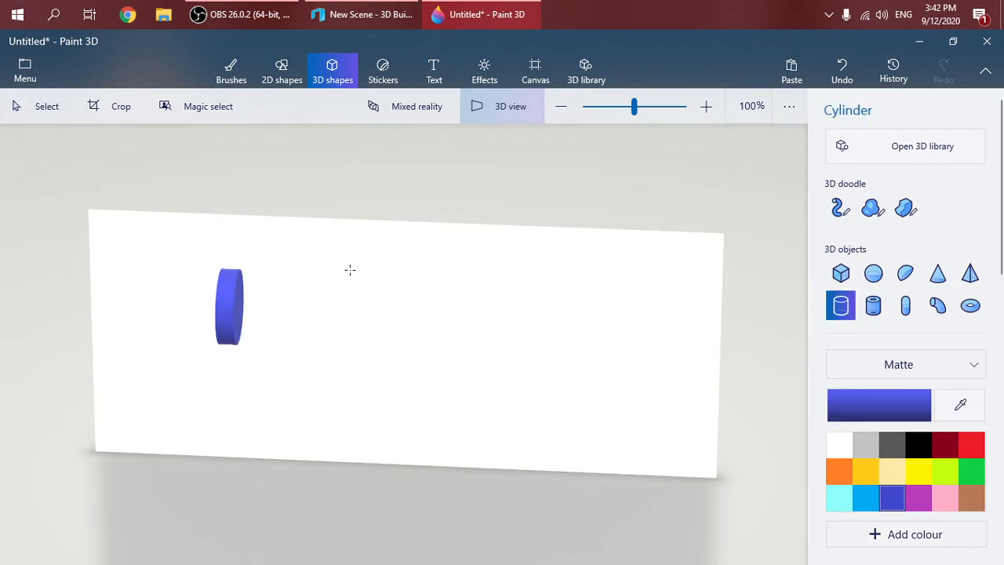
{"action": "left_click_drag", "start_coordinate": [350, 270], "coordinate": [383, 353]}
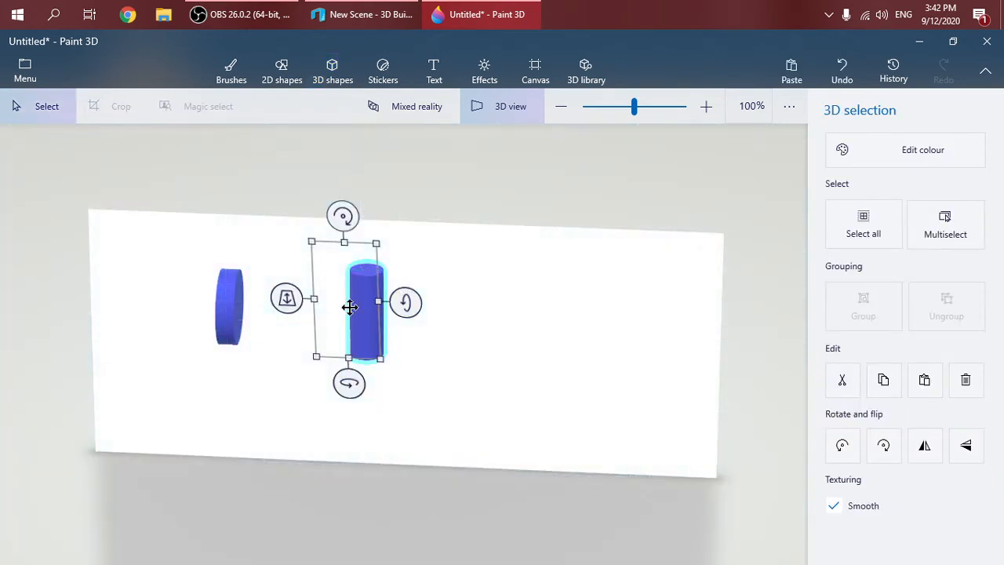
{"action": "left_click_drag", "start_coordinate": [346, 215], "coordinate": [189, 340]}
Reposition the horizontal cylinder in height and depth to line it up with the centre of the upright disc
{"action": "left_click_drag", "start_coordinate": [525, 283], "coordinate": [332, 371]}
{"action": "left_click_drag", "start_coordinate": [326, 314], "coordinate": [342, 344]}
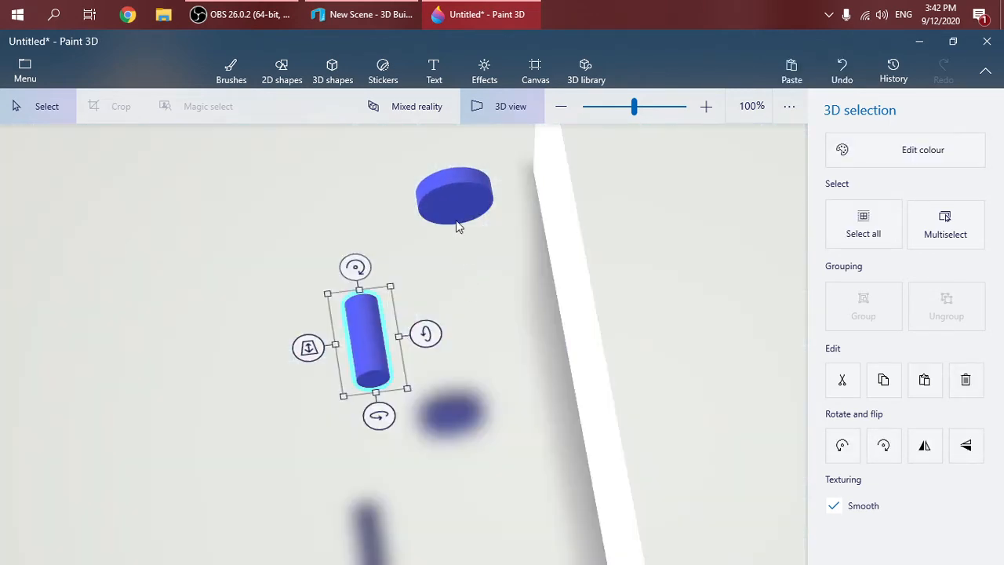
{"action": "left_click_drag", "start_coordinate": [163, 428], "coordinate": [274, 412]}
{"action": "right_click_drag", "start_coordinate": [276, 413], "coordinate": [423, 382]}
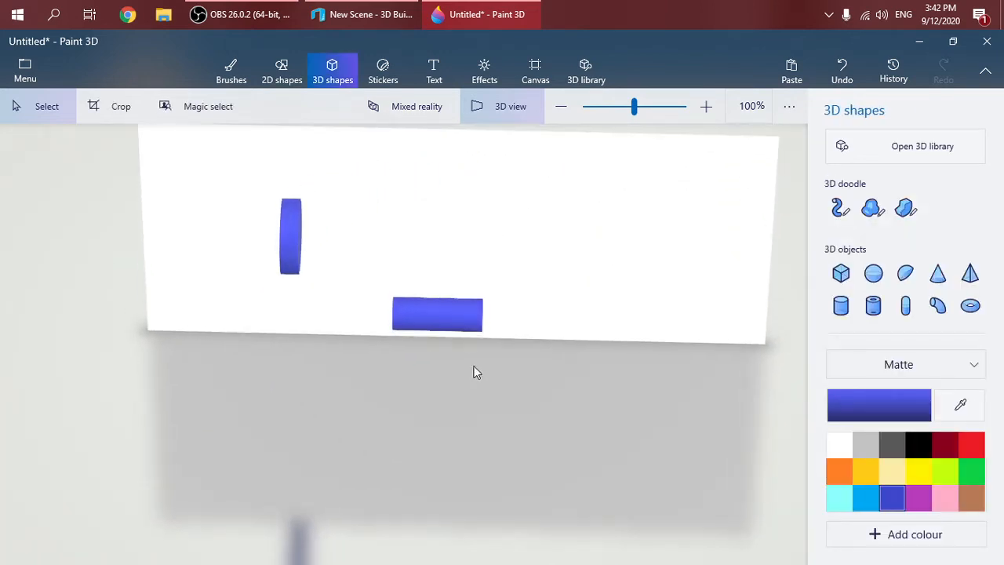
{"action": "left_click", "coordinate": [444, 310]}
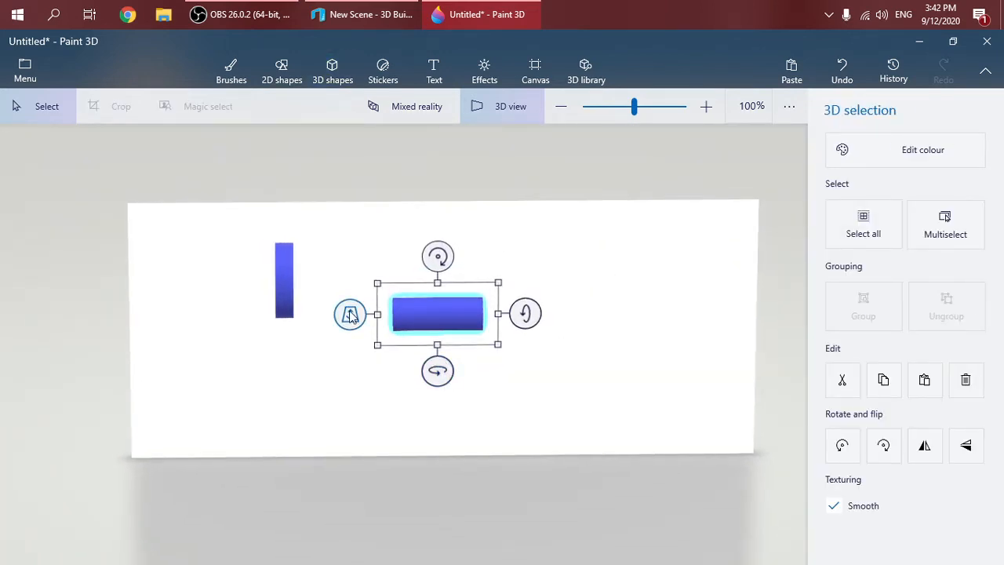
{"action": "left_click_drag", "start_coordinate": [350, 312], "coordinate": [353, 259]}
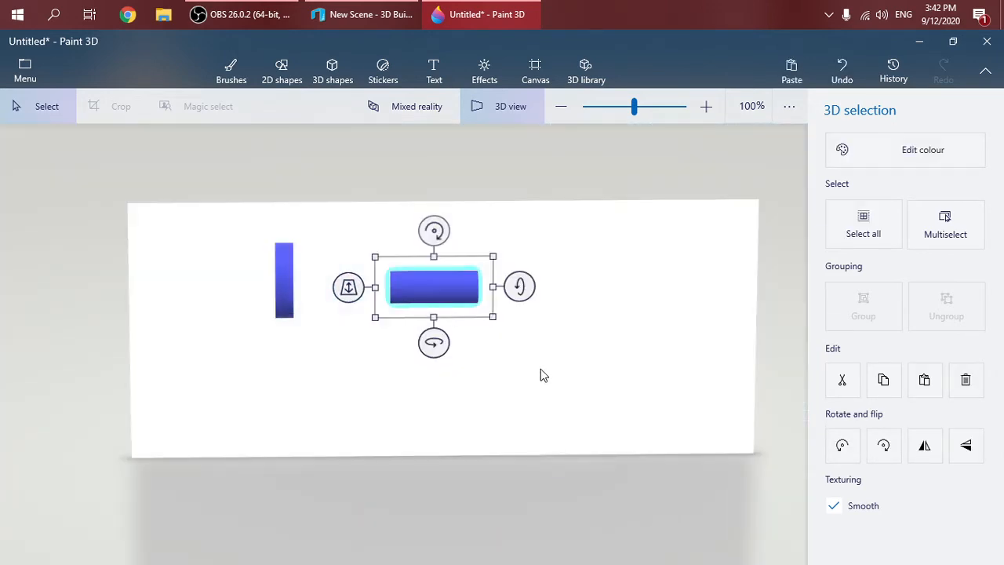
Adjust the horizontal cylinder's depth, then join its end to the centre of the upright disc and fine-tune its height
{"action": "left_click_drag", "start_coordinate": [539, 370], "coordinate": [381, 350]}
{"action": "left_click_drag", "start_coordinate": [377, 304], "coordinate": [375, 281]}
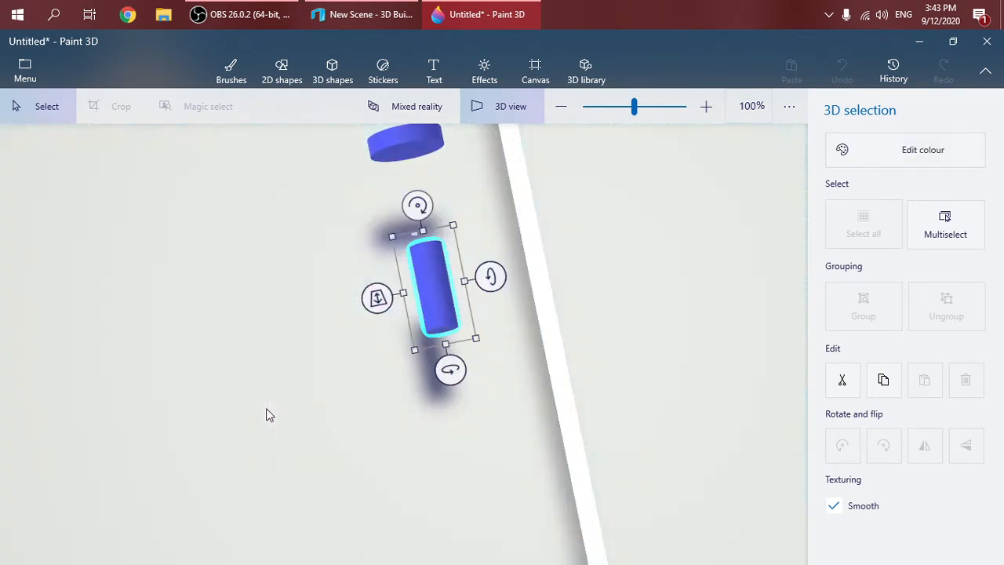
{"action": "left_click_drag", "start_coordinate": [484, 318], "coordinate": [478, 262]}
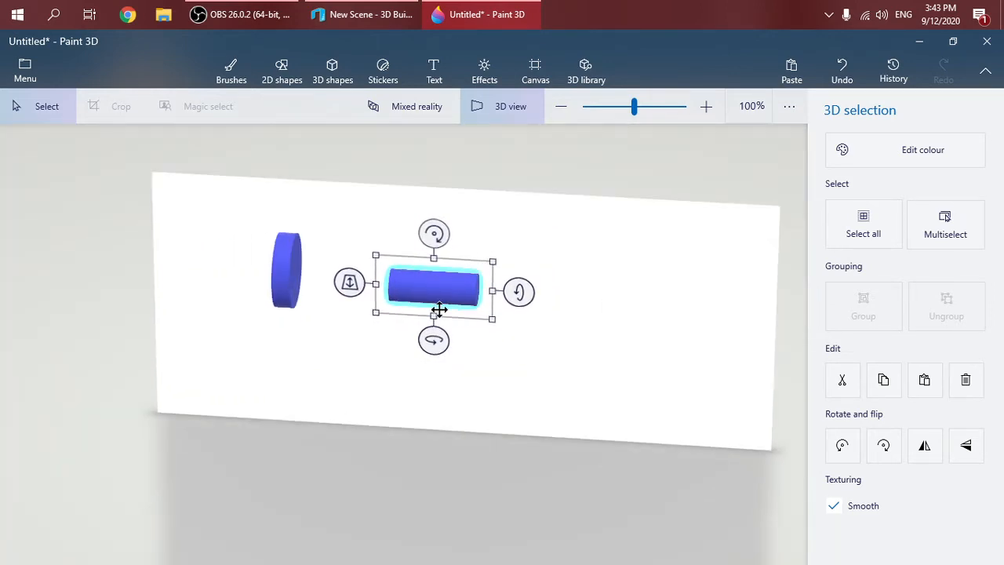
{"action": "left_click_drag", "start_coordinate": [437, 289], "coordinate": [336, 283]}
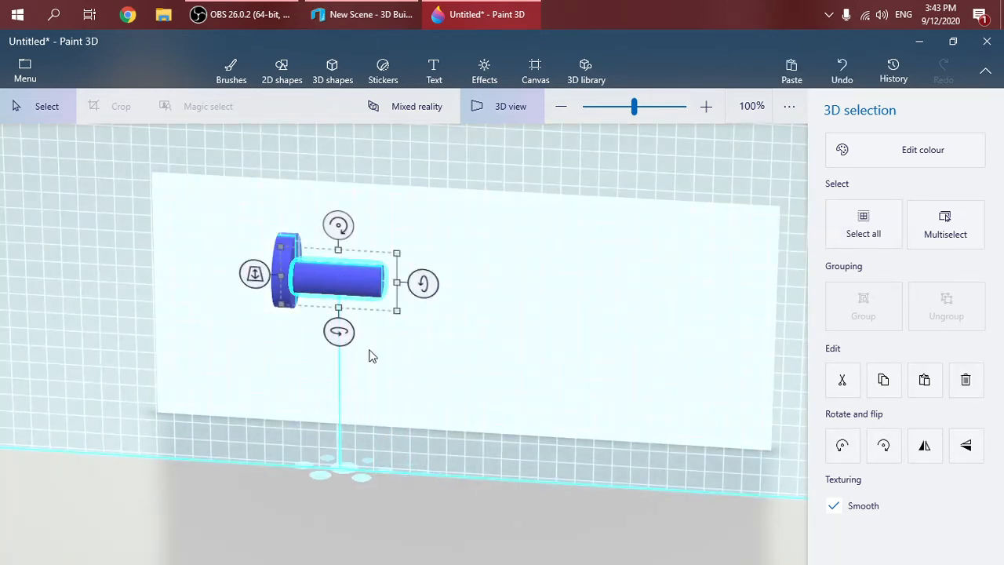
{"action": "left_click_drag", "start_coordinate": [369, 354], "coordinate": [334, 400]}
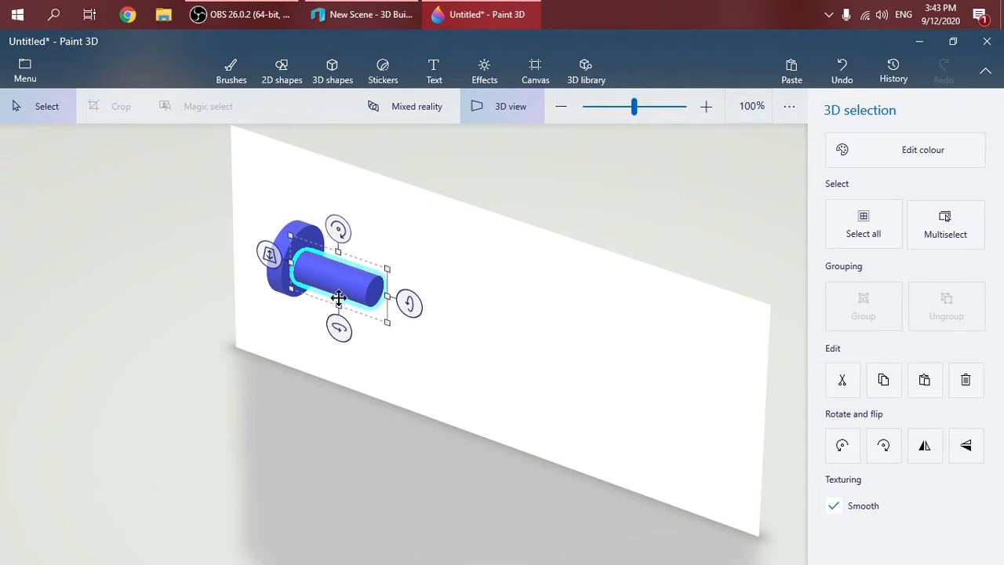
{"action": "left_click_drag", "start_coordinate": [338, 297], "coordinate": [345, 278]}
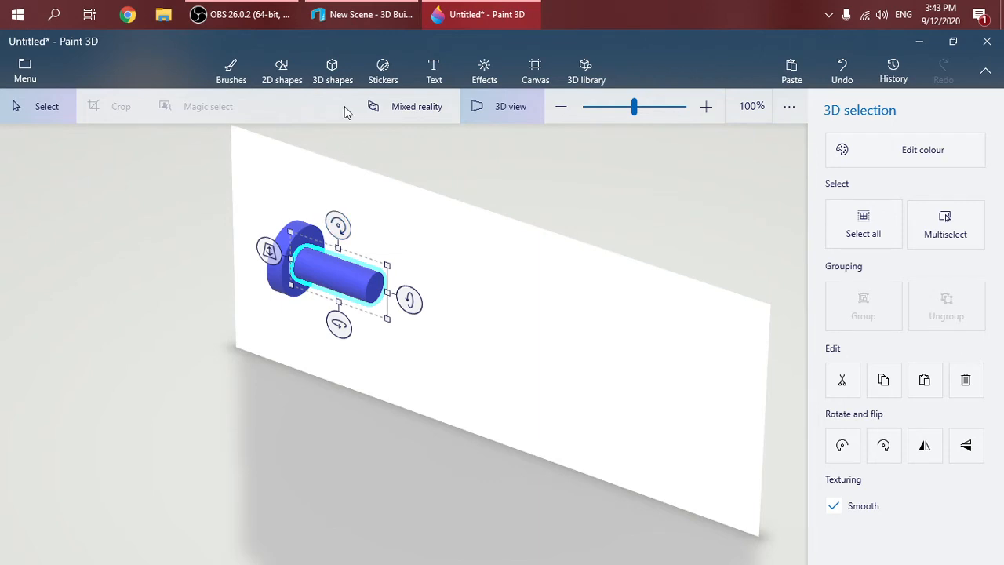
Draw a blue curved cylinder in front of the canvas, just beyond the free end of the horizontal cylinder
{"action": "left_click", "coordinate": [332, 78]}
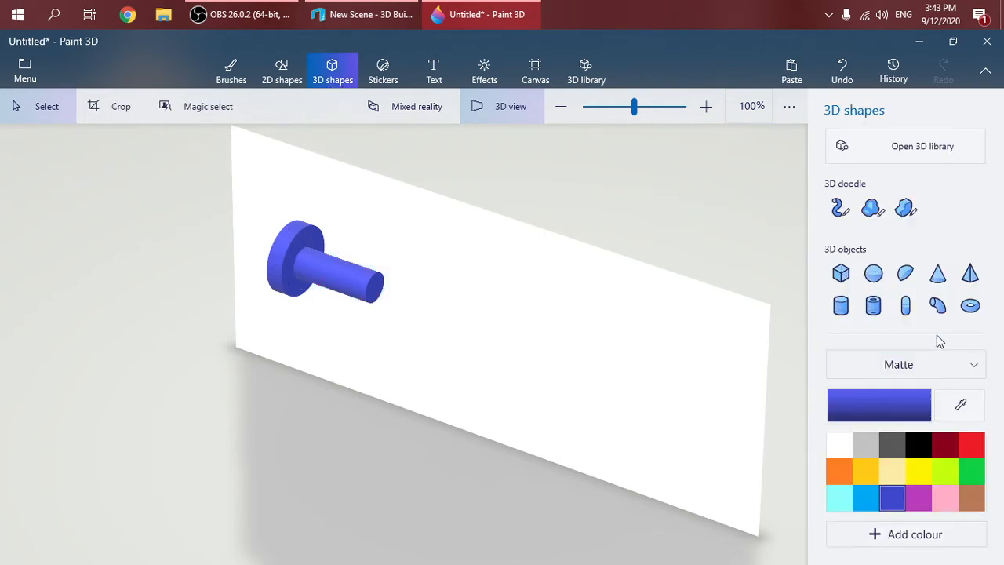
{"action": "left_click", "coordinate": [937, 305]}
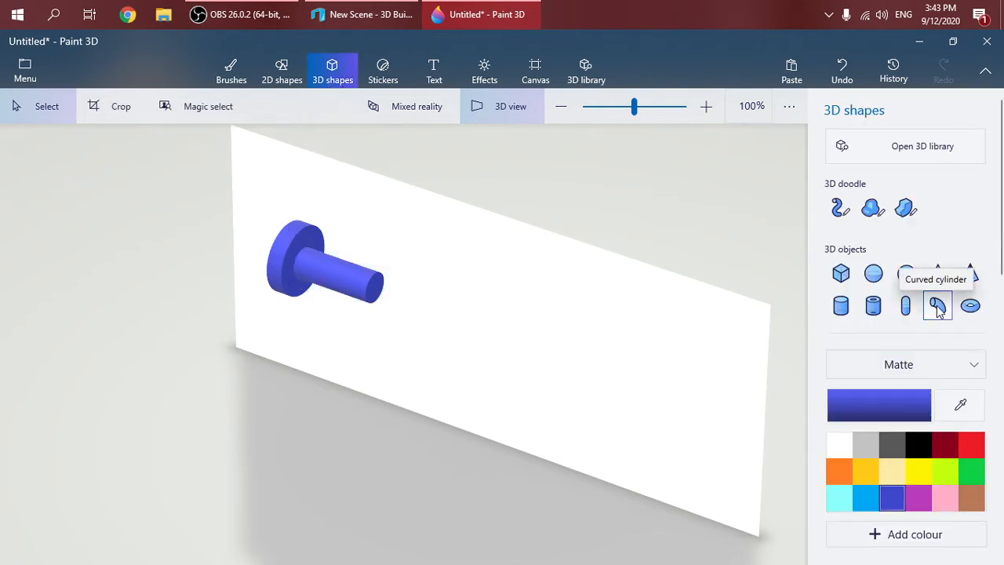
{"action": "left_click", "coordinate": [936, 306]}
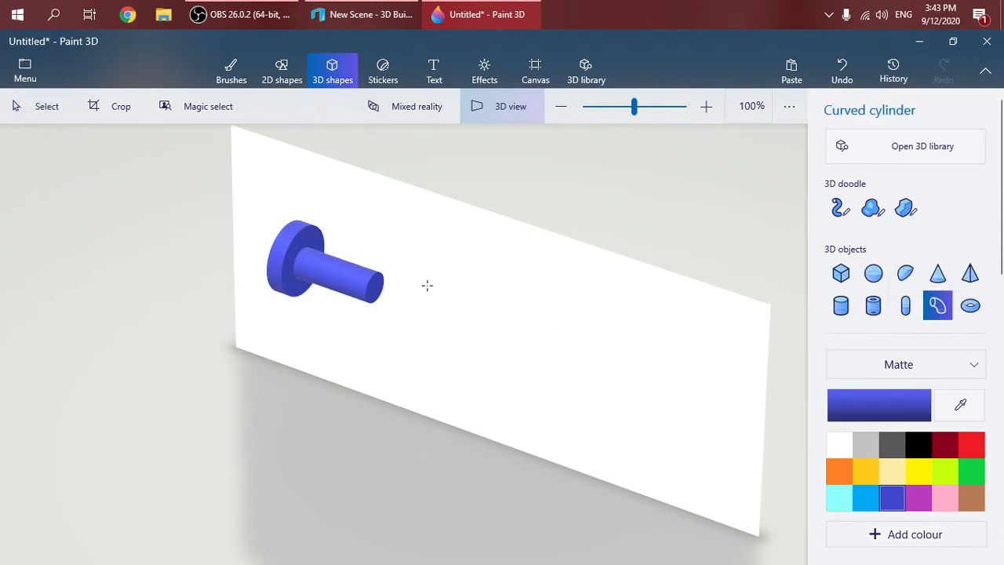
{"action": "left_click_drag", "start_coordinate": [427, 286], "coordinate": [524, 375]}
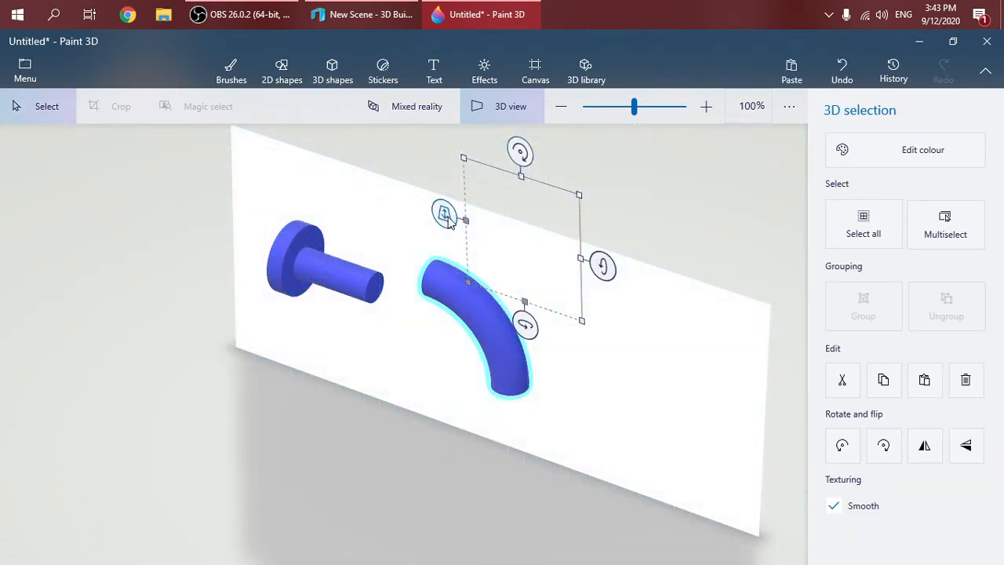
Move the curved cylinder close to the horizontal cylinder's free end and adjust its depth to line up with it
{"action": "mouse_move", "coordinate": [444, 215]}
{"action": "left_mouse_down"}
{"action": "mouse_move", "coordinate": [437, 268]}
{"action": "mouse_move", "coordinate": [439, 201]}
{"action": "left_mouse_up"}
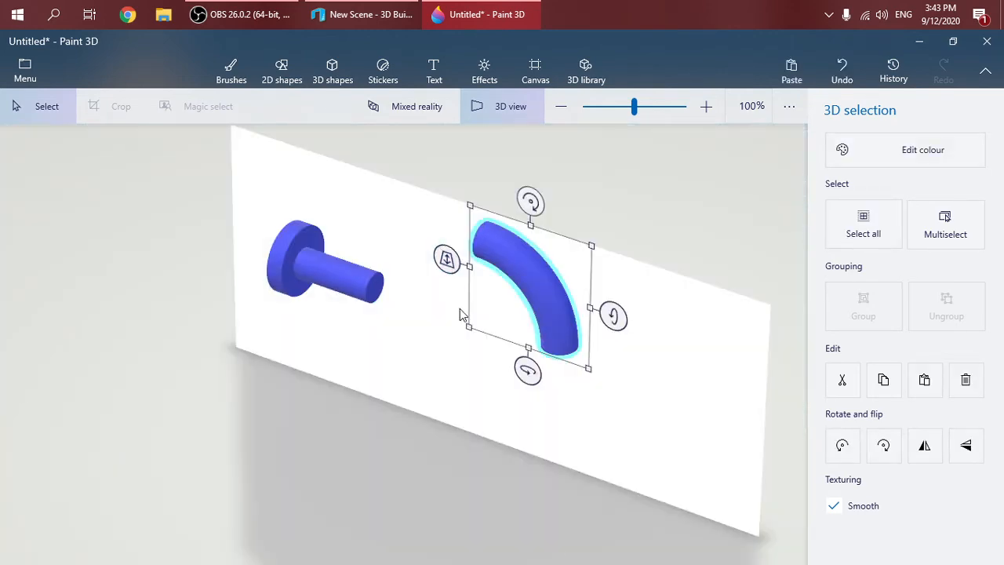
{"action": "left_click_drag", "start_coordinate": [539, 281], "coordinate": [453, 239]}
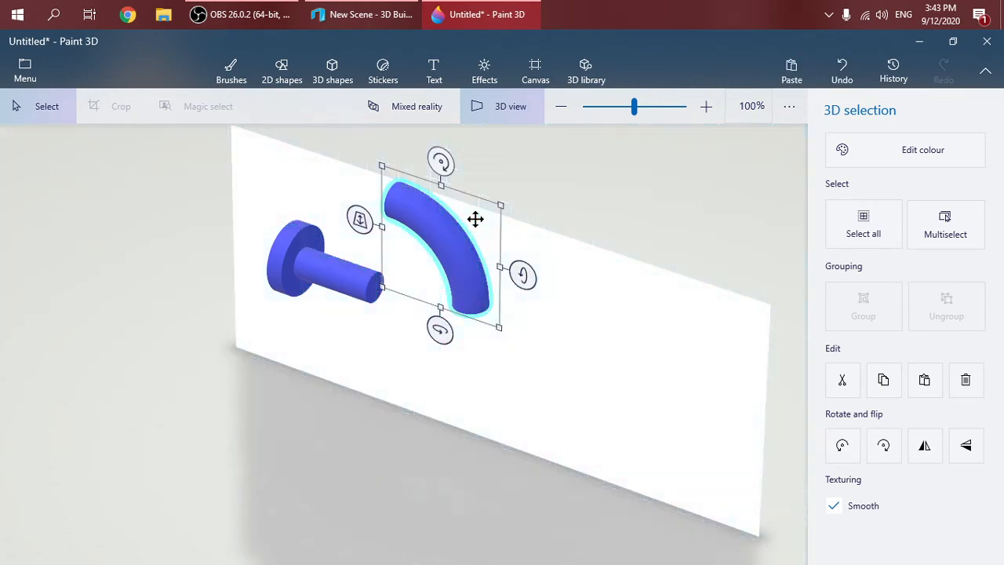
{"action": "left_click_drag", "start_coordinate": [572, 172], "coordinate": [435, 340]}
{"action": "left_click", "coordinate": [312, 453]}
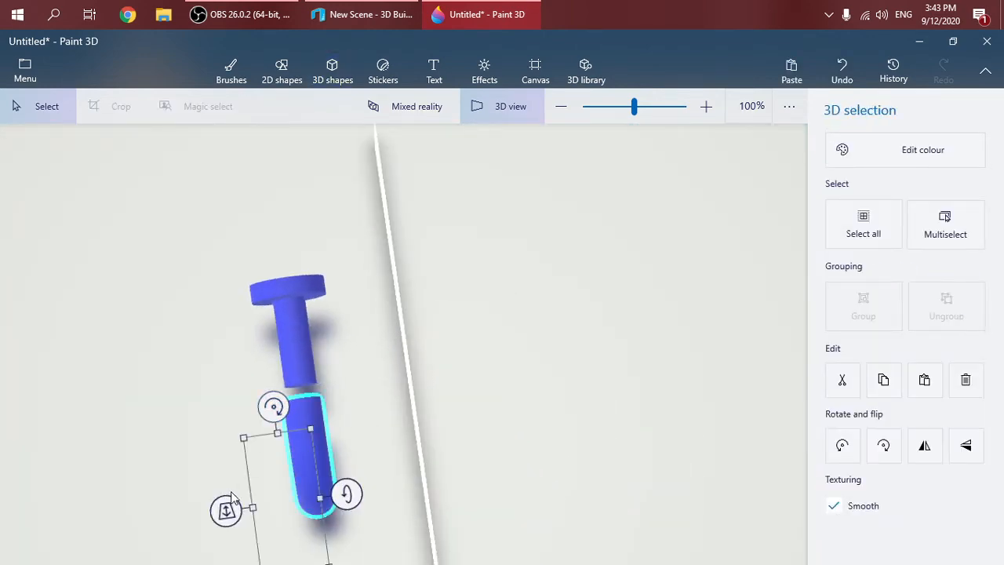
{"action": "left_click_drag", "start_coordinate": [225, 510], "coordinate": [219, 562]}
{"action": "right_click_drag", "start_coordinate": [117, 546], "coordinate": [120, 434]}
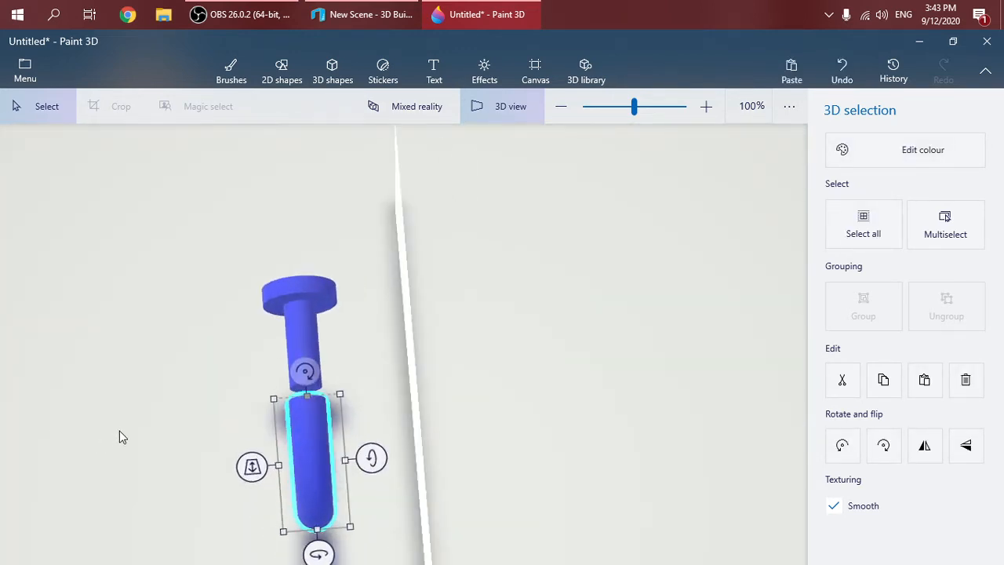
Adjust the curved cylinder's depth and move it against the free end of the straight cylinder
{"action": "mouse_move", "coordinate": [251, 482]}
{"action": "left_mouse_down"}
{"action": "mouse_move", "coordinate": [252, 496]}
{"action": "mouse_move", "coordinate": [235, 493]}
{"action": "left_mouse_up"}
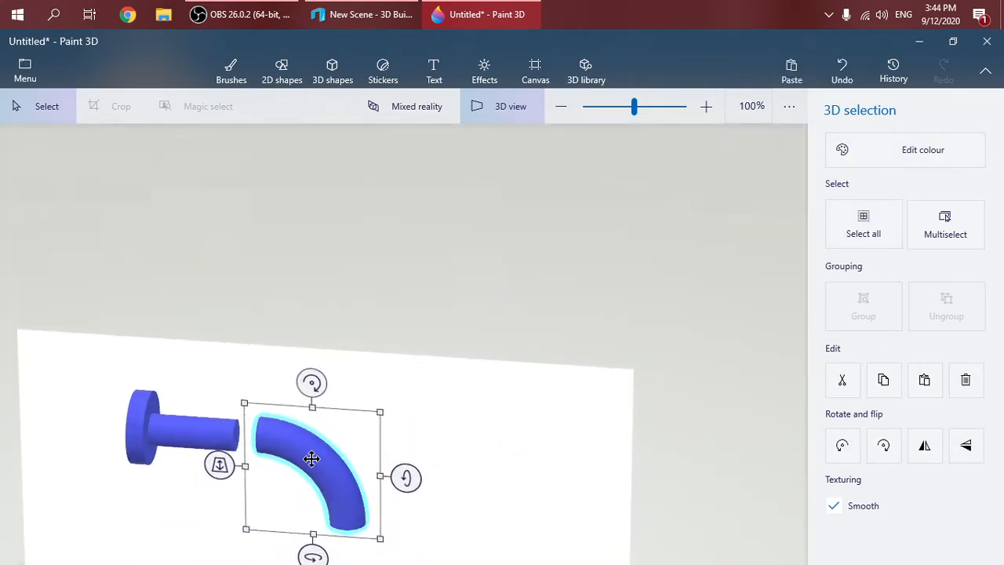
{"action": "left_click_drag", "start_coordinate": [305, 451], "coordinate": [291, 453]}
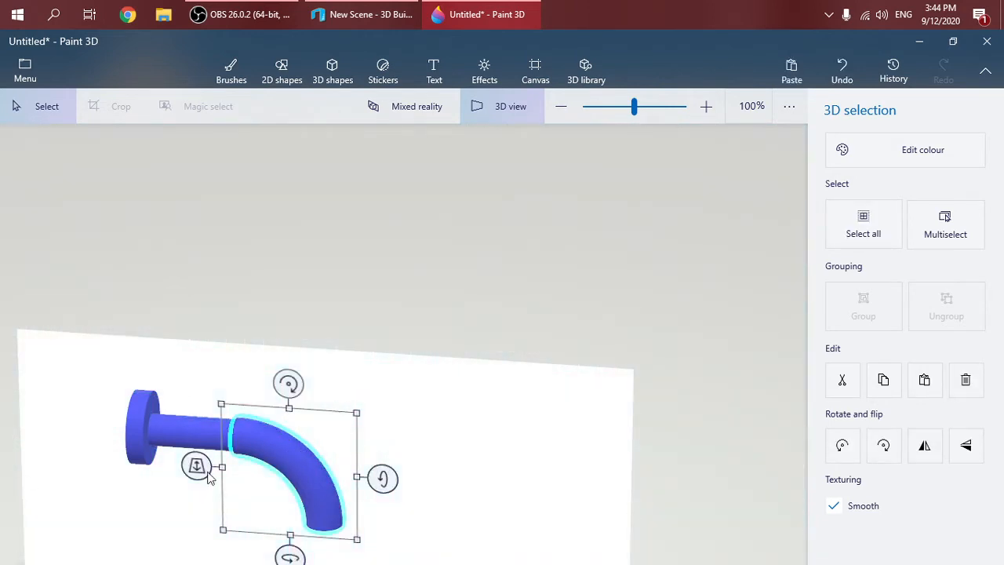
{"action": "scroll", "coordinate": [505, 445], "scroll_direction": "down", "scroll_amount": 3}
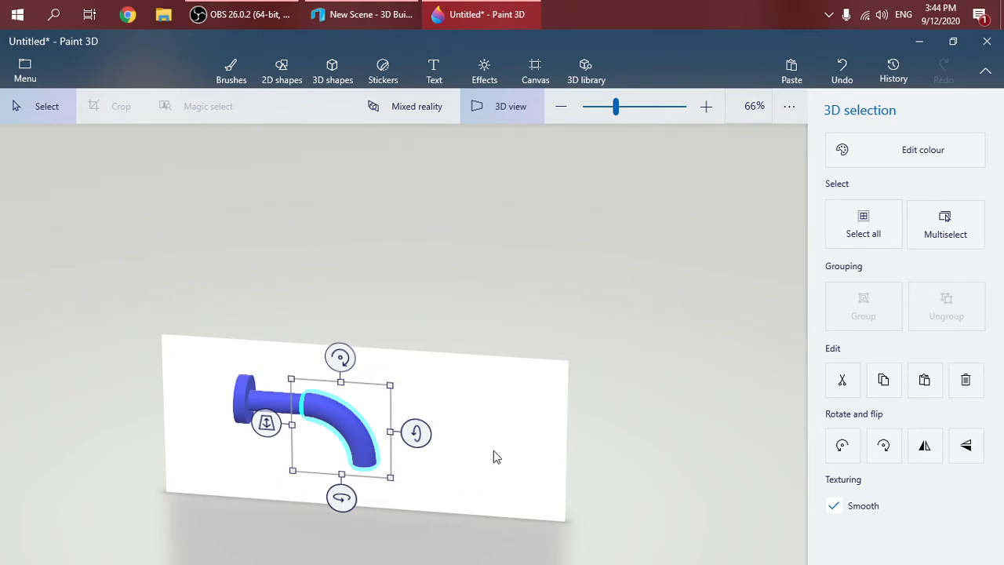
{"action": "left_click_drag", "start_coordinate": [508, 393], "coordinate": [377, 426]}
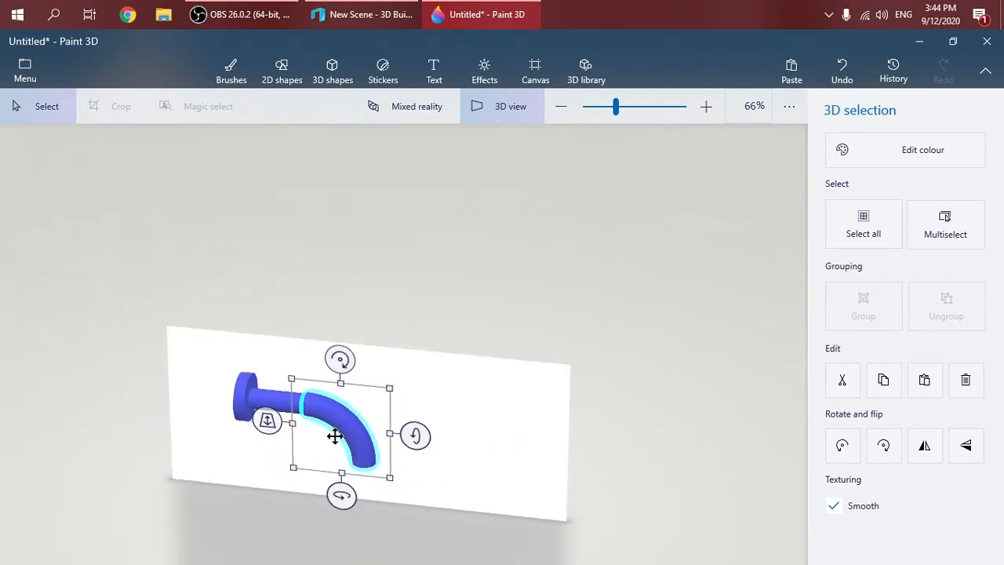
{"action": "left_click_drag", "start_coordinate": [462, 479], "coordinate": [500, 473]}
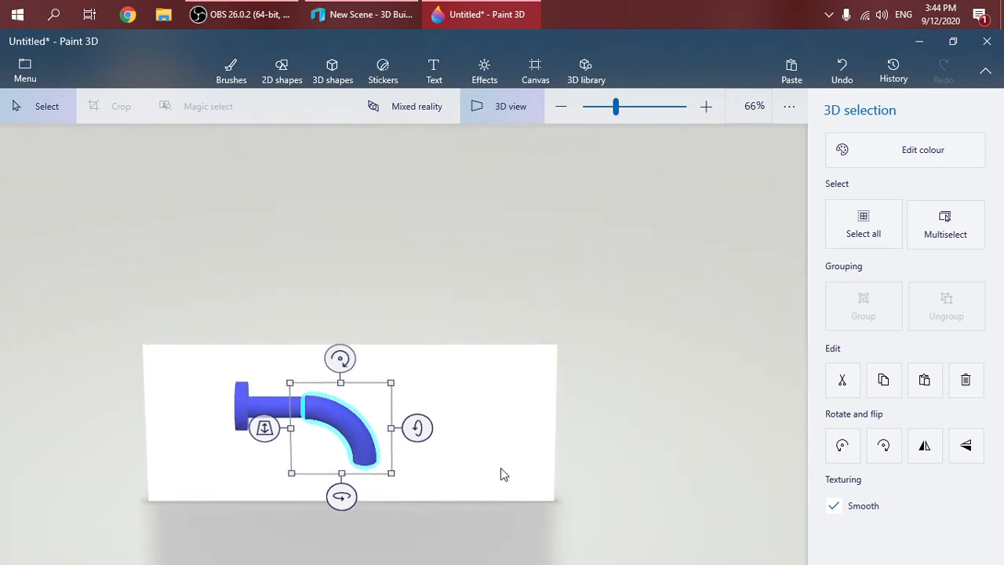
{"action": "key", "text": "Escape"}
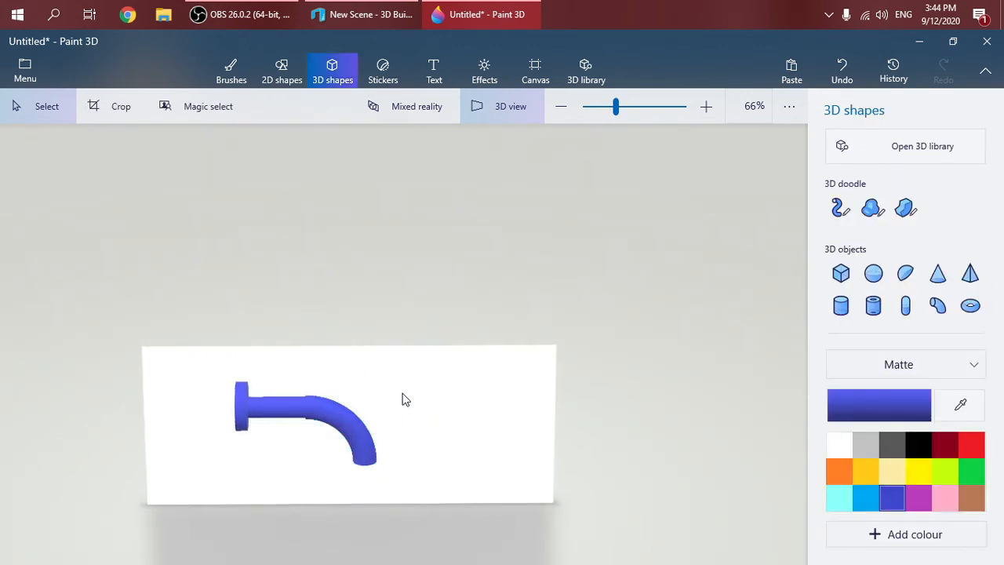
Examine the joint between the straight cylinder and the curved cylinder from several angles
{"action": "left_click_drag", "start_coordinate": [402, 400], "coordinate": [300, 382]}
{"action": "left_click", "coordinate": [245, 367]}
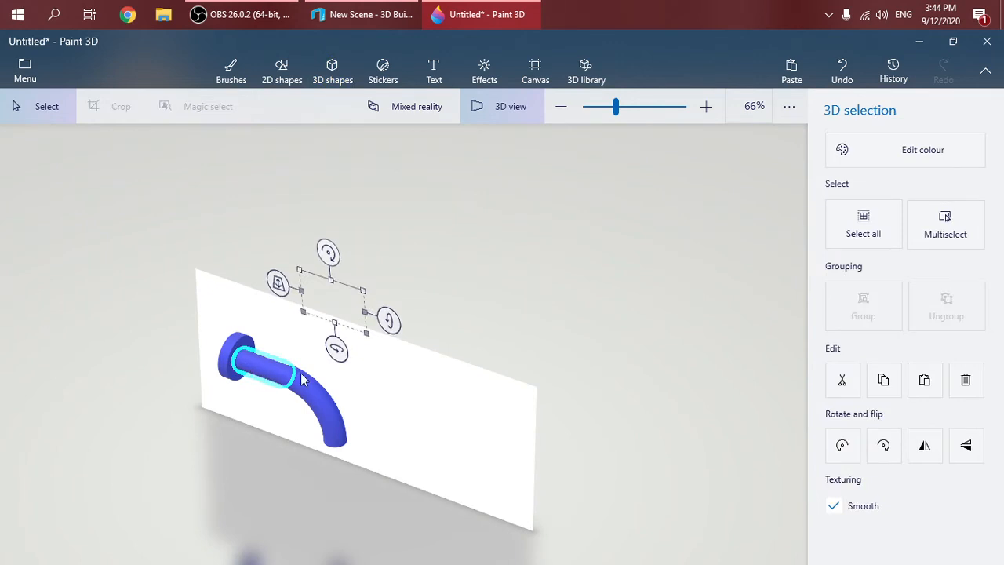
{"action": "scroll", "coordinate": [262, 363], "scroll_direction": "down", "scroll_amount": 1}
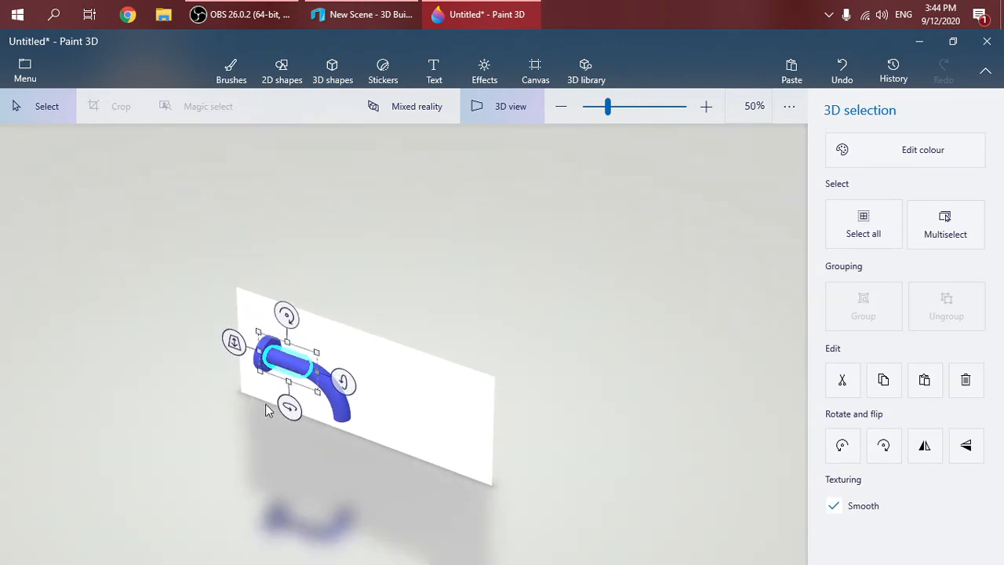
{"action": "scroll", "coordinate": [264, 405], "scroll_direction": "up", "scroll_amount": 4}
{"action": "scroll", "coordinate": [264, 443], "scroll_direction": "up", "scroll_amount": 4}
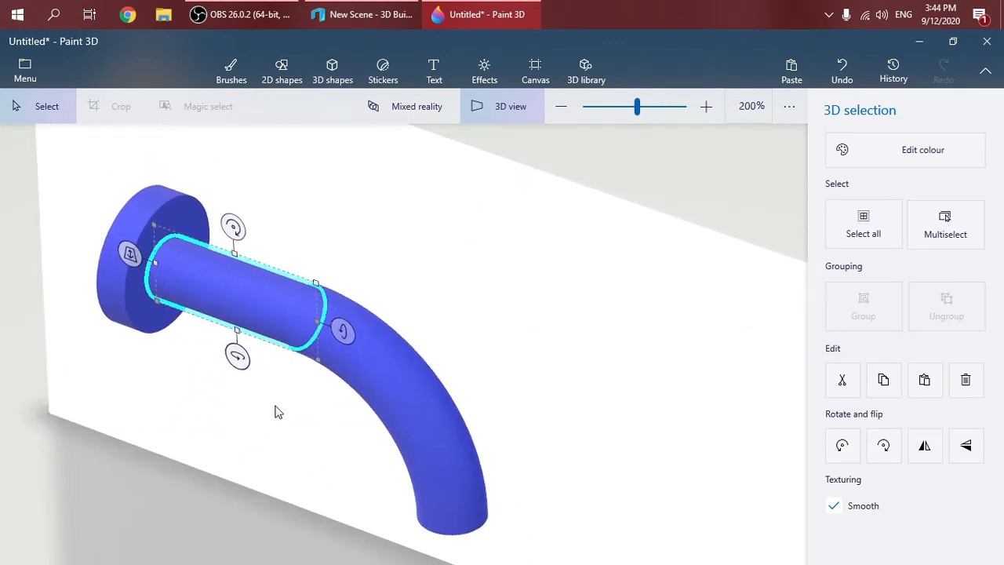
{"action": "left_click_drag", "start_coordinate": [312, 356], "coordinate": [357, 359]}
{"action": "left_click", "coordinate": [357, 360]}
{"action": "right_click_drag", "start_coordinate": [227, 416], "coordinate": [291, 397]}
{"action": "scroll", "coordinate": [246, 412], "scroll_direction": "down", "scroll_amount": 3}
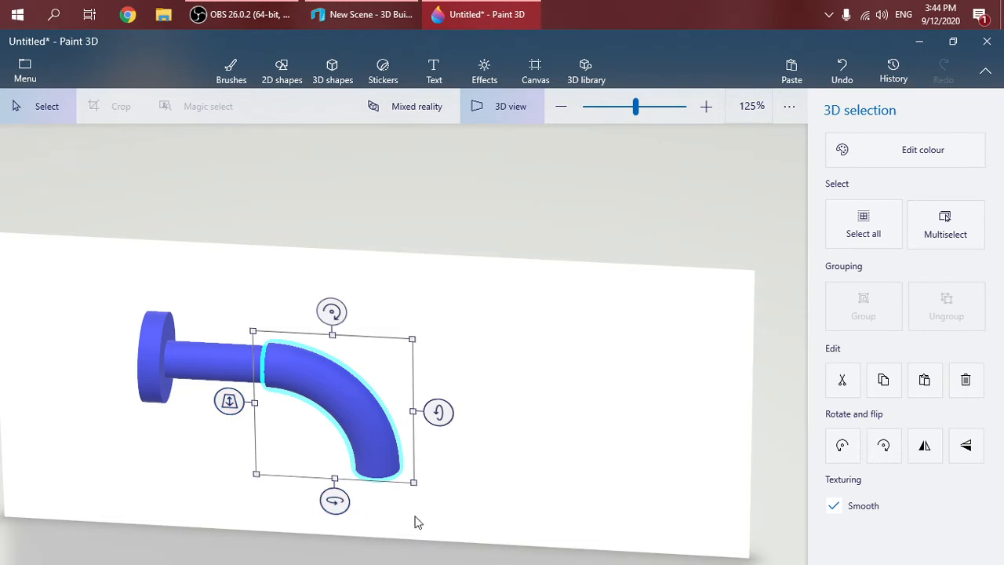
Group the disc, straight cylinder and curved cylinder, and move the group to the upper-left corner of the canvas
{"action": "left_click_drag", "start_coordinate": [447, 502], "coordinate": [120, 290]}
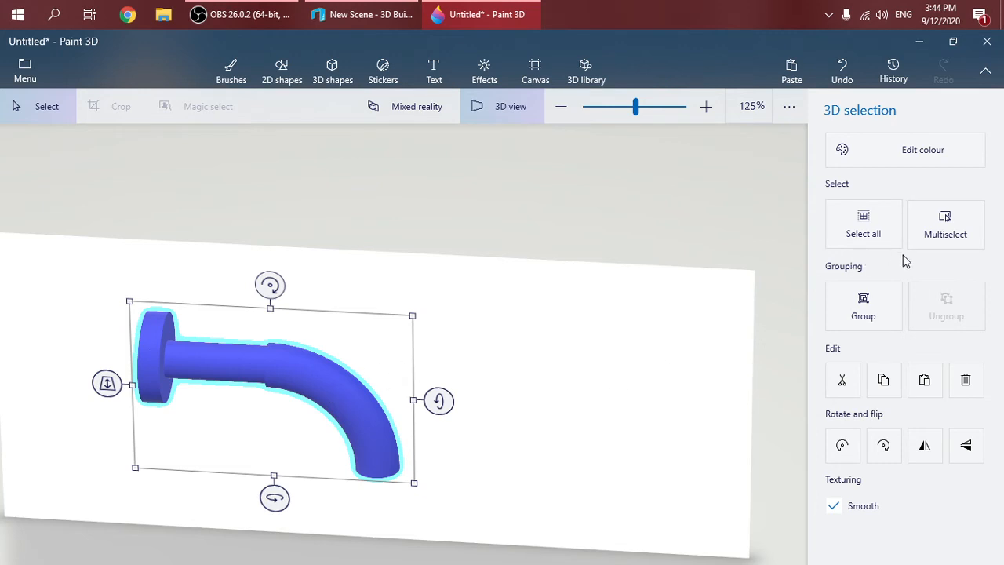
{"action": "left_click", "coordinate": [870, 312]}
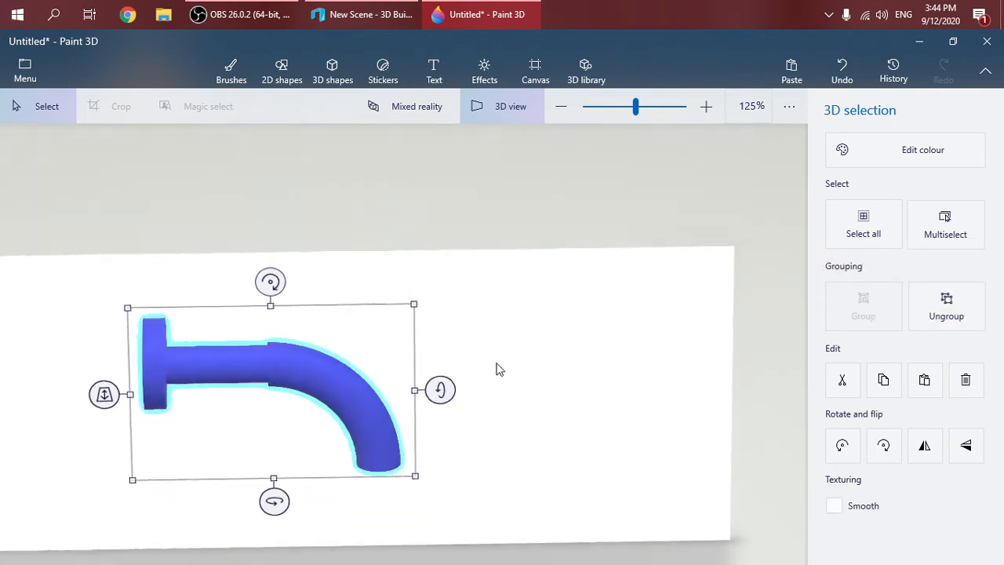
{"action": "left_click_drag", "start_coordinate": [348, 367], "coordinate": [226, 342]}
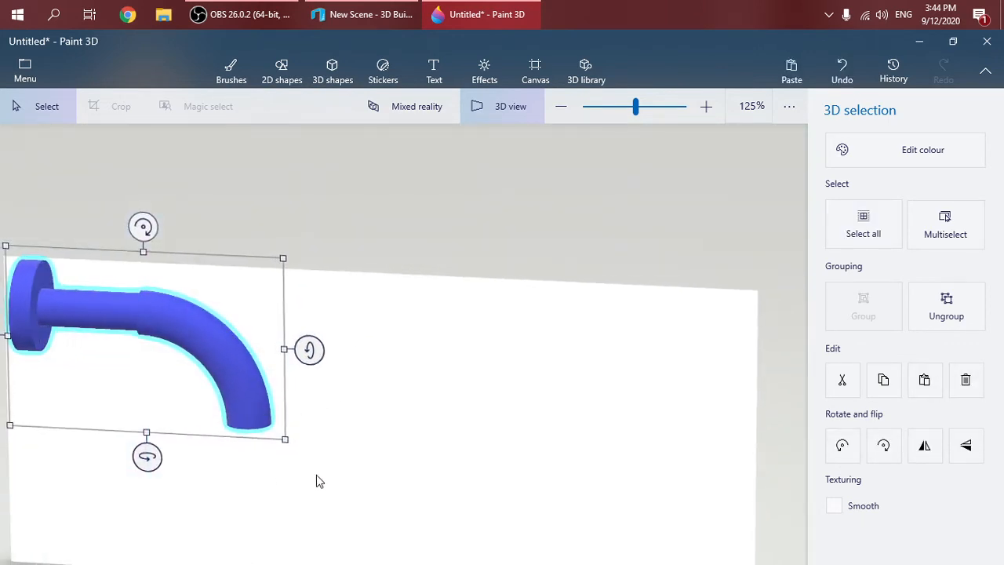
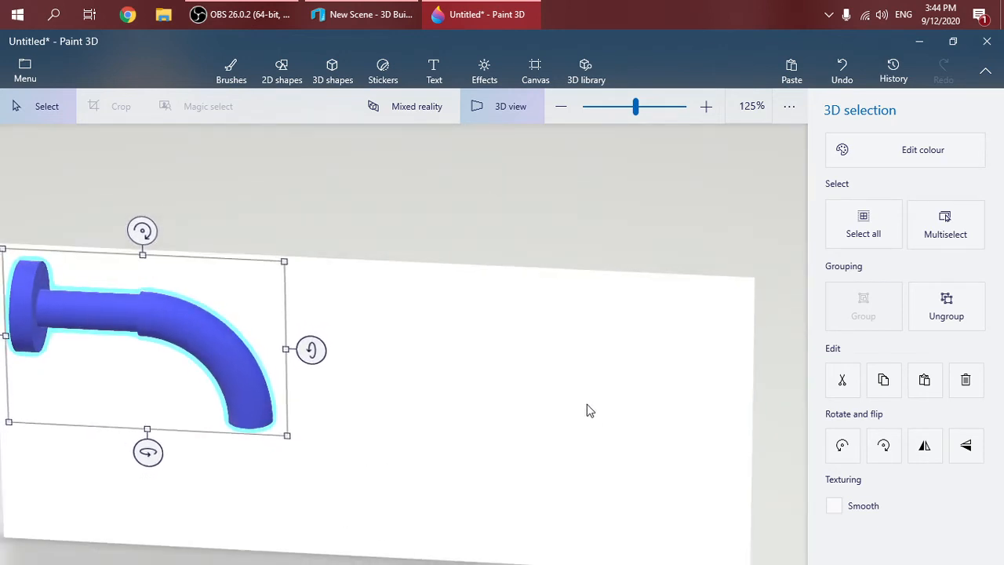
Draw a second, smaller curved cylinder in matte blue just beyond the lower end of the large curve
{"action": "left_click", "coordinate": [332, 74]}
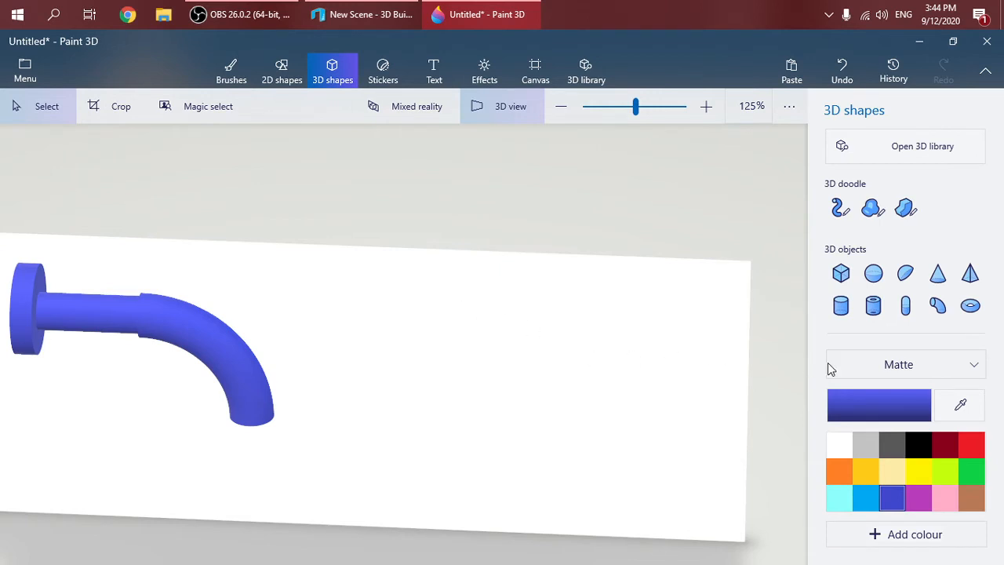
{"action": "left_click", "coordinate": [940, 310]}
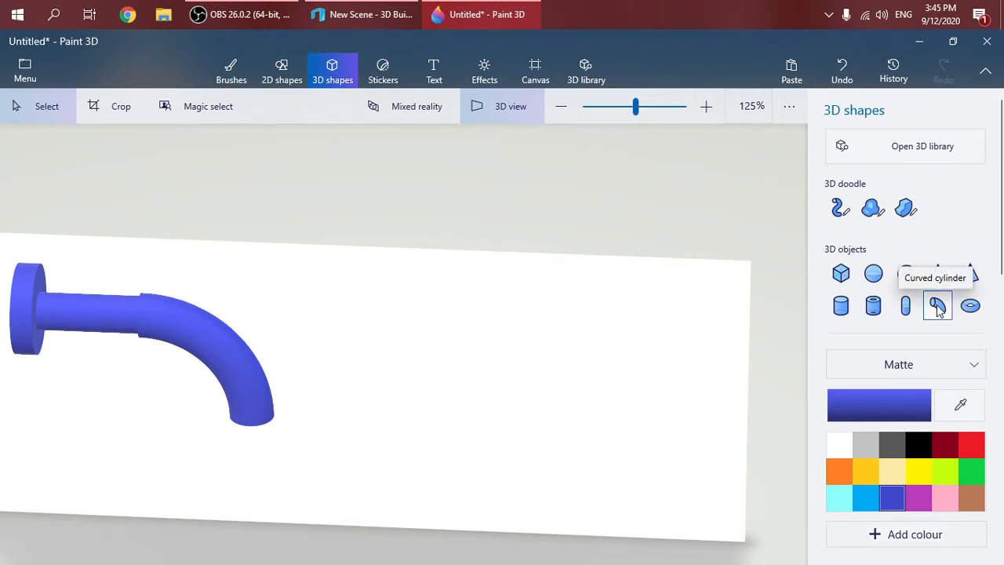
{"action": "left_click", "coordinate": [937, 309]}
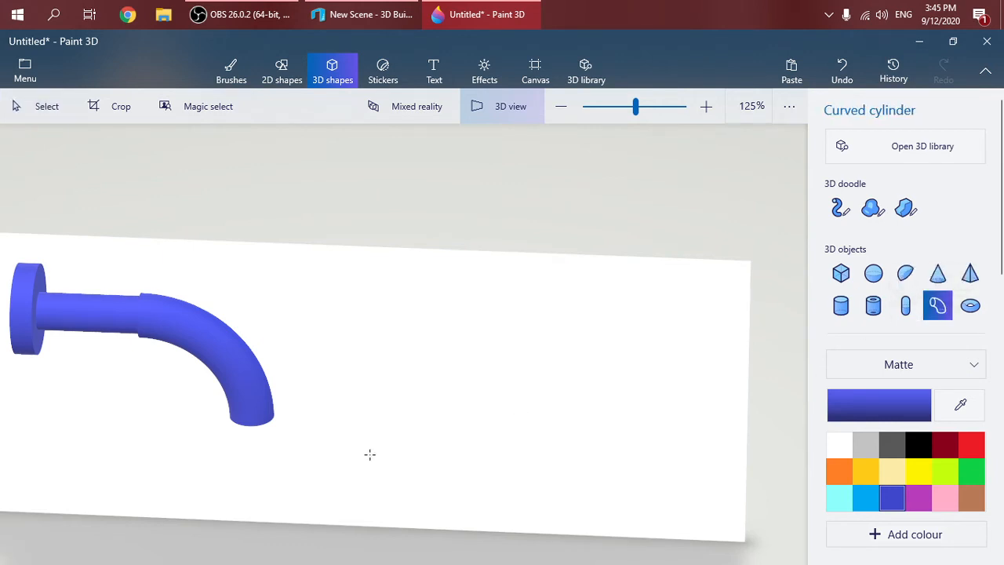
{"action": "left_click_drag", "start_coordinate": [314, 413], "coordinate": [388, 489]}
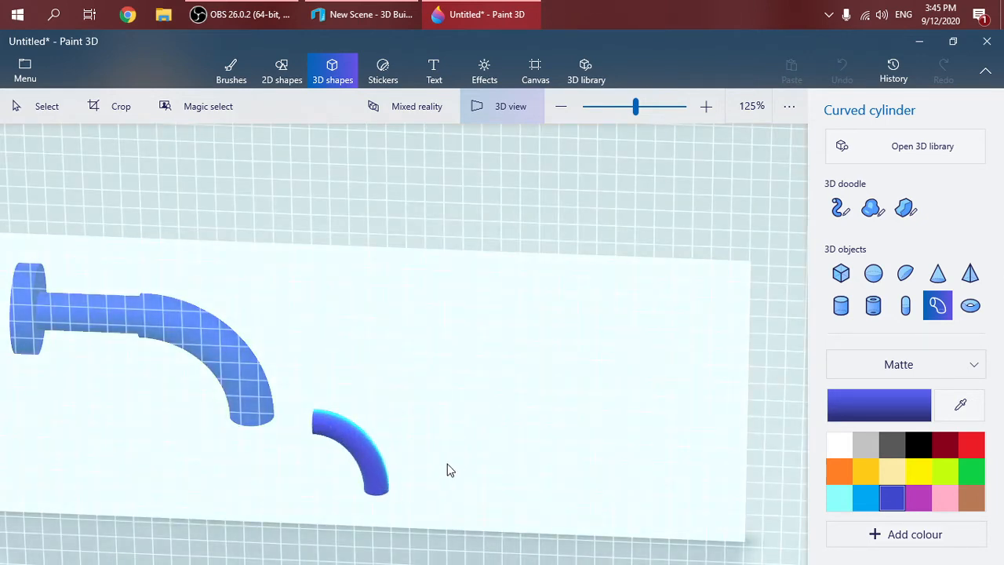
Rotate the small curved cylinder 180° and fit its upper end into the open end of the large curve
{"action": "left_click_drag", "start_coordinate": [338, 376], "coordinate": [369, 552]}
{"action": "left_click_drag", "start_coordinate": [352, 462], "coordinate": [275, 454]}
{"action": "left_click_drag", "start_coordinate": [197, 441], "coordinate": [228, 357]}
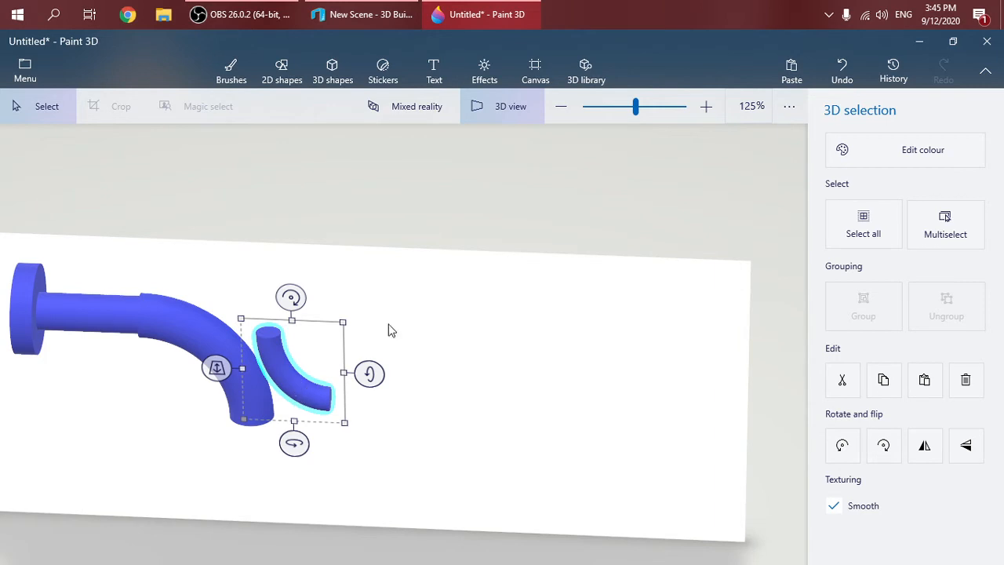
{"action": "left_click_drag", "start_coordinate": [305, 371], "coordinate": [304, 372]}
{"action": "right_click_drag", "start_coordinate": [421, 314], "coordinate": [275, 386]}
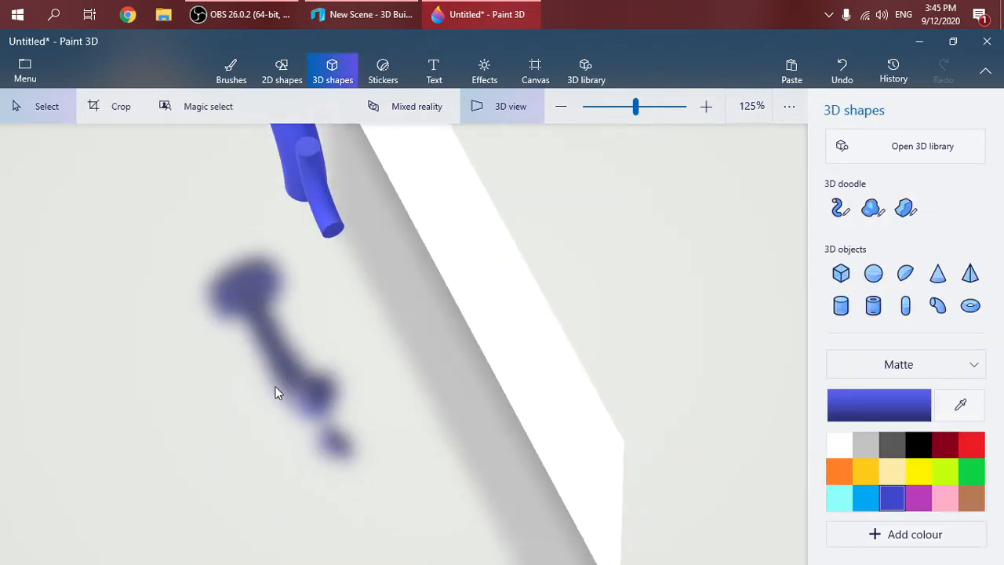
{"action": "left_click", "coordinate": [317, 207]}
{"action": "left_click_drag", "start_coordinate": [258, 356], "coordinate": [243, 431]}
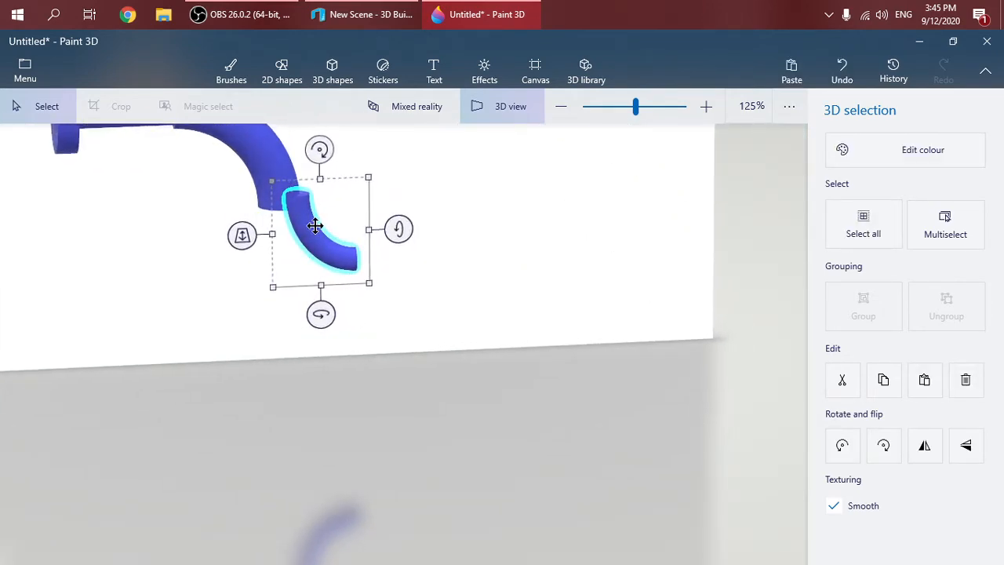
{"action": "left_click_drag", "start_coordinate": [314, 226], "coordinate": [297, 226]}
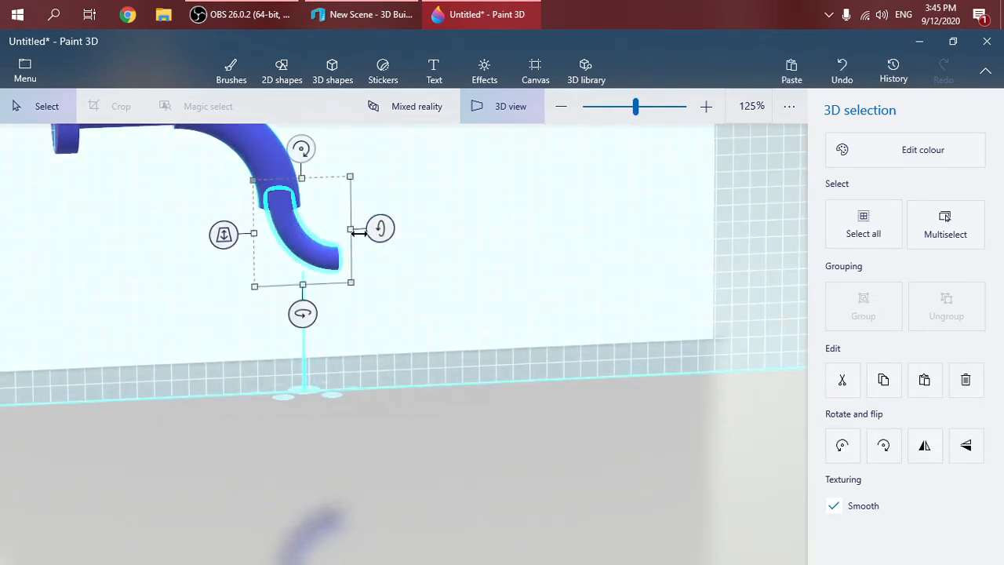
{"action": "scroll", "coordinate": [398, 218], "scroll_direction": "down", "scroll_amount": 5}
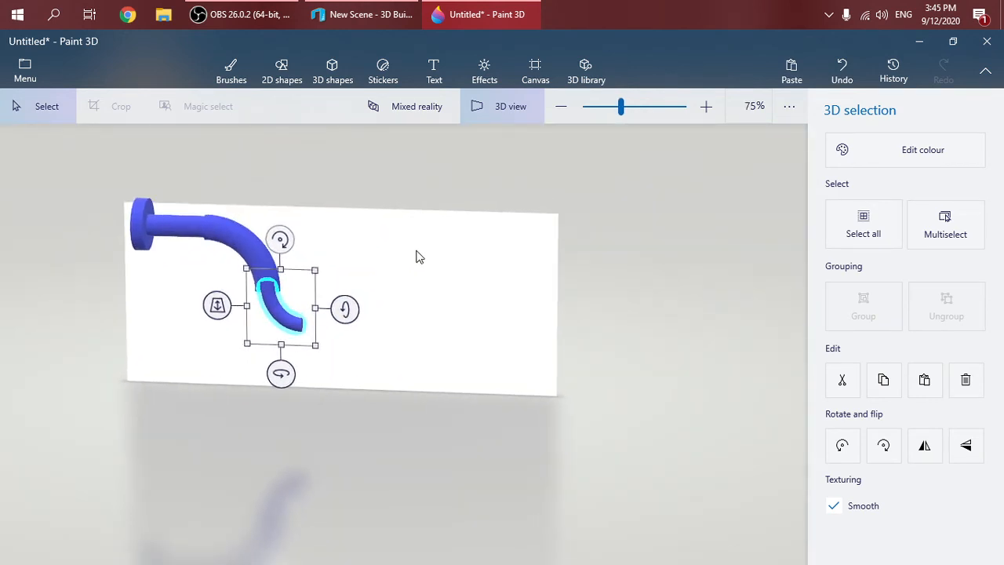
{"action": "scroll", "coordinate": [418, 256], "scroll_direction": "up", "scroll_amount": 2}
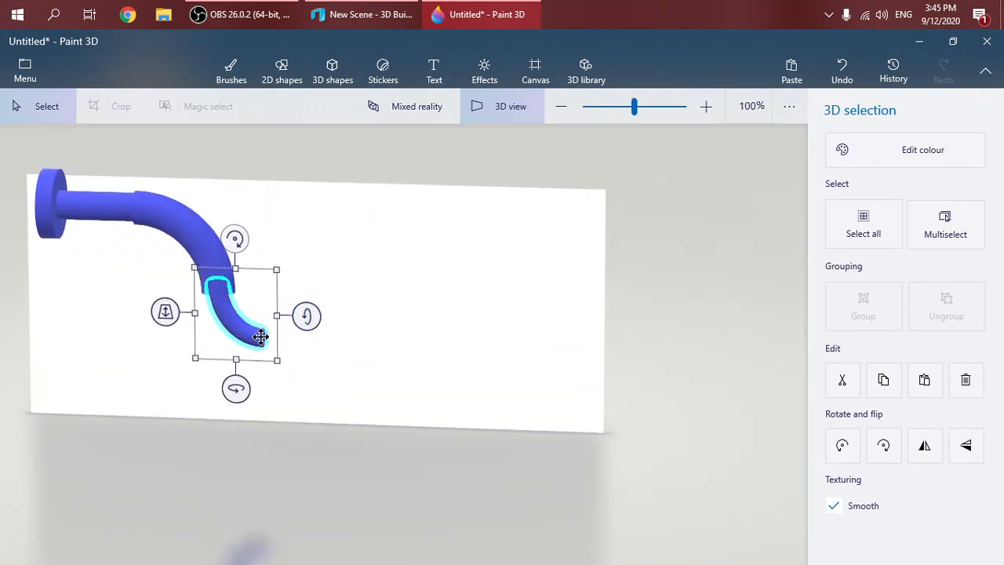
{"action": "left_click", "coordinate": [309, 396]}
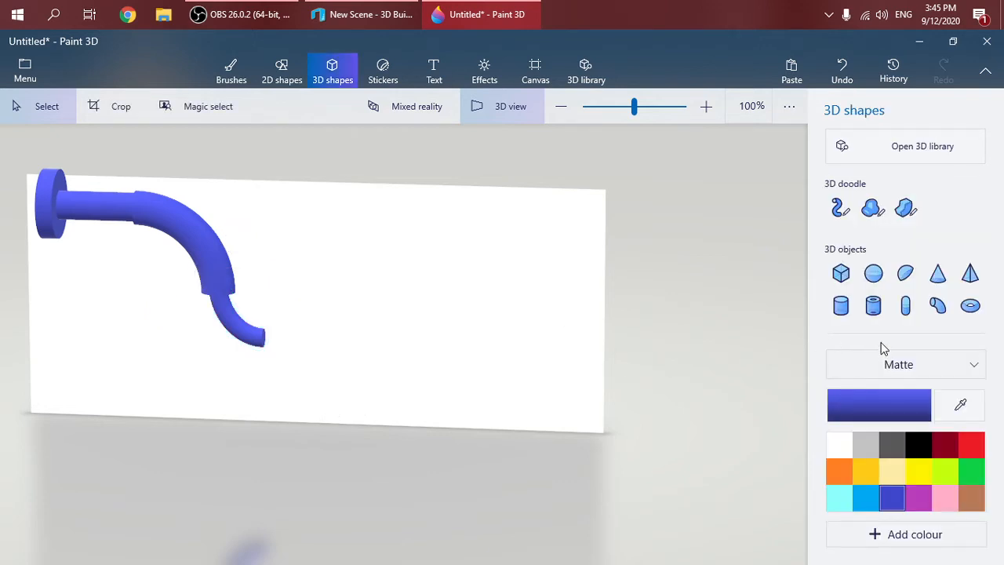
Draw a long thin cylinder beside the small curve and rotate it 90° so it lies horizontally
{"action": "left_click", "coordinate": [841, 306]}
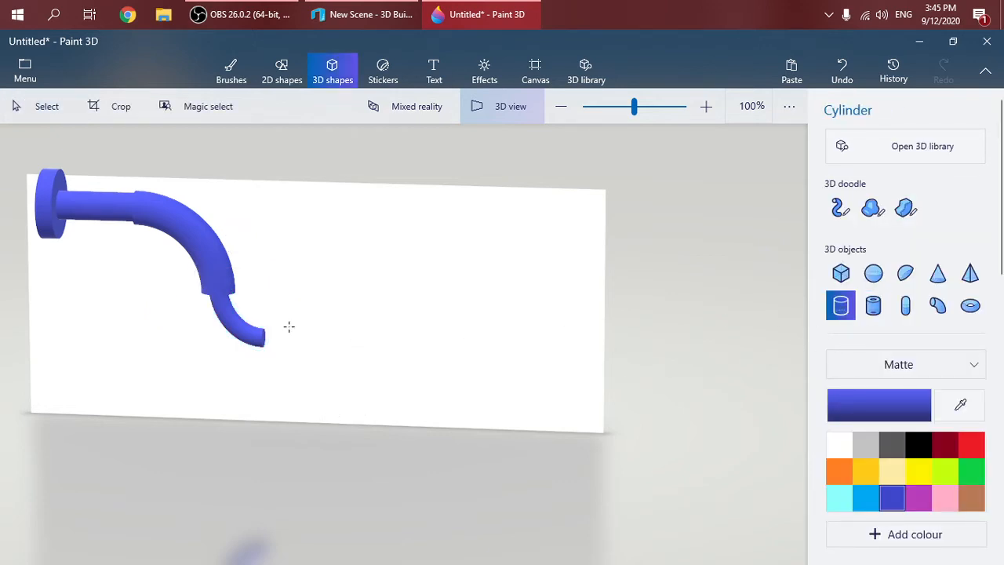
{"action": "left_click_drag", "start_coordinate": [288, 326], "coordinate": [307, 469]}
{"action": "scroll", "coordinate": [374, 350], "scroll_direction": "up", "scroll_amount": 1}
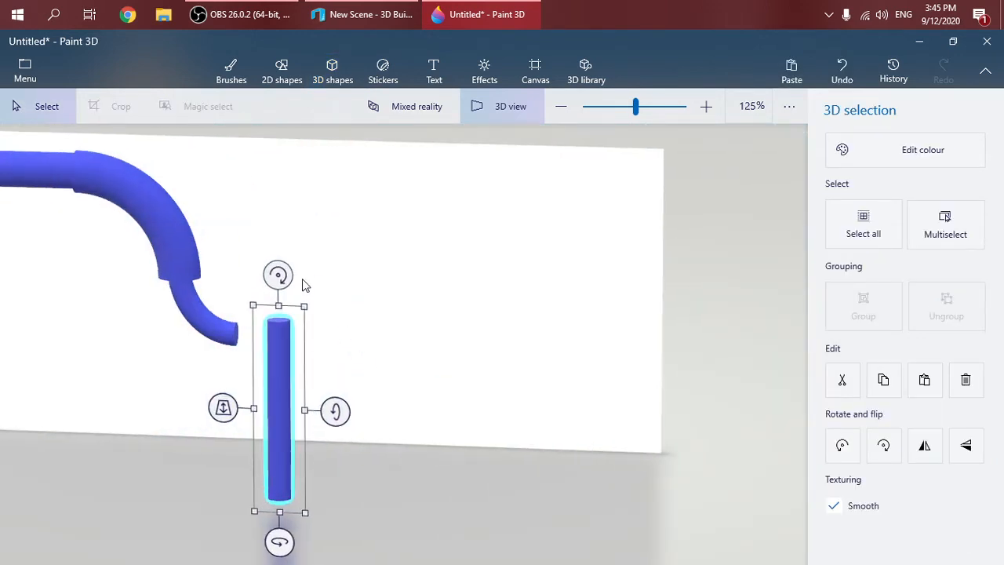
{"action": "left_click_drag", "start_coordinate": [287, 272], "coordinate": [405, 409]}
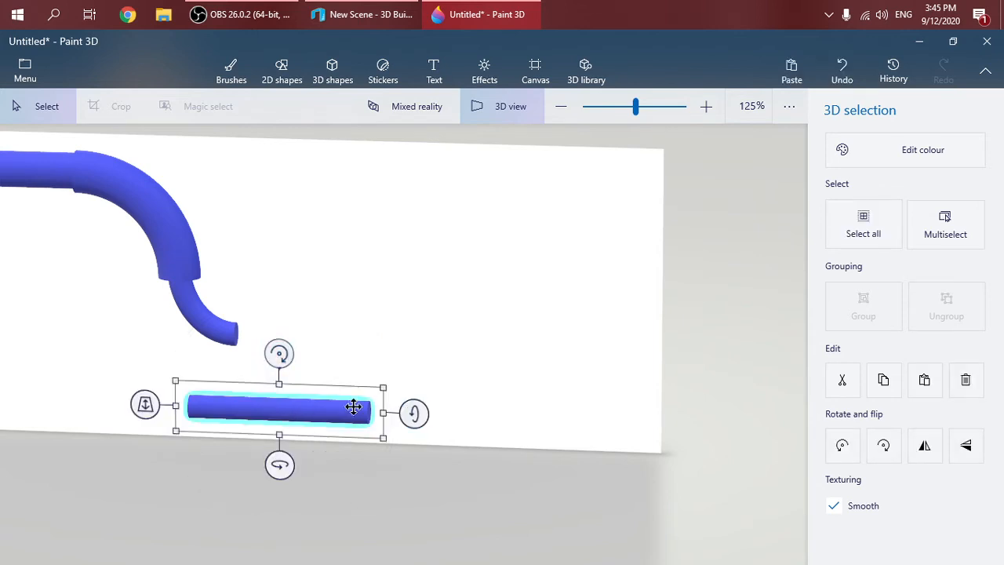
Adjust the thin horizontal cylinder's depth and place it against the open end of the small curved cylinder
{"action": "left_click_drag", "start_coordinate": [145, 404], "coordinate": [192, 294]}
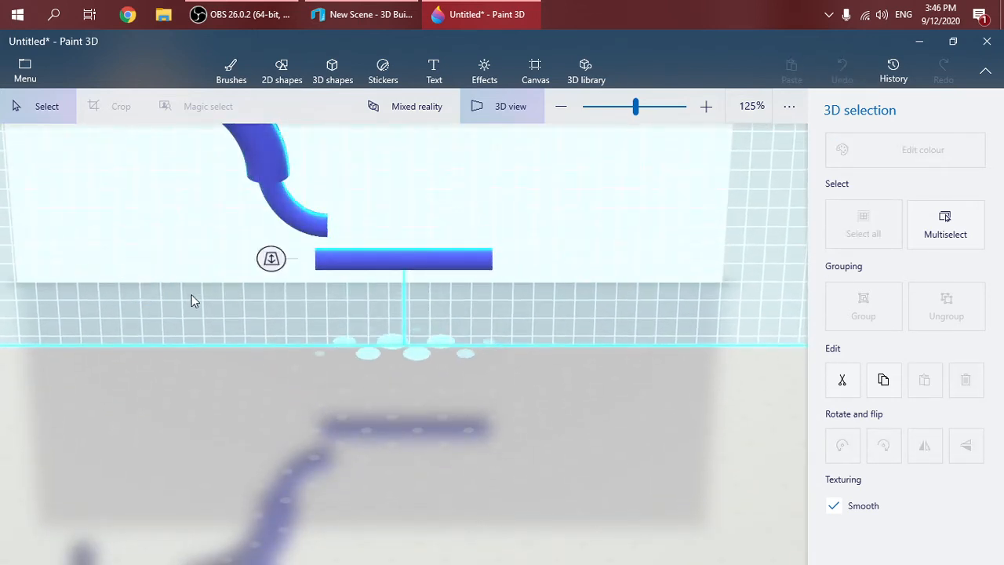
{"action": "left_click_drag", "start_coordinate": [491, 288], "coordinate": [272, 321]}
{"action": "left_click", "coordinate": [232, 418]}
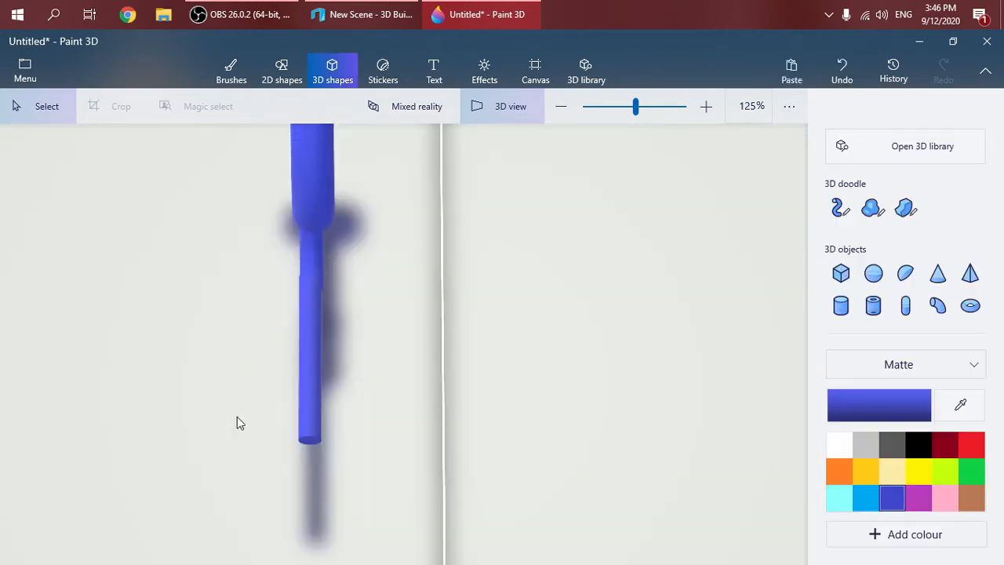
Nudge the thin cylinder slightly so that it lines up with the end of the small curve
{"action": "left_click_drag", "start_coordinate": [237, 416], "coordinate": [299, 415]}
{"action": "scroll", "coordinate": [298, 415], "scroll_direction": "up", "scroll_amount": 5}
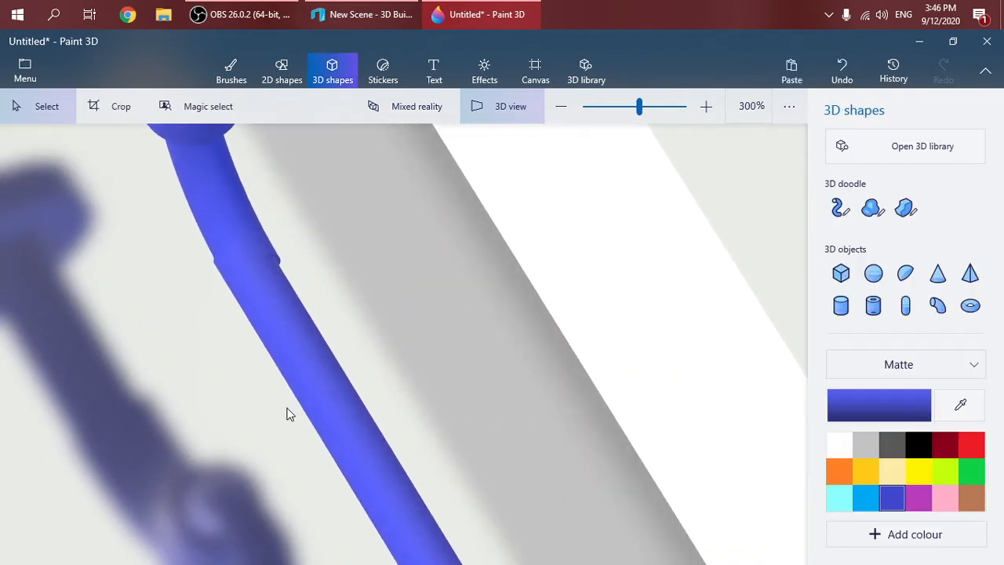
{"action": "left_click_drag", "start_coordinate": [167, 345], "coordinate": [254, 354]}
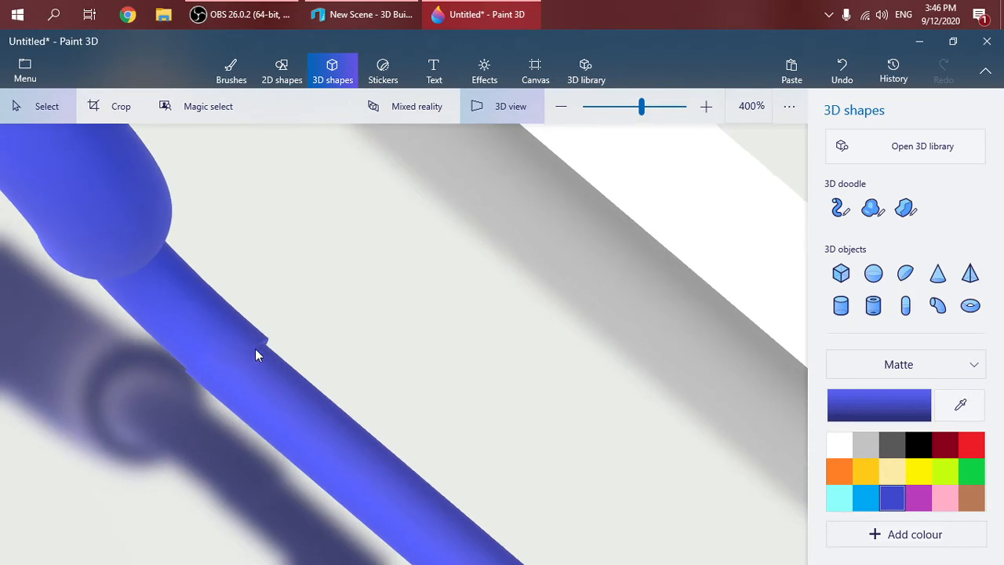
{"action": "left_click", "coordinate": [283, 405]}
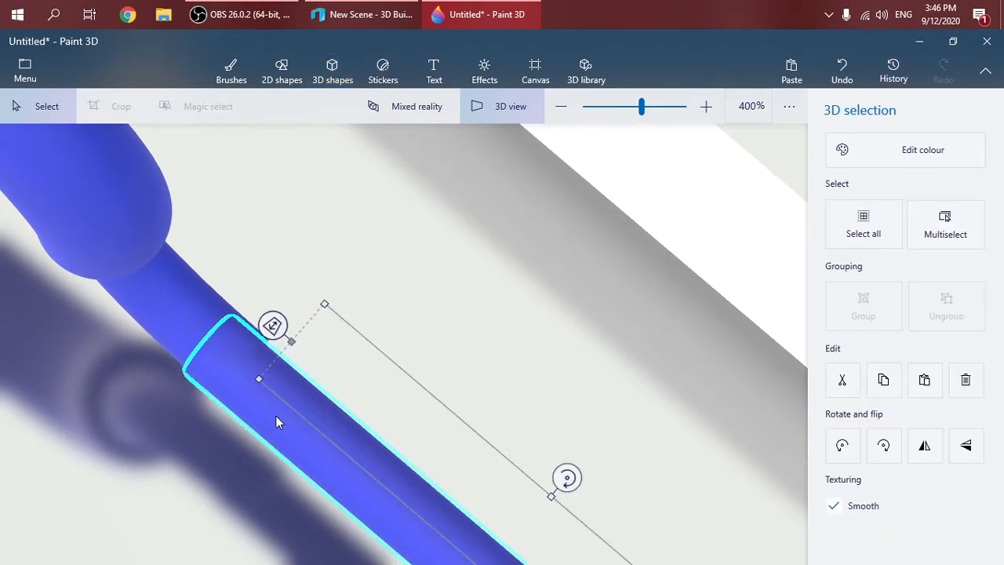
{"action": "scroll", "coordinate": [288, 433], "scroll_direction": "down", "scroll_amount": 1}
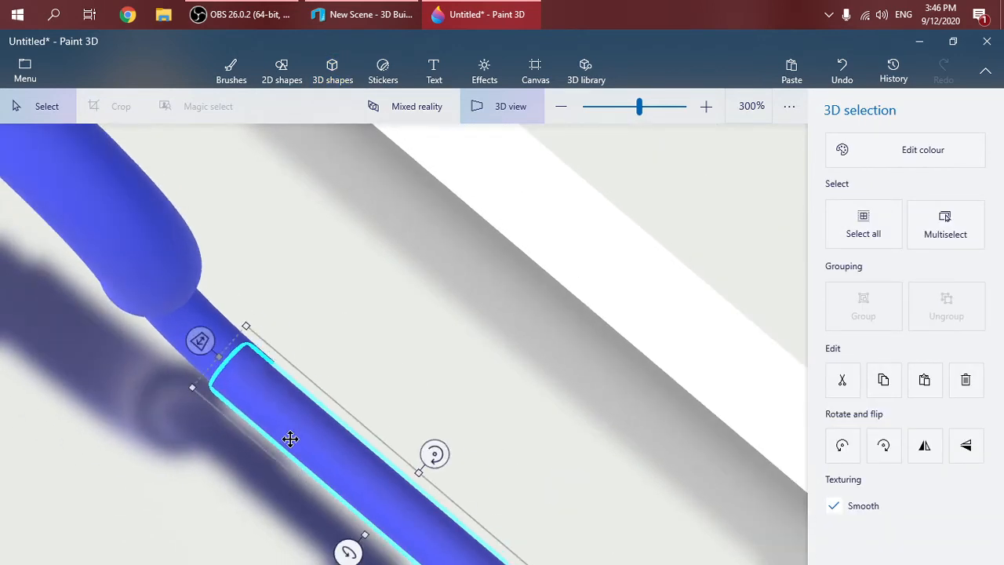
{"action": "left_click_drag", "start_coordinate": [248, 326], "coordinate": [255, 318]}
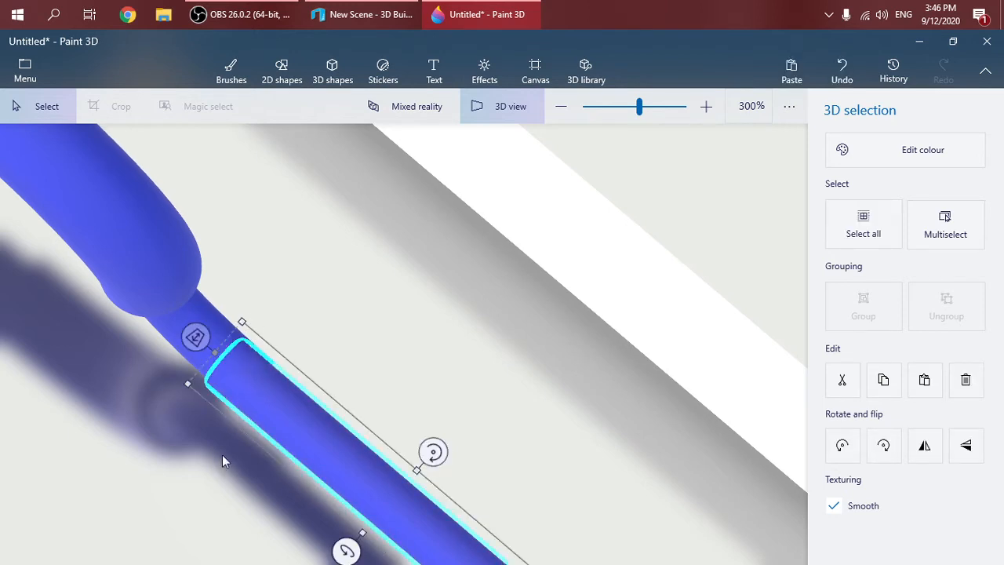
Shift the thin cylinder's end flush into the small curve's lower end and deselect it
{"action": "left_click_drag", "start_coordinate": [262, 403], "coordinate": [264, 401]}
{"action": "left_click", "coordinate": [340, 369]}
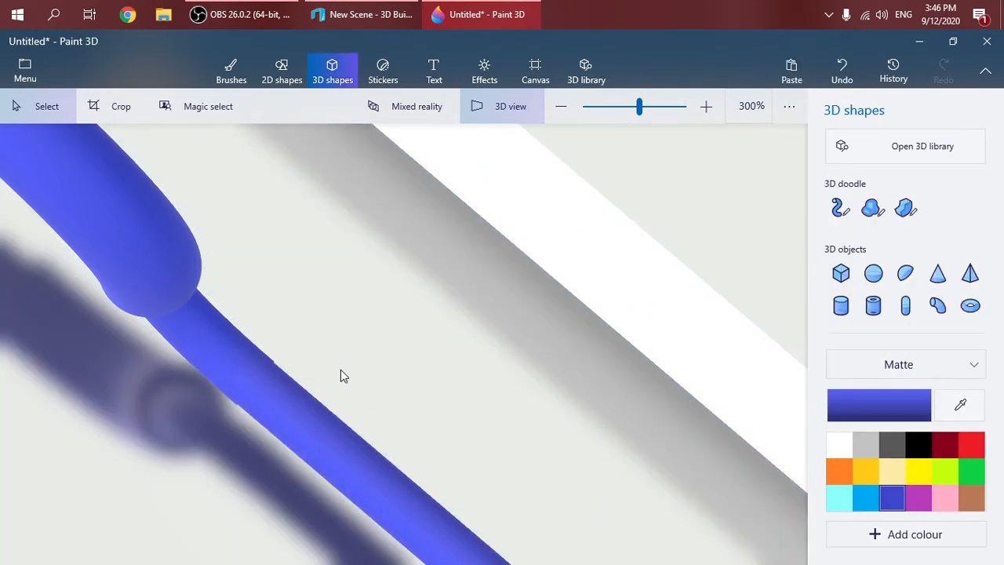
Draw a small curved cylinder beyond the thin cylinder's free end and rotate it 90° on the z-axis
{"action": "right_click_drag", "start_coordinate": [341, 369], "coordinate": [408, 309]}
{"action": "scroll", "coordinate": [413, 372], "scroll_direction": "down", "scroll_amount": 2}
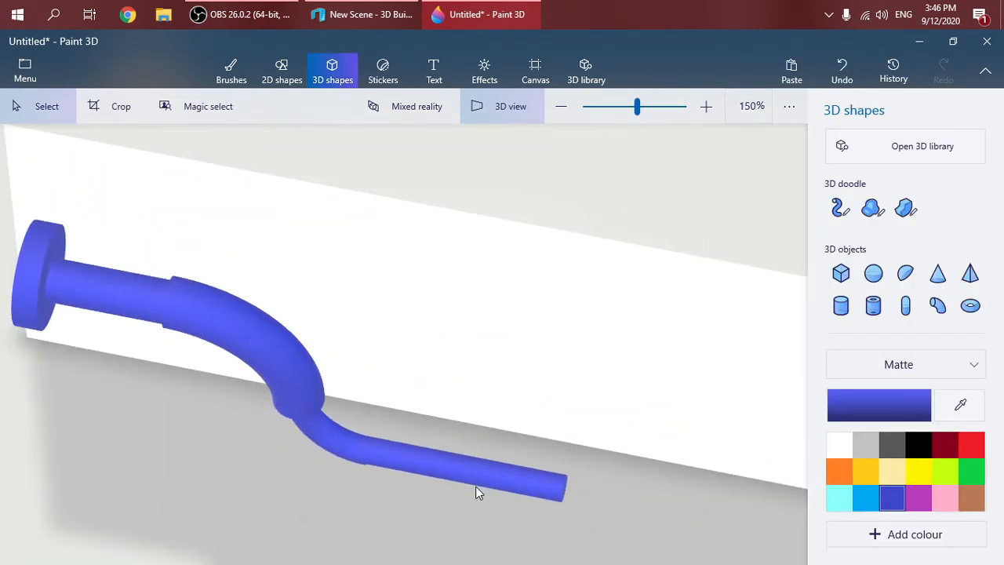
{"action": "scroll", "coordinate": [475, 487], "scroll_direction": "down", "scroll_amount": 1}
{"action": "right_click_drag", "start_coordinate": [439, 512], "coordinate": [420, 461]}
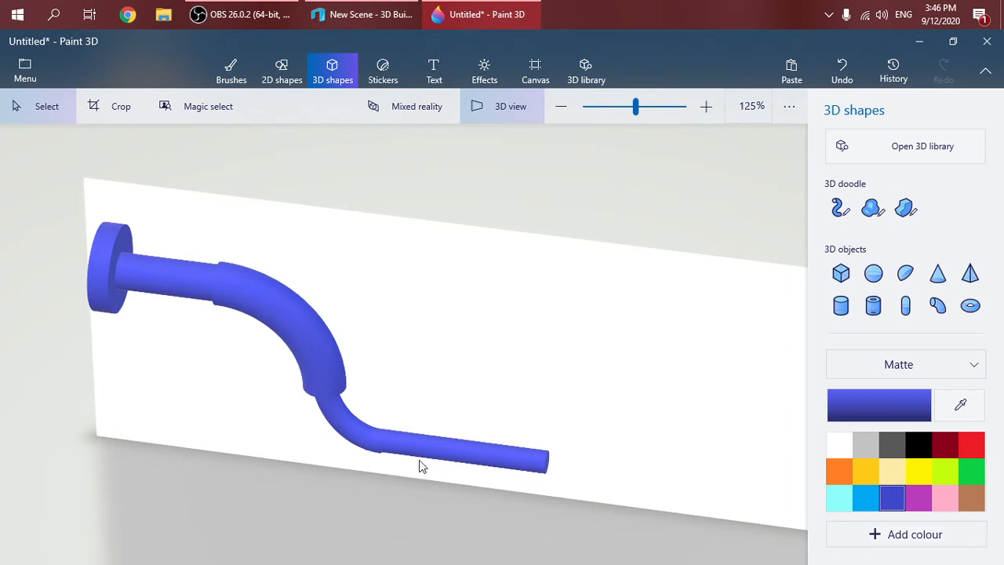
{"action": "right_click_drag", "start_coordinate": [499, 493], "coordinate": [496, 493]}
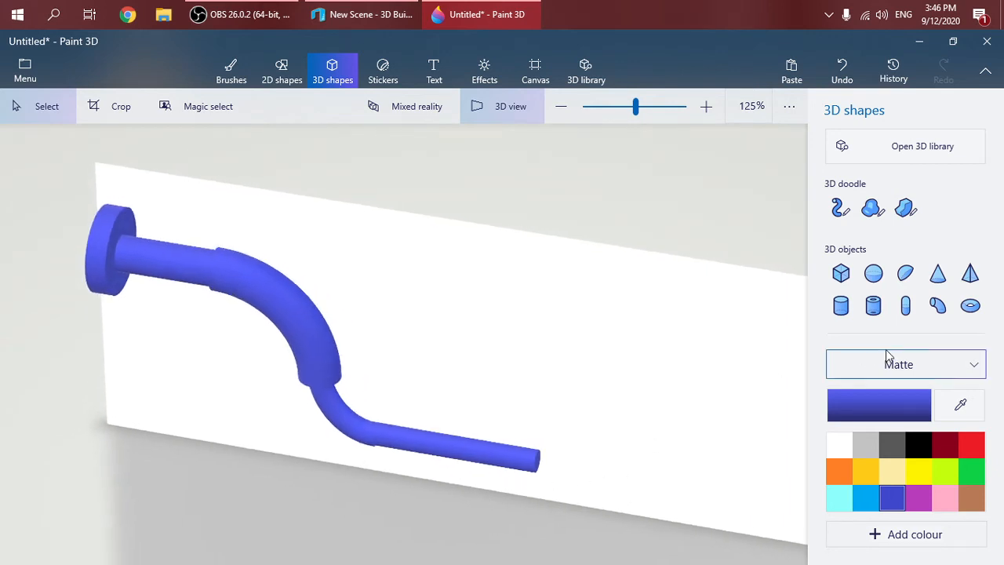
{"action": "left_click", "coordinate": [937, 306]}
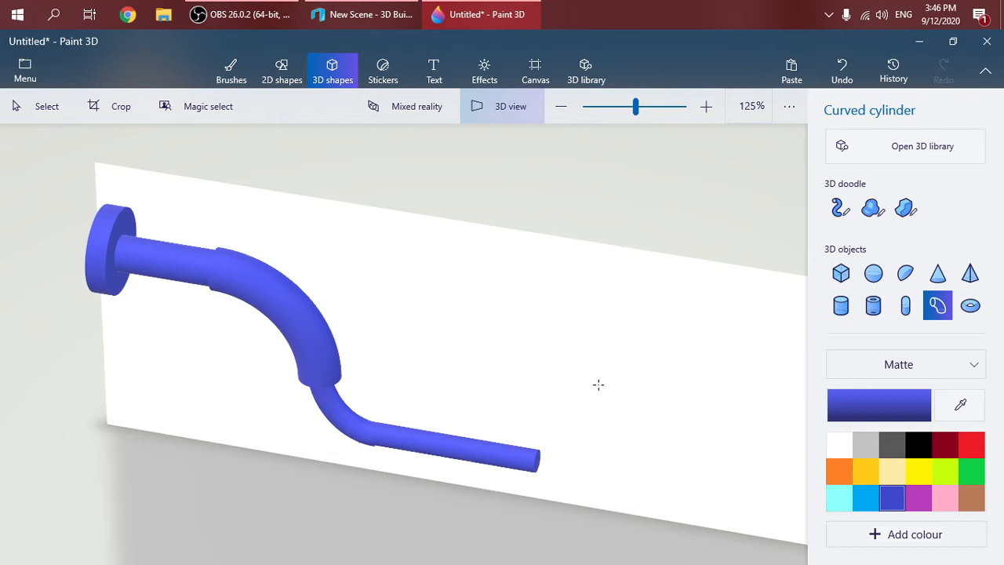
{"action": "left_click_drag", "start_coordinate": [589, 373], "coordinate": [606, 398]}
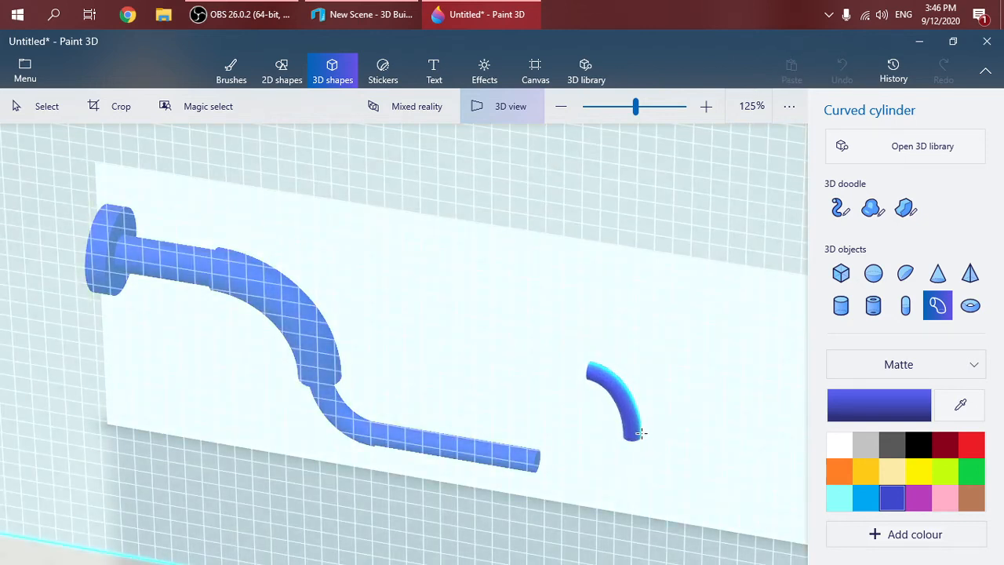
{"action": "left_click_drag", "start_coordinate": [641, 433], "coordinate": [639, 437]}
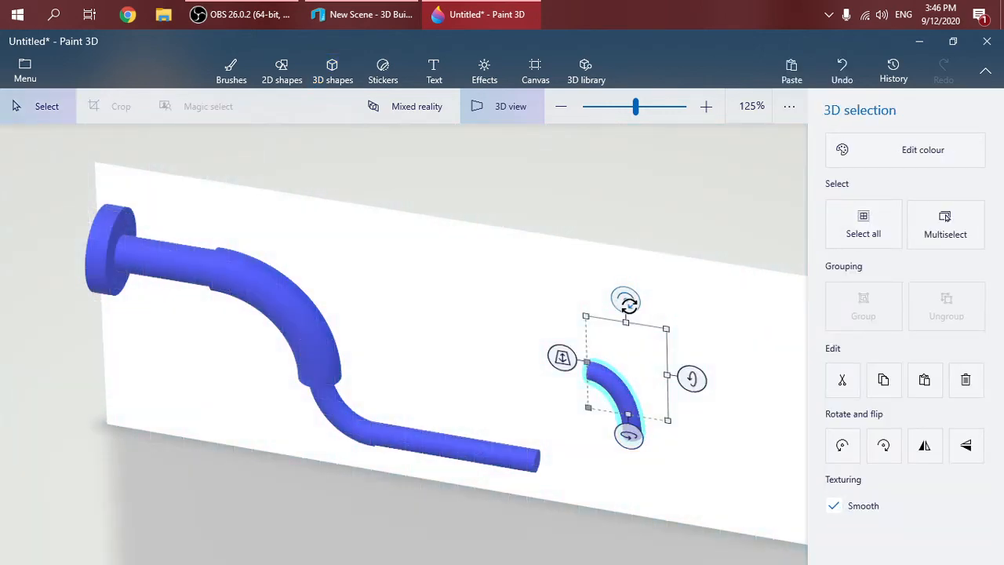
{"action": "left_click_drag", "start_coordinate": [628, 297], "coordinate": [683, 411]}
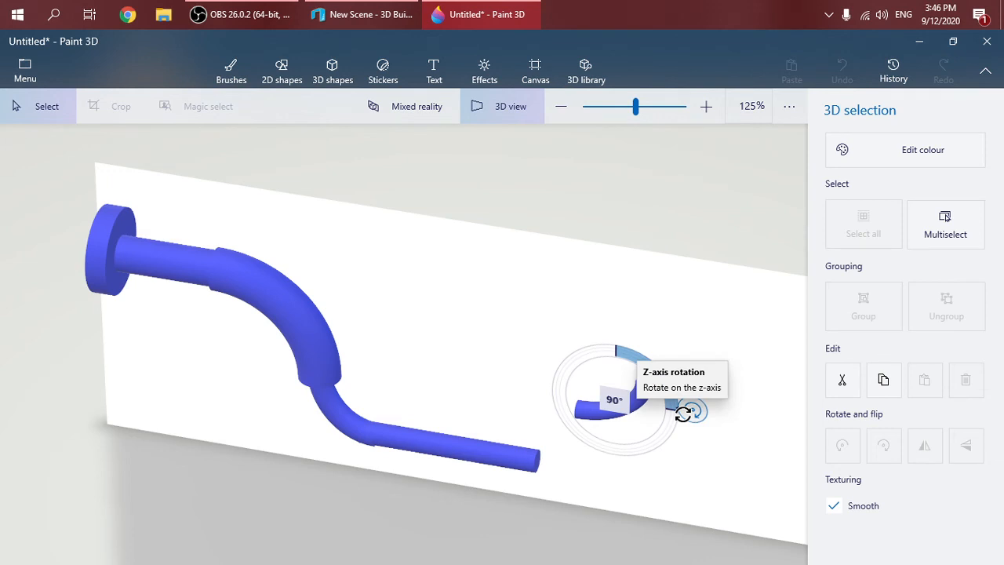
Adjust the new curved cylinder's depth and place its lower end against the thin cylinder's free end
{"action": "left_click_drag", "start_coordinate": [629, 423], "coordinate": [585, 474]}
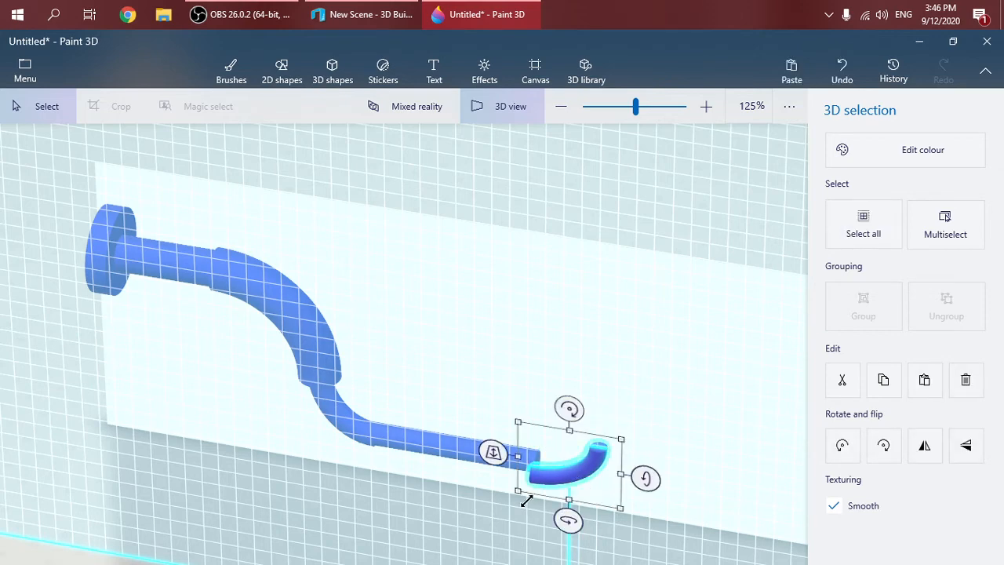
{"action": "left_click_drag", "start_coordinate": [493, 453], "coordinate": [486, 396]}
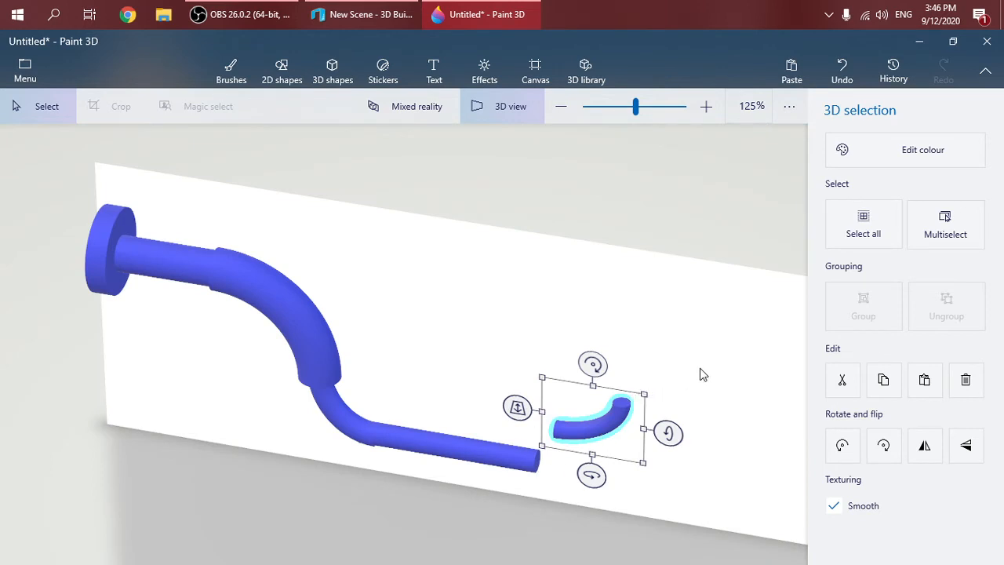
{"action": "left_click_drag", "start_coordinate": [703, 375], "coordinate": [541, 463]}
{"action": "left_click_drag", "start_coordinate": [480, 461], "coordinate": [585, 395]}
{"action": "left_click_drag", "start_coordinate": [595, 458], "coordinate": [576, 444]}
{"action": "scroll", "coordinate": [575, 477], "scroll_direction": "up", "scroll_amount": 10}
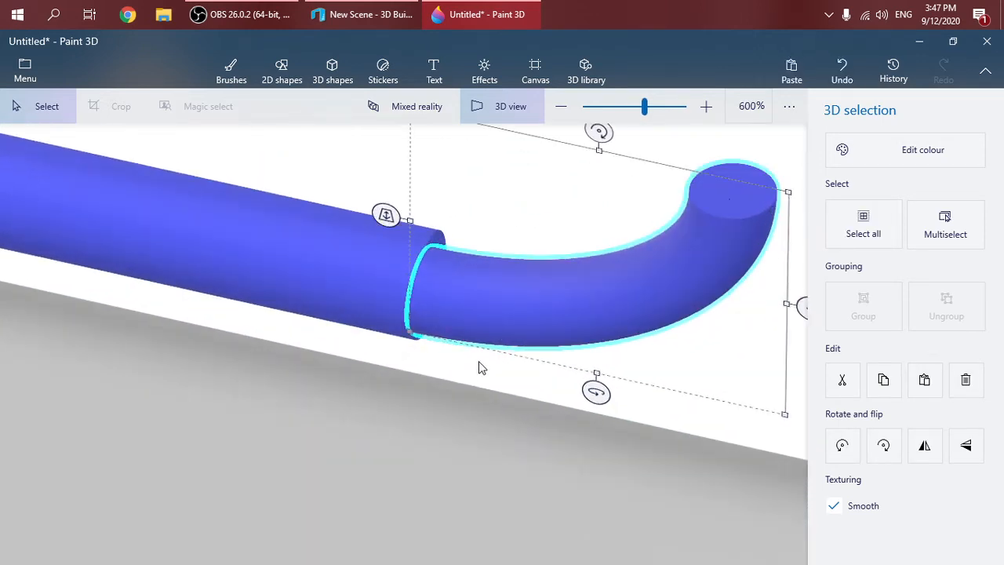
{"action": "scroll", "coordinate": [546, 309], "scroll_direction": "down", "scroll_amount": 2}
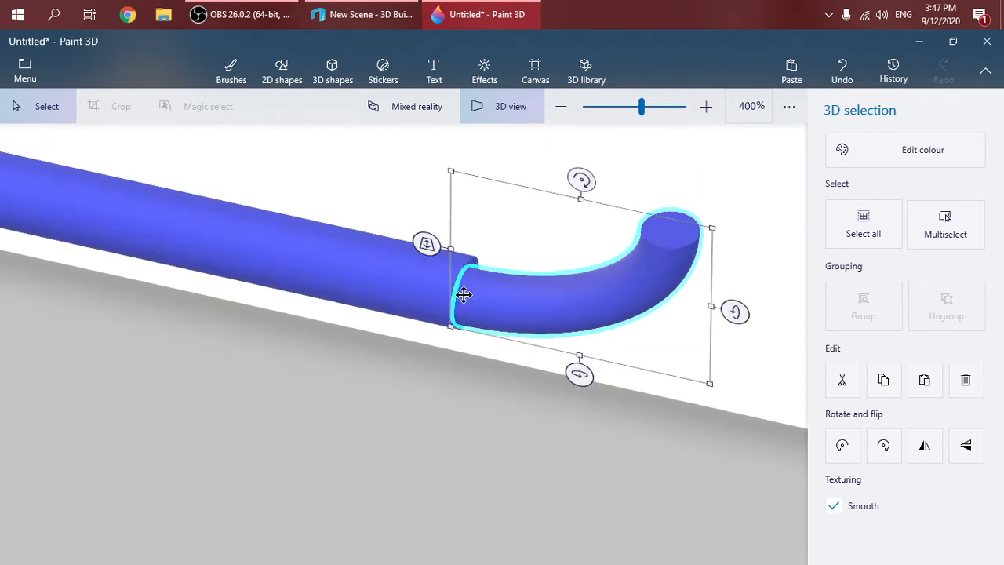
Enlarge the new curved cylinder to the thin cylinder's thickness and align it flush with the cylinder's end
{"action": "left_click_drag", "start_coordinate": [710, 384], "coordinate": [754, 416]}
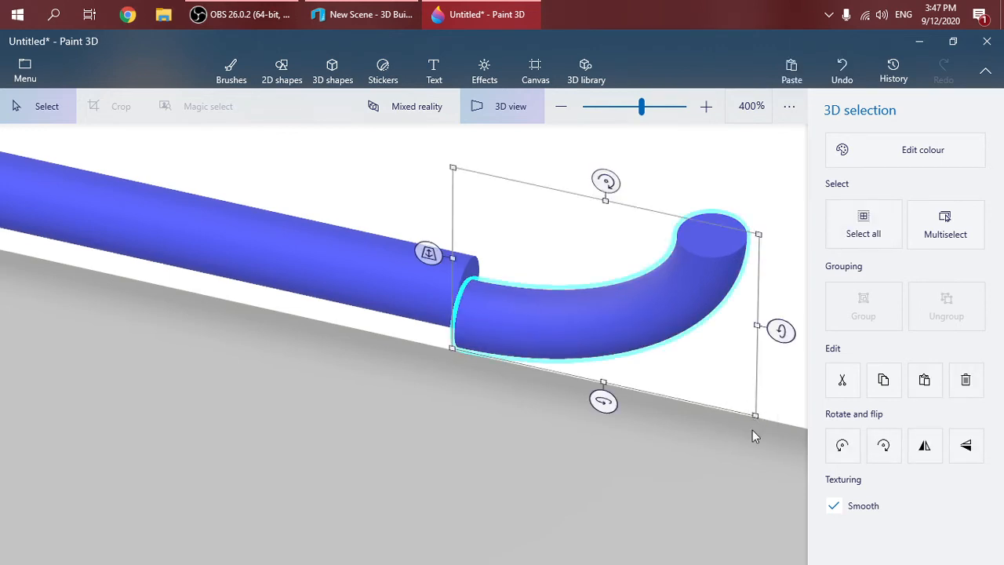
{"action": "left_click_drag", "start_coordinate": [569, 340], "coordinate": [573, 323]}
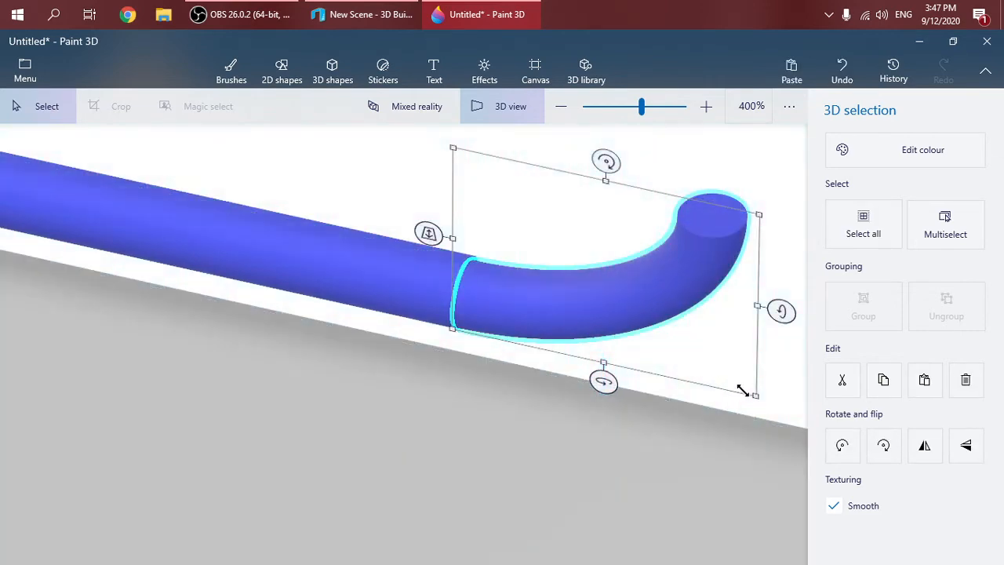
{"action": "left_click_drag", "start_coordinate": [753, 397], "coordinate": [757, 406]}
{"action": "left_click_drag", "start_coordinate": [541, 329], "coordinate": [541, 321]}
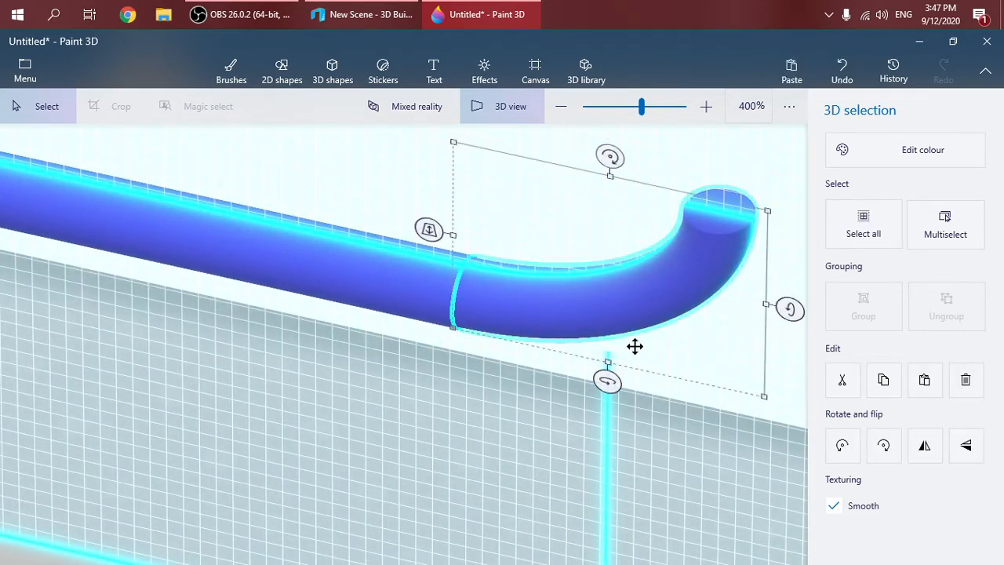
{"action": "left_click_drag", "start_coordinate": [763, 396], "coordinate": [764, 395]}
{"action": "left_click_drag", "start_coordinate": [544, 329], "coordinate": [544, 325]}
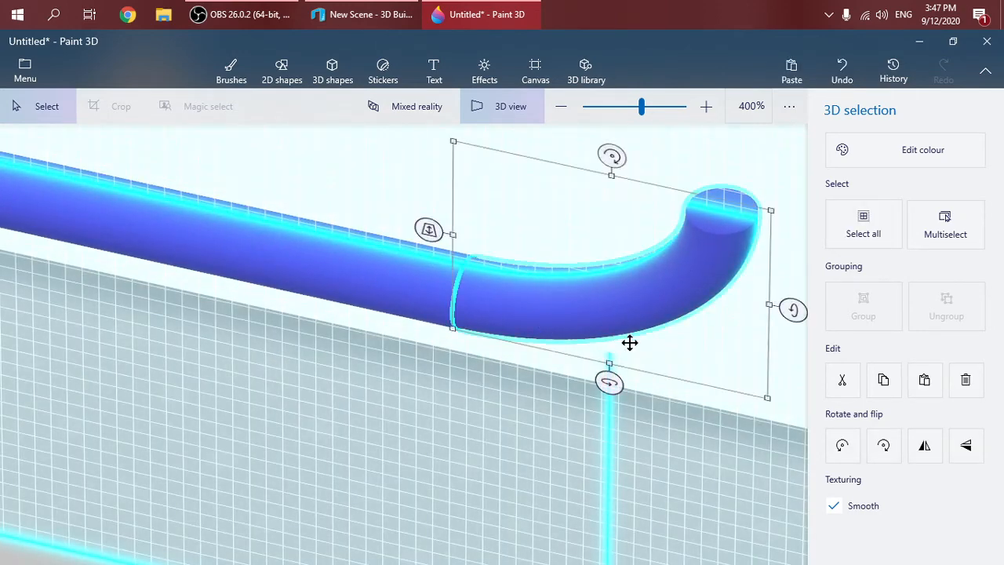
{"action": "left_click_drag", "start_coordinate": [765, 399], "coordinate": [766, 399]}
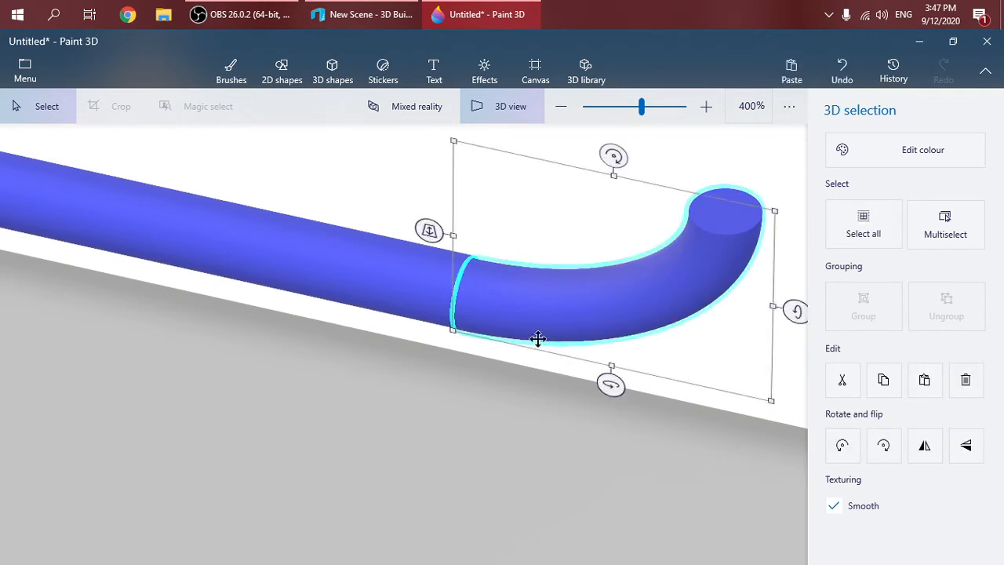
{"action": "left_click_drag", "start_coordinate": [527, 315], "coordinate": [526, 312]}
{"action": "left_click", "coordinate": [390, 374]}
Draw another small curved cylinder above the pipe's upturned end and rotate it 270° on the z-axis
{"action": "scroll", "coordinate": [390, 374], "scroll_direction": "down", "scroll_amount": 3}
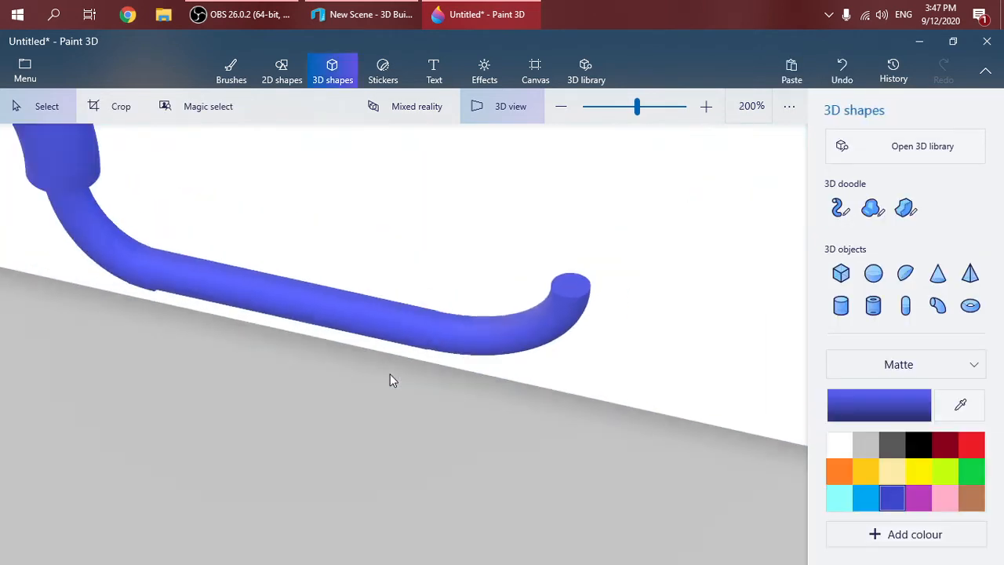
{"action": "right_click_drag", "start_coordinate": [268, 416], "coordinate": [308, 376]}
{"action": "scroll", "coordinate": [314, 367], "scroll_direction": "down", "scroll_amount": 2}
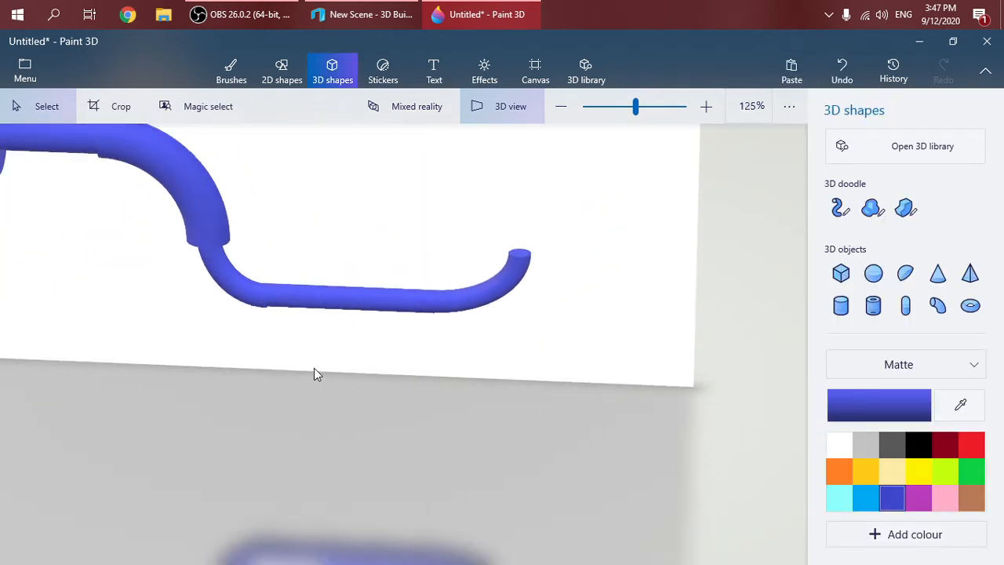
{"action": "left_click", "coordinate": [938, 307]}
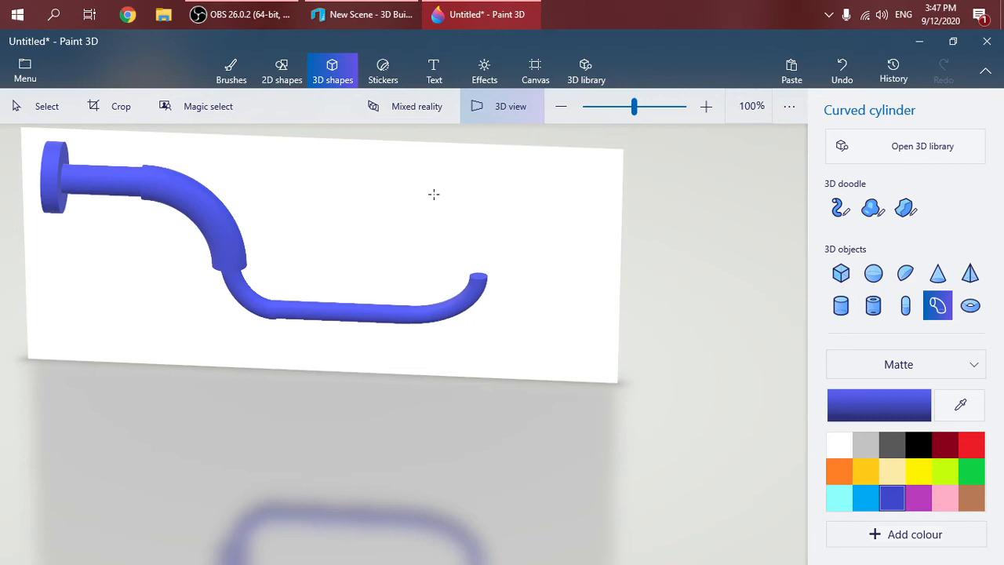
{"action": "mouse_move", "coordinate": [434, 194]}
{"action": "left_mouse_down"}
{"action": "mouse_move", "coordinate": [471, 201]}
{"action": "mouse_move", "coordinate": [483, 221]}
{"action": "left_mouse_up"}
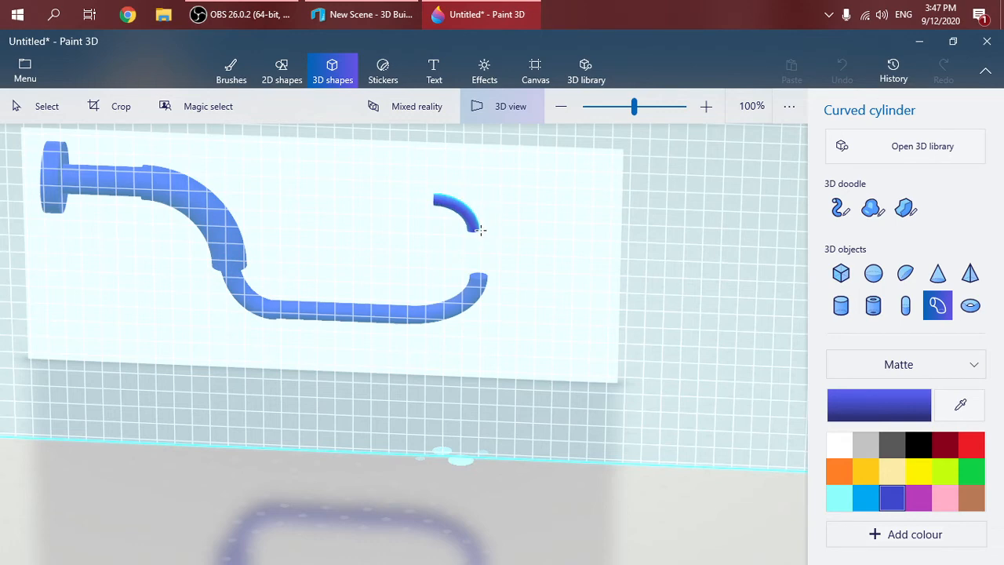
{"action": "left_click_drag", "start_coordinate": [487, 235], "coordinate": [497, 226]}
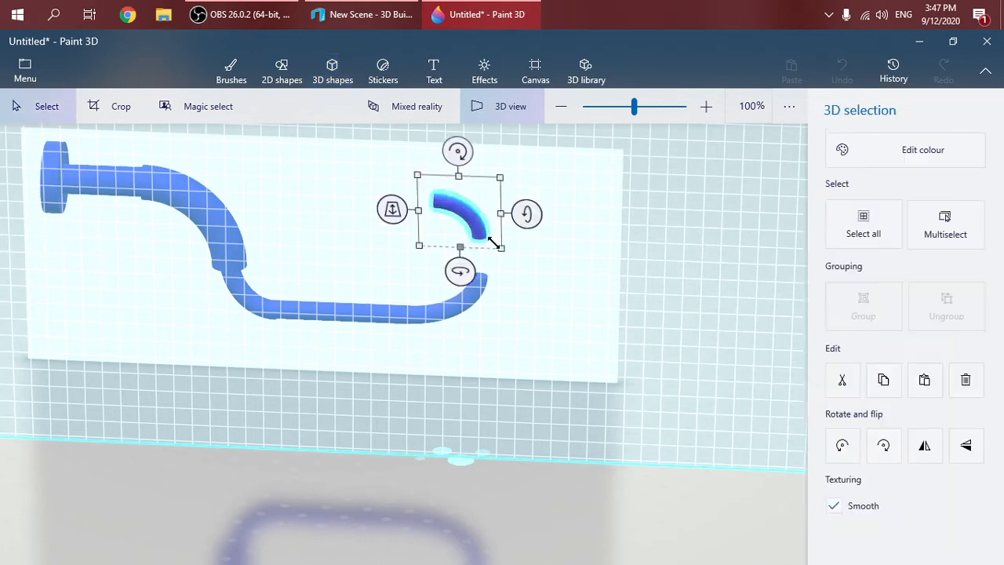
{"action": "scroll", "coordinate": [563, 302], "scroll_direction": "up", "scroll_amount": 3}
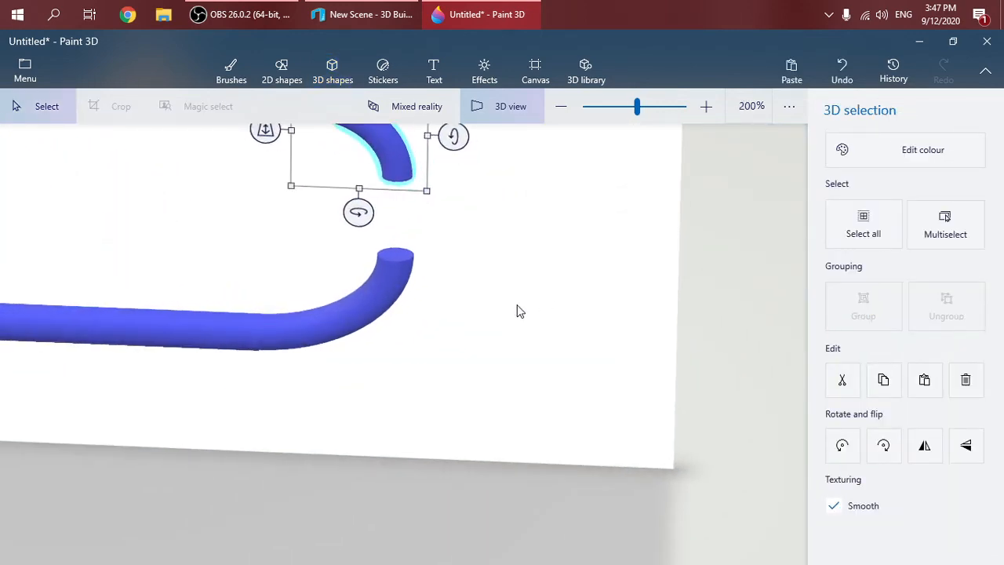
{"action": "scroll", "coordinate": [374, 276], "scroll_direction": "down", "scroll_amount": 4}
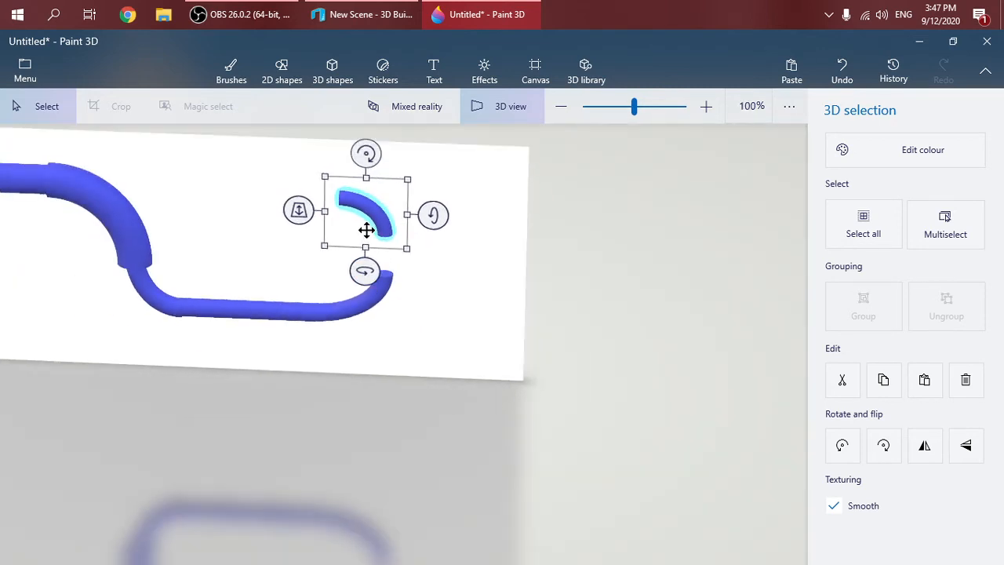
{"action": "left_click_drag", "start_coordinate": [366, 153], "coordinate": [282, 260]}
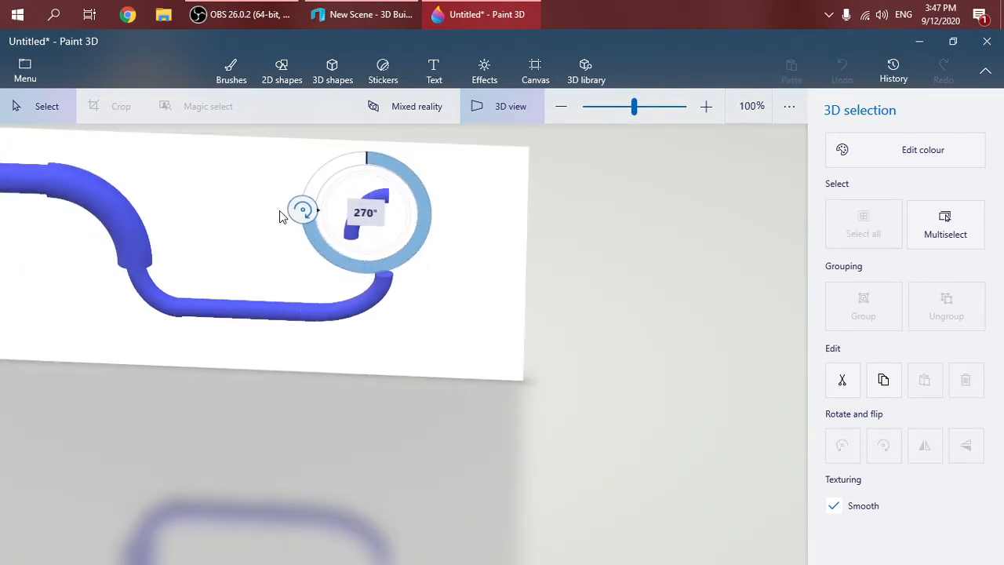
{"action": "left_click_drag", "start_coordinate": [279, 213], "coordinate": [297, 221]}
Move the rotated curved cylinder to the pipe's upturned end and adjust its depth to match the pipe
{"action": "left_click_drag", "start_coordinate": [372, 217], "coordinate": [399, 240]}
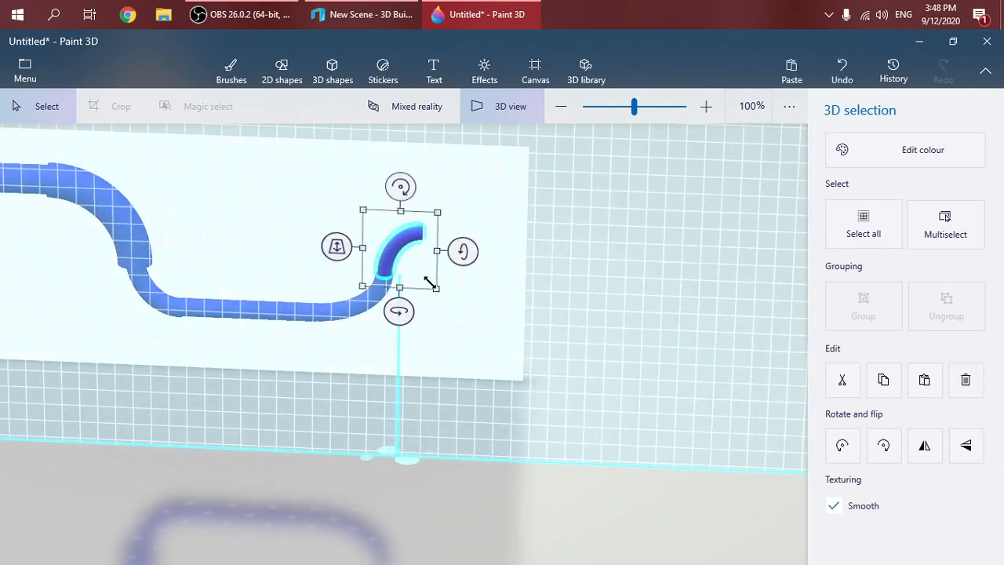
{"action": "left_click_drag", "start_coordinate": [335, 248], "coordinate": [335, 185]}
{"action": "right_click_drag", "start_coordinate": [508, 276], "coordinate": [325, 414]}
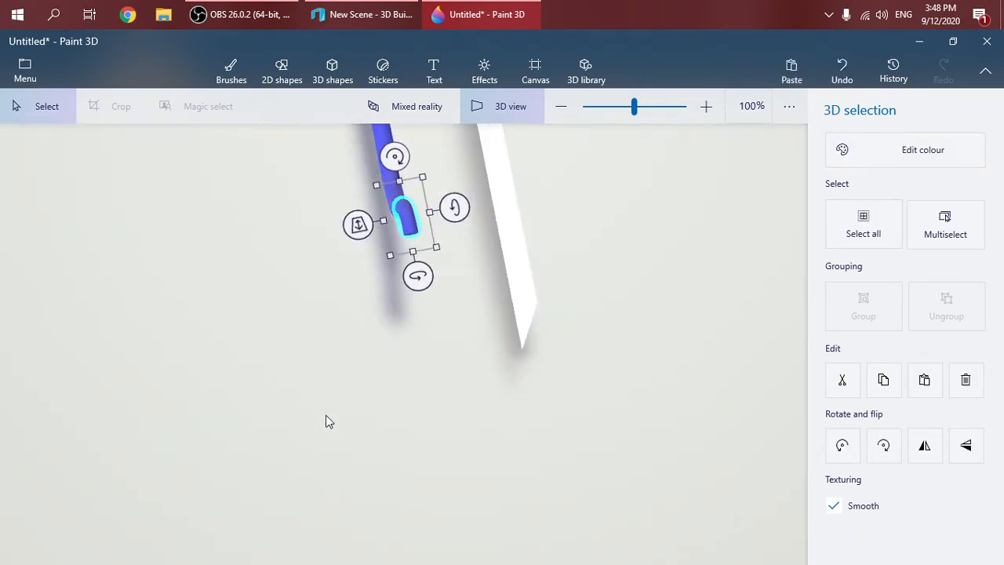
{"action": "left_click_drag", "start_coordinate": [358, 225], "coordinate": [361, 273]}
{"action": "right_click_drag", "start_coordinate": [349, 374], "coordinate": [524, 255]}
{"action": "scroll", "coordinate": [525, 256], "scroll_direction": "up", "scroll_amount": 4}
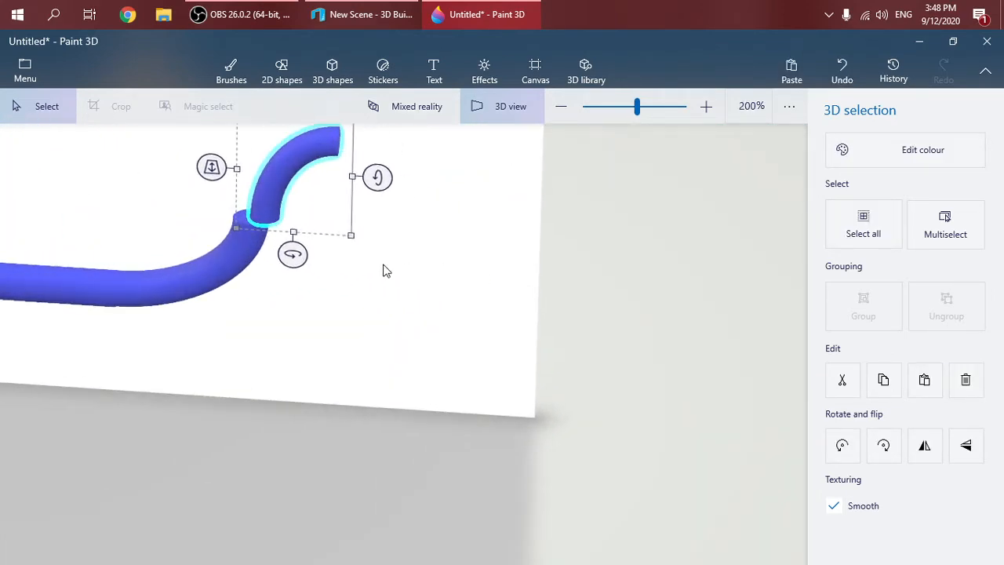
{"action": "mouse_move", "coordinate": [385, 287]}
{"action": "right_mouse_down"}
{"action": "mouse_move", "coordinate": [401, 271]}
{"action": "mouse_move", "coordinate": [402, 289]}
{"action": "right_mouse_up"}
{"action": "left_click_drag", "start_coordinate": [388, 282], "coordinate": [470, 333]}
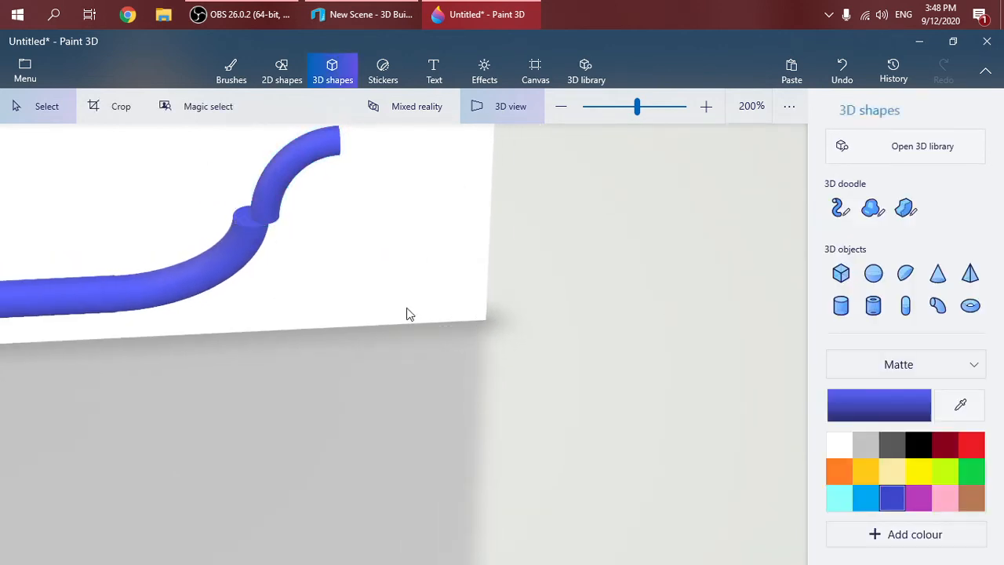
{"action": "right_click_drag", "start_coordinate": [405, 314], "coordinate": [348, 268]}
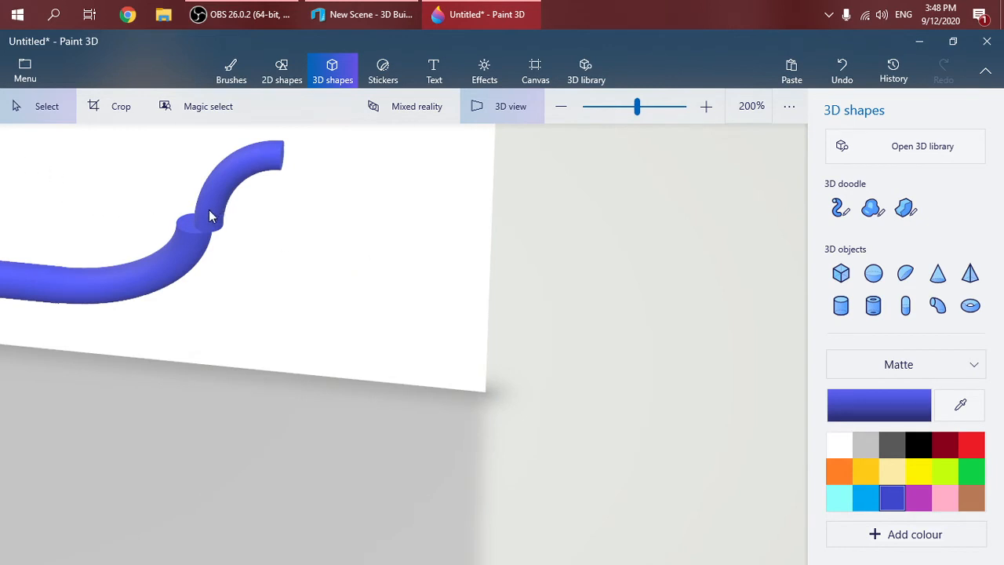
Enlarge the last curved cylinder to the pipe's thickness and fit its lower end over the upturned end
{"action": "left_click_drag", "start_coordinate": [209, 216], "coordinate": [200, 209]}
{"action": "left_click_drag", "start_coordinate": [280, 244], "coordinate": [292, 255]}
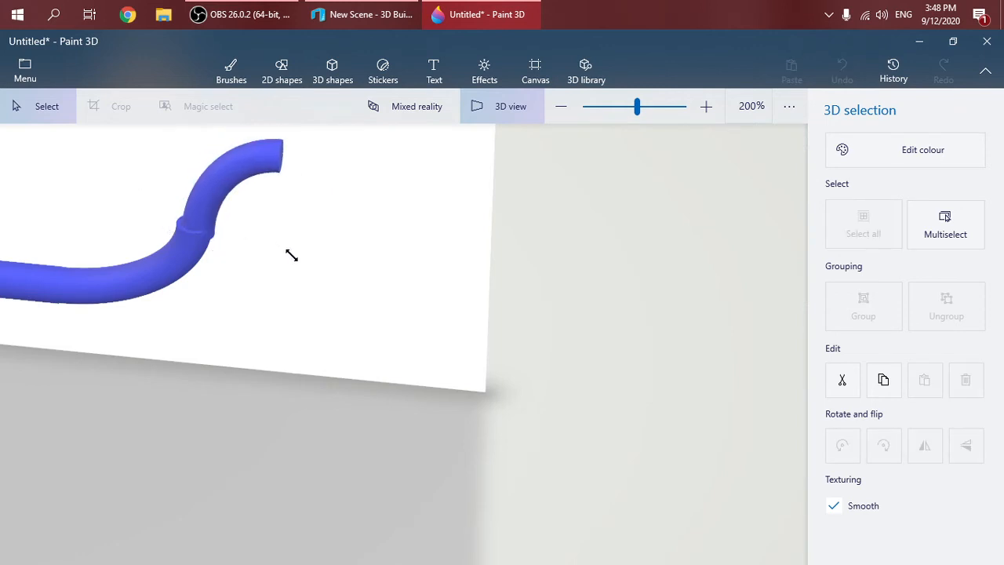
{"action": "left_click_drag", "start_coordinate": [205, 207], "coordinate": [201, 198]}
{"action": "left_click_drag", "start_coordinate": [291, 238], "coordinate": [298, 245]}
{"action": "left_click_drag", "start_coordinate": [182, 197], "coordinate": [196, 204]}
{"action": "left_click_drag", "start_coordinate": [293, 241], "coordinate": [298, 247]}
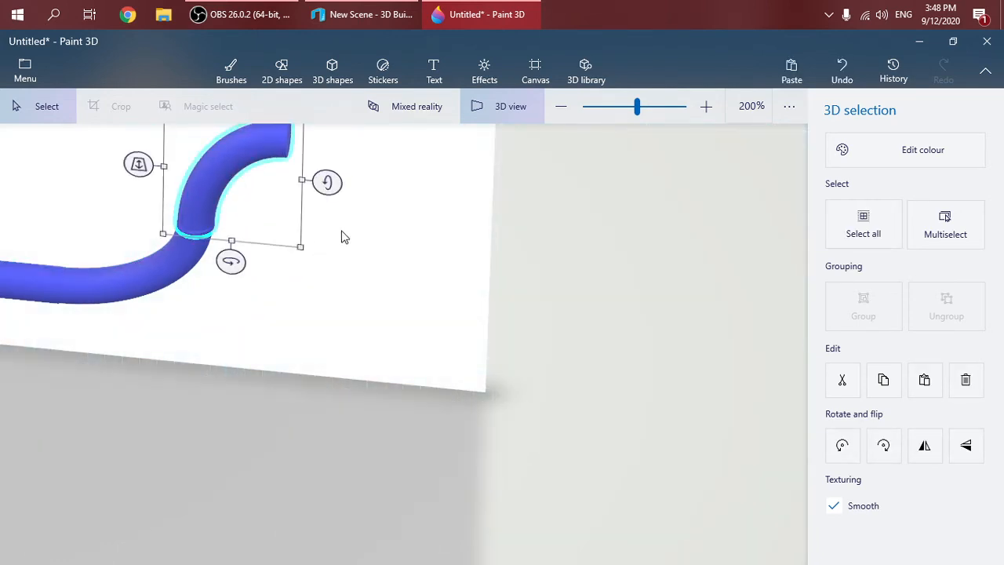
Shift the last curved cylinder slightly sideways so its depth lines up with the rest of the pipe
{"action": "right_click_drag", "start_coordinate": [342, 235], "coordinate": [157, 393]}
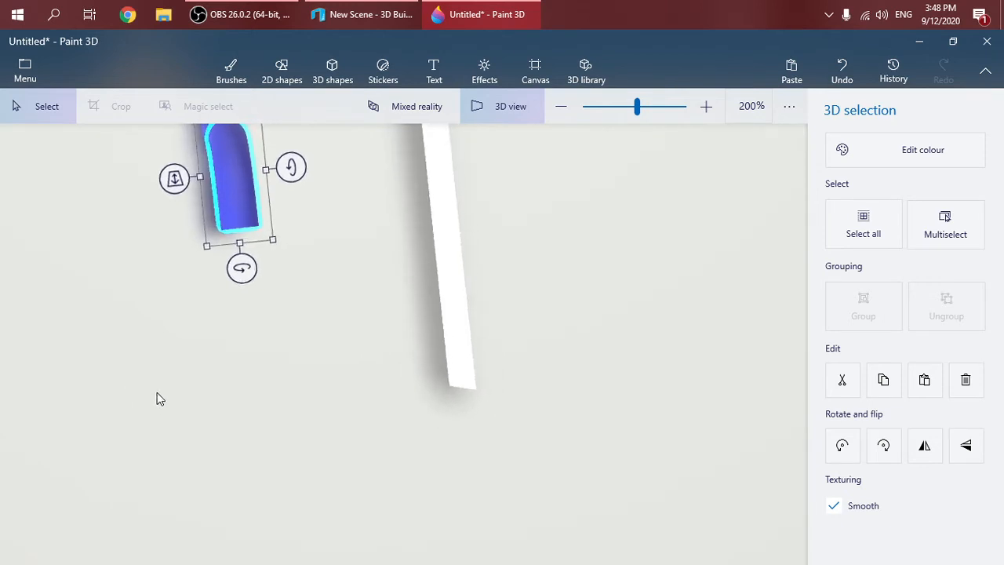
{"action": "left_click", "coordinate": [338, 223]}
{"action": "right_click_drag", "start_coordinate": [341, 204], "coordinate": [319, 188]}
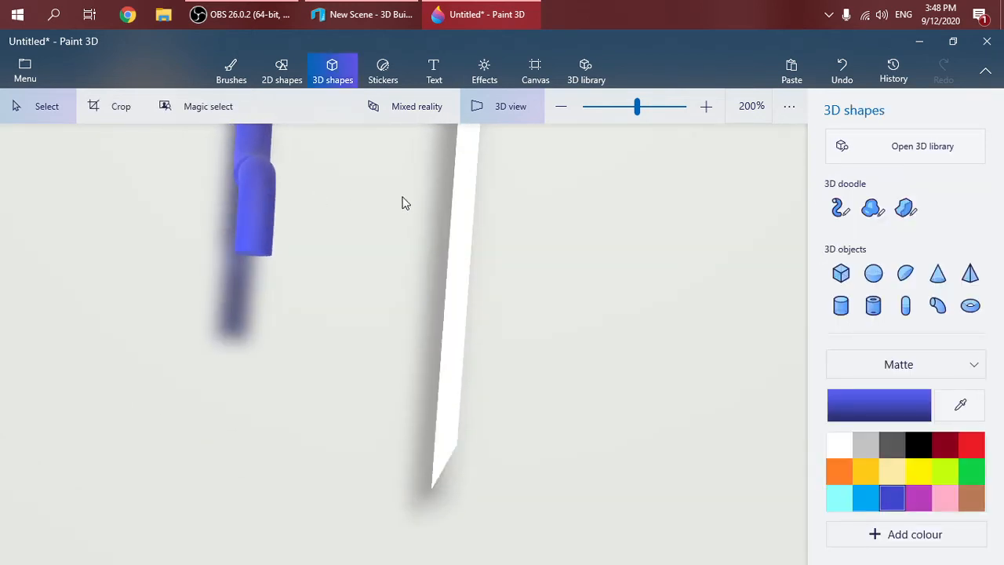
{"action": "middle_click_drag", "start_coordinate": [380, 190], "coordinate": [421, 334]}
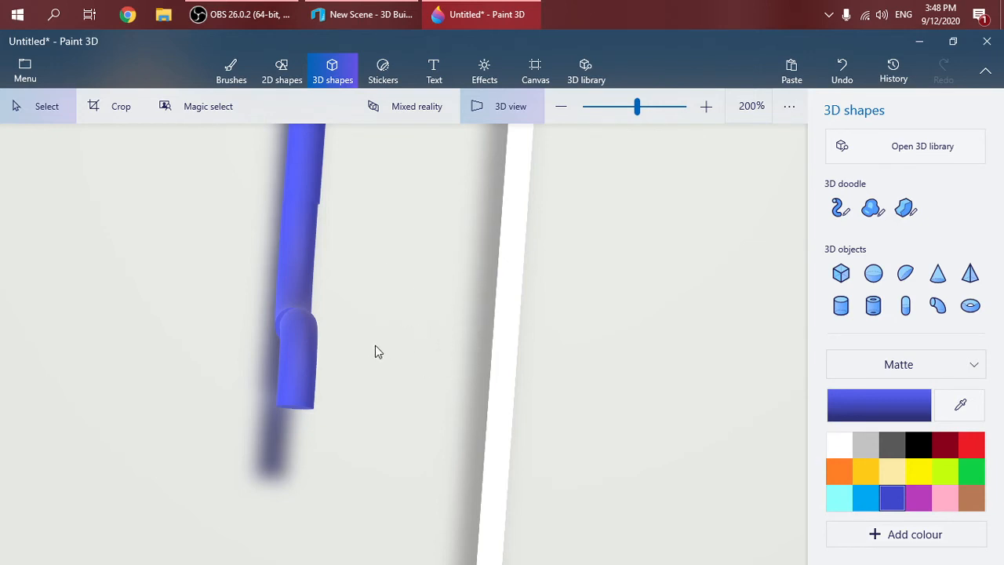
{"action": "left_click_drag", "start_coordinate": [375, 351], "coordinate": [374, 317]}
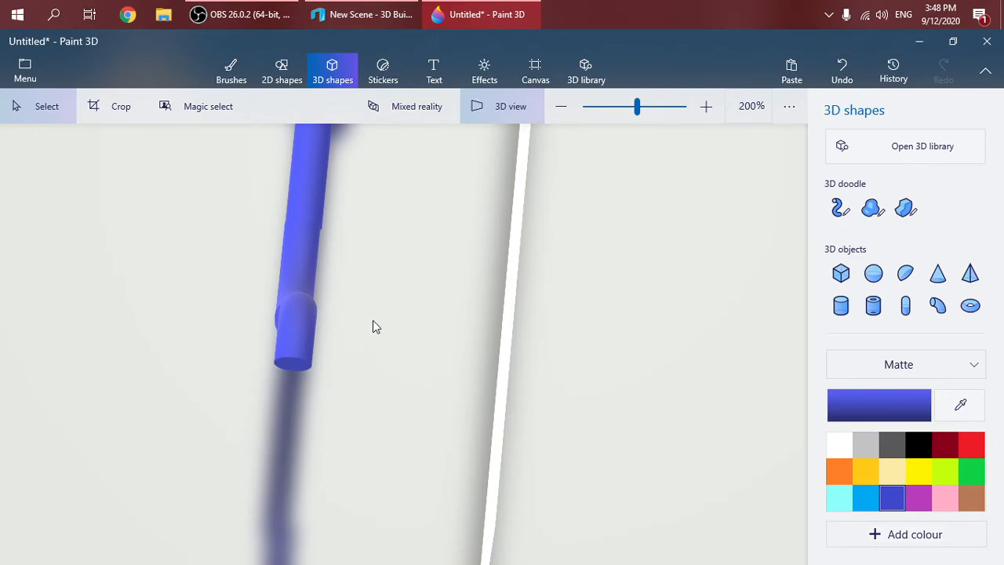
{"action": "left_click", "coordinate": [365, 8]}
{"action": "left_click", "coordinate": [462, 6]}
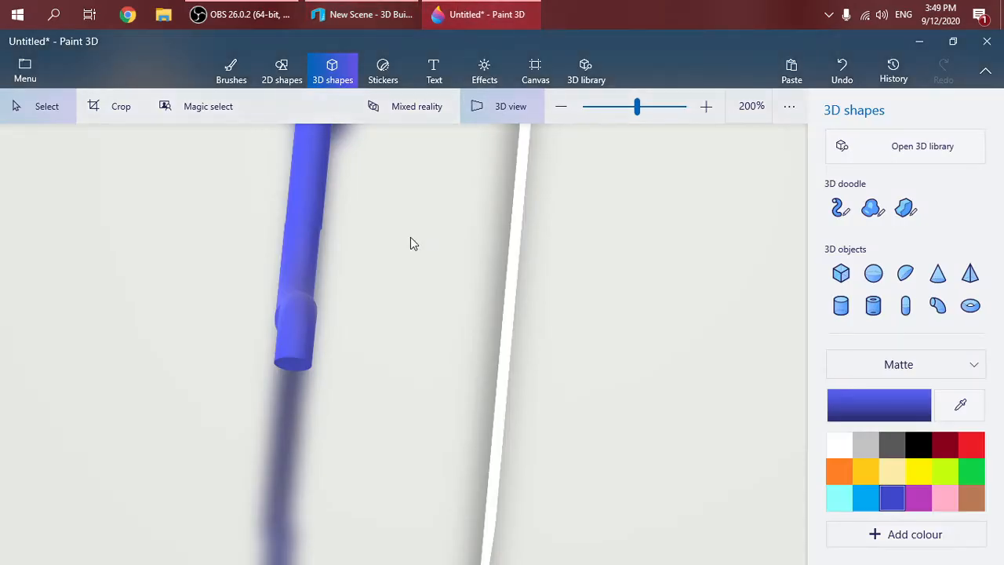
{"action": "left_click_drag", "start_coordinate": [398, 317], "coordinate": [558, 341]}
{"action": "left_click", "coordinate": [501, 314]}
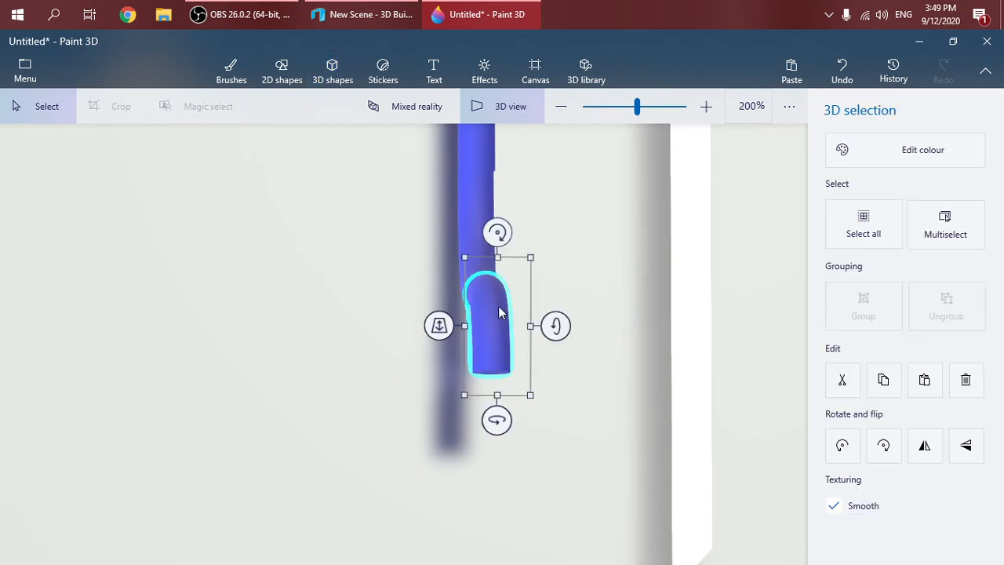
{"action": "scroll", "coordinate": [492, 307], "scroll_direction": "up", "scroll_amount": 3}
{"action": "left_click_drag", "start_coordinate": [489, 304], "coordinate": [480, 305]}
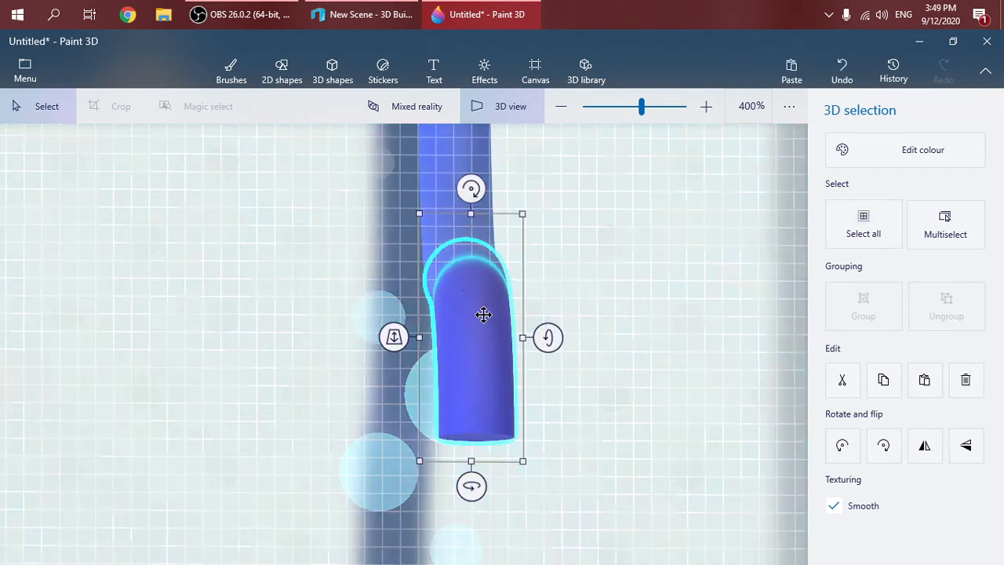
Draw a small cone beside the pipe's open upper end and rotate it to point away from the pipe
{"action": "left_click", "coordinate": [250, 366]}
{"action": "right_click_drag", "start_coordinate": [250, 367], "coordinate": [361, 214]}
{"action": "scroll", "coordinate": [371, 283], "scroll_direction": "down", "scroll_amount": 5}
{"action": "scroll", "coordinate": [404, 248], "scroll_direction": "down", "scroll_amount": 1}
{"action": "right_click_drag", "start_coordinate": [404, 248], "coordinate": [529, 410]}
{"action": "scroll", "coordinate": [527, 408], "scroll_direction": "up", "scroll_amount": 3}
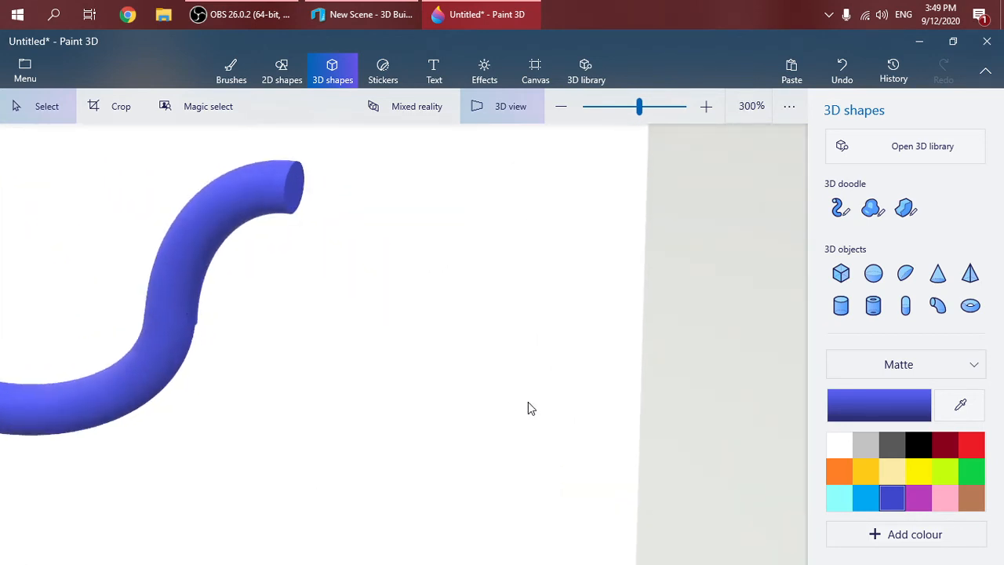
{"action": "scroll", "coordinate": [462, 362], "scroll_direction": "down", "scroll_amount": 1}
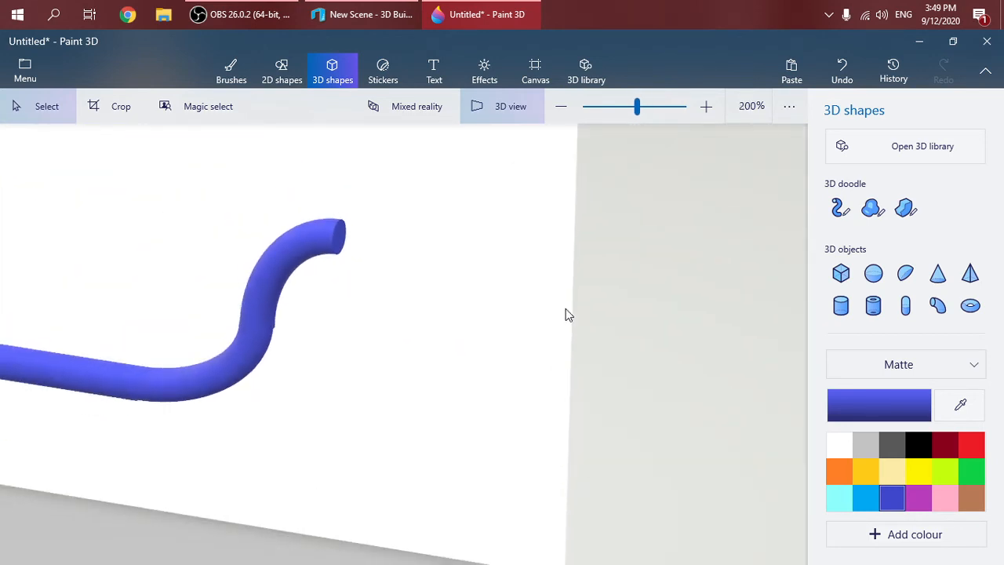
{"action": "left_click", "coordinate": [937, 274]}
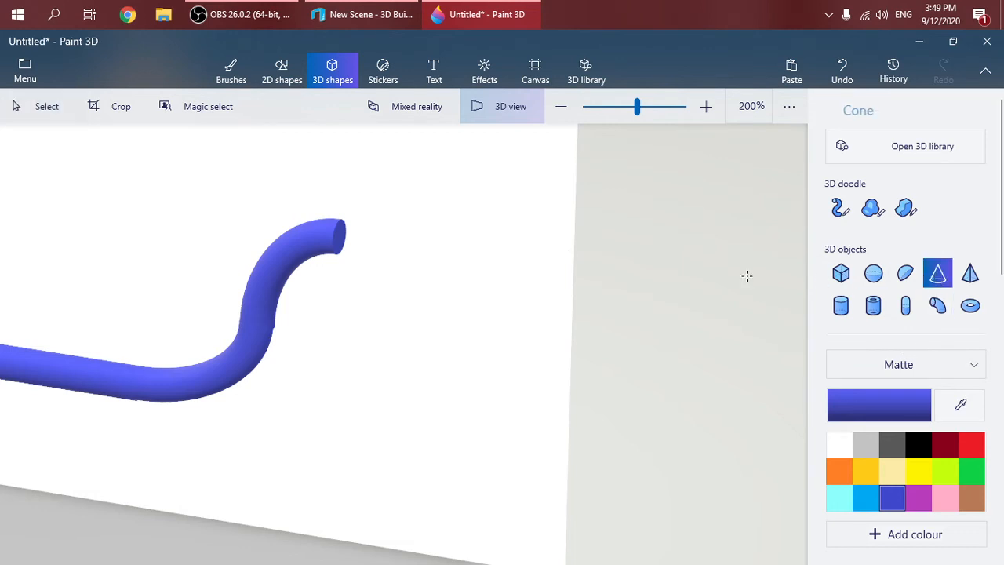
{"action": "left_click_drag", "start_coordinate": [456, 204], "coordinate": [486, 279]}
{"action": "mouse_move", "coordinate": [573, 218]}
{"action": "left_mouse_down"}
{"action": "mouse_move", "coordinate": [577, 244]}
{"action": "mouse_move", "coordinate": [573, 215]}
{"action": "mouse_move", "coordinate": [572, 225]}
{"action": "left_mouse_up"}
{"action": "left_click_drag", "start_coordinate": [471, 165], "coordinate": [531, 244]}
Move the cone onto the pipe's open end and enlarge its base to match the pipe's thickness
{"action": "left_click_drag", "start_coordinate": [452, 240], "coordinate": [360, 242]}
{"action": "left_click_drag", "start_coordinate": [300, 232], "coordinate": [419, 316]}
{"action": "scroll", "coordinate": [394, 283], "scroll_direction": "up", "scroll_amount": 5}
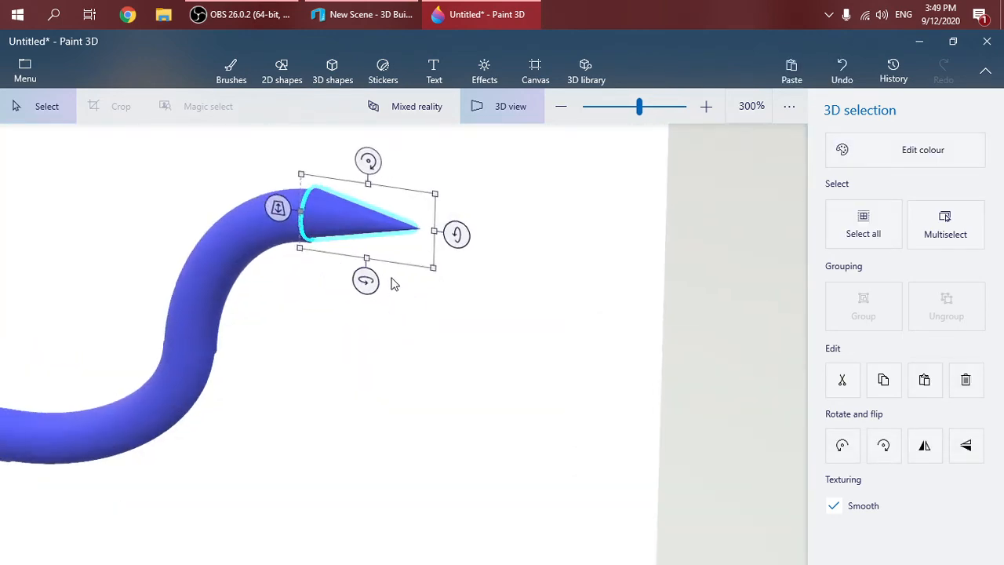
{"action": "middle_click_drag", "start_coordinate": [298, 268], "coordinate": [443, 456]}
{"action": "scroll", "coordinate": [438, 452], "scroll_direction": "up", "scroll_amount": 5}
{"action": "scroll", "coordinate": [435, 453], "scroll_direction": "down", "scroll_amount": 3}
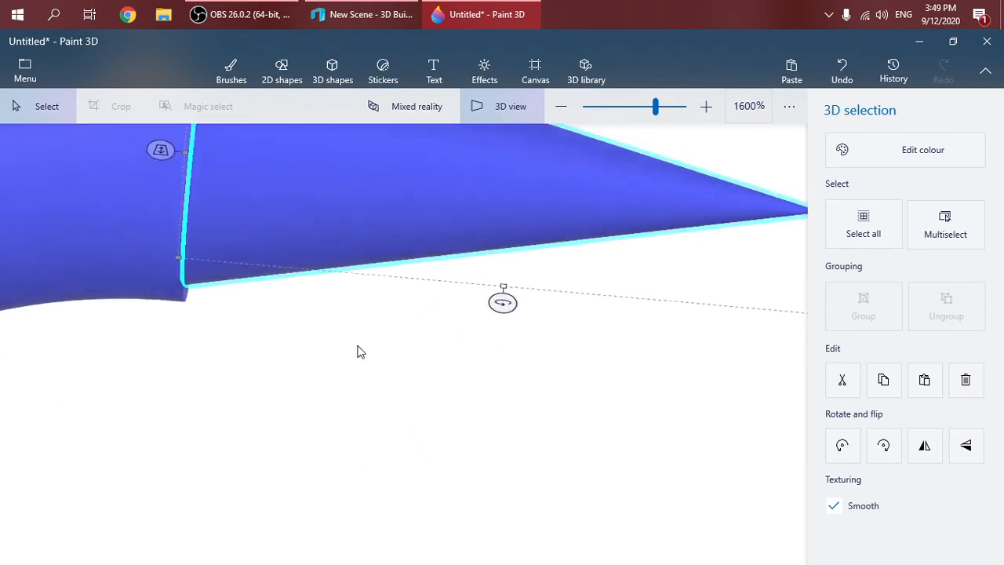
{"action": "scroll", "coordinate": [336, 294], "scroll_direction": "down", "scroll_amount": 4}
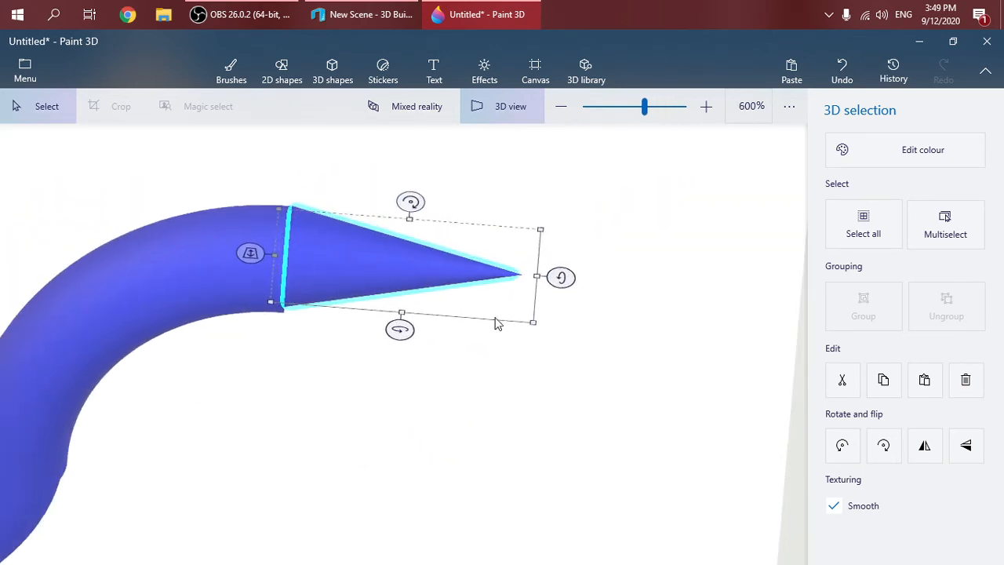
{"action": "left_click_drag", "start_coordinate": [530, 320], "coordinate": [537, 330]}
{"action": "scroll", "coordinate": [381, 370], "scroll_direction": "down", "scroll_amount": 5}
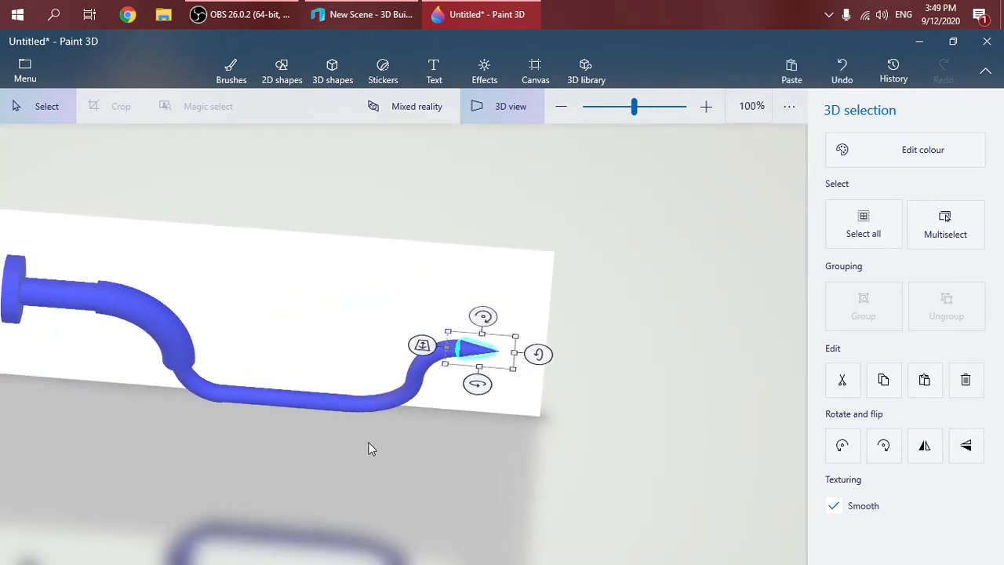
Group all the pipe's parts into one object and move it slightly lower on the canvas
{"action": "left_click", "coordinate": [373, 453]}
{"action": "left_click_drag", "start_coordinate": [406, 392], "coordinate": [468, 255]}
{"action": "scroll", "coordinate": [526, 278], "scroll_direction": "down", "scroll_amount": 2}
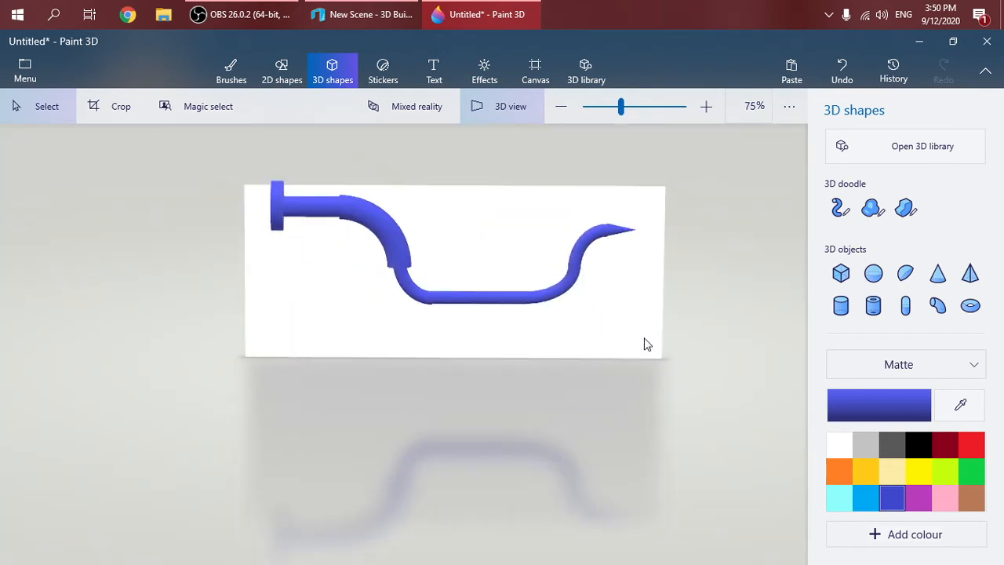
{"action": "left_click_drag", "start_coordinate": [650, 336], "coordinate": [260, 157]}
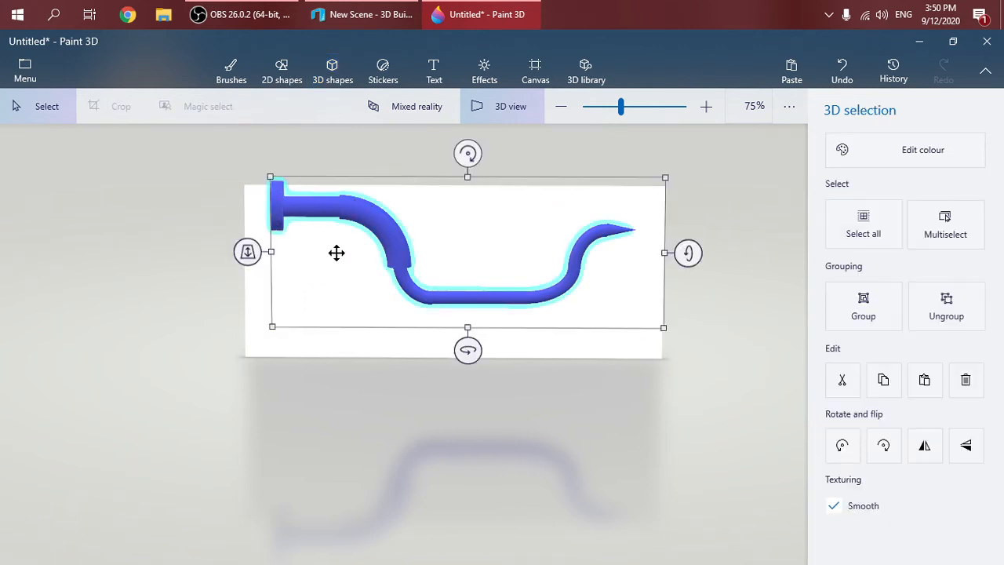
{"action": "left_click", "coordinate": [863, 306]}
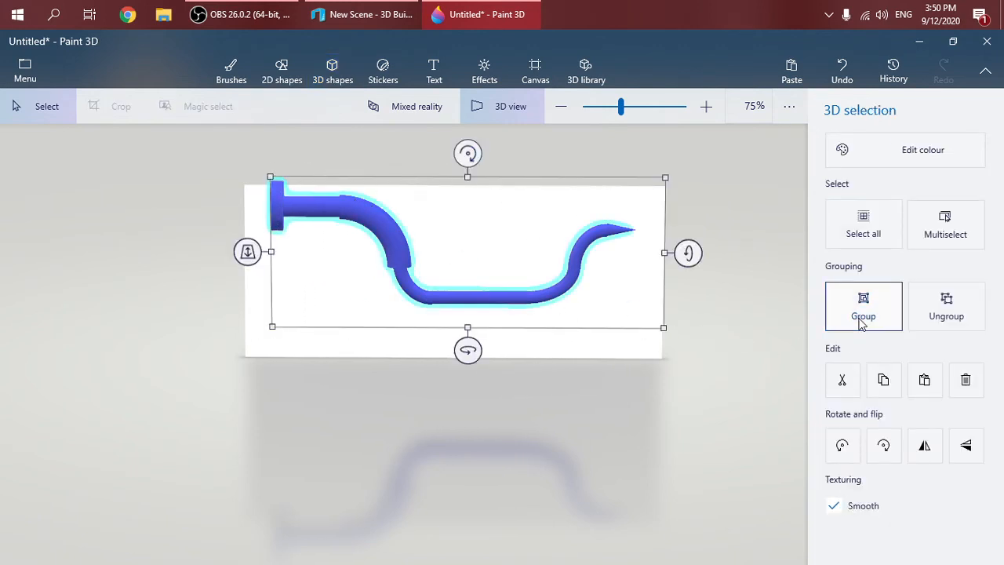
{"action": "left_click_drag", "start_coordinate": [502, 296], "coordinate": [502, 330]}
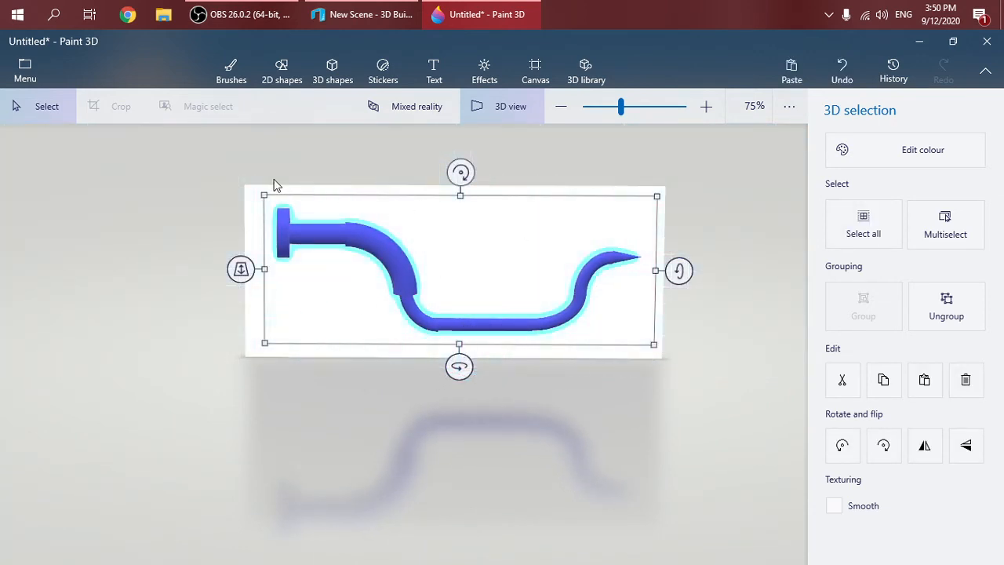
{"action": "left_click", "coordinate": [23, 77]}
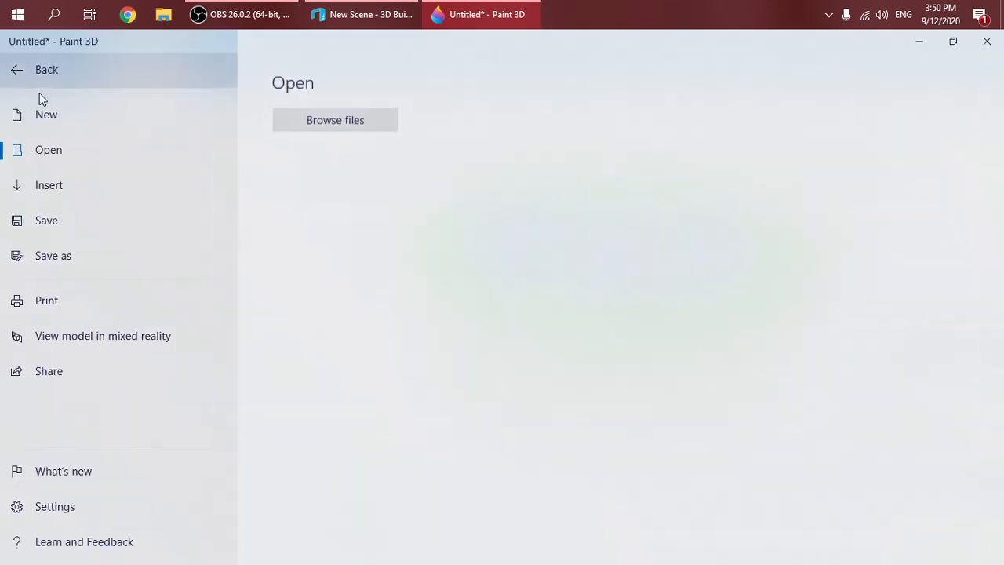
{"action": "left_click", "coordinate": [116, 269]}
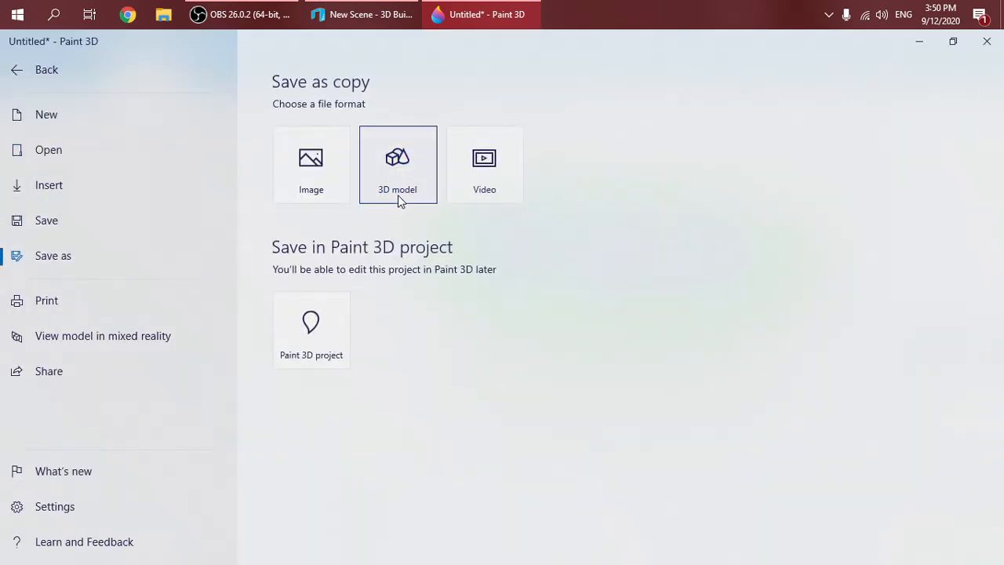
{"action": "left_click", "coordinate": [397, 195]}
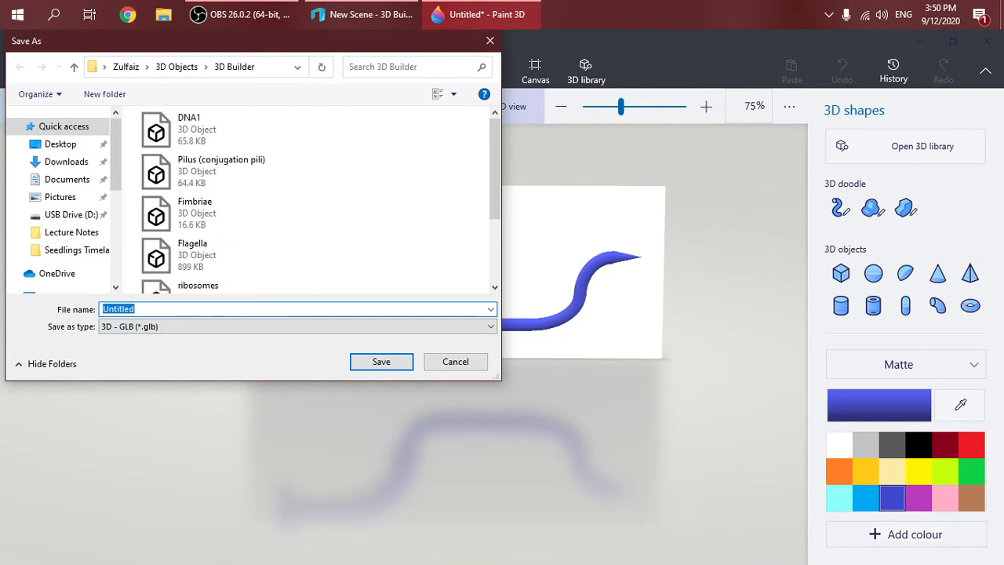
{"action": "type", "text": "flagella"}
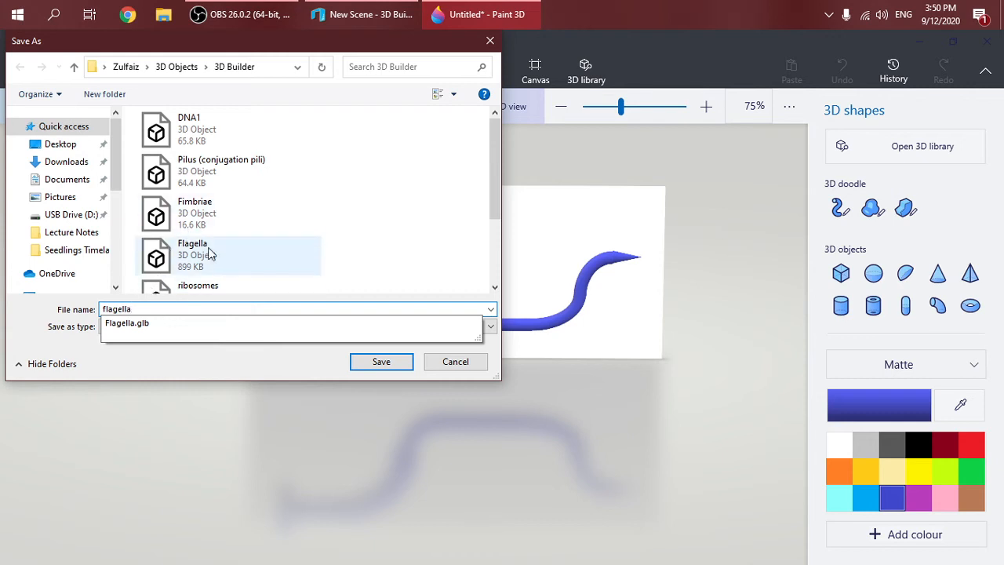
{"action": "left_click", "coordinate": [479, 368]}
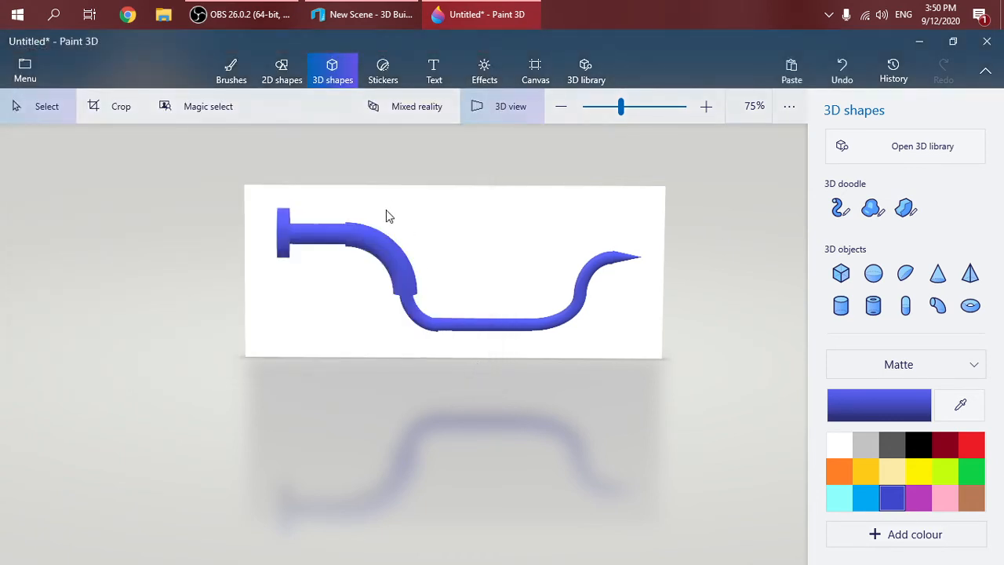
Switch to 3D Builder and load the Flagella object into the scene with the green bacteria model
{"action": "left_click", "coordinate": [367, 15]}
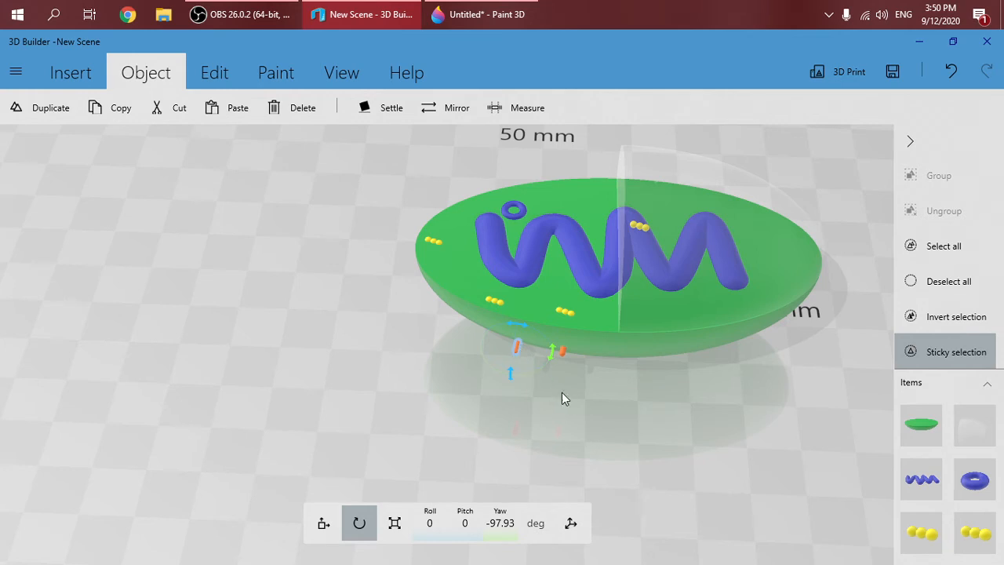
{"action": "scroll", "coordinate": [561, 392], "scroll_direction": "up", "scroll_amount": 3}
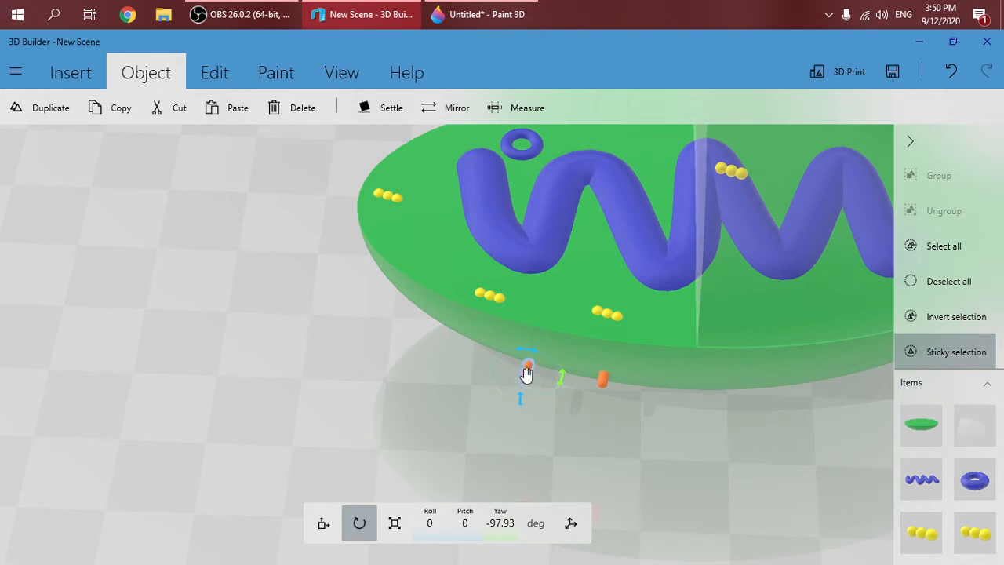
{"action": "left_click", "coordinate": [533, 399]}
{"action": "left_click_drag", "start_coordinate": [628, 436], "coordinate": [217, 419]}
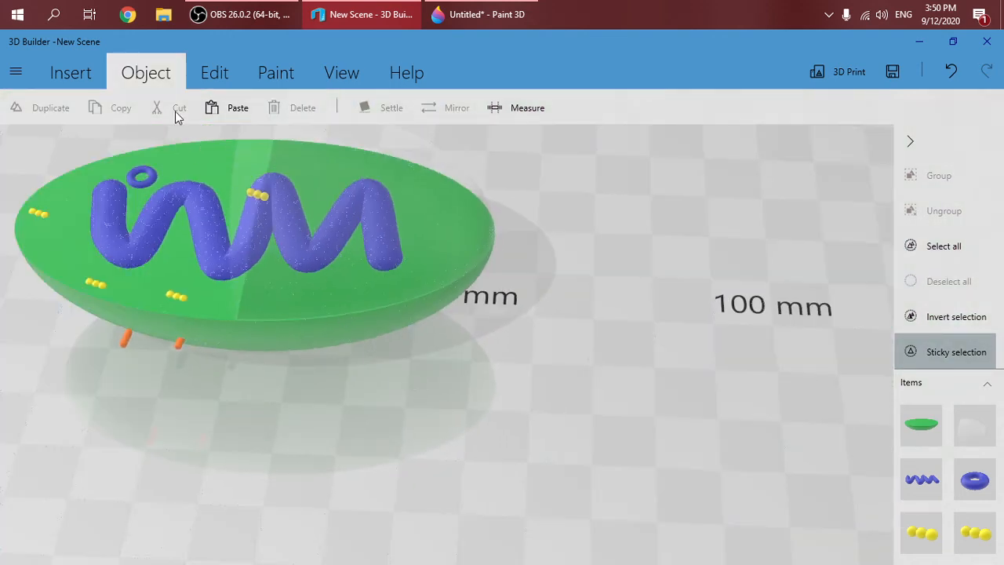
{"action": "left_click", "coordinate": [68, 73]}
{"action": "left_click", "coordinate": [29, 106]}
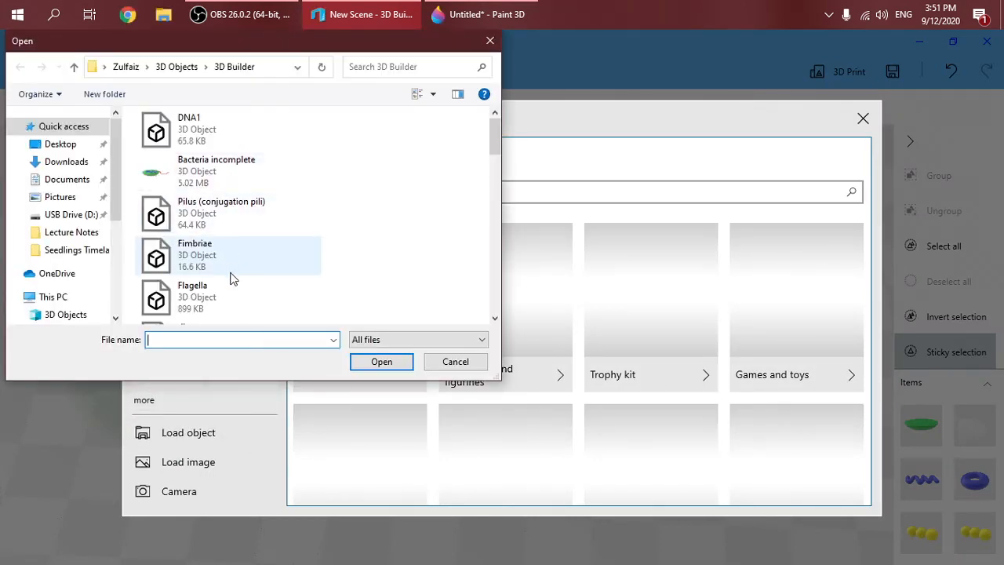
{"action": "left_click", "coordinate": [240, 294]}
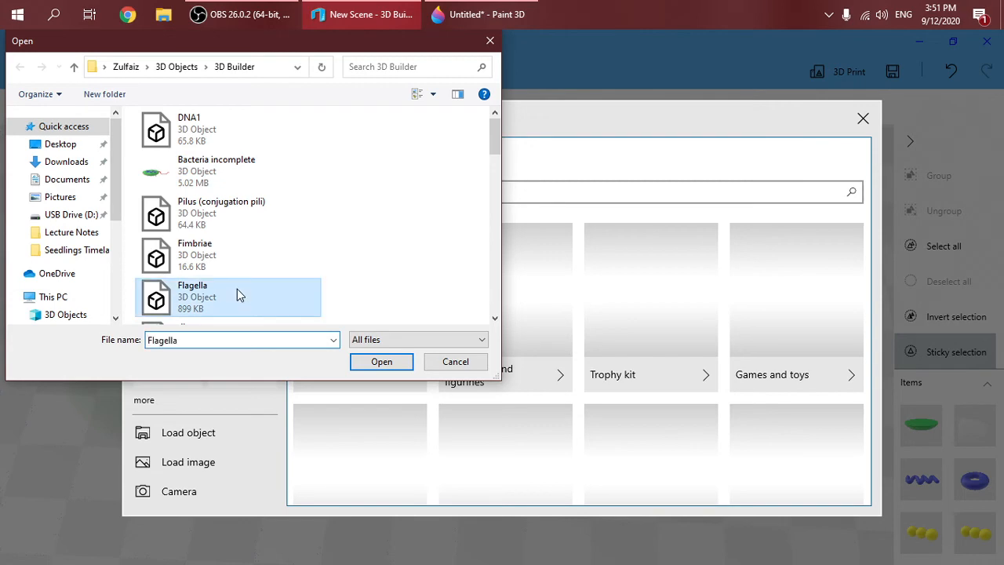
{"action": "left_click", "coordinate": [358, 366]}
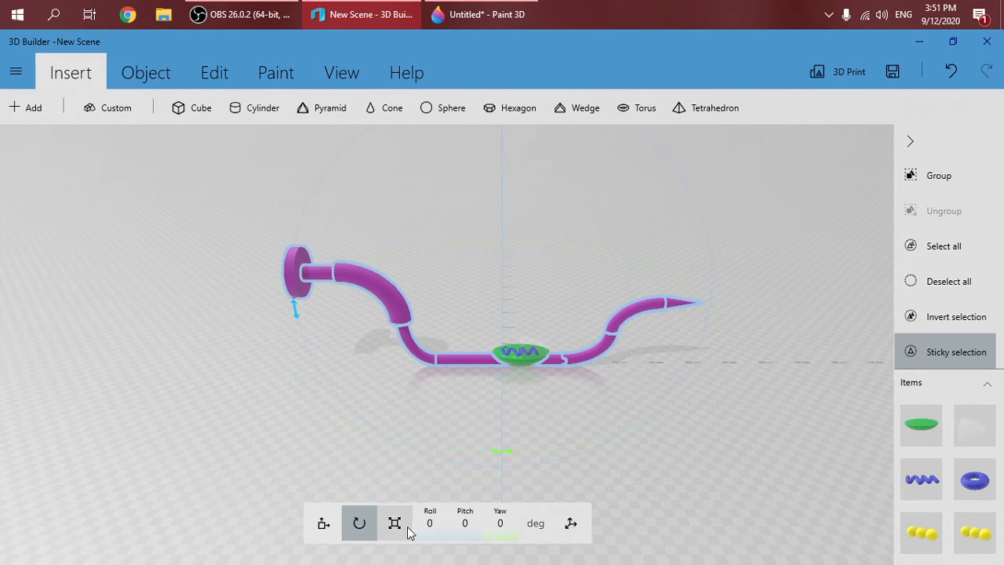
Examine the loaded flagellum's separate parts in the item list and compare them with the model in Paint 3D
{"action": "scroll", "coordinate": [921, 480], "scroll_direction": "down", "scroll_amount": 5}
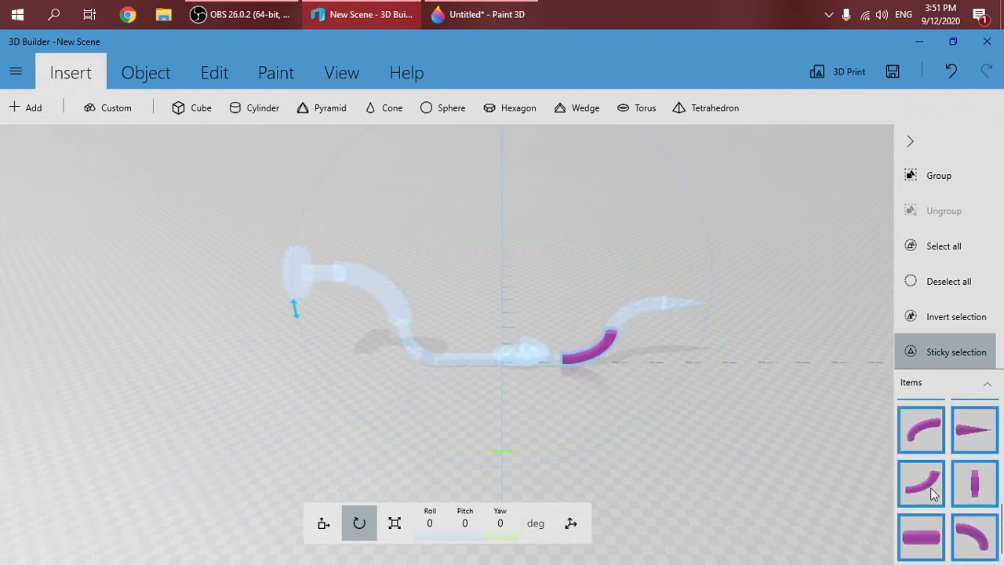
{"action": "scroll", "coordinate": [926, 482], "scroll_direction": "up", "scroll_amount": 5}
{"action": "scroll", "coordinate": [942, 469], "scroll_direction": "down", "scroll_amount": 5}
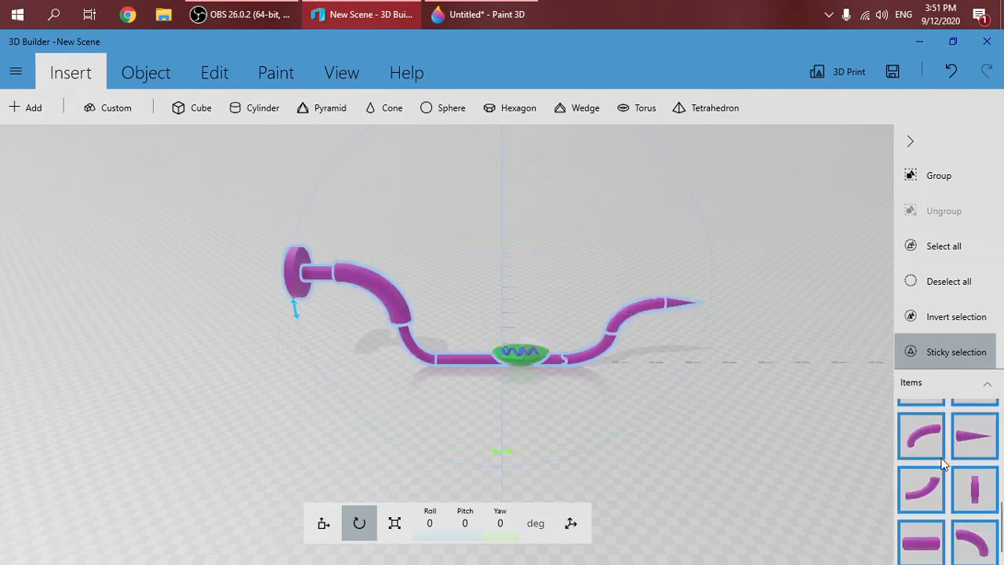
{"action": "scroll", "coordinate": [968, 470], "scroll_direction": "up", "scroll_amount": 2}
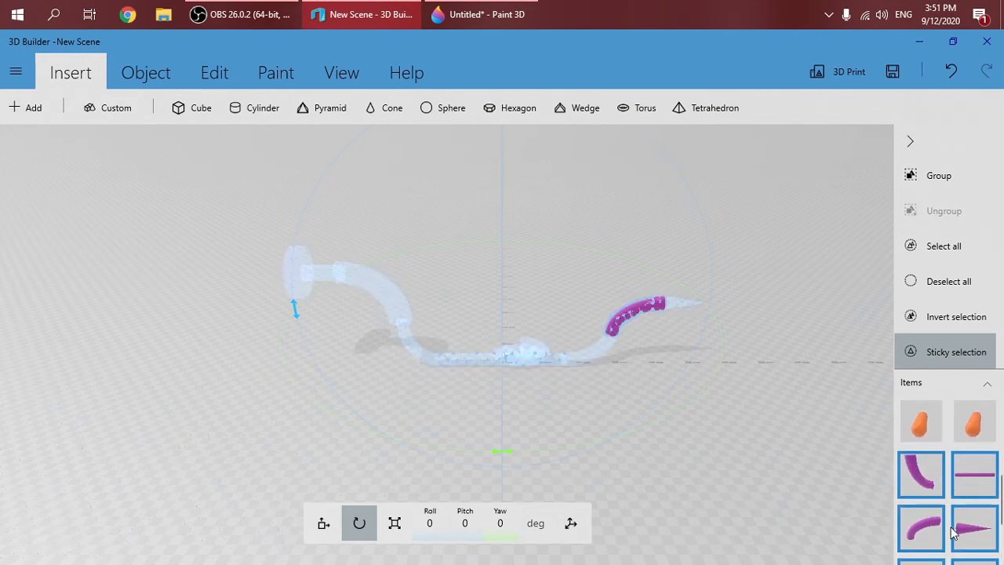
{"action": "scroll", "coordinate": [969, 494], "scroll_direction": "down", "scroll_amount": 3}
{"action": "scroll", "coordinate": [973, 517], "scroll_direction": "down", "scroll_amount": 1}
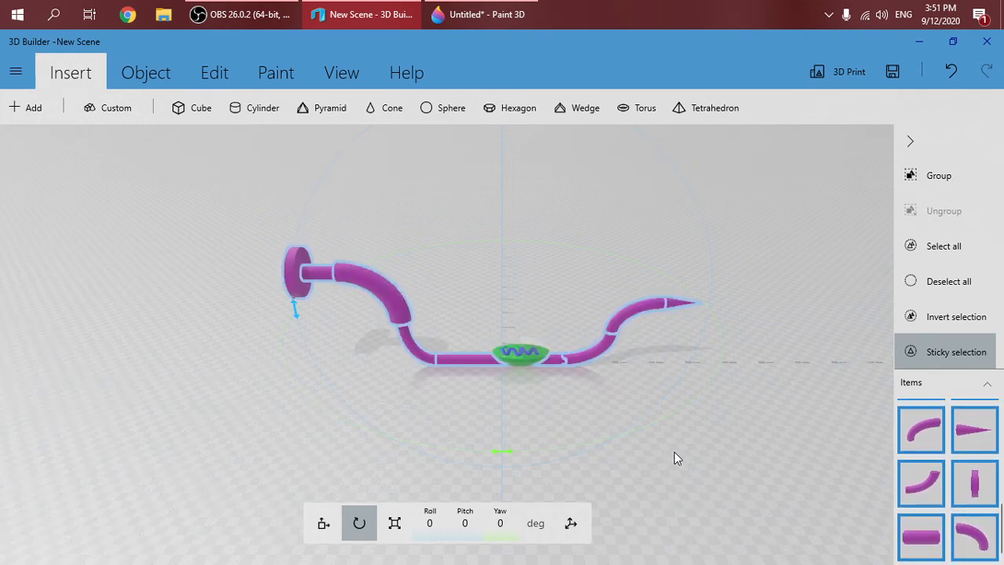
{"action": "left_click", "coordinate": [480, 14]}
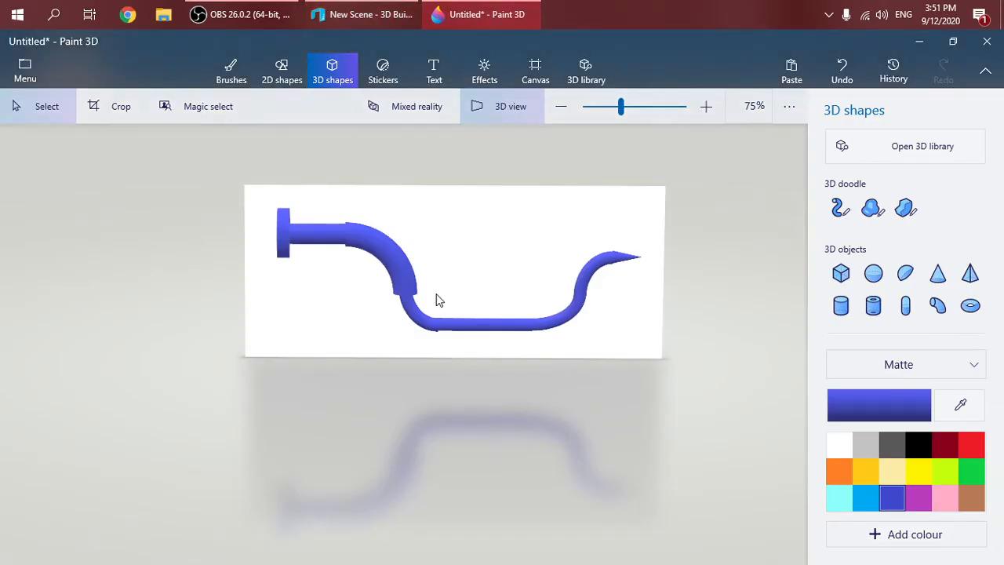
{"action": "left_click", "coordinate": [337, 14]}
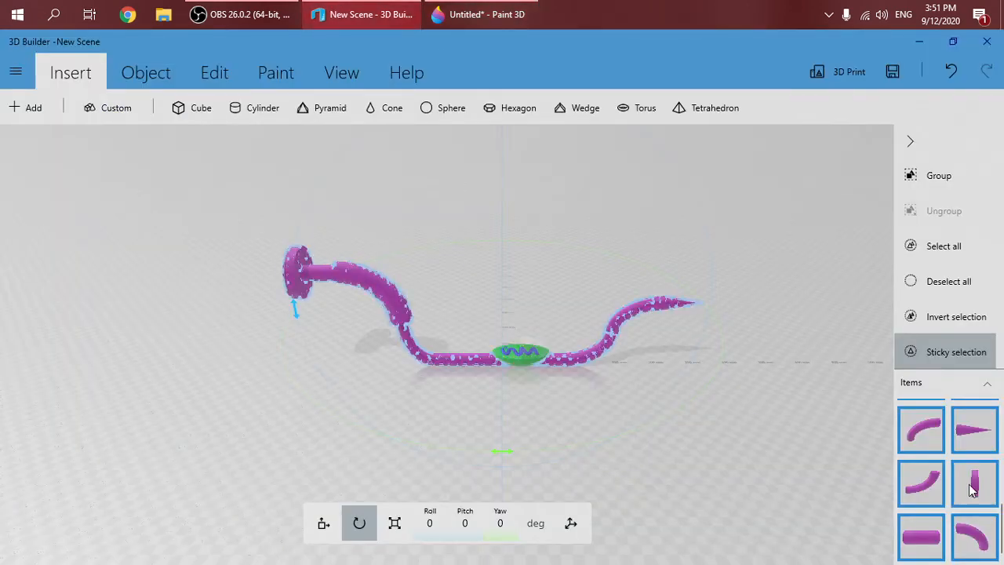
Check the item list for all the selected purple flagellum parts and group them into one object
{"action": "scroll", "coordinate": [914, 478], "scroll_direction": "up", "scroll_amount": 1}
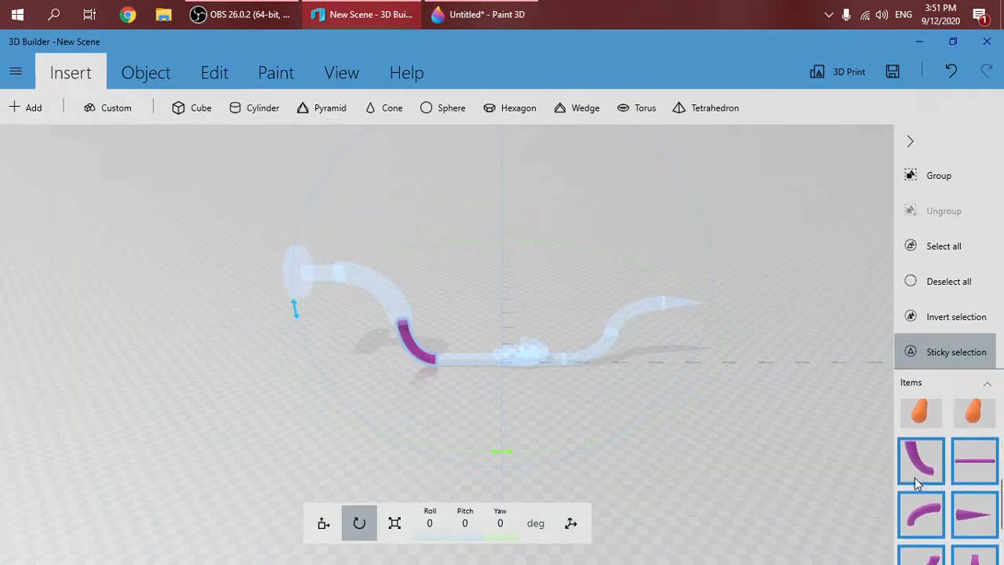
{"action": "scroll", "coordinate": [917, 484], "scroll_direction": "down", "scroll_amount": 1}
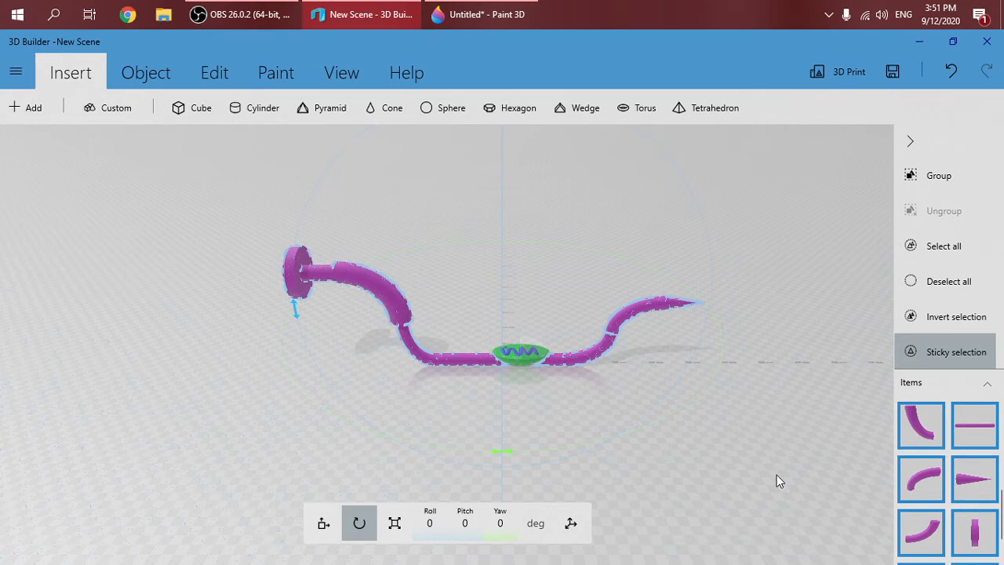
{"action": "scroll", "coordinate": [925, 482], "scroll_direction": "up", "scroll_amount": 2}
{"action": "scroll", "coordinate": [929, 486], "scroll_direction": "down", "scroll_amount": 2}
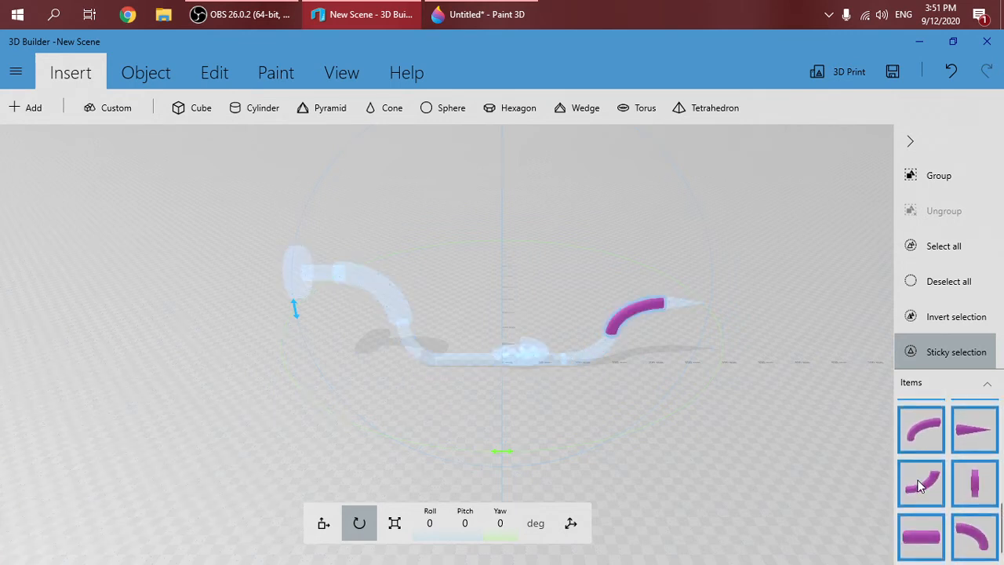
{"action": "scroll", "coordinate": [929, 470], "scroll_direction": "up", "scroll_amount": 1}
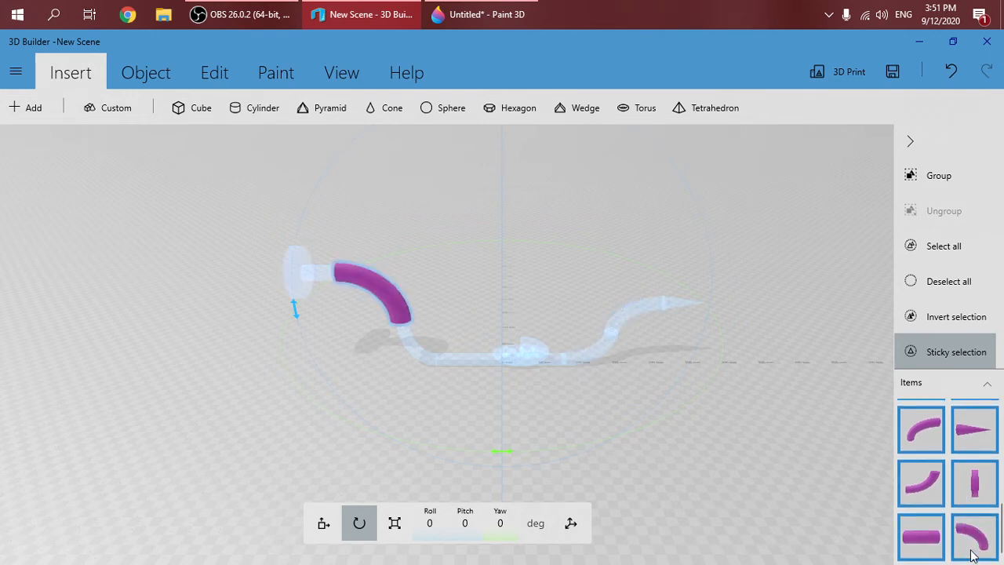
{"action": "scroll", "coordinate": [964, 439], "scroll_direction": "up", "scroll_amount": 2}
{"action": "scroll", "coordinate": [903, 469], "scroll_direction": "up", "scroll_amount": 3}
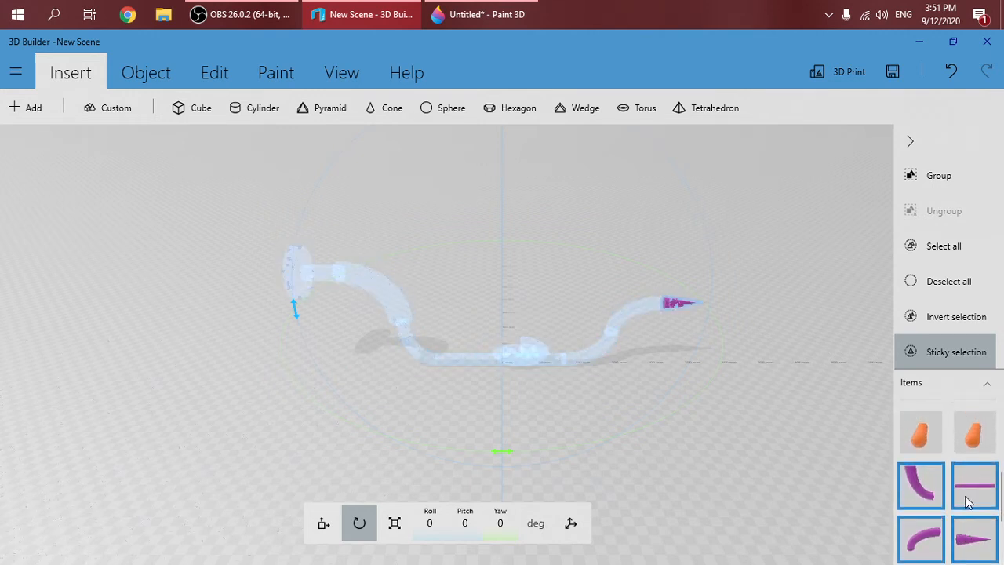
{"action": "scroll", "coordinate": [953, 456], "scroll_direction": "down", "scroll_amount": 2}
{"action": "scroll", "coordinate": [963, 459], "scroll_direction": "down", "scroll_amount": 2}
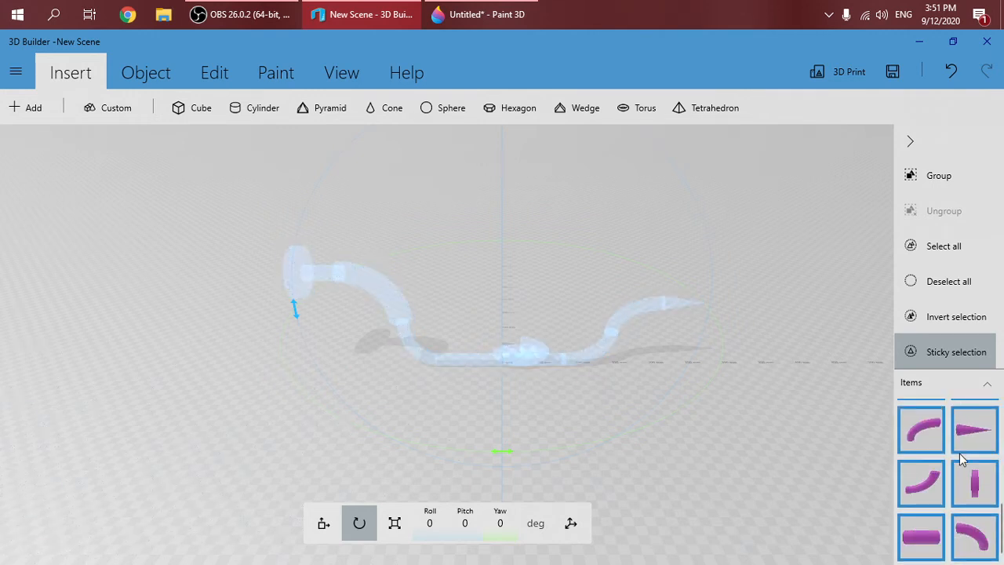
{"action": "left_click", "coordinate": [937, 175]}
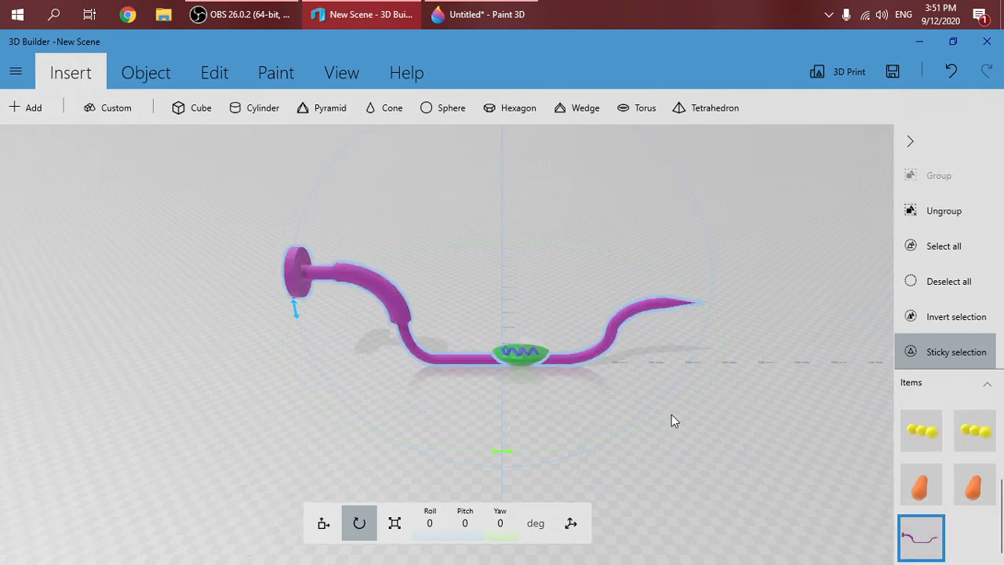
Scale the grouped flagellum down to about 71 mm long and place it beside the bacterium's end
{"action": "left_click", "coordinate": [394, 523]}
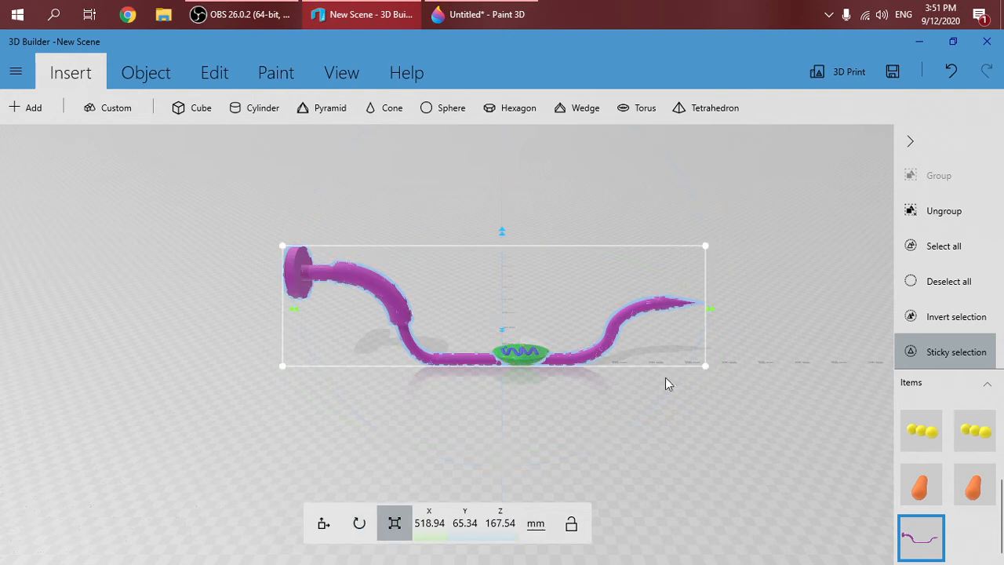
{"action": "left_click_drag", "start_coordinate": [705, 365], "coordinate": [533, 351]}
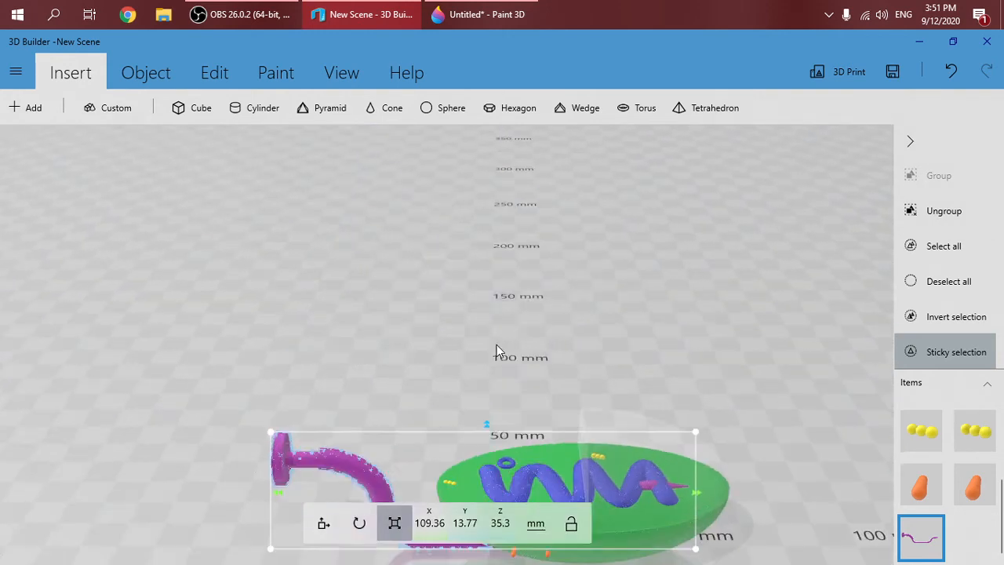
{"action": "left_click_drag", "start_coordinate": [348, 352], "coordinate": [758, 359]}
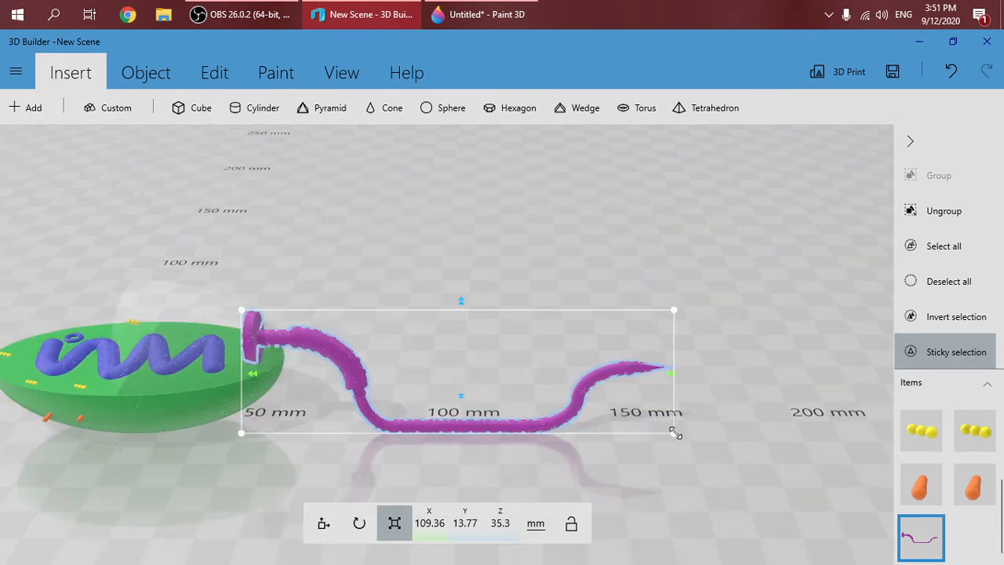
{"action": "left_click_drag", "start_coordinate": [677, 431], "coordinate": [610, 403]}
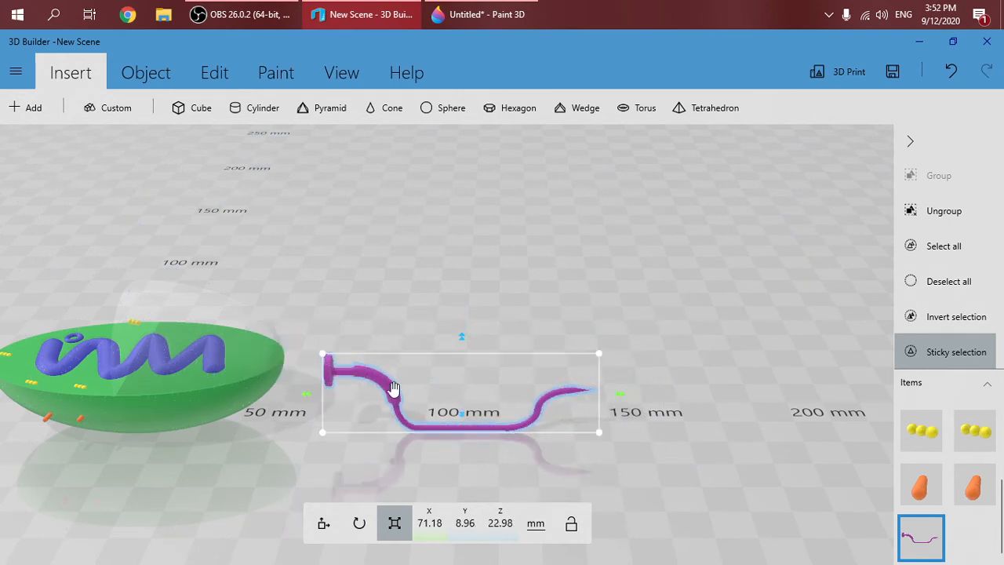
Move the flagellum so its disc sits inside the bacterium's end and stretch its height to about 23.84 mm
{"action": "left_click_drag", "start_coordinate": [393, 390], "coordinate": [289, 371]}
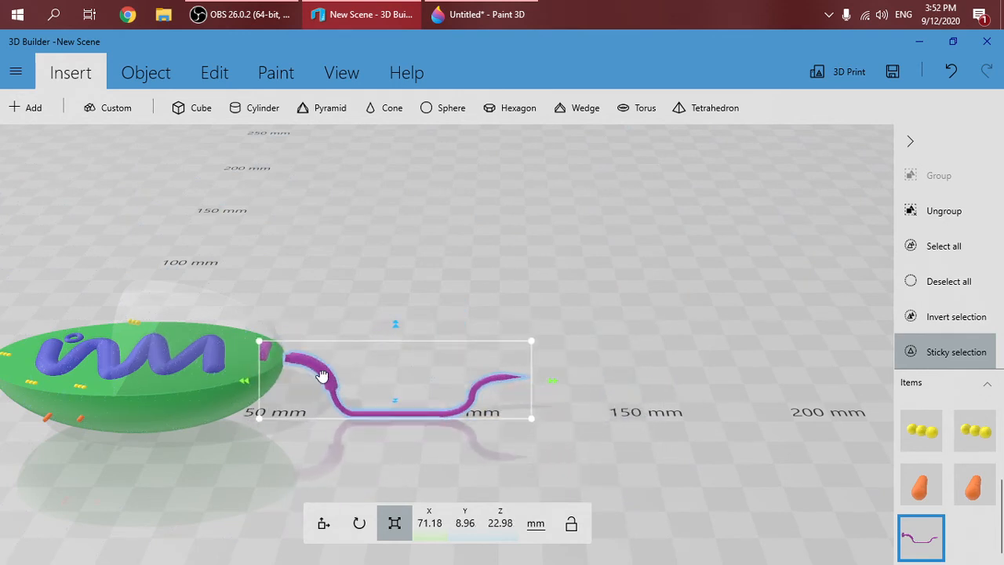
{"action": "left_click_drag", "start_coordinate": [395, 322], "coordinate": [394, 321]}
{"action": "right_click_drag", "start_coordinate": [435, 293], "coordinate": [470, 285]}
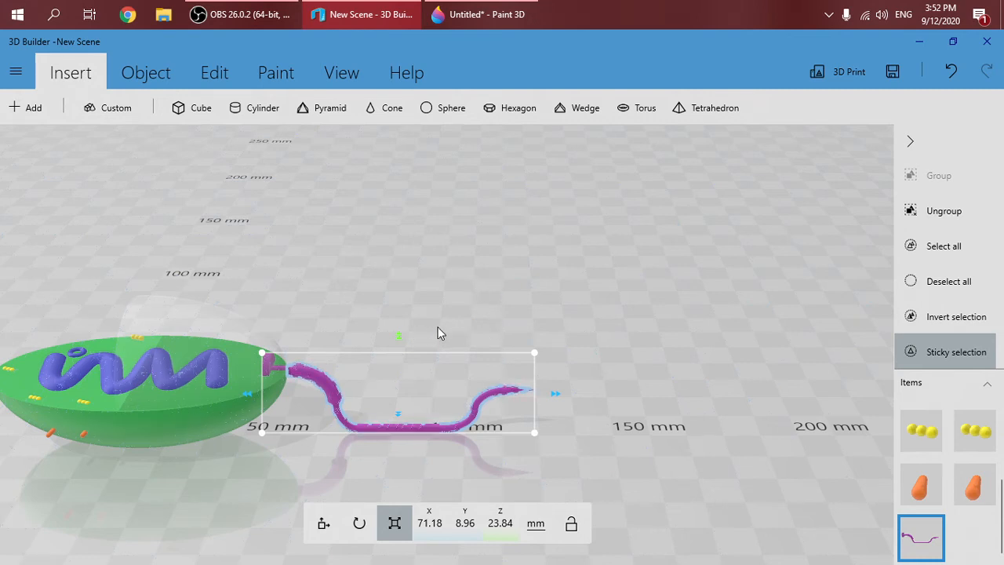
{"action": "right_click_drag", "start_coordinate": [439, 334], "coordinate": [394, 341]}
{"action": "scroll", "coordinate": [493, 284], "scroll_direction": "up", "scroll_amount": 5}
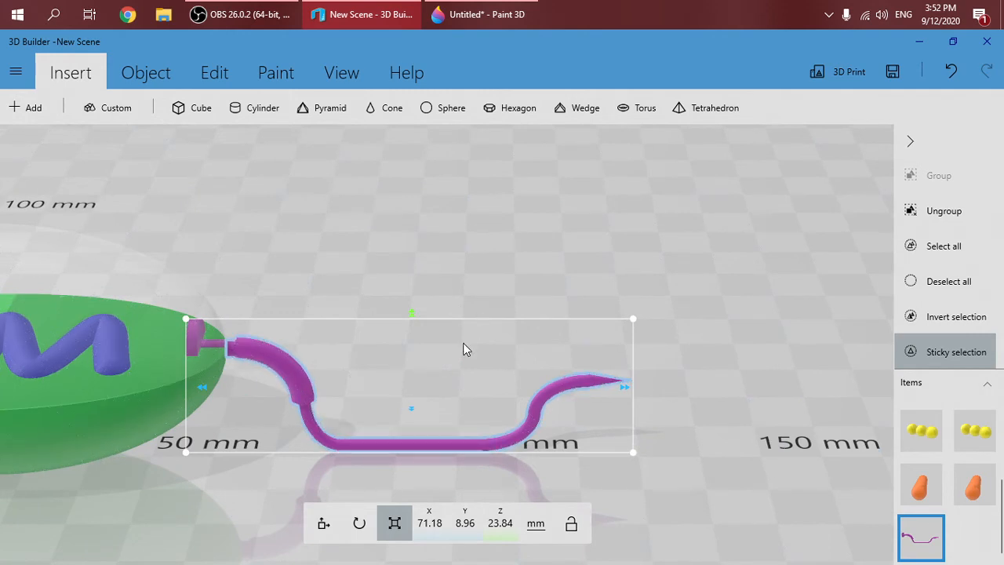
Inspect from several sides how the flagellum's disc and pipe sit in the bacterium's end
{"action": "left_click_drag", "start_coordinate": [416, 265], "coordinate": [357, 403]}
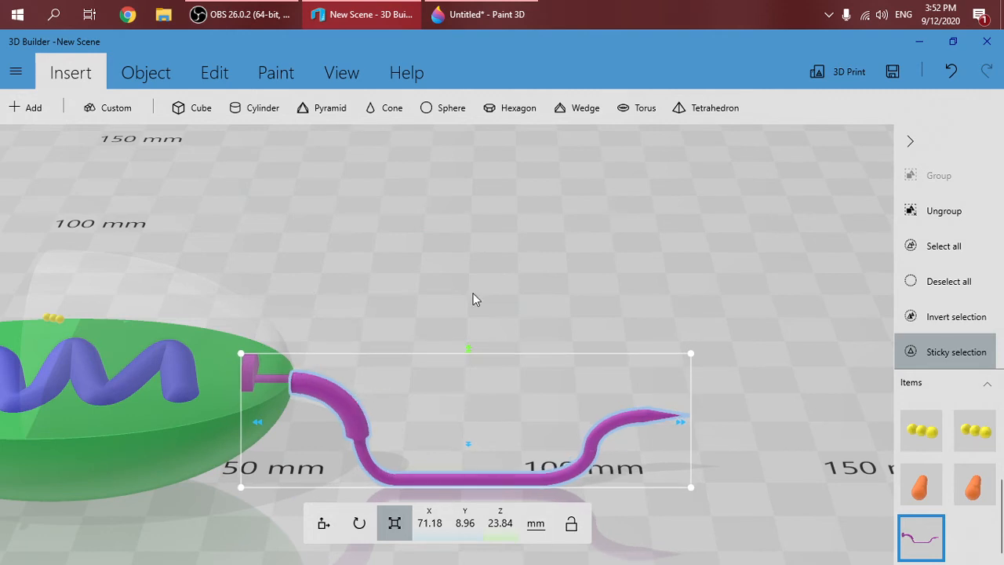
{"action": "right_click_drag", "start_coordinate": [471, 292], "coordinate": [424, 325]}
{"action": "left_click_drag", "start_coordinate": [383, 355], "coordinate": [27, 395]}
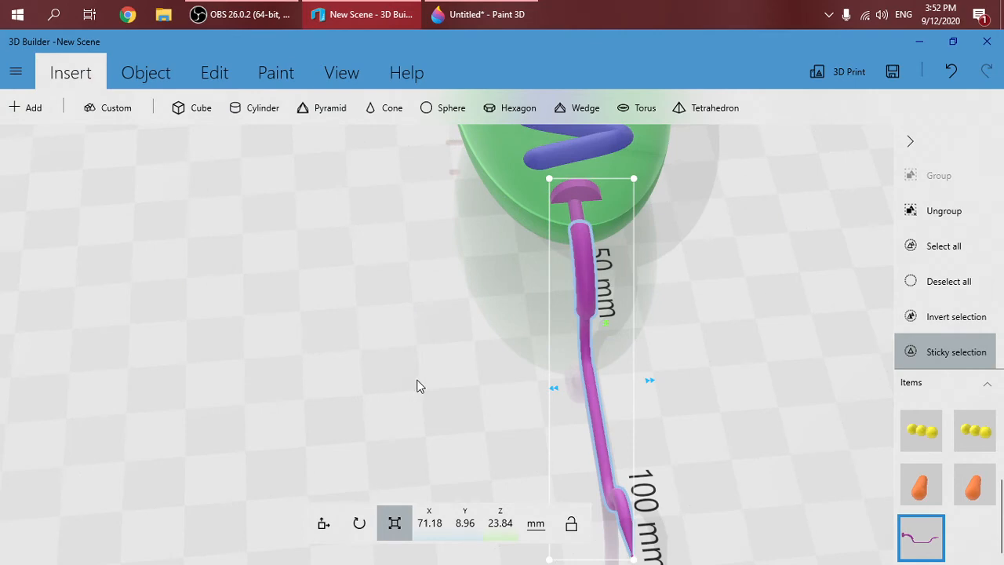
{"action": "left_click_drag", "start_coordinate": [418, 386], "coordinate": [105, 354]}
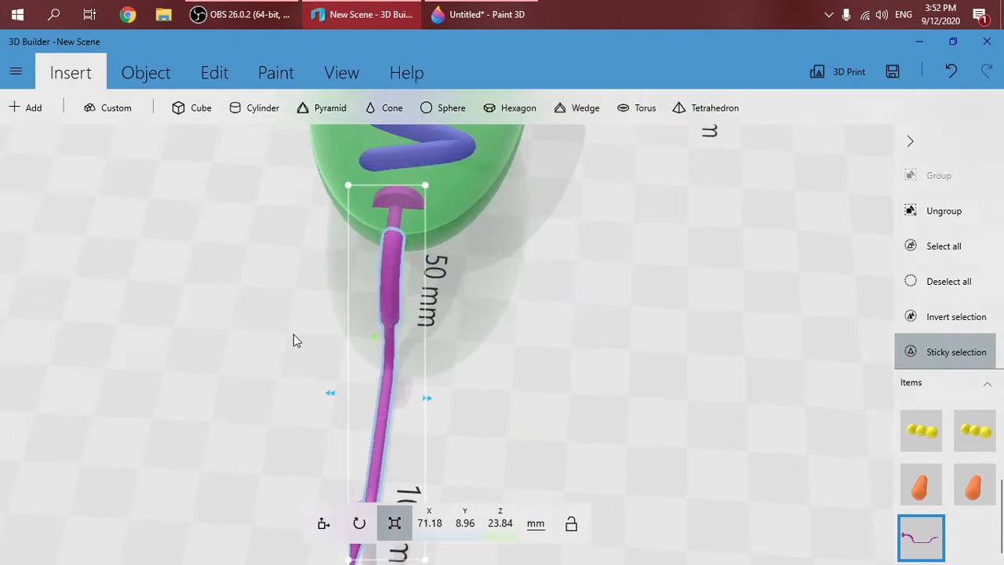
{"action": "left_click_drag", "start_coordinate": [294, 340], "coordinate": [601, 376]}
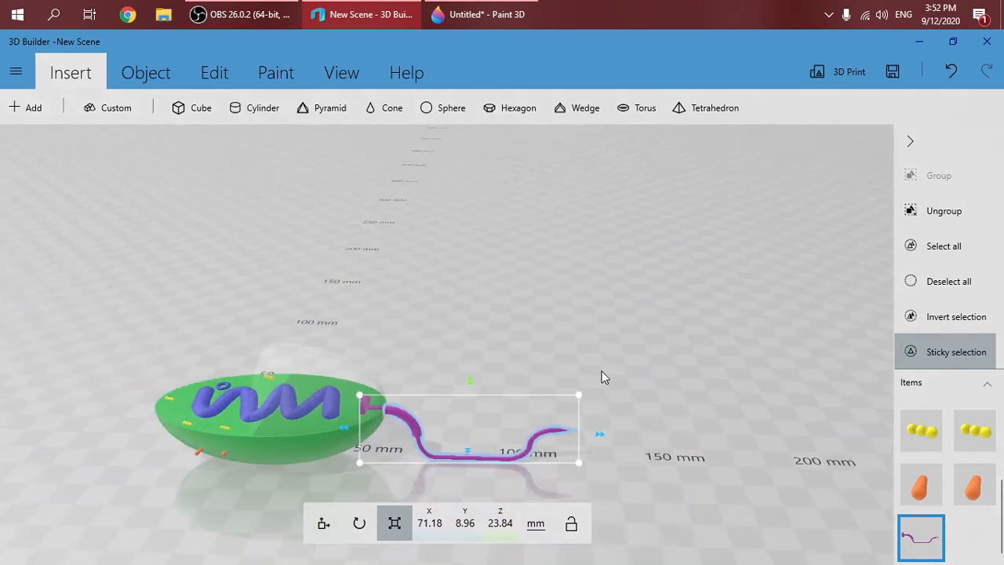
{"action": "left_click", "coordinate": [493, 381]}
{"action": "left_click_drag", "start_coordinate": [494, 381], "coordinate": [357, 437]}
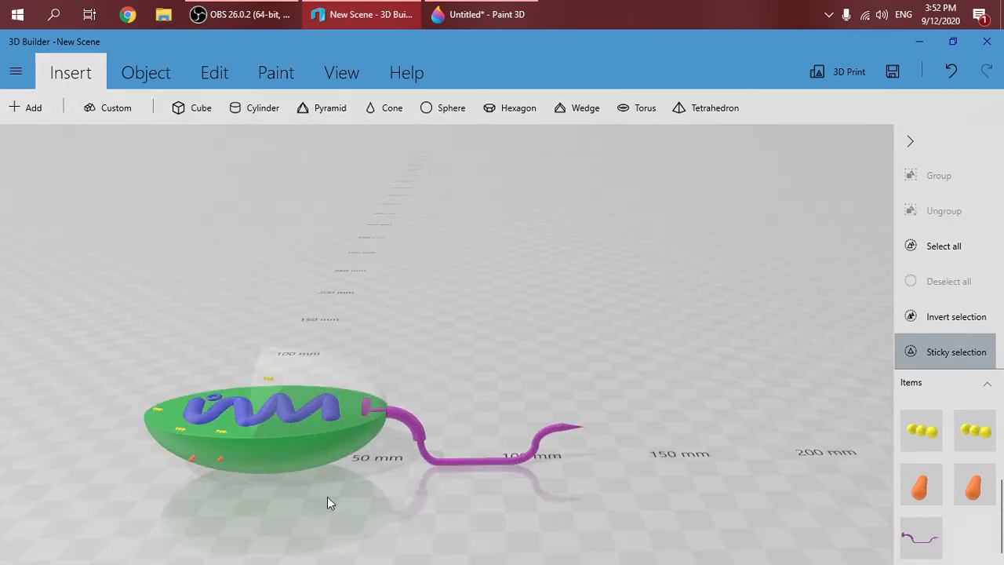
{"action": "left_click_drag", "start_coordinate": [327, 496], "coordinate": [639, 235]}
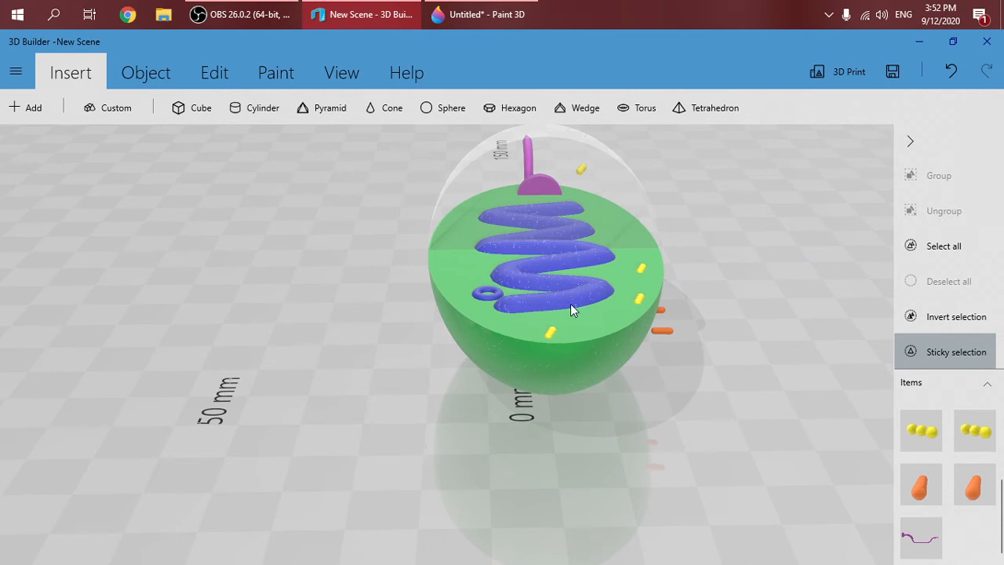
Copy the green cell body and paste a duplicate of it beside the model
{"action": "left_click", "coordinate": [498, 350]}
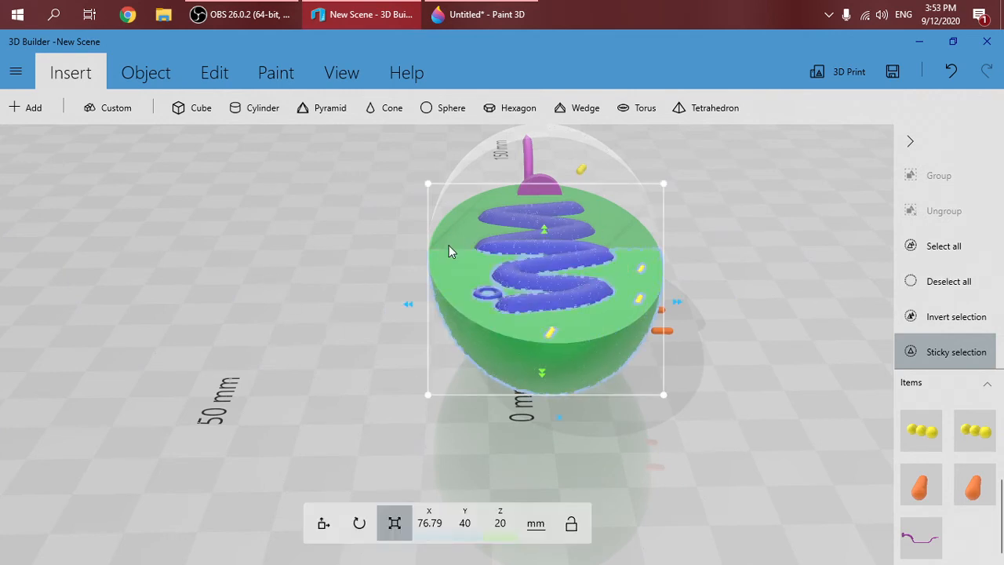
{"action": "scroll", "coordinate": [985, 492], "scroll_direction": "up", "scroll_amount": 2}
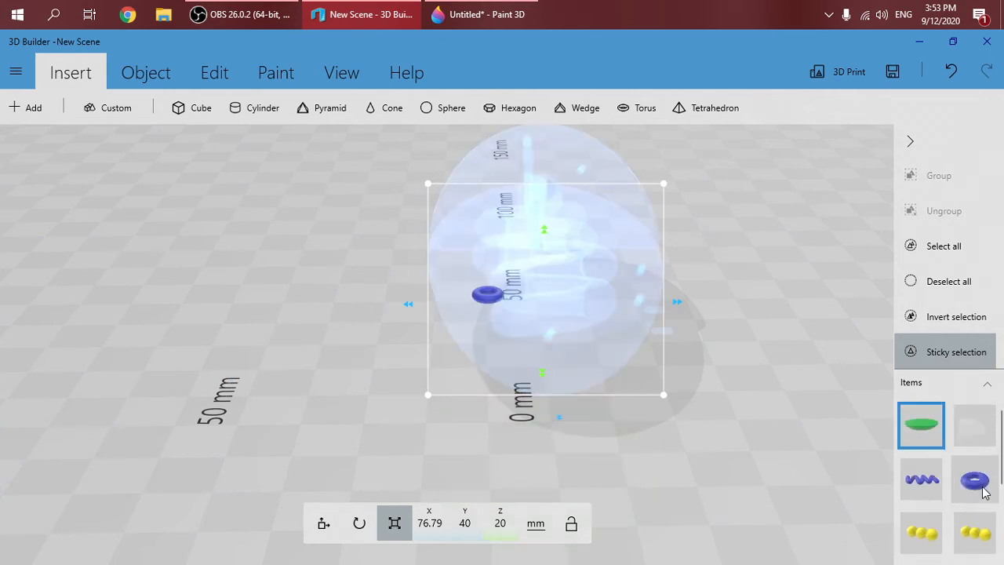
{"action": "left_click", "coordinate": [927, 428]}
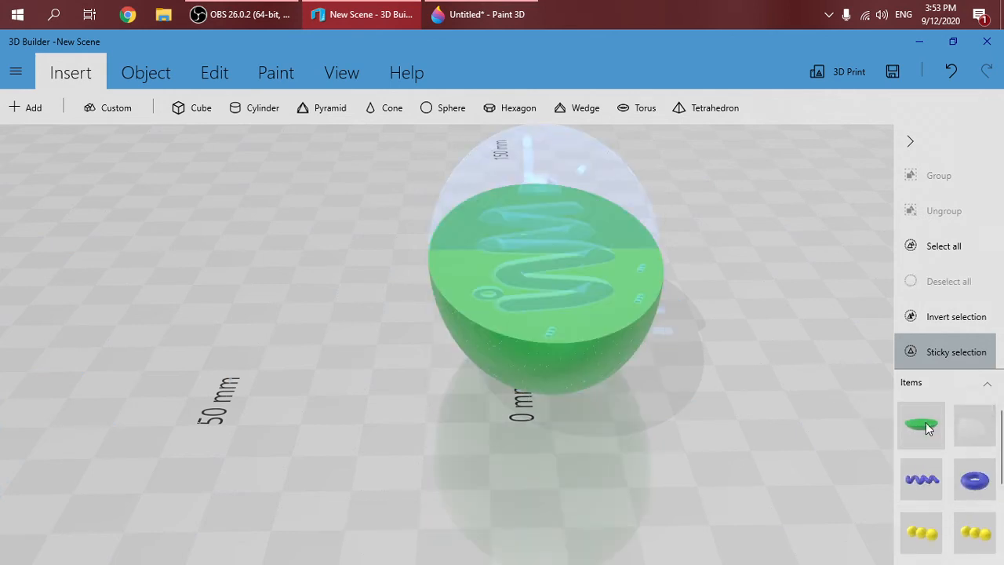
{"action": "left_click", "coordinate": [927, 428]}
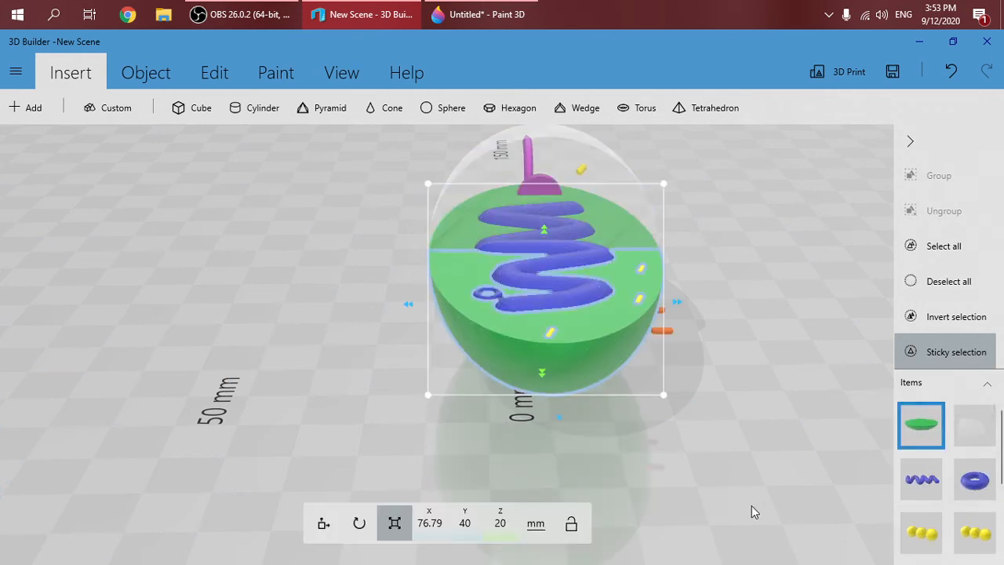
{"action": "left_click", "coordinate": [151, 74]}
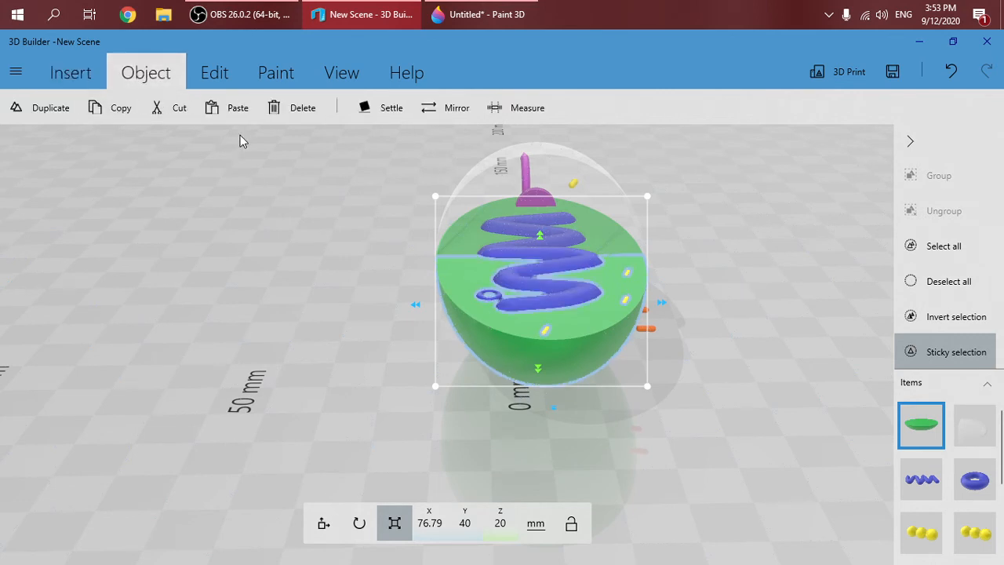
{"action": "left_click", "coordinate": [231, 108]}
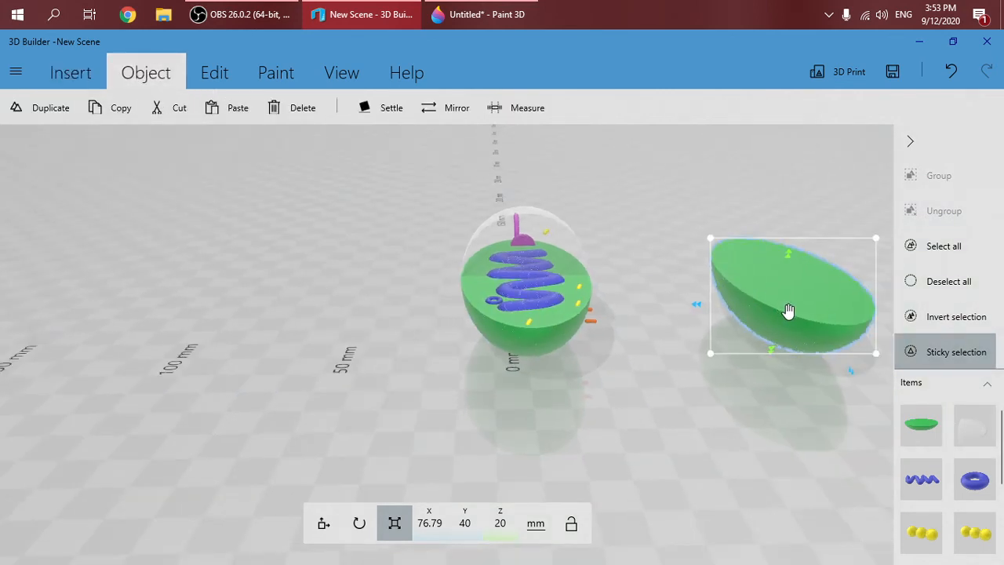
Split the duplicated green body lengthwise with a vertical plane at -90 degrees roll, keeping the top part
{"action": "left_click_drag", "start_coordinate": [751, 391], "coordinate": [547, 345]}
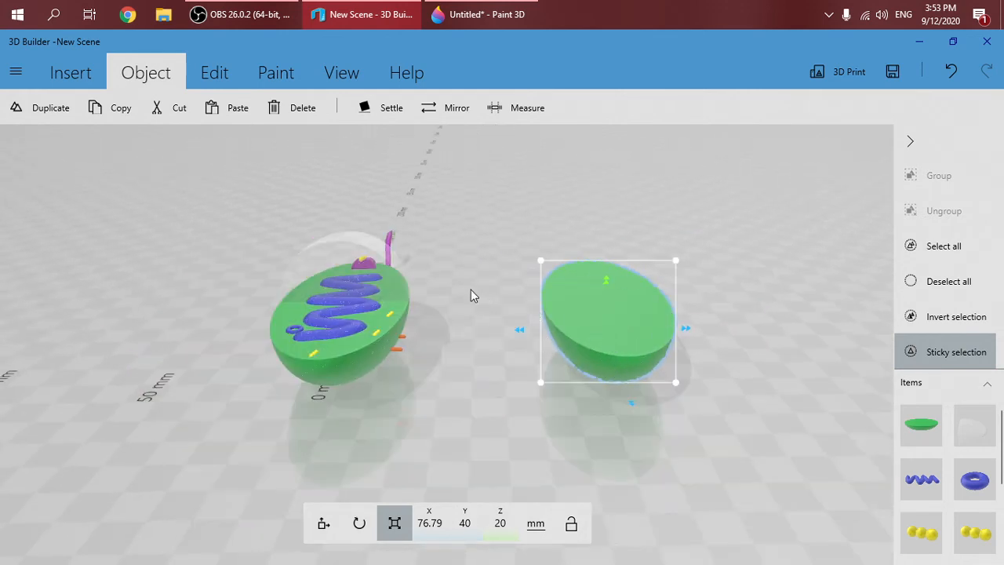
{"action": "left_click", "coordinate": [221, 78]}
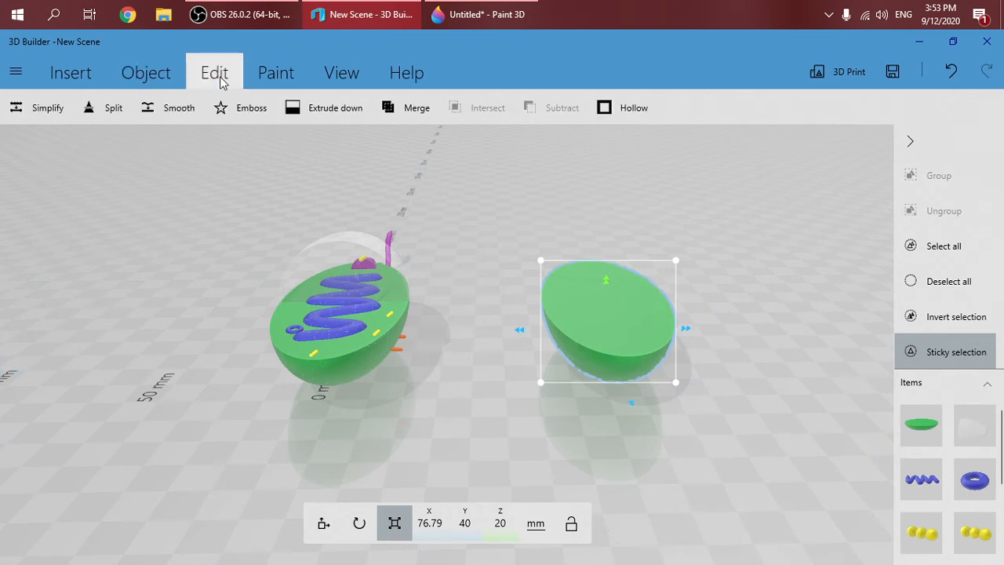
{"action": "left_click", "coordinate": [107, 109]}
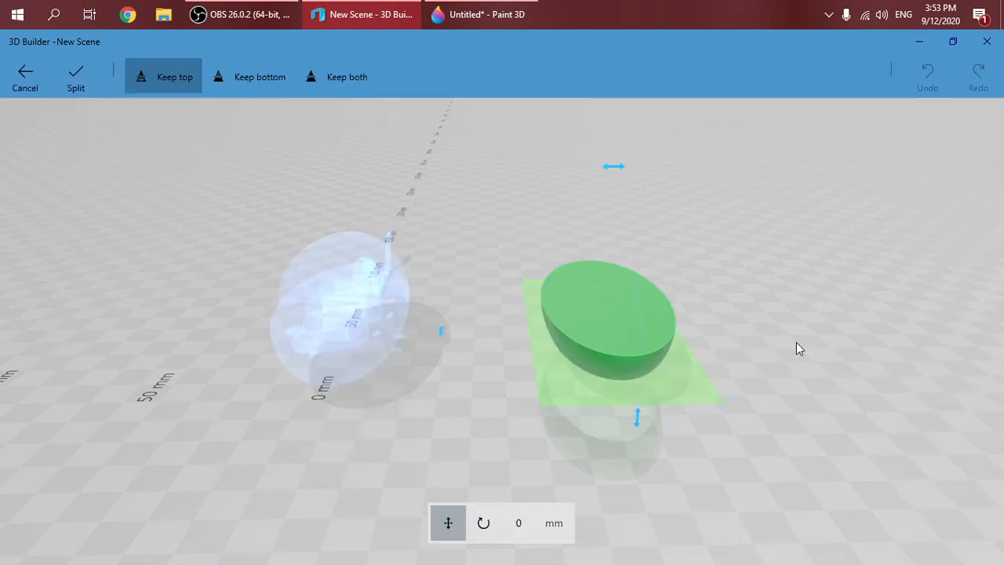
{"action": "middle_click_drag", "start_coordinate": [795, 349], "coordinate": [405, 316]}
{"action": "middle_click_drag", "start_coordinate": [258, 450], "coordinate": [528, 449]}
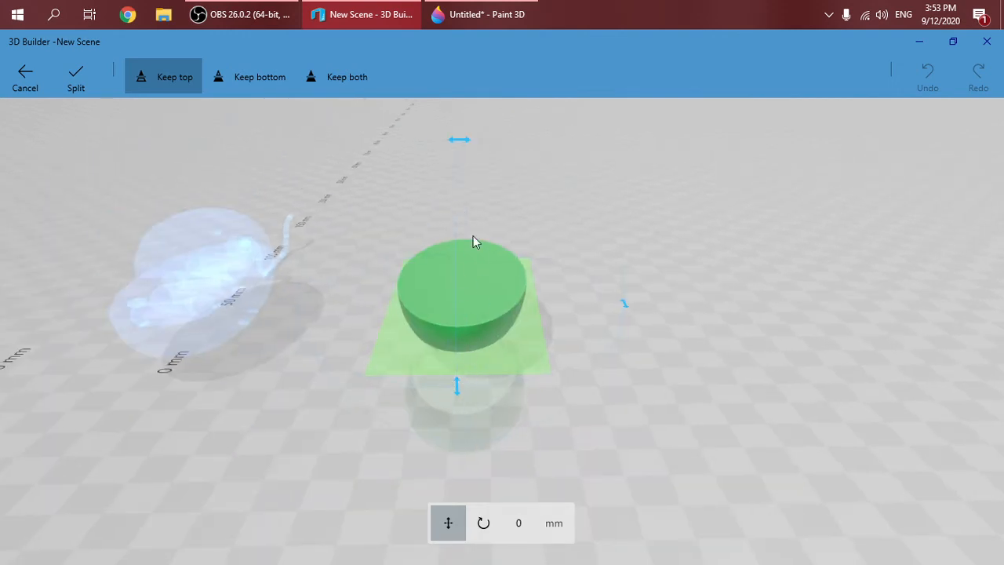
{"action": "left_click", "coordinate": [483, 523]}
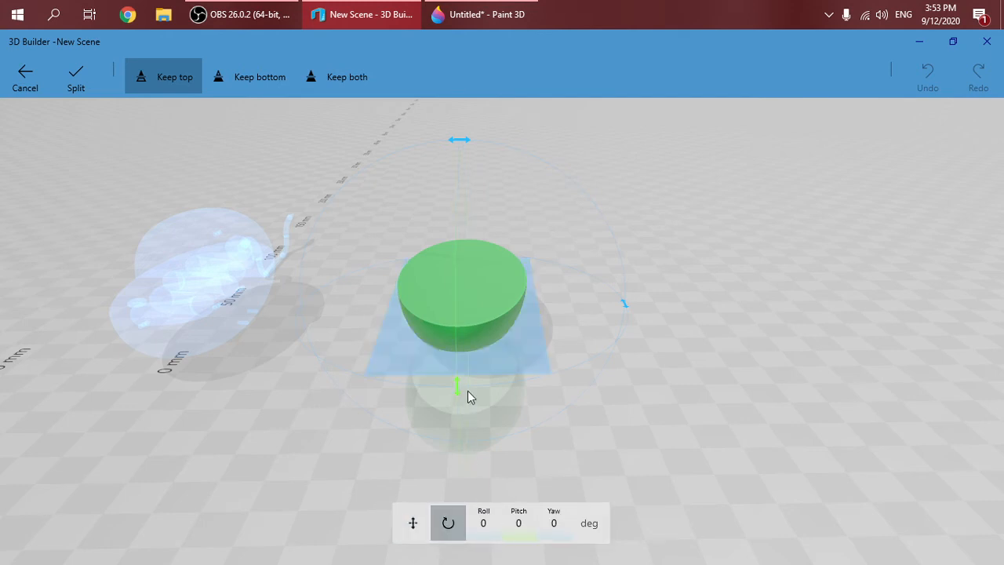
{"action": "left_click_drag", "start_coordinate": [455, 138], "coordinate": [607, 290]}
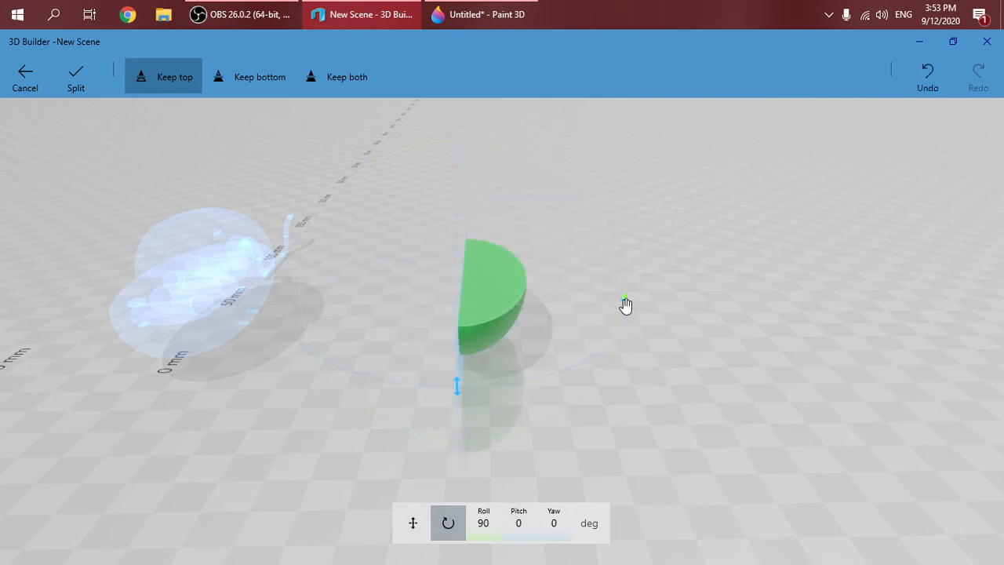
{"action": "left_click_drag", "start_coordinate": [625, 305], "coordinate": [373, 342]}
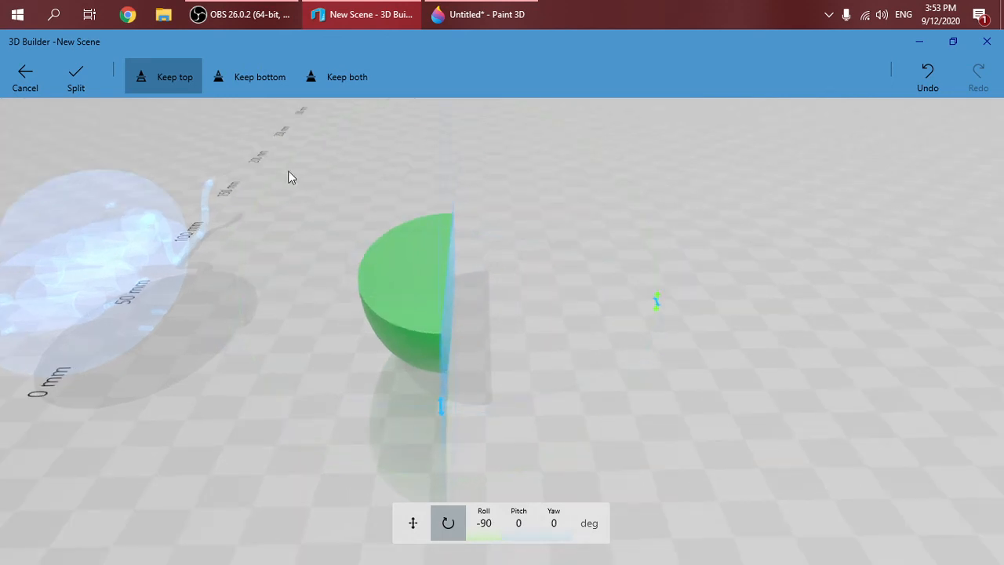
{"action": "left_click", "coordinate": [87, 82]}
Move the split green half onto the cell's side and resize it to 24.44 mm in Y and 17.77 mm in Z
{"action": "left_click_drag", "start_coordinate": [334, 406], "coordinate": [541, 390]}
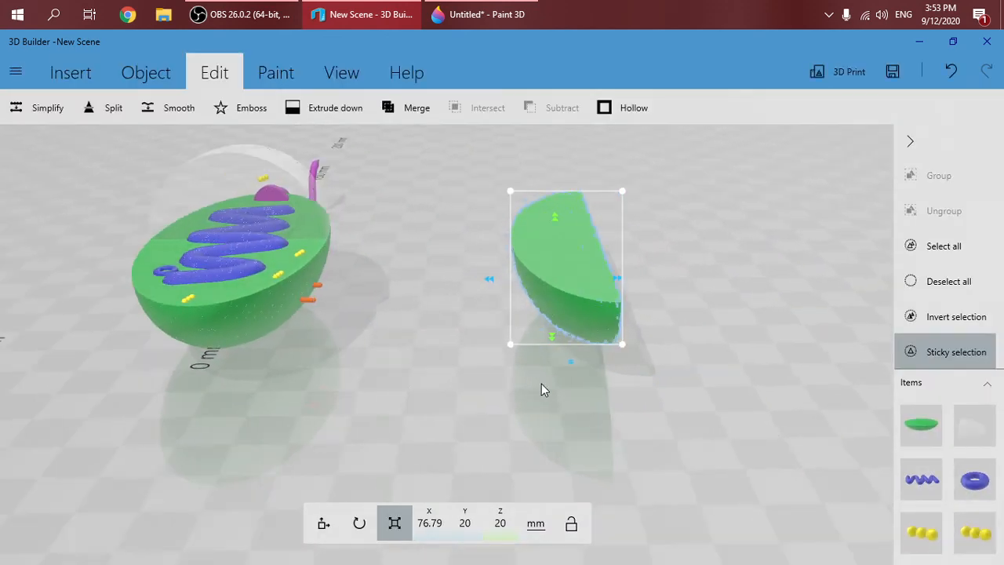
{"action": "left_click_drag", "start_coordinate": [688, 316], "coordinate": [333, 317]}
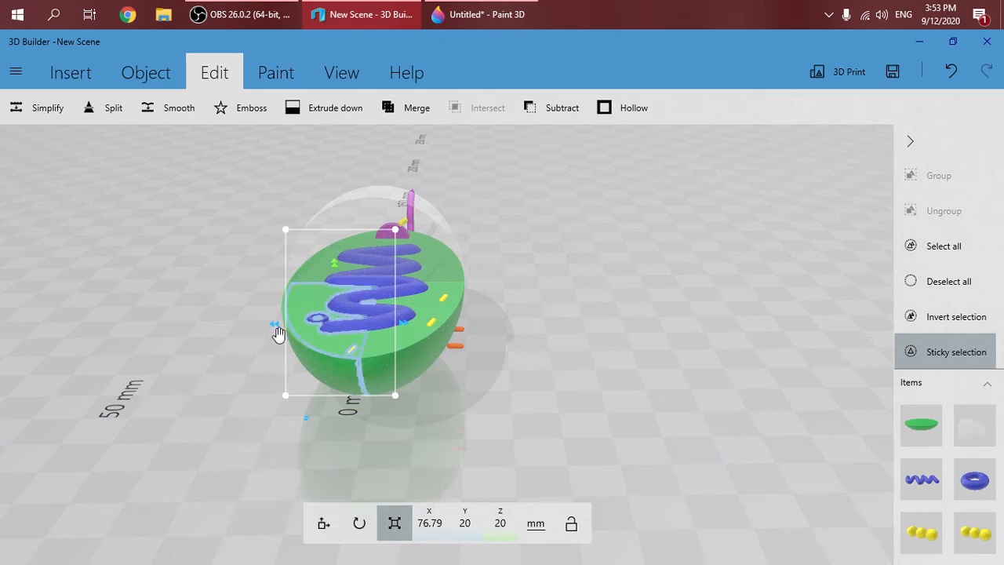
{"action": "left_click_drag", "start_coordinate": [275, 326], "coordinate": [255, 323]}
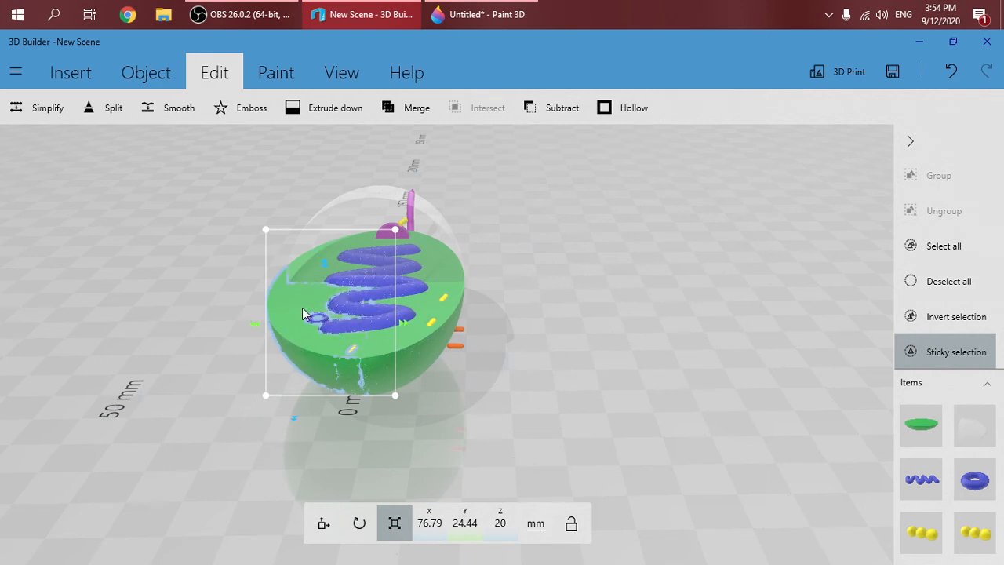
{"action": "left_click_drag", "start_coordinate": [130, 395], "coordinate": [322, 381]}
{"action": "scroll", "coordinate": [342, 387], "scroll_direction": "up", "scroll_amount": 3}
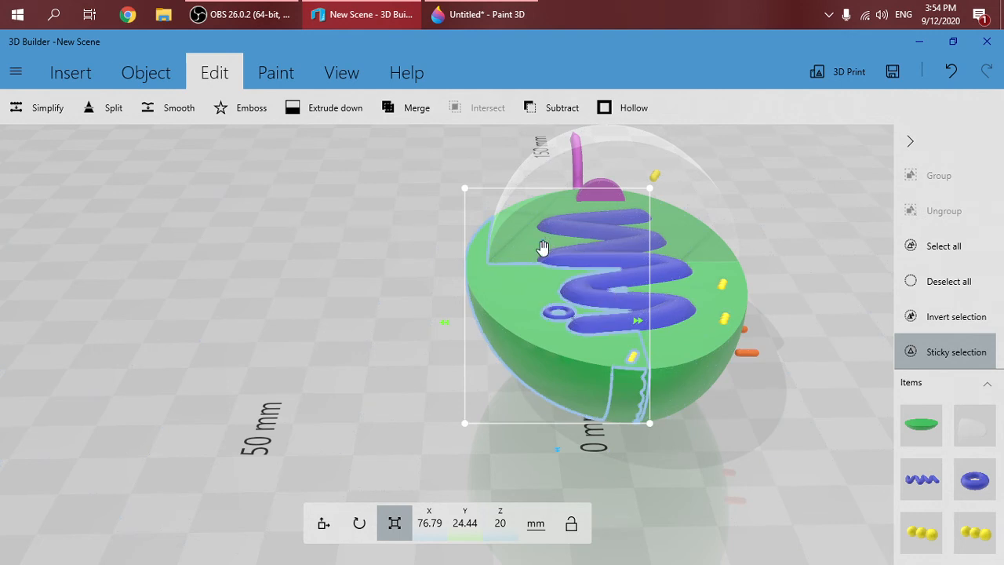
{"action": "left_click_drag", "start_coordinate": [542, 248], "coordinate": [545, 261]}
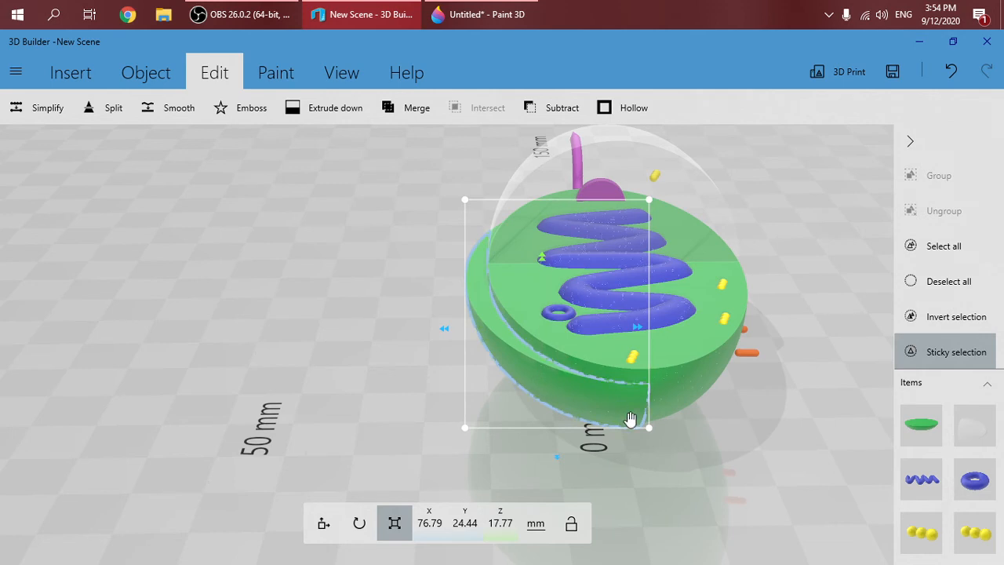
Shorten the green half layer to 76.47 mm in X and inspect how it fits along the cell
{"action": "right_click_drag", "start_coordinate": [345, 363], "coordinate": [411, 372]}
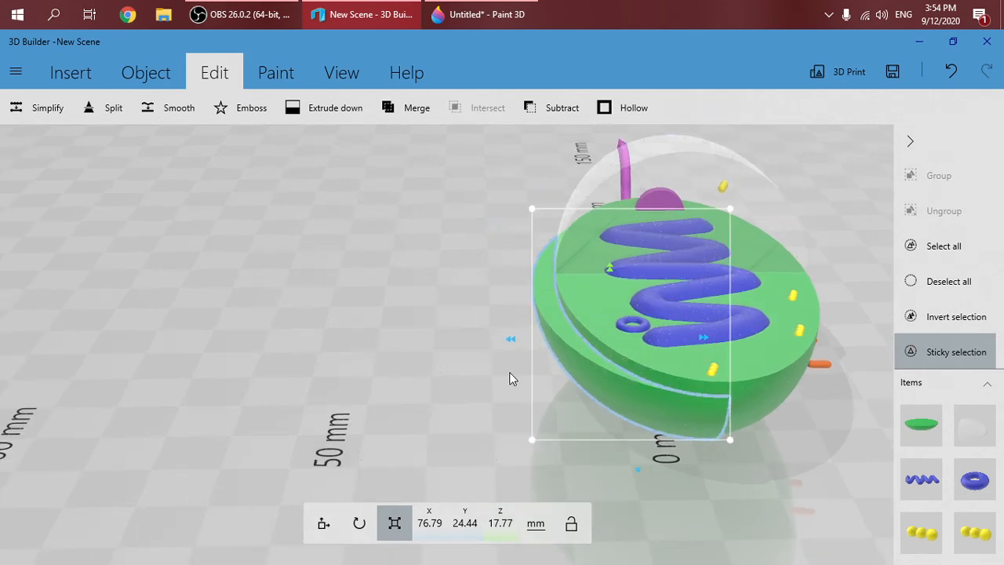
{"action": "right_click_drag", "start_coordinate": [511, 376], "coordinate": [559, 382]}
{"action": "scroll", "coordinate": [562, 383], "scroll_direction": "up", "scroll_amount": 2}
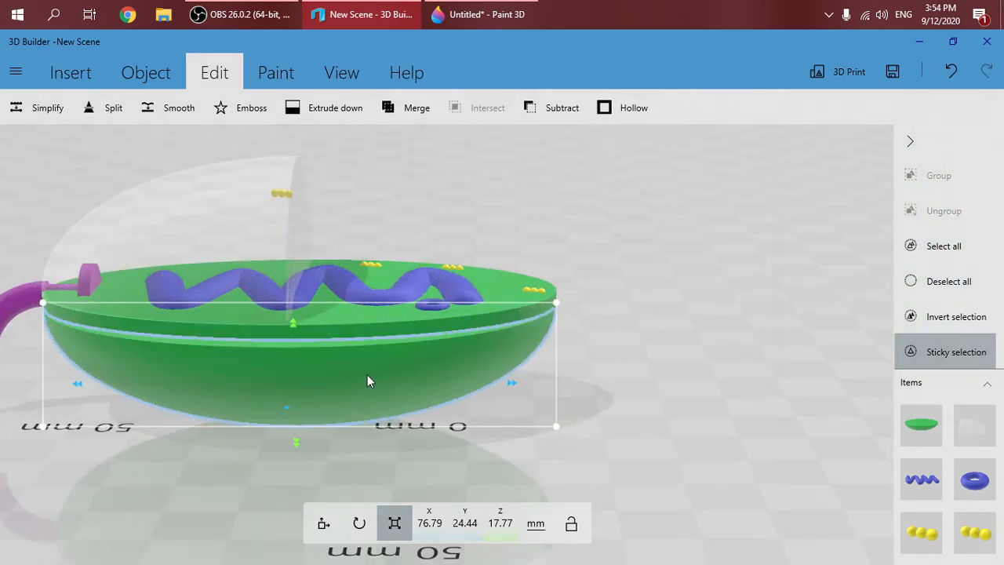
{"action": "left_click", "coordinate": [566, 365]}
{"action": "left_click", "coordinate": [437, 381]}
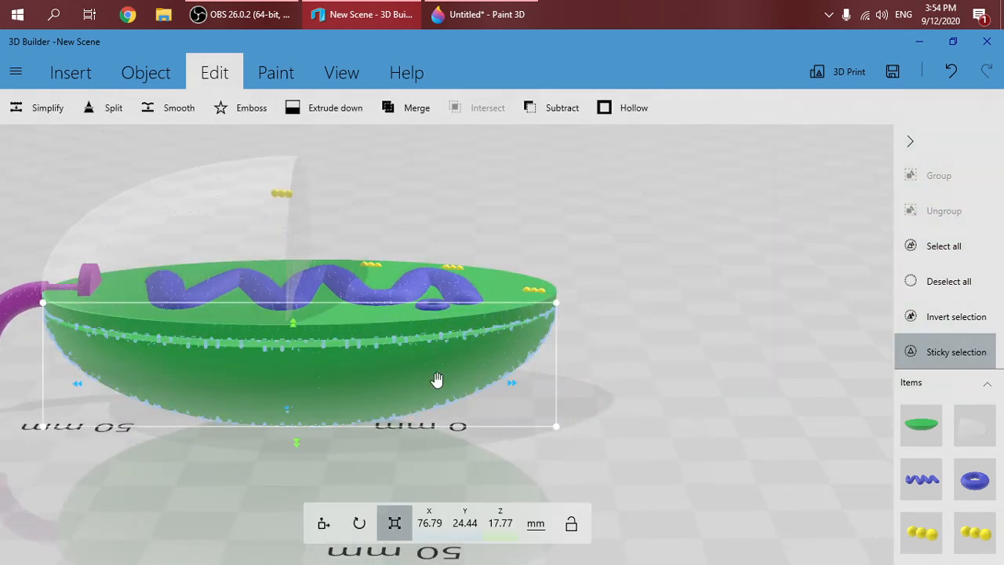
{"action": "left_click", "coordinate": [578, 317]}
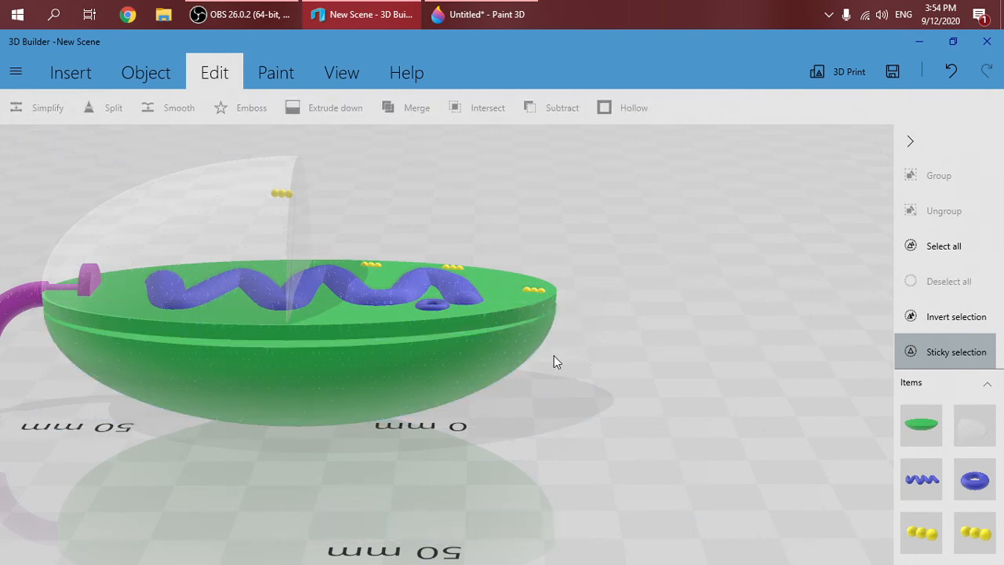
{"action": "left_click", "coordinate": [442, 348]}
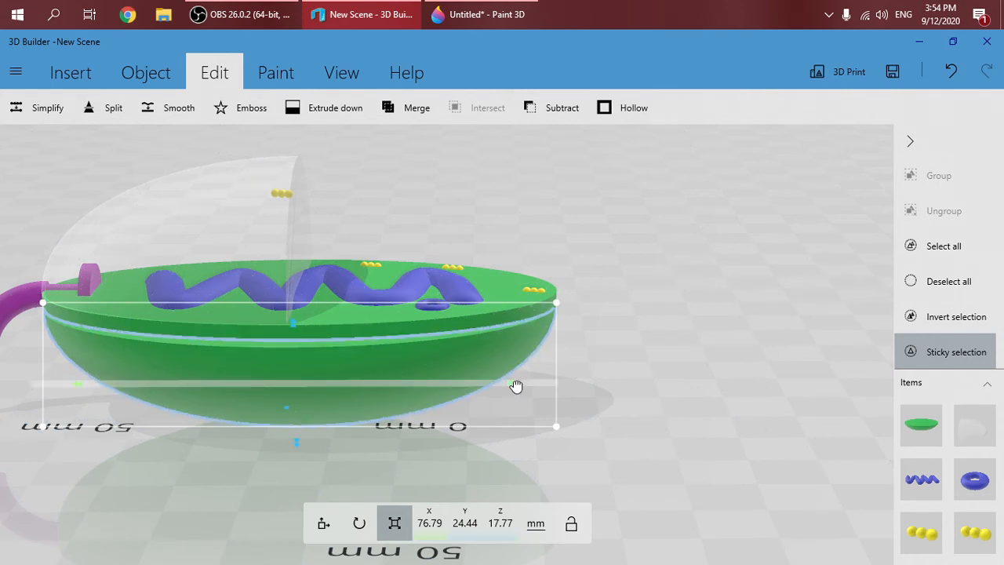
{"action": "left_click_drag", "start_coordinate": [515, 385], "coordinate": [512, 388]}
{"action": "right_click_drag", "start_coordinate": [697, 278], "coordinate": [574, 339]}
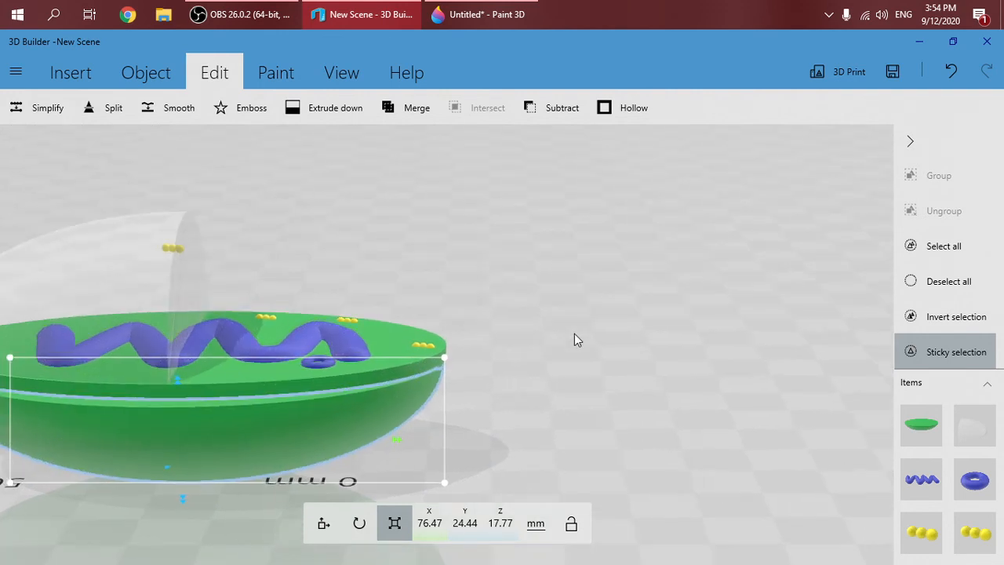
{"action": "right_click_drag", "start_coordinate": [486, 344], "coordinate": [386, 368]}
{"action": "right_click_drag", "start_coordinate": [548, 241], "coordinate": [694, 213]}
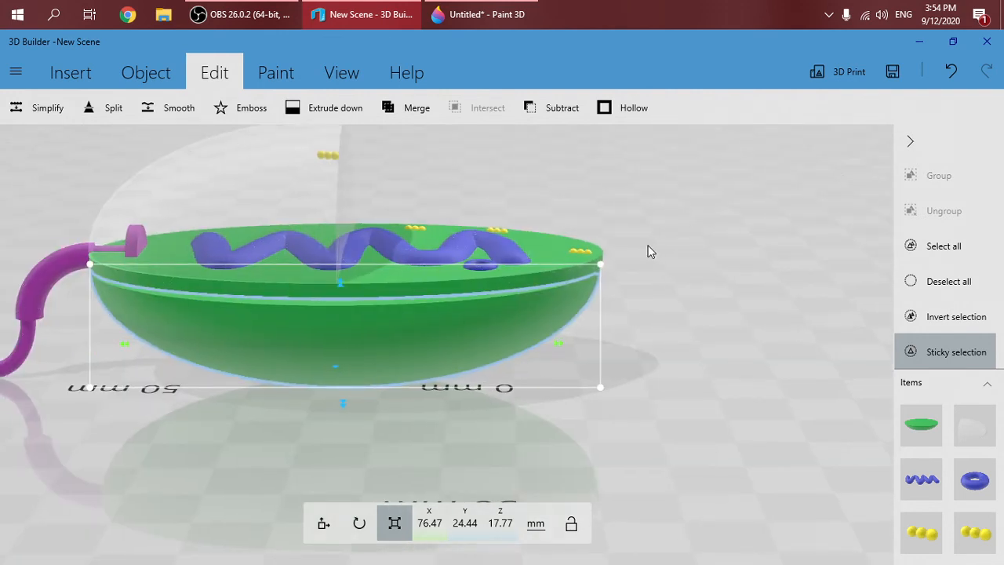
{"action": "left_click_drag", "start_coordinate": [647, 251], "coordinate": [321, 293]}
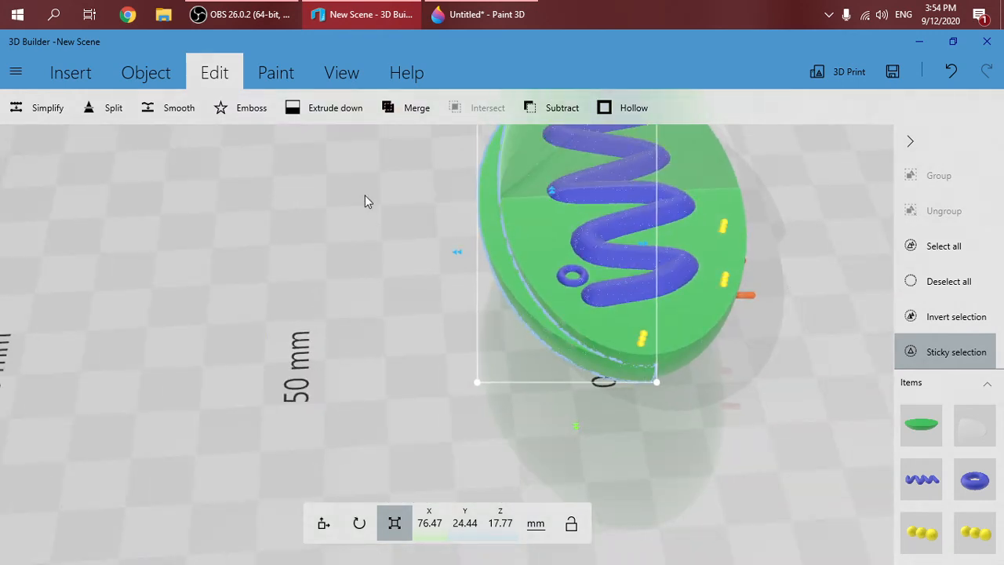
{"action": "left_click", "coordinate": [146, 72]}
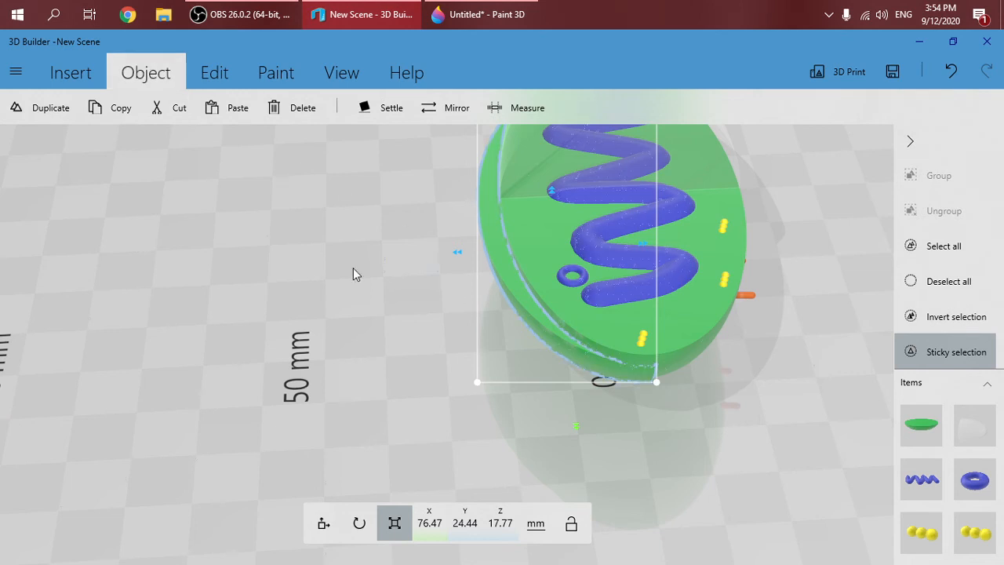
{"action": "left_click", "coordinate": [243, 114]}
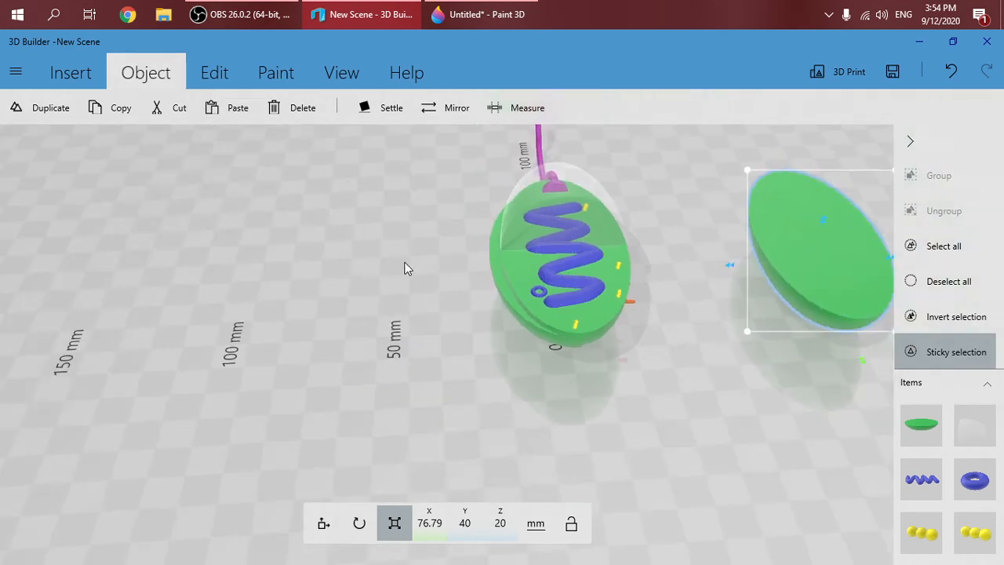
{"action": "scroll", "coordinate": [279, 188], "scroll_direction": "up", "scroll_amount": 1}
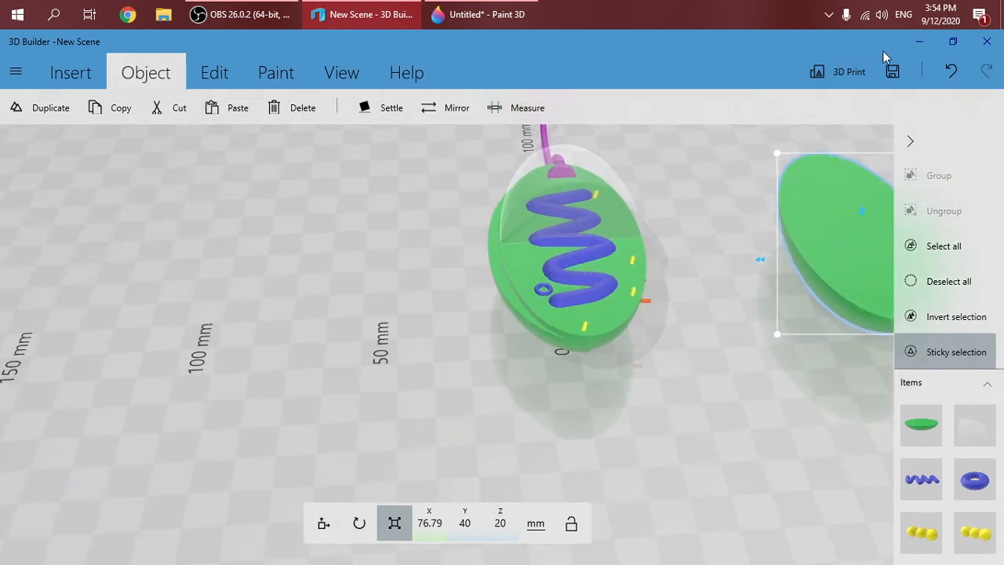
{"action": "left_click", "coordinate": [952, 72]}
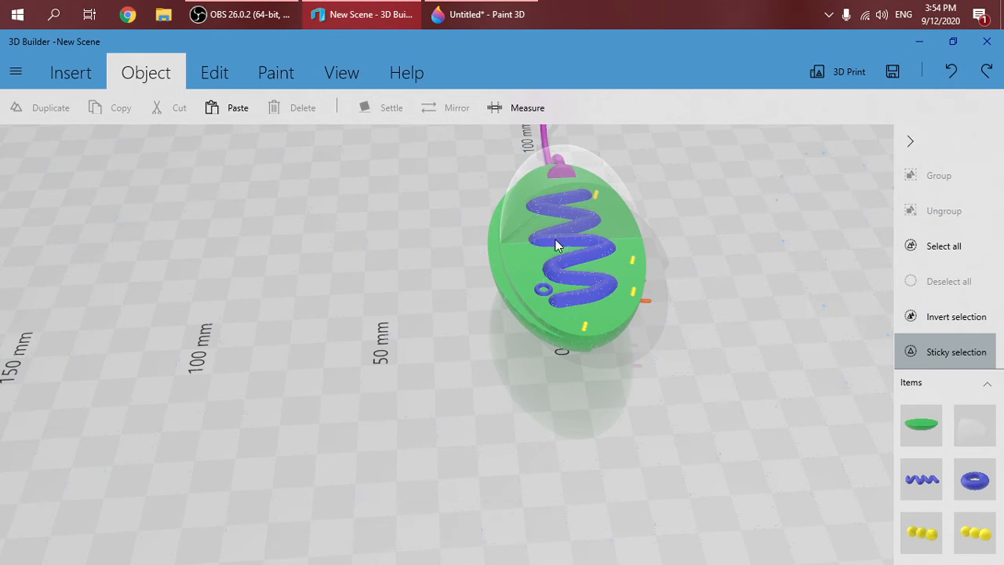
Copy the green half layer, paste the duplicate and move it onto the same side of the cell
{"action": "left_click", "coordinate": [502, 284]}
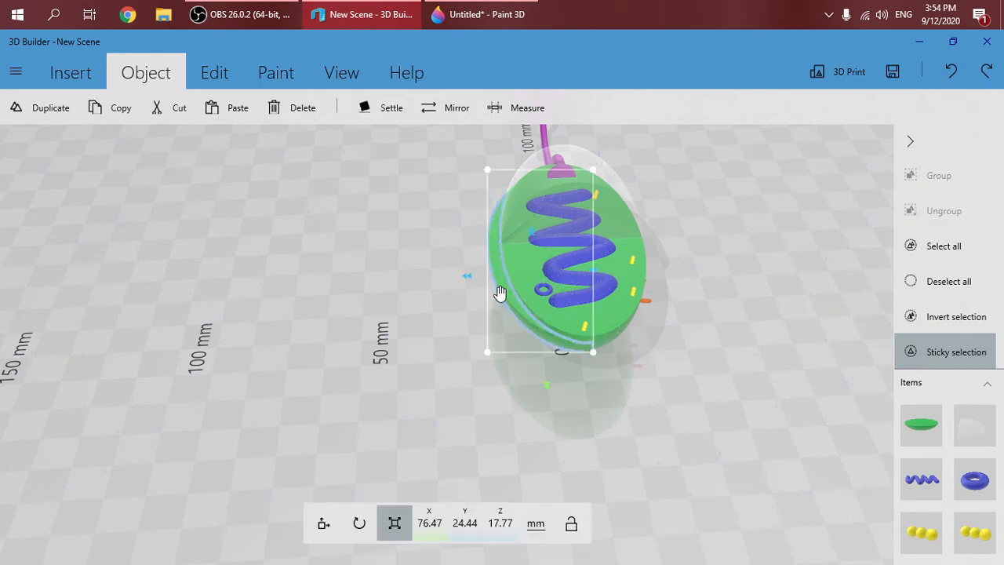
{"action": "left_click", "coordinate": [237, 108]}
{"action": "left_click_drag", "start_coordinate": [829, 262], "coordinate": [533, 277]}
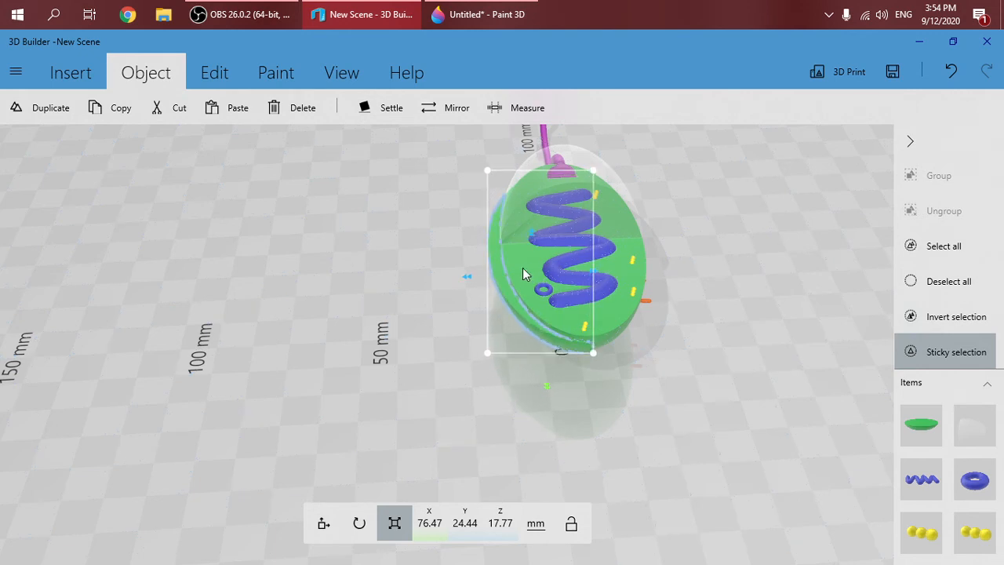
Resize the duplicated layer to 74.39 mm in X, 27.58 mm in Y and 15.43 mm in Z
{"action": "mouse_move", "coordinate": [471, 279]}
{"action": "left_mouse_down"}
{"action": "mouse_move", "coordinate": [458, 280]}
{"action": "mouse_move", "coordinate": [466, 273]}
{"action": "left_mouse_up"}
{"action": "left_click_drag", "start_coordinate": [526, 237], "coordinate": [533, 262]}
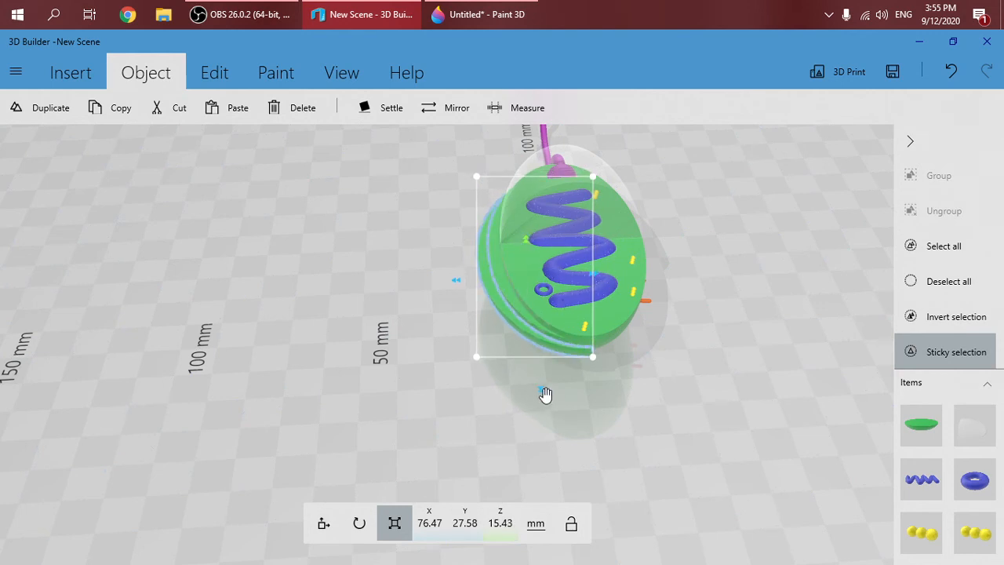
{"action": "left_click_drag", "start_coordinate": [540, 395], "coordinate": [541, 386]}
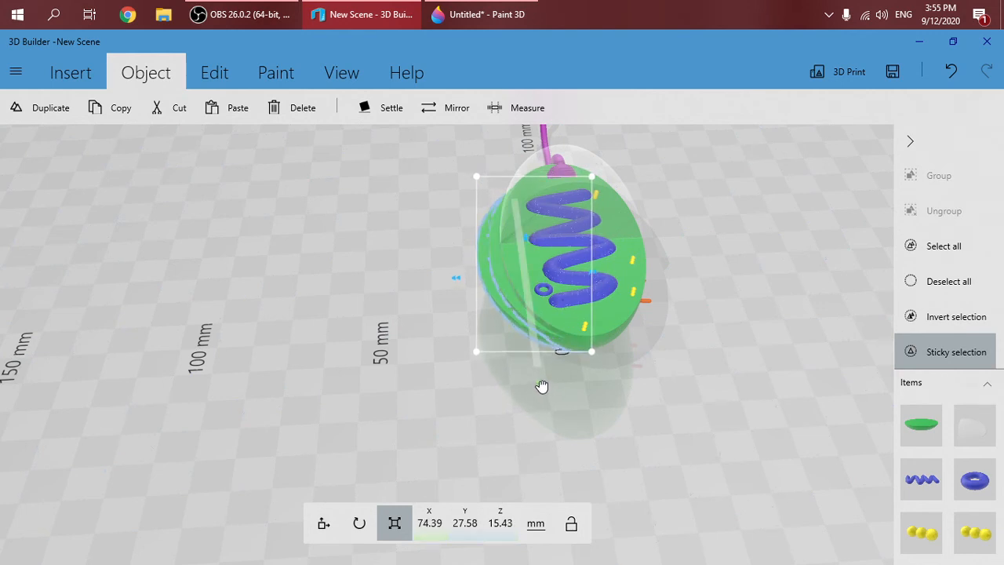
{"action": "scroll", "coordinate": [511, 362], "scroll_direction": "up", "scroll_amount": 5}
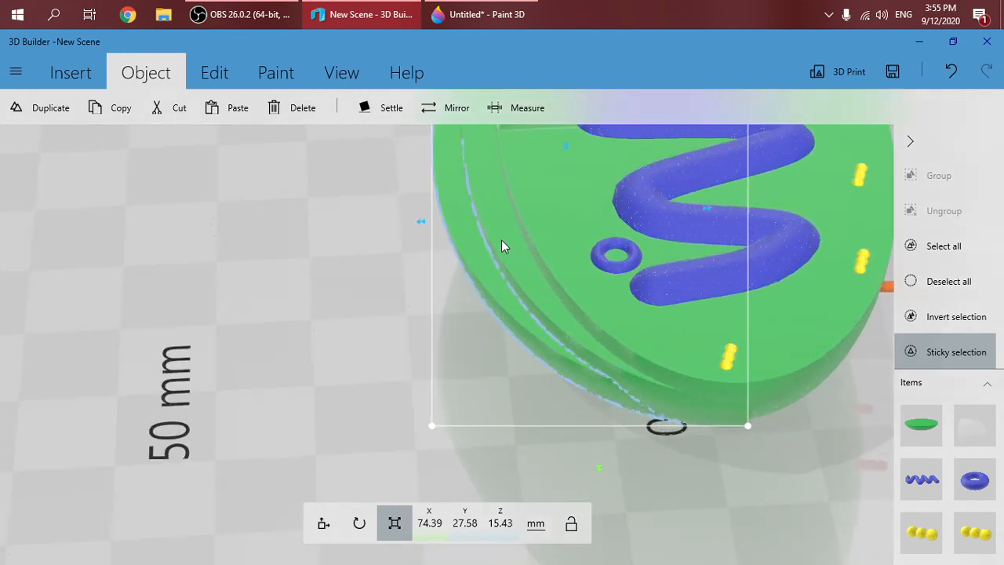
Narrow the inner green layer next to the cell body to 22.06 mm in Y
{"action": "key", "text": "Escape"}
{"action": "left_click", "coordinate": [499, 236]}
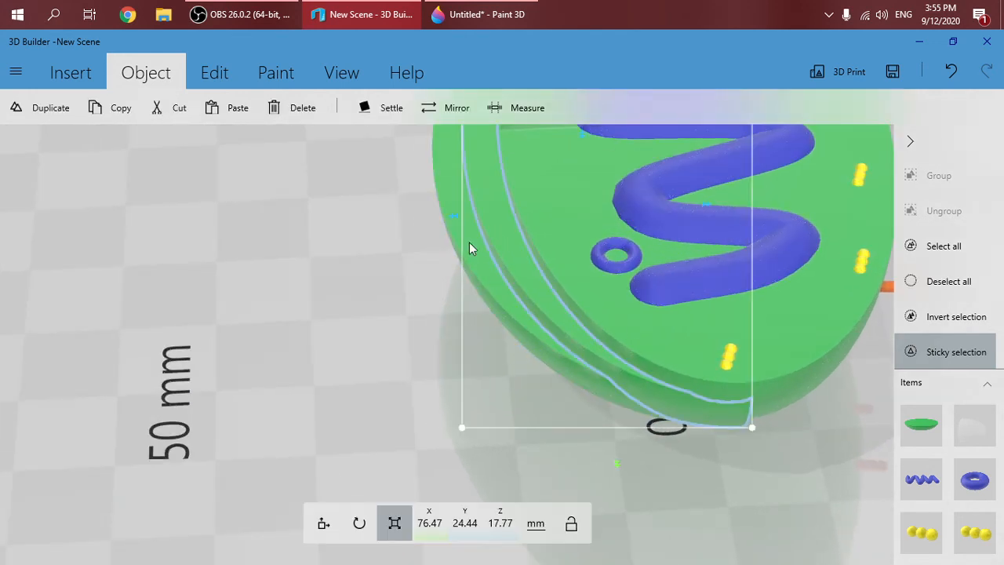
{"action": "left_click_drag", "start_coordinate": [452, 217], "coordinate": [486, 224]}
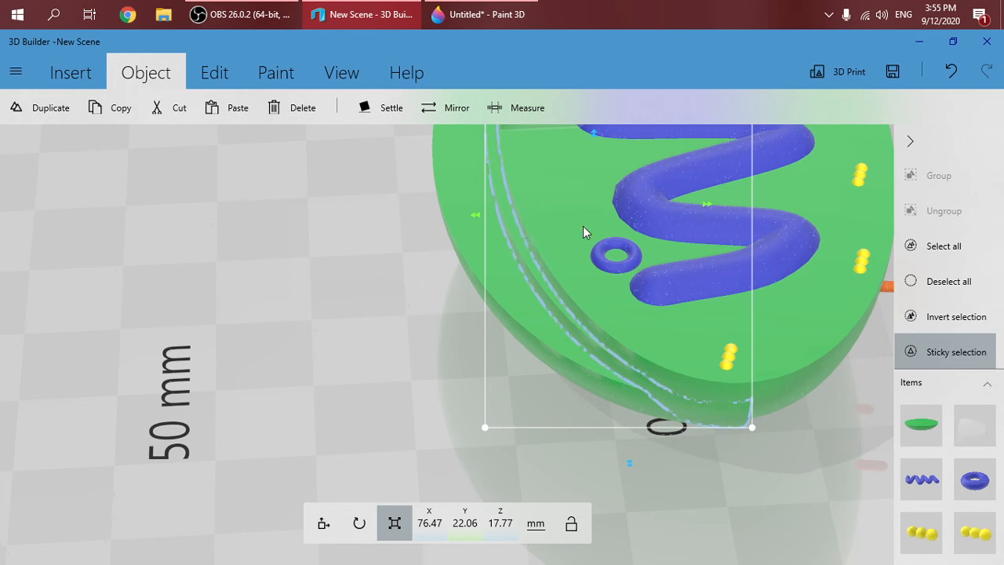
{"action": "scroll", "coordinate": [668, 245], "scroll_direction": "down", "scroll_amount": 2}
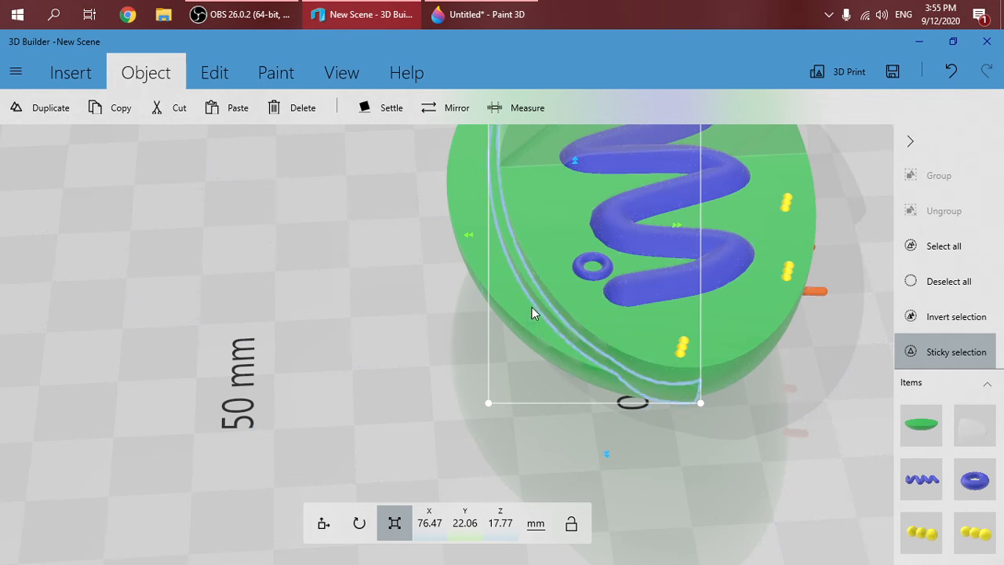
Paint the whole inner layer with the custom pale orange colour FDD690
{"action": "left_click", "coordinate": [287, 85]}
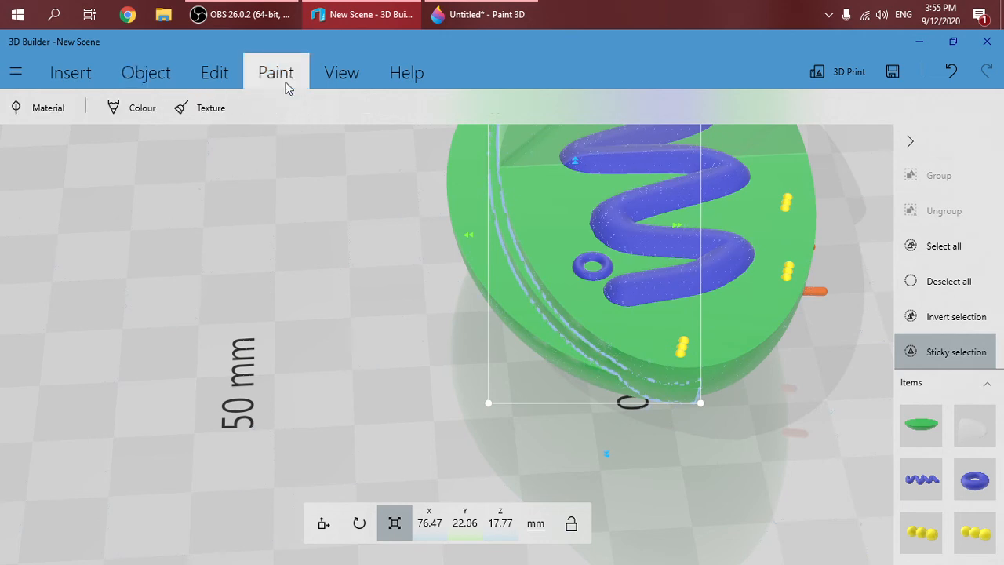
{"action": "left_click", "coordinate": [134, 116]}
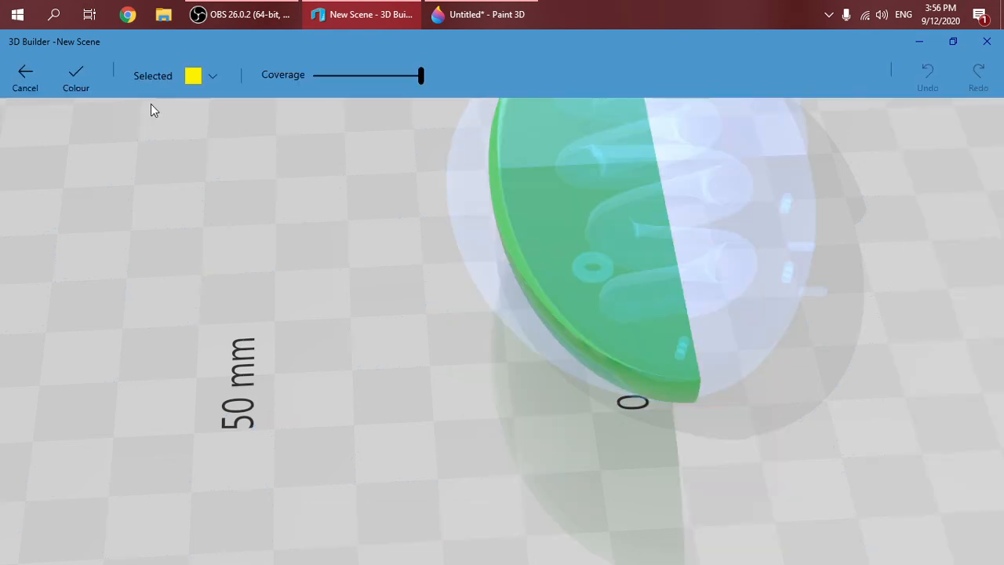
{"action": "left_click", "coordinate": [194, 81]}
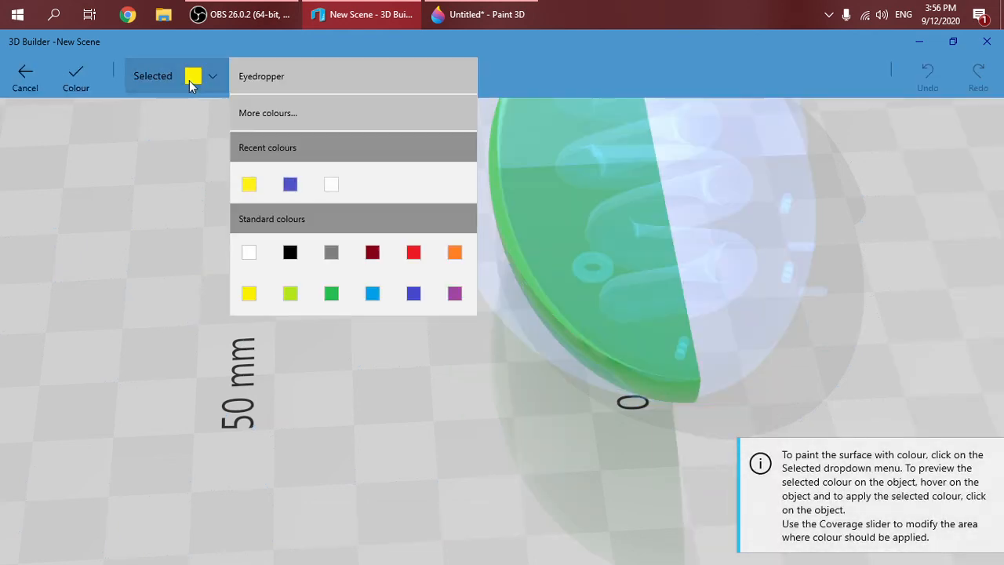
{"action": "left_click", "coordinate": [358, 113]}
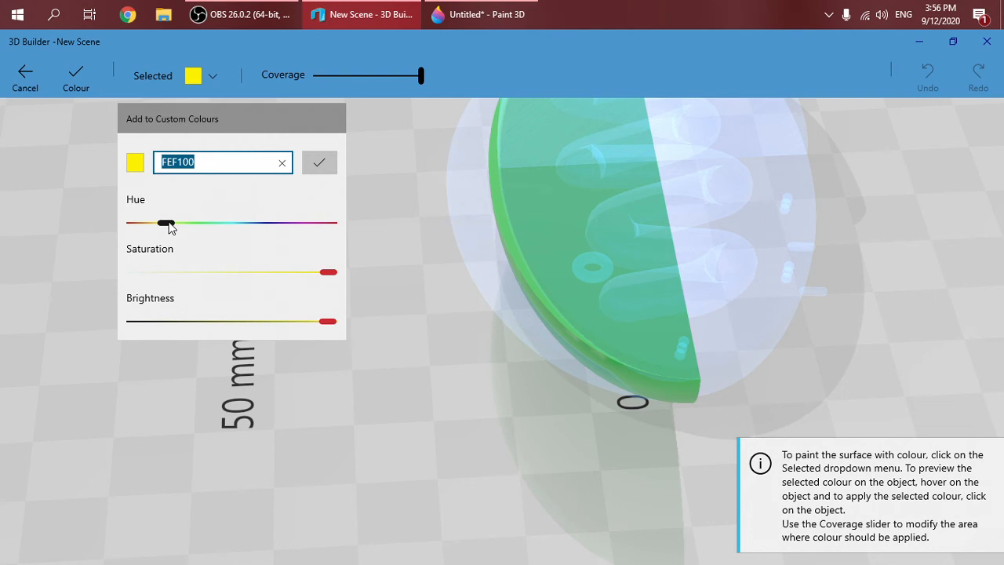
{"action": "mouse_move", "coordinate": [168, 224]}
{"action": "left_mouse_down"}
{"action": "mouse_move", "coordinate": [240, 227]}
{"action": "mouse_move", "coordinate": [159, 233]}
{"action": "mouse_move", "coordinate": [165, 226]}
{"action": "left_mouse_up"}
{"action": "left_click_drag", "start_coordinate": [327, 271], "coordinate": [219, 274]}
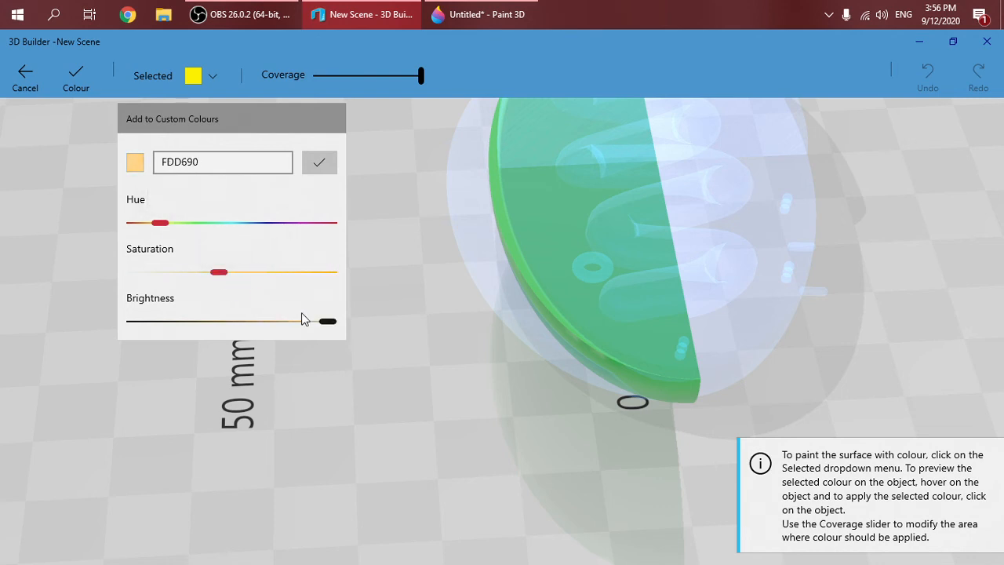
{"action": "left_click", "coordinate": [318, 163]}
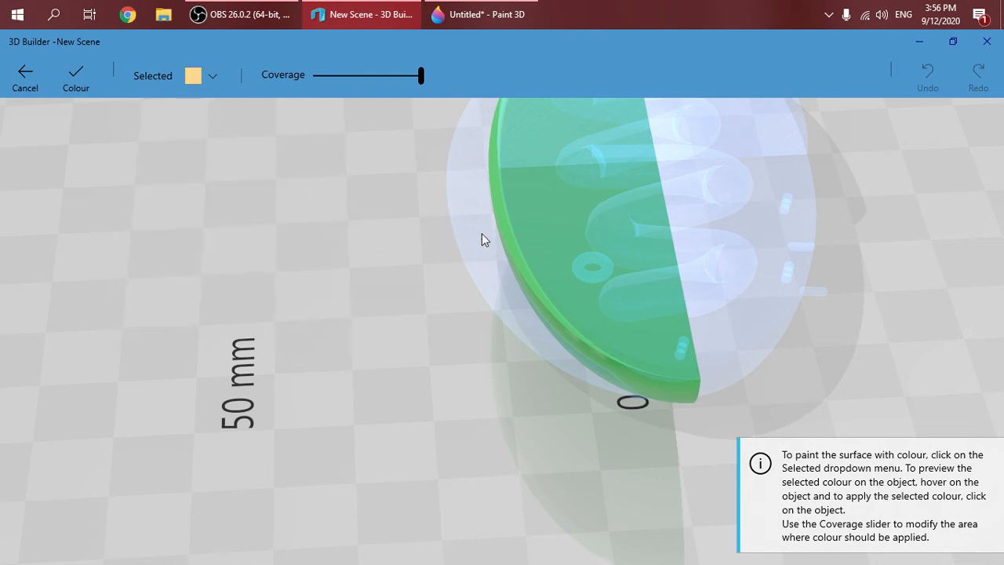
{"action": "left_click", "coordinate": [503, 229]}
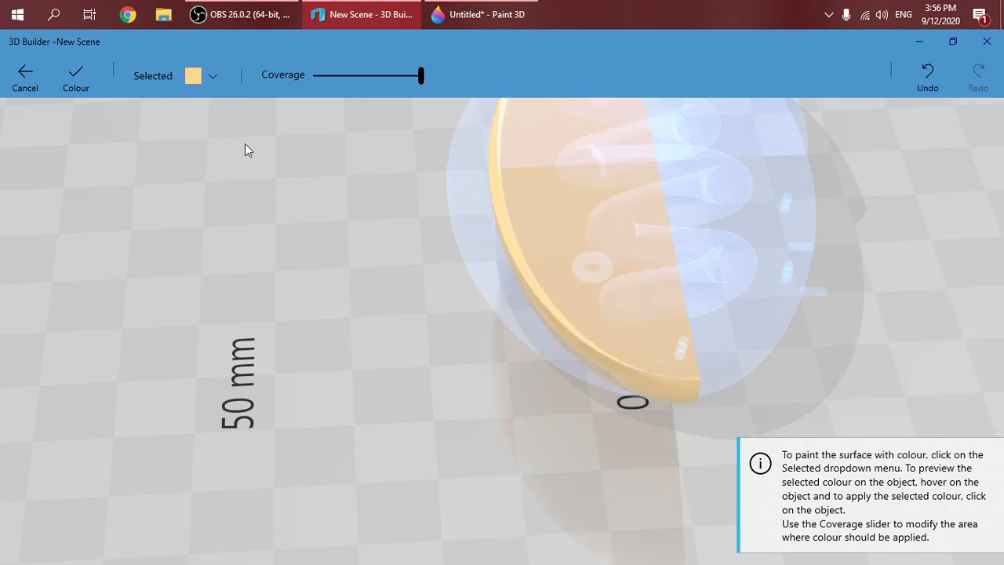
{"action": "left_click", "coordinate": [76, 82]}
Paint the whole outer green half layer purple using the standard colours
{"action": "left_click_drag", "start_coordinate": [291, 325], "coordinate": [567, 320]}
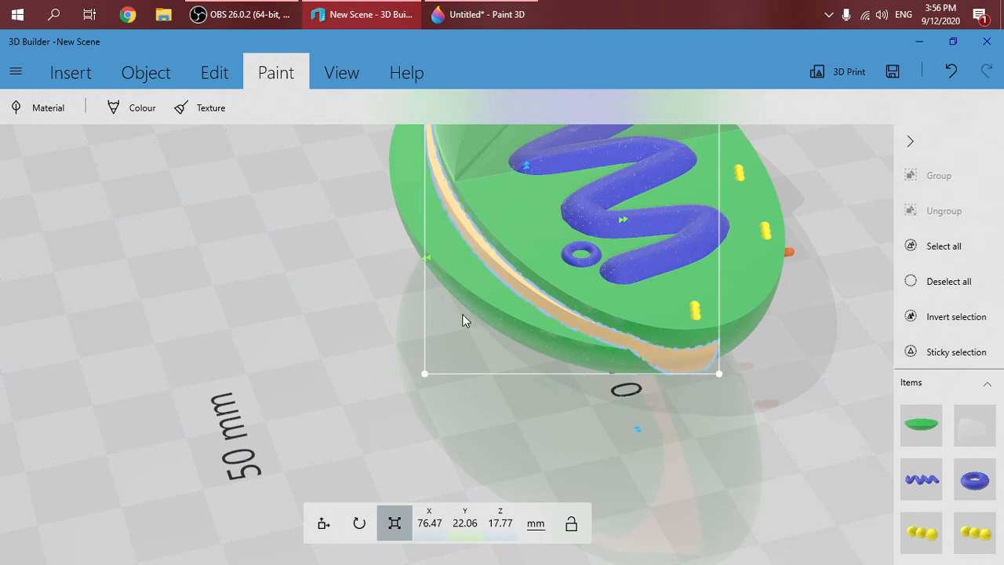
{"action": "left_click", "coordinate": [512, 282]}
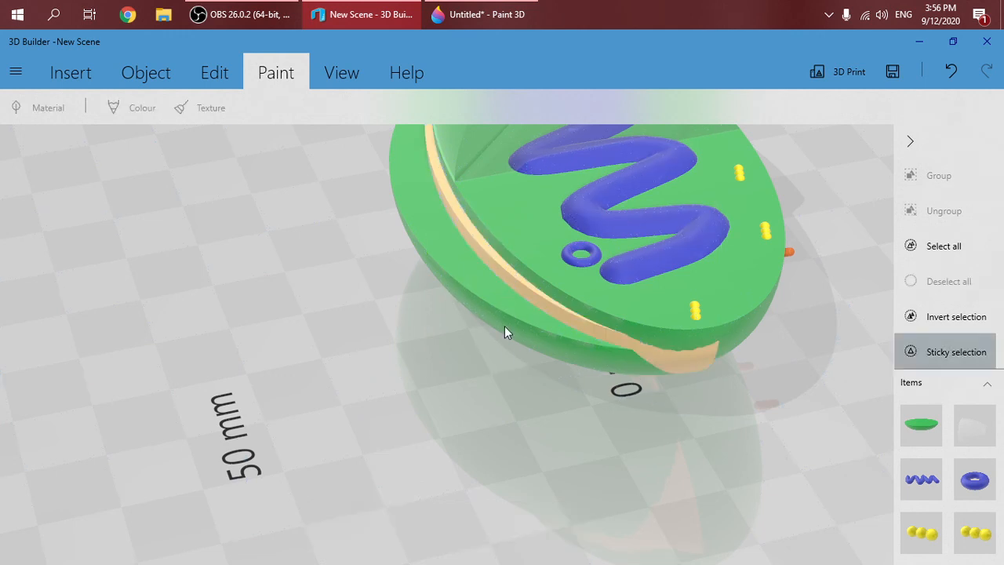
{"action": "left_click", "coordinate": [444, 243]}
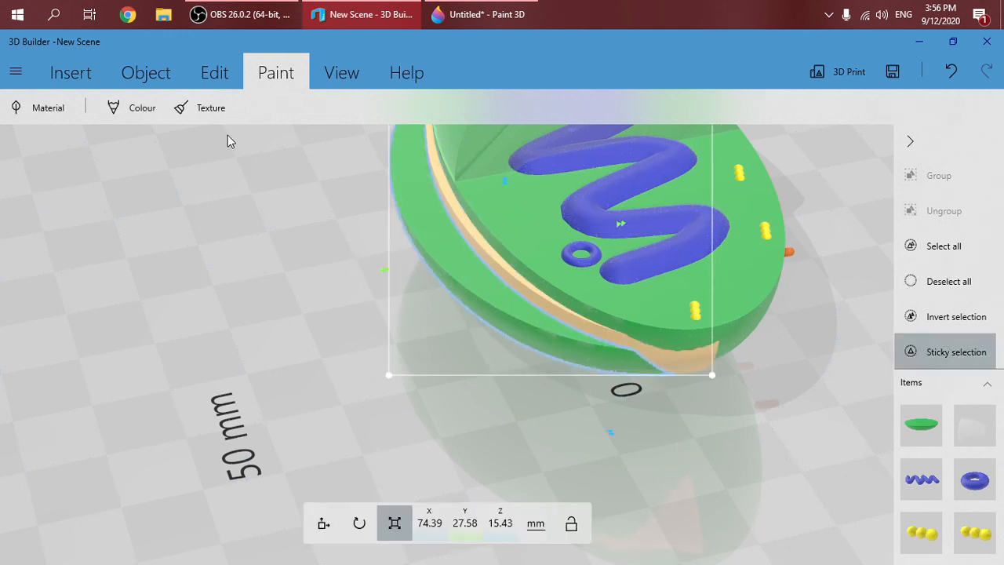
{"action": "left_click", "coordinate": [137, 113]}
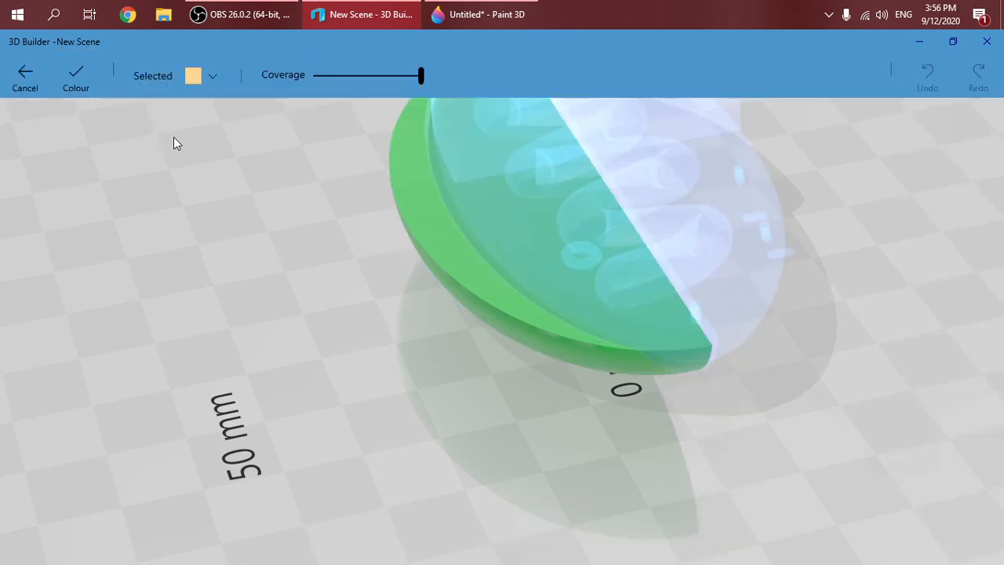
{"action": "left_click", "coordinate": [176, 76]}
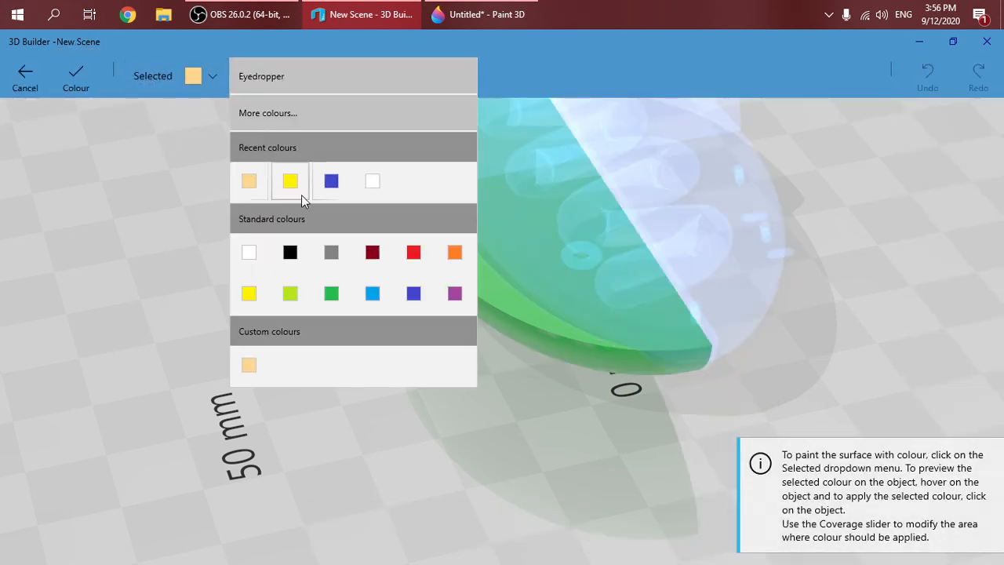
{"action": "left_click", "coordinate": [454, 292]}
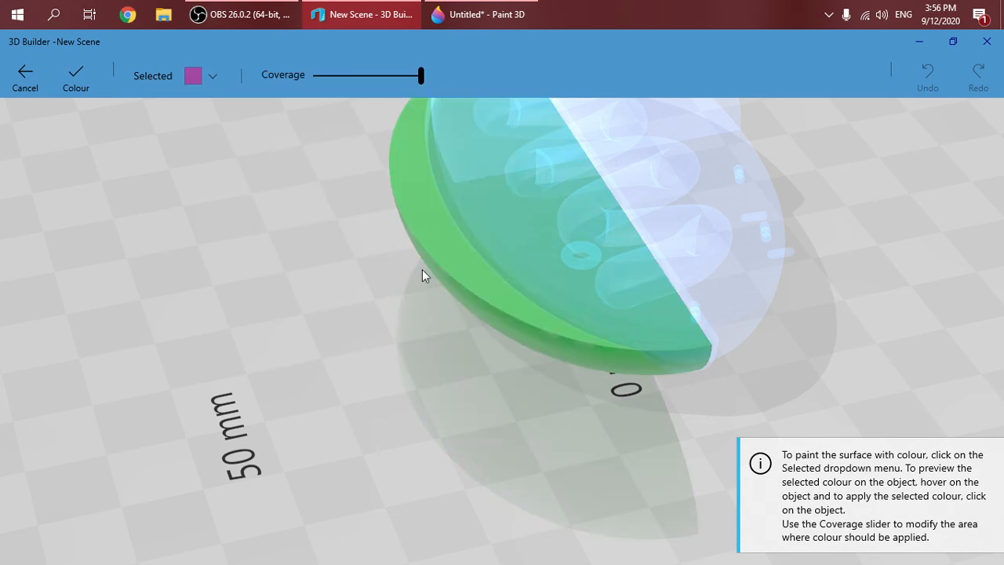
{"action": "left_click", "coordinate": [444, 230]}
{"action": "left_click", "coordinate": [70, 88]}
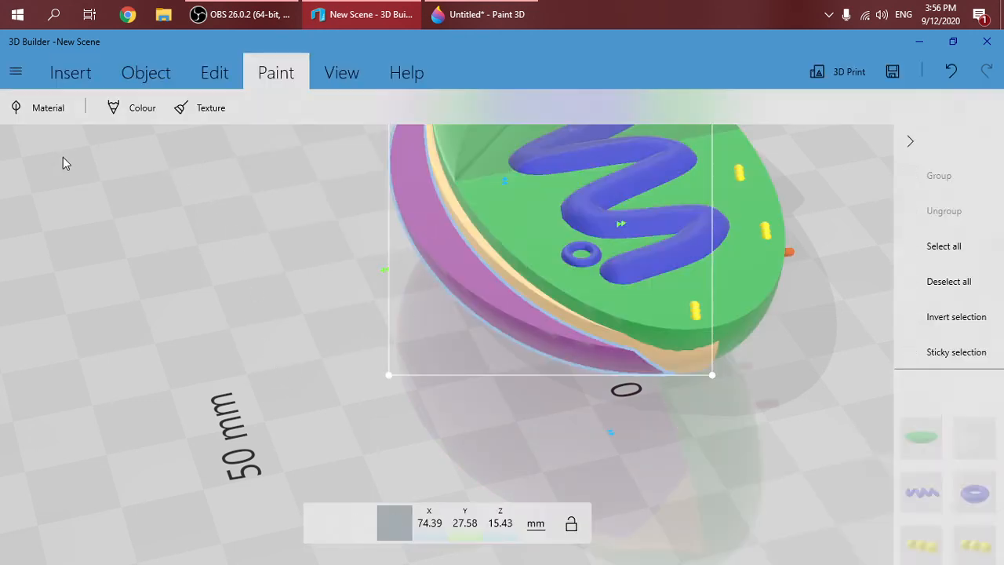
Try to shift the pale orange inner layer along the X axis to 25.96 mm
{"action": "right_click_drag", "start_coordinate": [329, 371], "coordinate": [629, 300]}
{"action": "right_click_drag", "start_coordinate": [298, 376], "coordinate": [424, 381]}
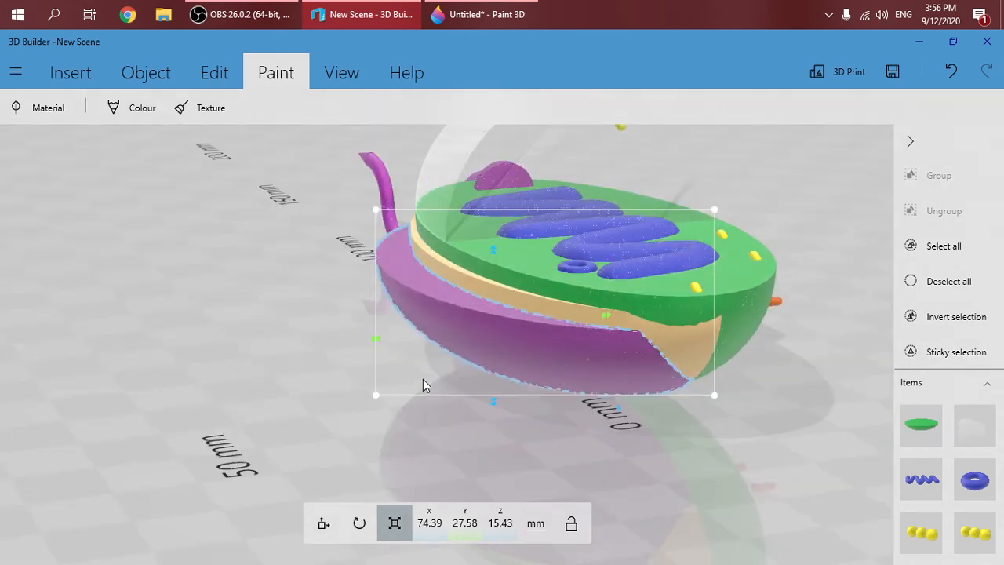
{"action": "right_click_drag", "start_coordinate": [609, 372], "coordinate": [538, 336]}
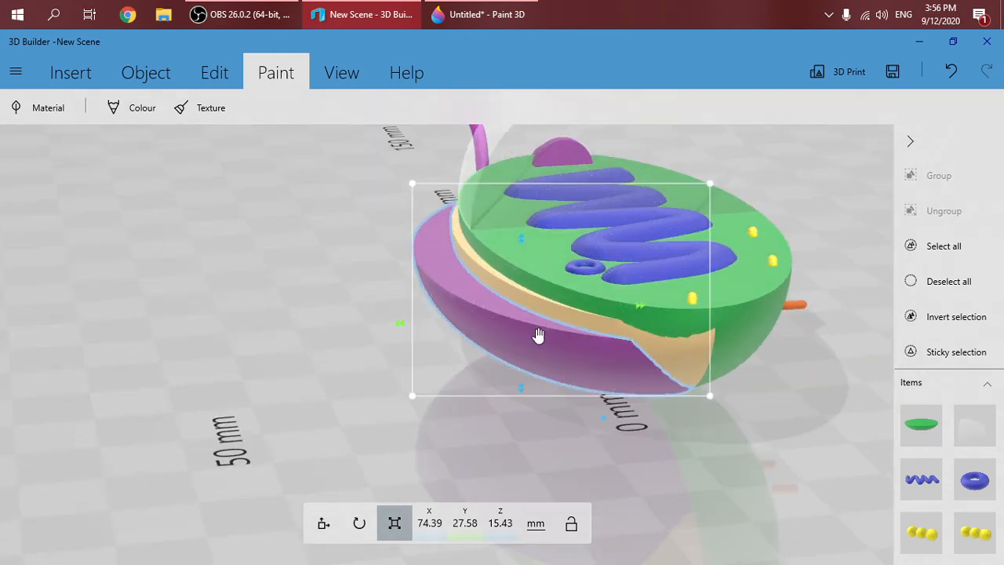
{"action": "left_click", "coordinate": [531, 326]}
{"action": "left_click", "coordinate": [535, 303]}
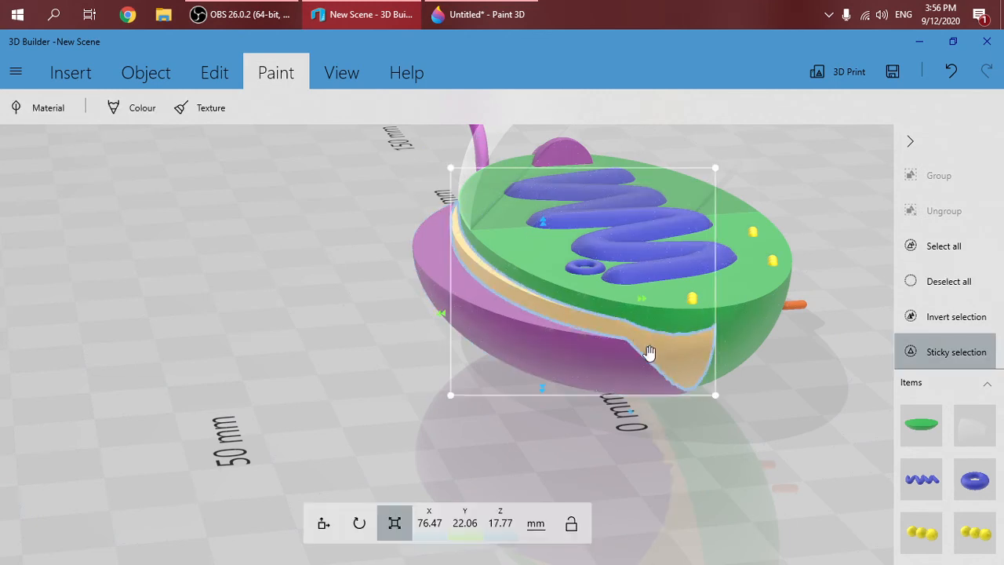
{"action": "left_click", "coordinate": [335, 525]}
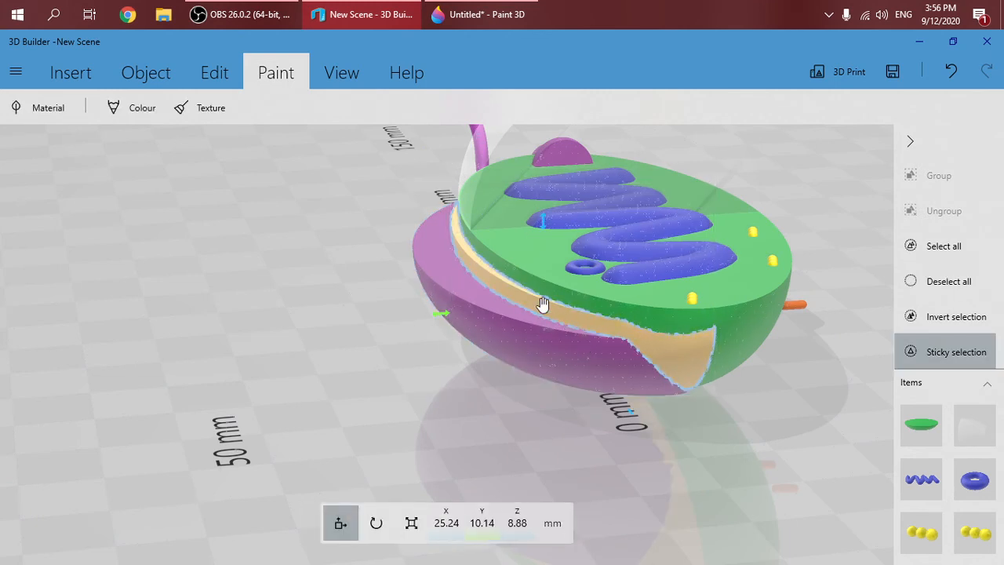
{"action": "right_click_drag", "start_coordinate": [442, 420], "coordinate": [410, 416]}
{"action": "left_click", "coordinate": [616, 361]}
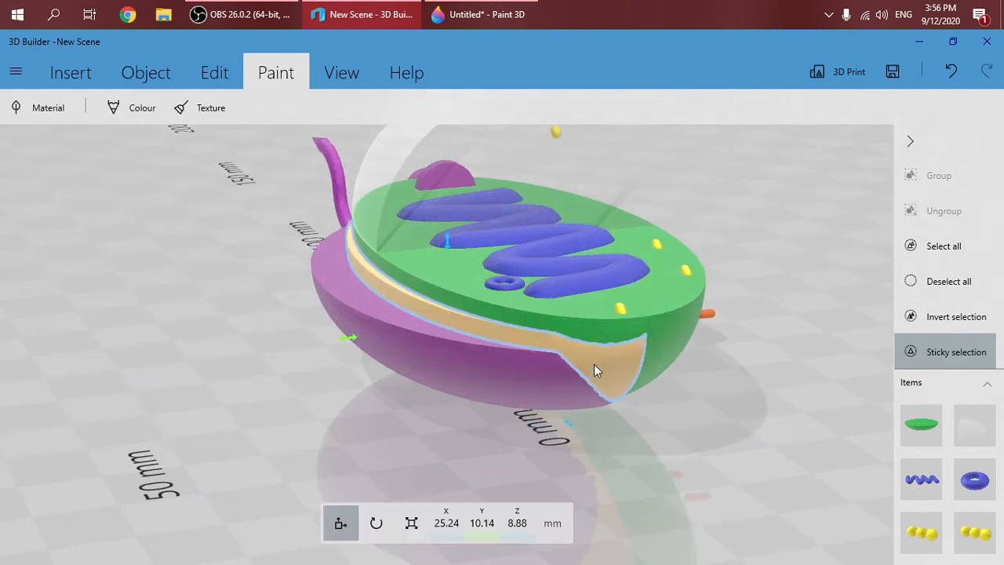
{"action": "left_click", "coordinate": [567, 424]}
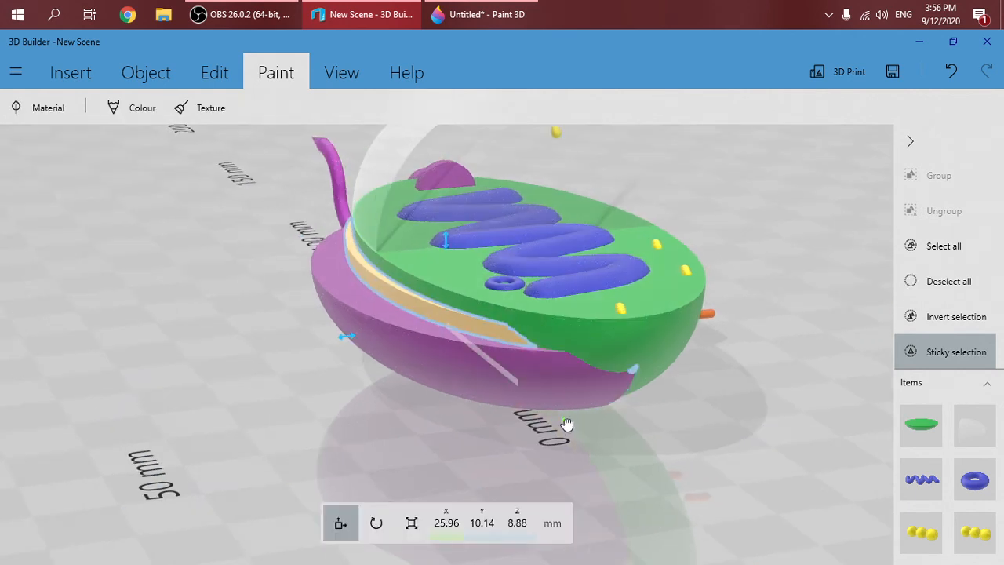
{"action": "left_click_drag", "start_coordinate": [569, 425], "coordinate": [569, 424]}
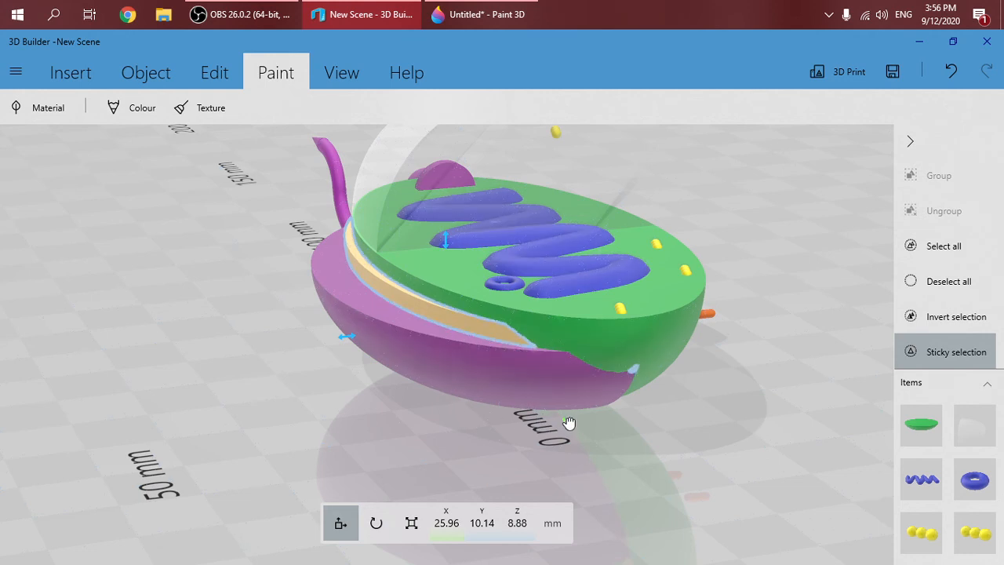
{"action": "left_click_drag", "start_coordinate": [569, 421], "coordinate": [570, 424]}
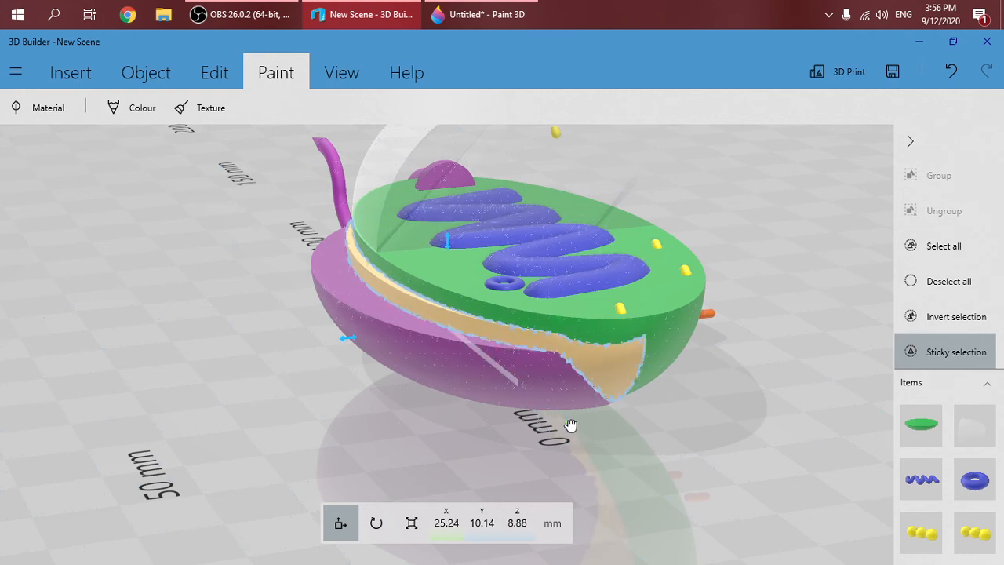
Resize the purple outer layer to 17.83 mm in Z and 30.52 mm in Y
{"action": "left_click", "coordinate": [504, 370]}
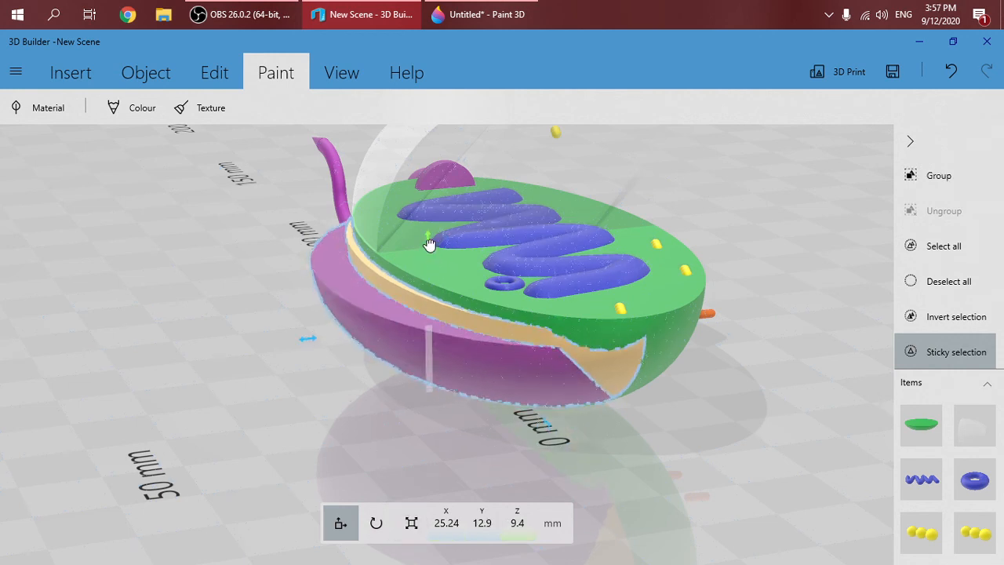
{"action": "left_click", "coordinate": [411, 523]}
{"action": "left_click_drag", "start_coordinate": [427, 246], "coordinate": [426, 242]}
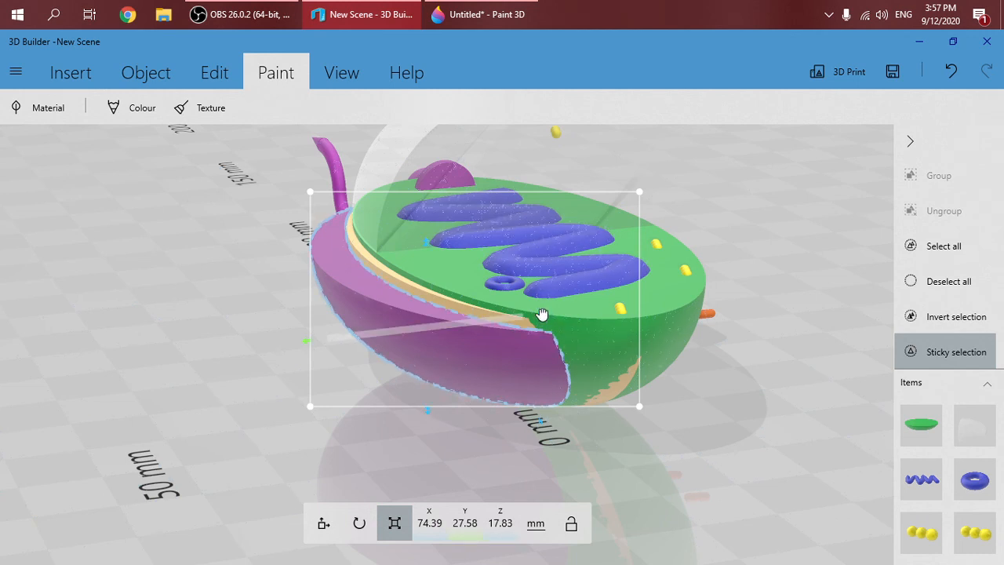
{"action": "left_click_drag", "start_coordinate": [541, 314], "coordinate": [562, 329]}
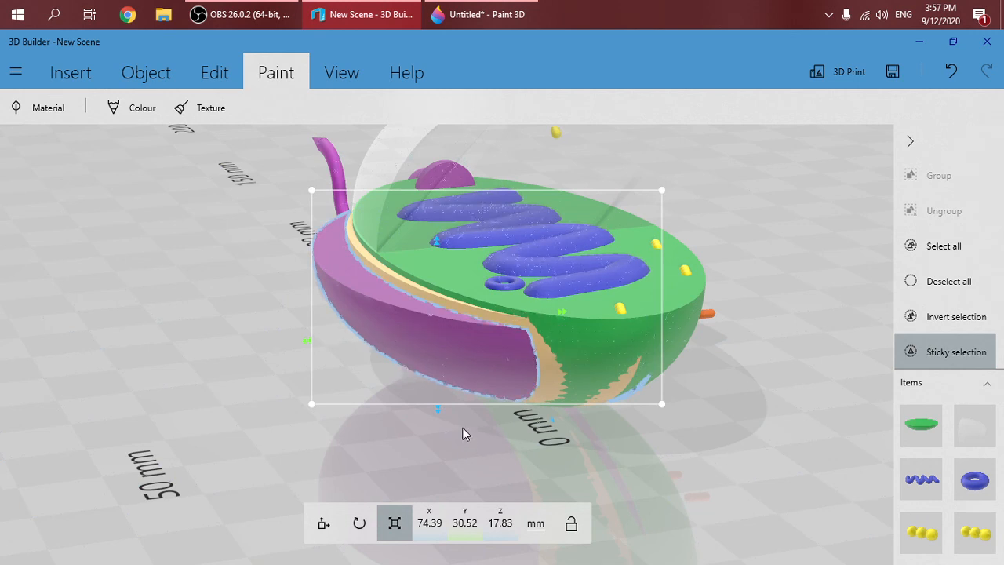
{"action": "left_click", "coordinate": [395, 385]}
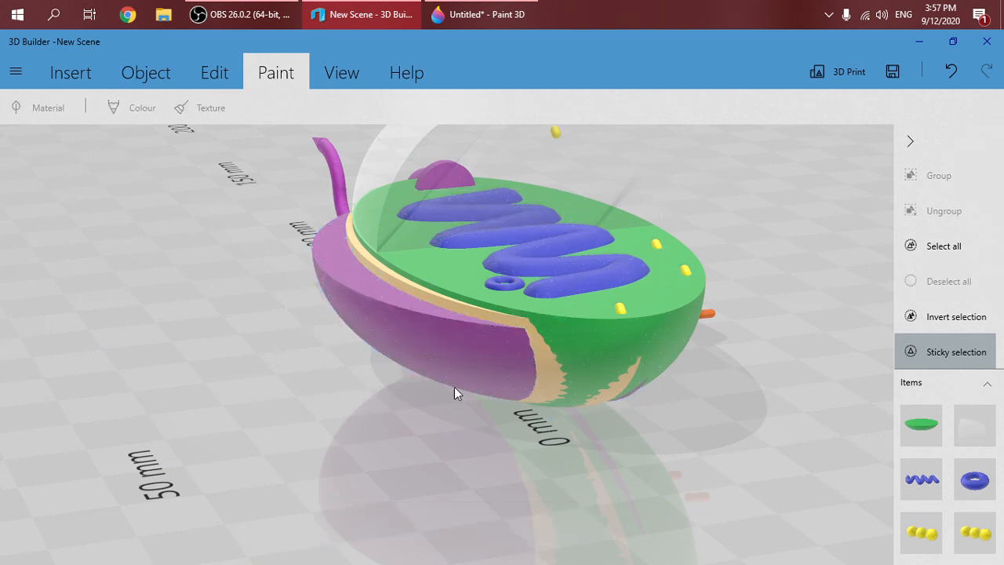
Narrow the purple outer layer to 28.25 mm in Y
{"action": "left_click_drag", "start_coordinate": [795, 404], "coordinate": [267, 361]}
{"action": "left_click", "coordinate": [262, 360]}
{"action": "left_click_drag", "start_coordinate": [174, 383], "coordinate": [191, 379]}
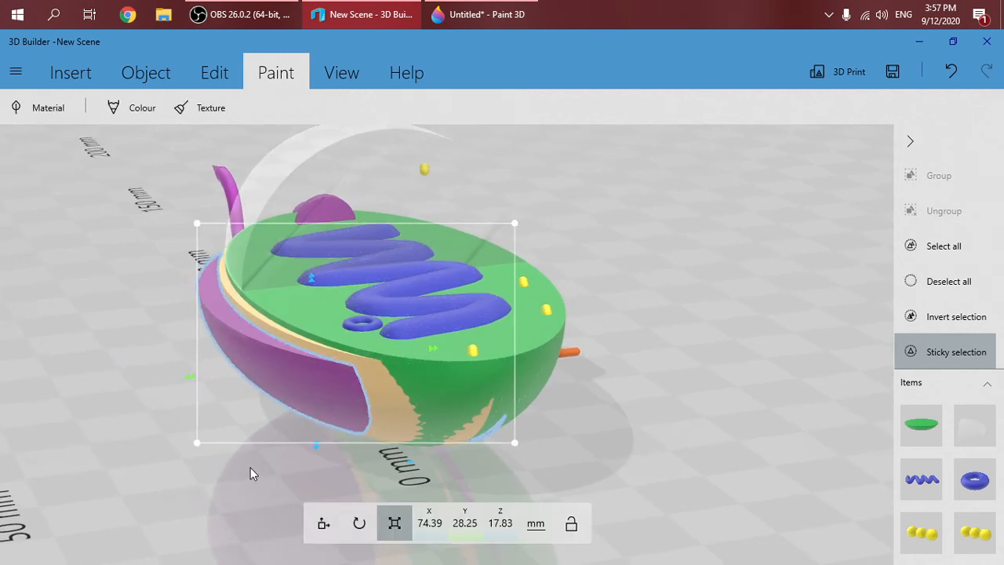
{"action": "left_click", "coordinate": [311, 380]}
{"action": "left_click_drag", "start_coordinate": [703, 345], "coordinate": [491, 399]}
{"action": "left_click_drag", "start_coordinate": [586, 342], "coordinate": [265, 270]}
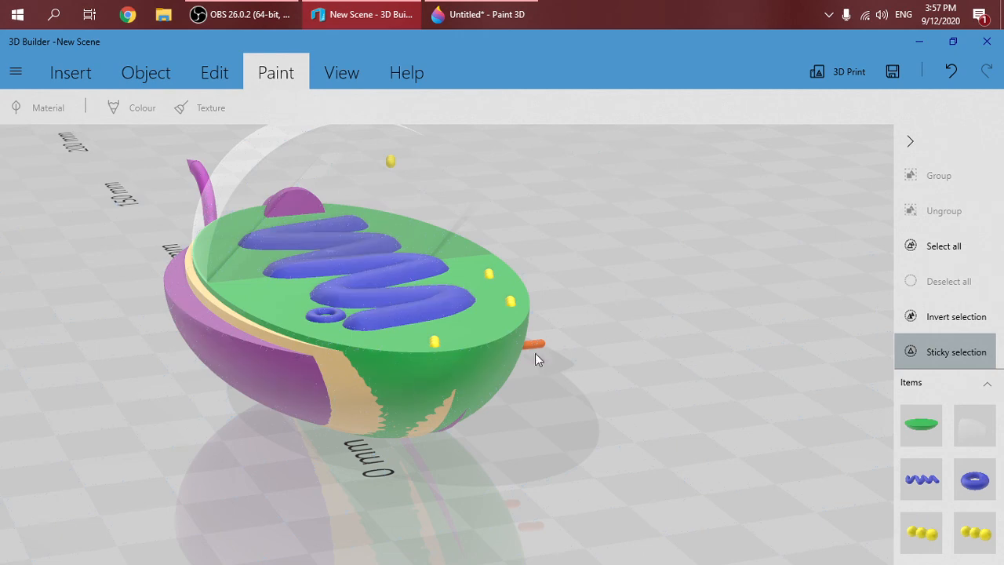
{"action": "left_click_drag", "start_coordinate": [537, 357], "coordinate": [400, 349]}
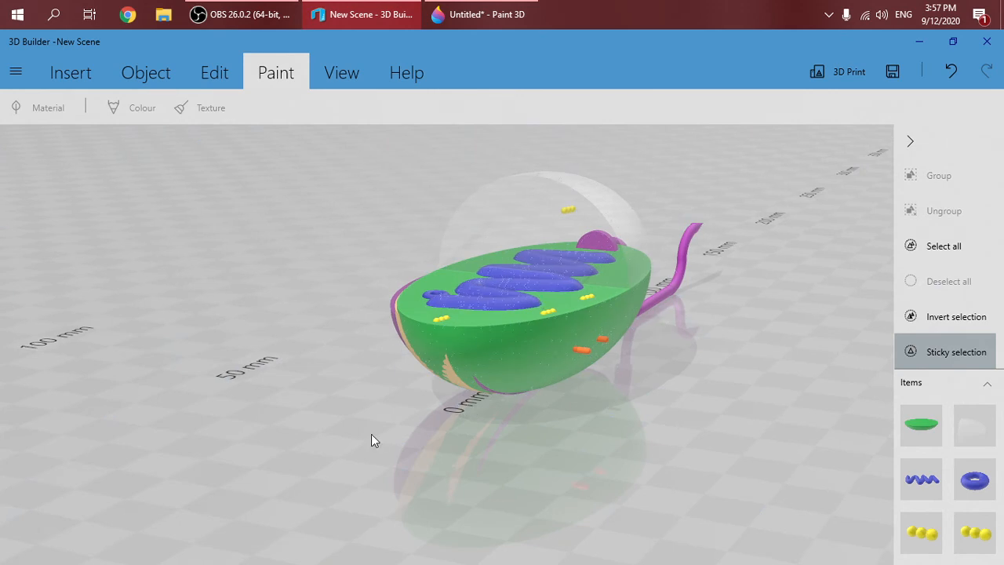
{"action": "left_click_drag", "start_coordinate": [371, 436], "coordinate": [567, 466]}
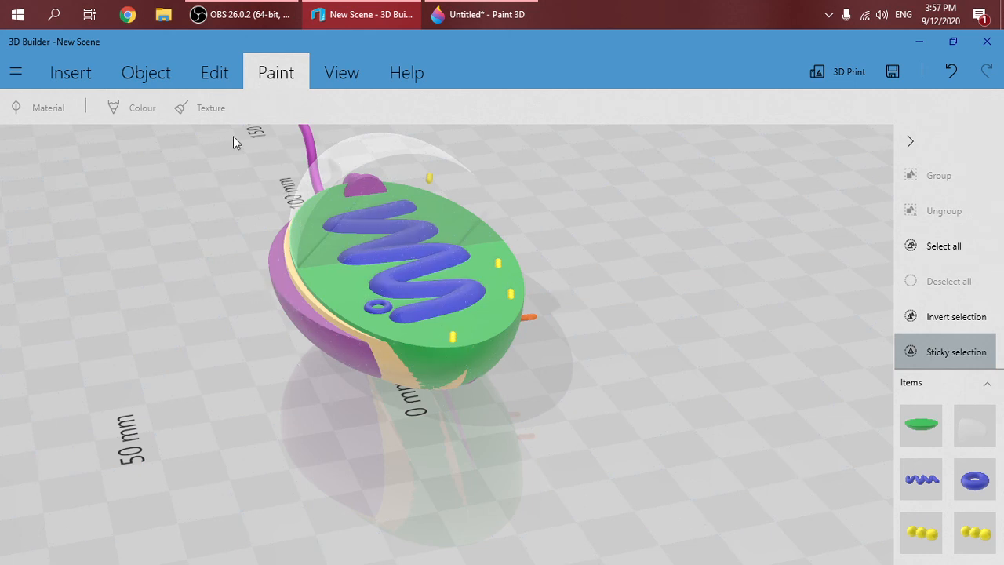
Save the scene under the name gpb in 3MF format in the 3D Builder folder
{"action": "left_click", "coordinate": [16, 72]}
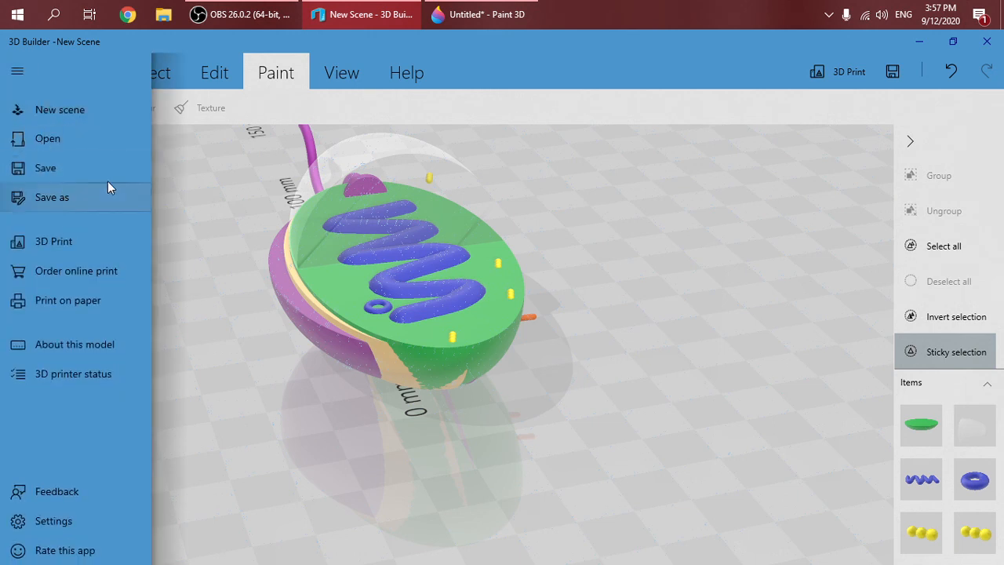
{"action": "left_click", "coordinate": [117, 200]}
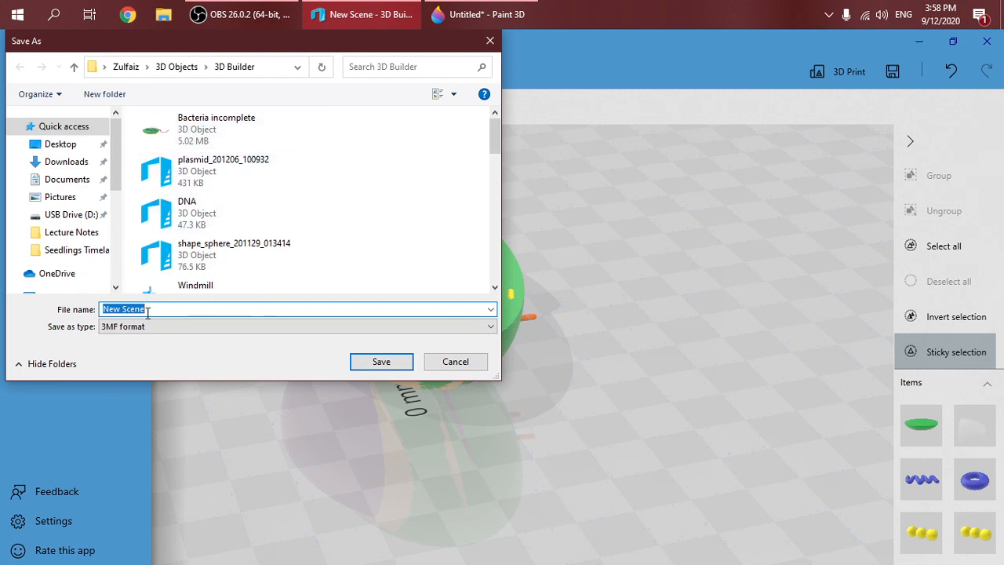
{"action": "type", "text": "b"}
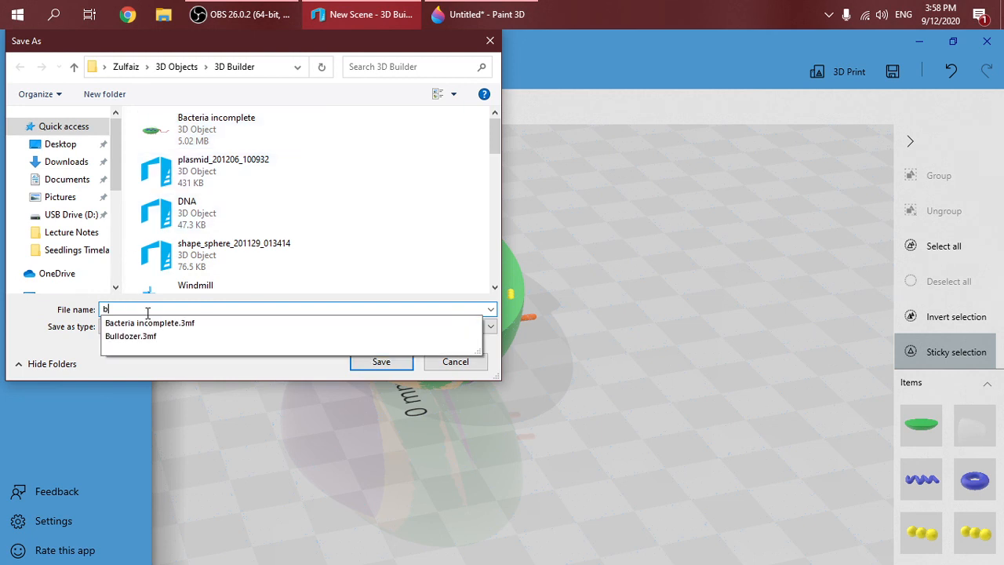
{"action": "key", "text": "BackSpace"}
{"action": "type", "text": "b"}
{"action": "key", "text": "BackSpace"}
{"action": "type", "text": "gp"}
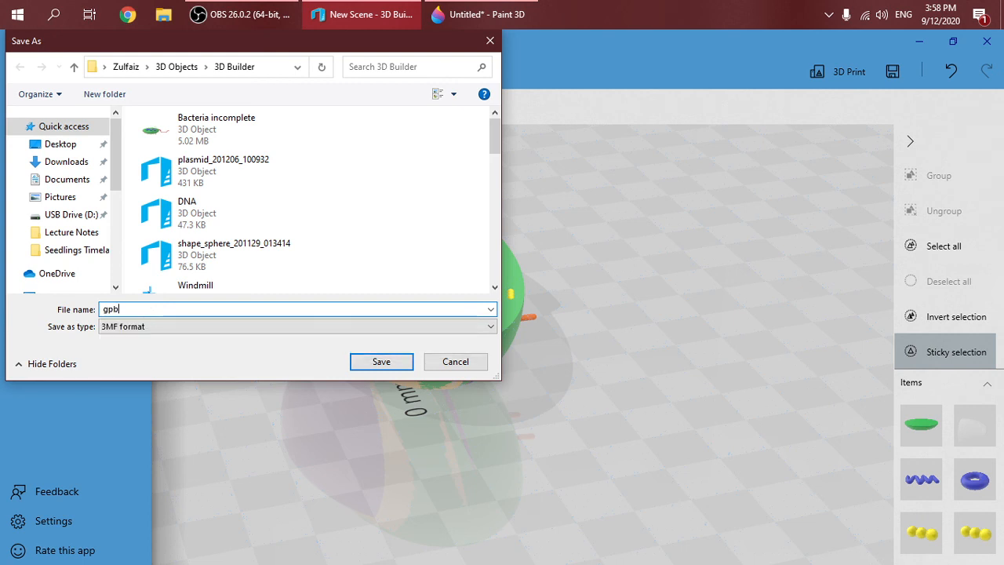
{"action": "left_click", "coordinate": [380, 361]}
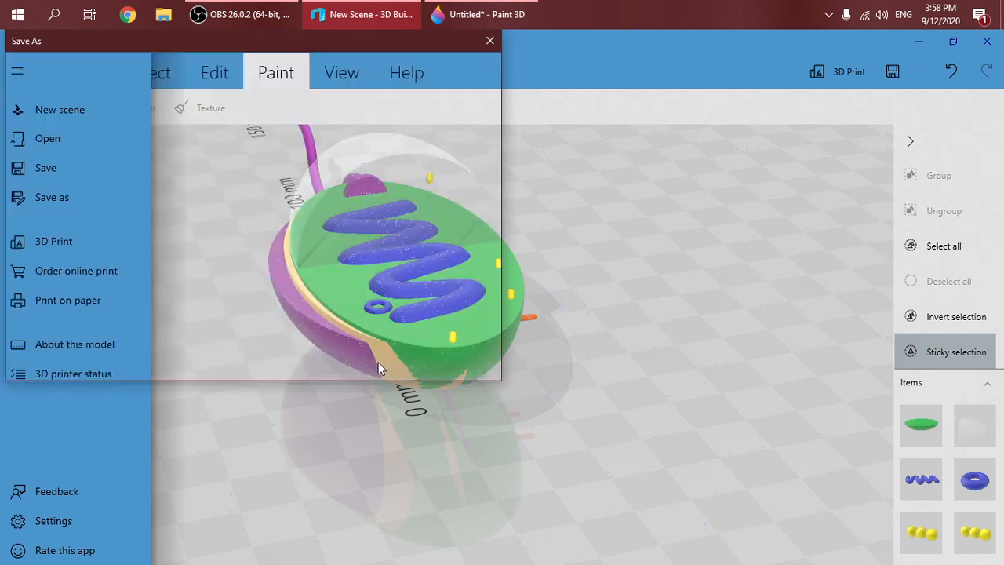
{"action": "left_click", "coordinate": [214, 206]}
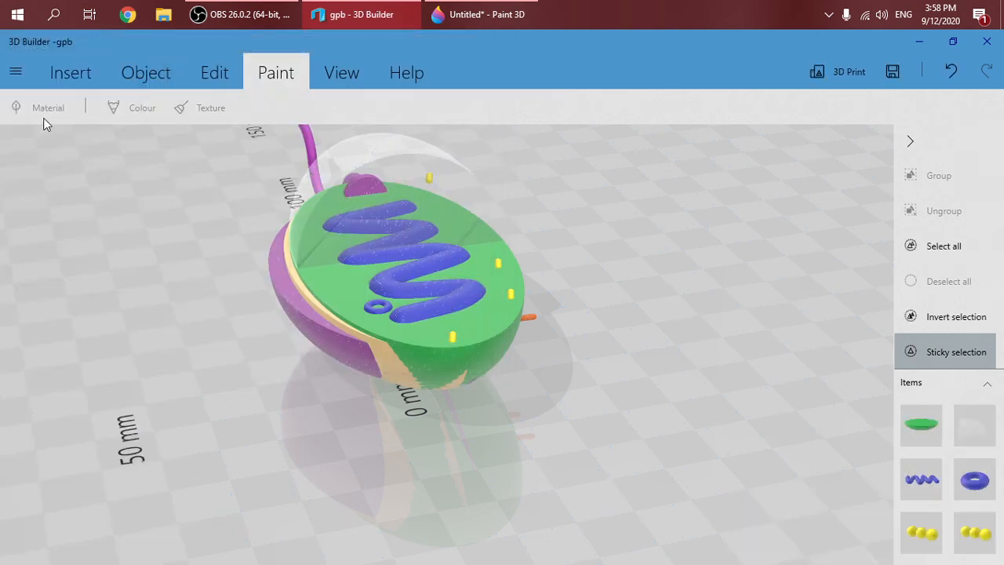
Open the saved gpb model from the 3D Builder folder and view it from above
{"action": "left_click", "coordinate": [15, 74]}
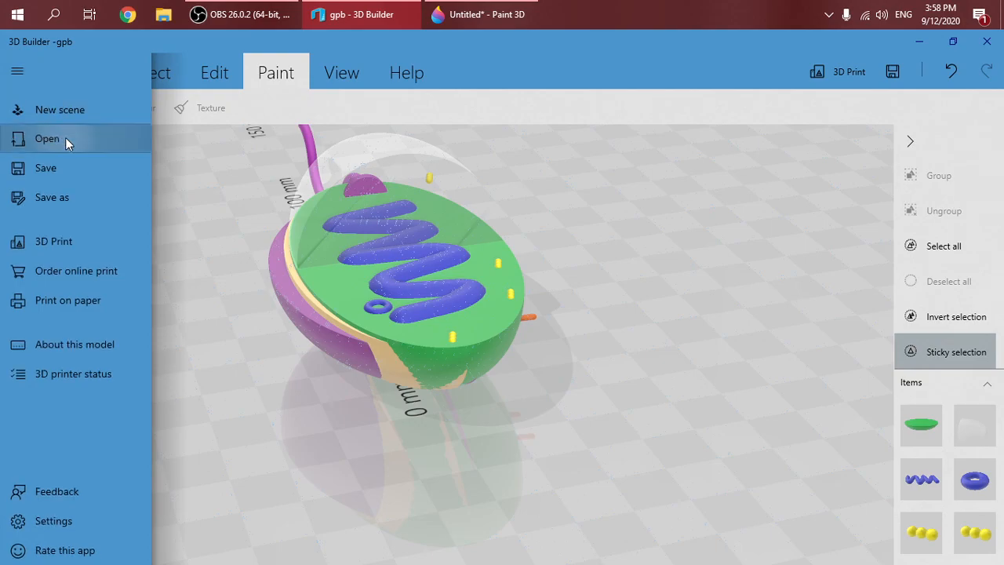
{"action": "left_click", "coordinate": [47, 139]}
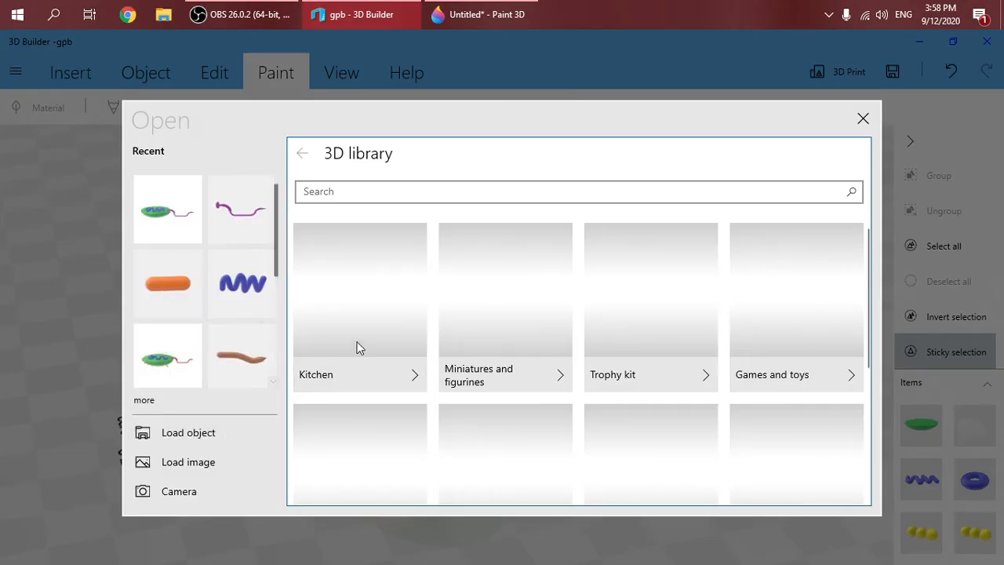
{"action": "left_click", "coordinate": [241, 138]}
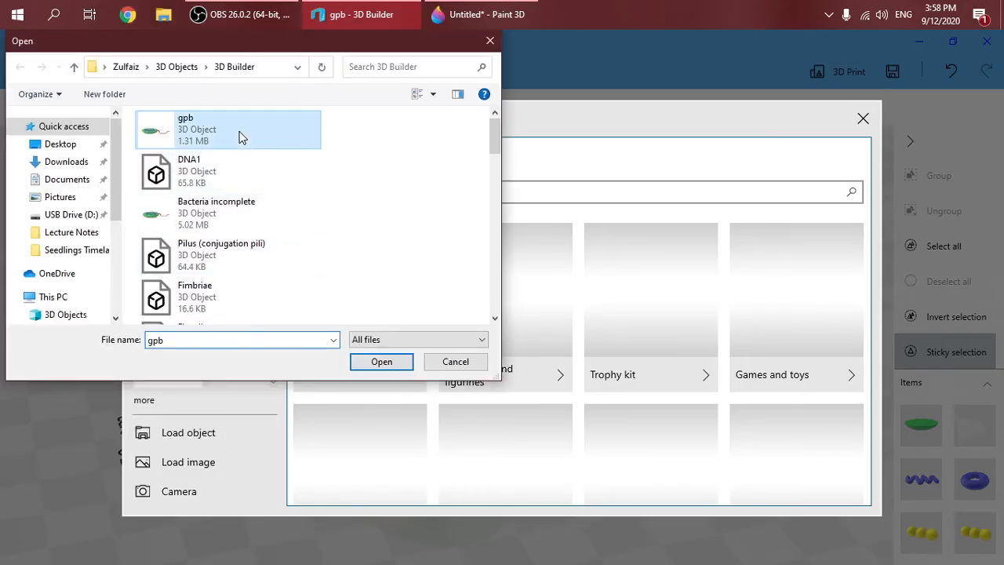
{"action": "left_click", "coordinate": [381, 362]}
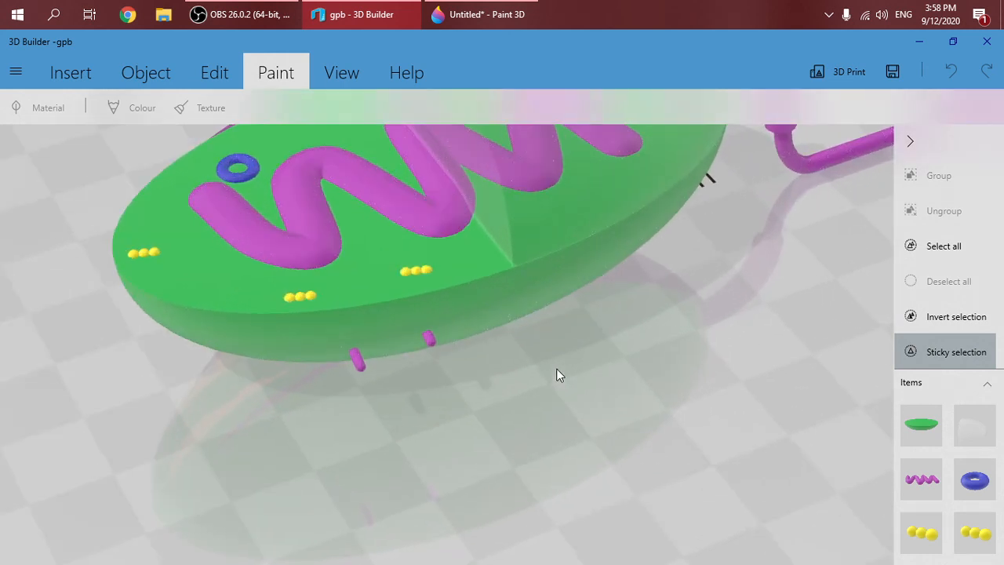
{"action": "right_click_drag", "start_coordinate": [426, 409], "coordinate": [591, 470]}
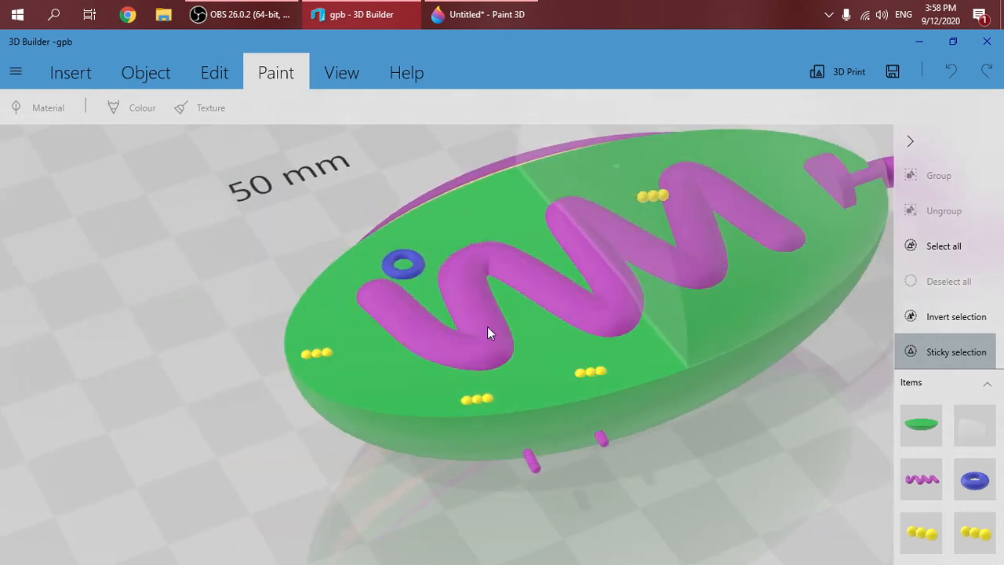
{"action": "right_click_drag", "start_coordinate": [639, 288], "coordinate": [782, 280]}
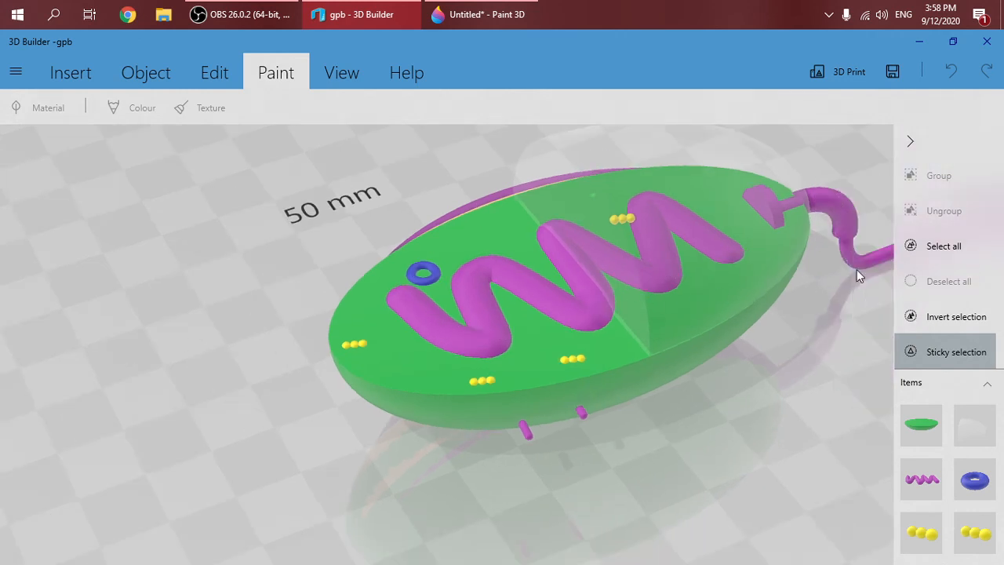
Paint the purple zigzag DNA strand inside the cell in the standard blue-violet colour used for the ring
{"action": "right_click_drag", "start_coordinate": [522, 470], "coordinate": [555, 409]}
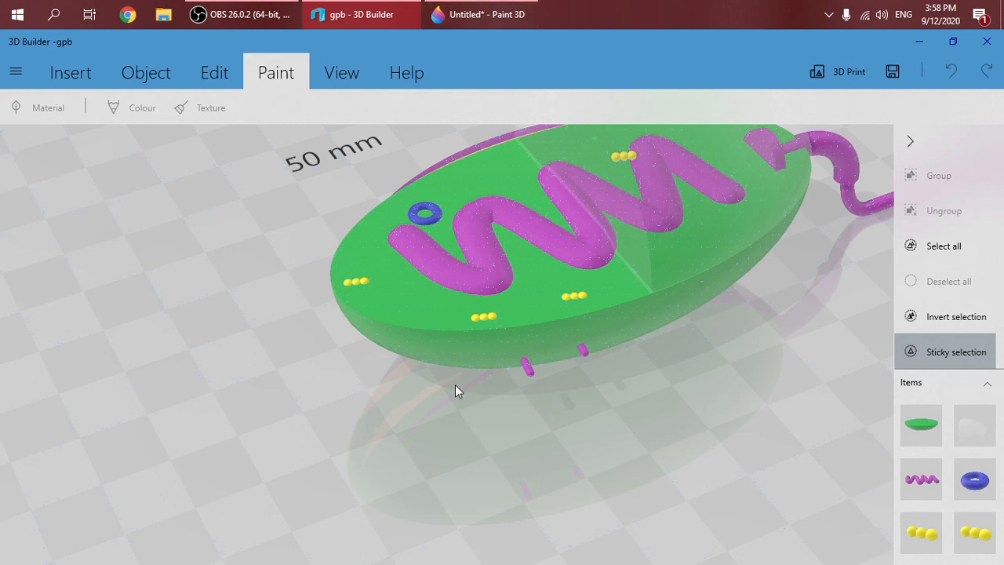
{"action": "right_click_drag", "start_coordinate": [457, 390], "coordinate": [393, 405]}
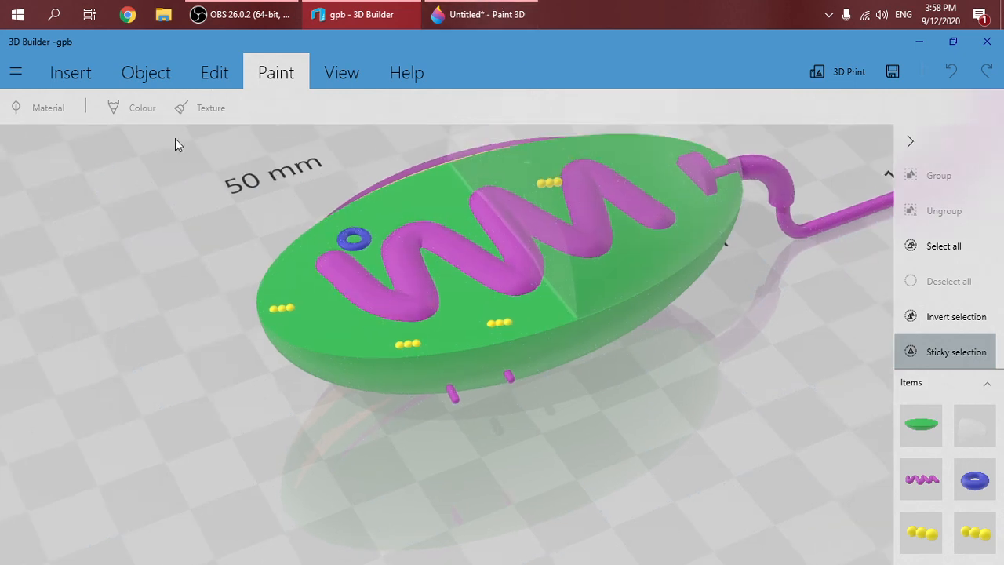
{"action": "left_click", "coordinate": [413, 281]}
{"action": "left_click", "coordinate": [138, 108]}
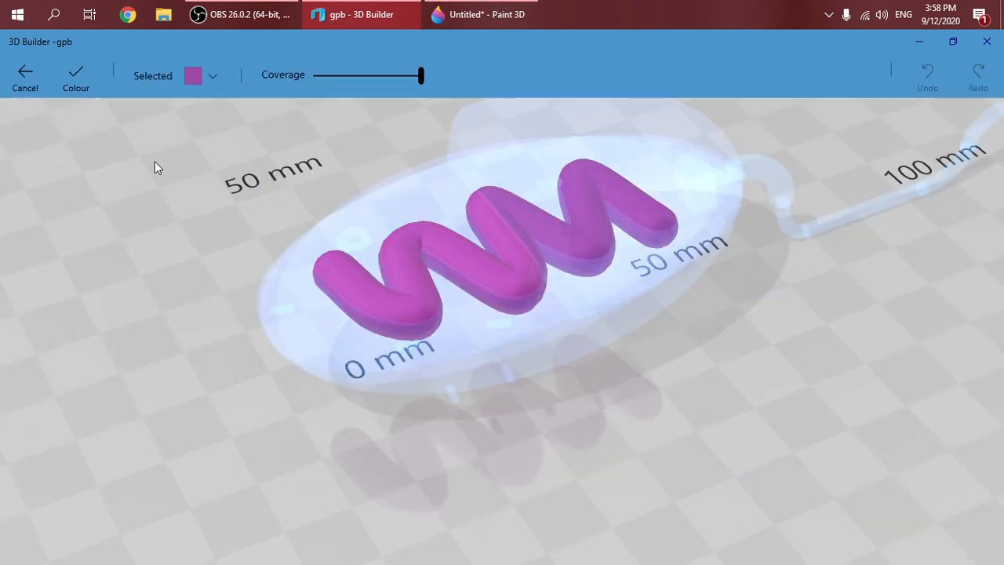
{"action": "left_click", "coordinate": [192, 75]}
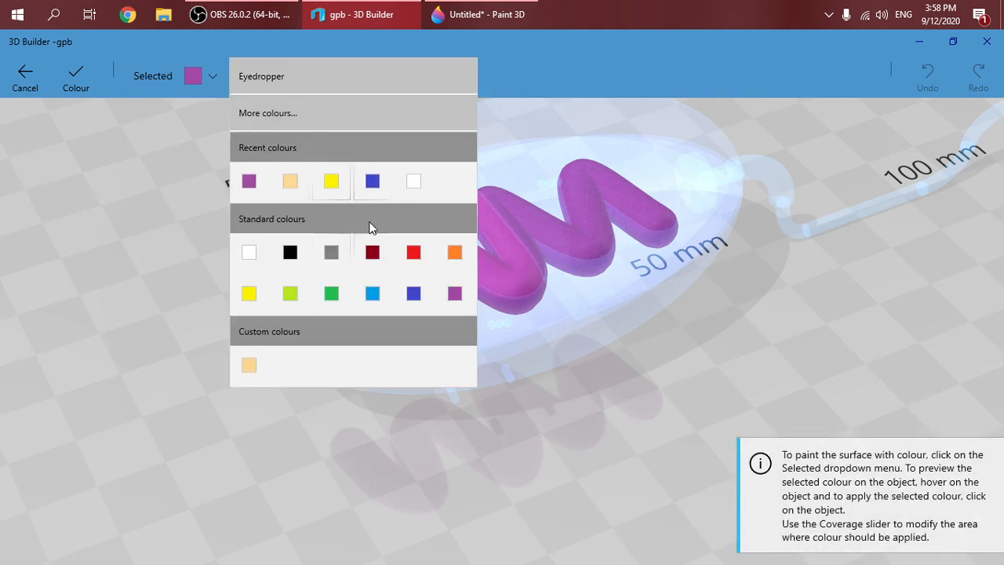
{"action": "left_click", "coordinate": [413, 289]}
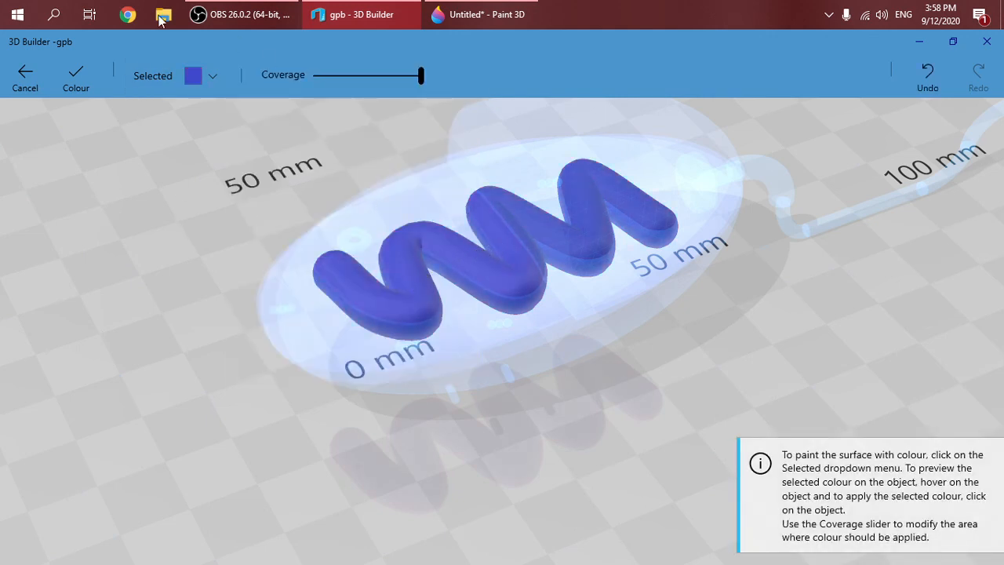
{"action": "left_click", "coordinate": [78, 76]}
Paint every segment of the purple flagellum red, including its base inside the cell
{"action": "right_click_drag", "start_coordinate": [682, 386], "coordinate": [365, 463]}
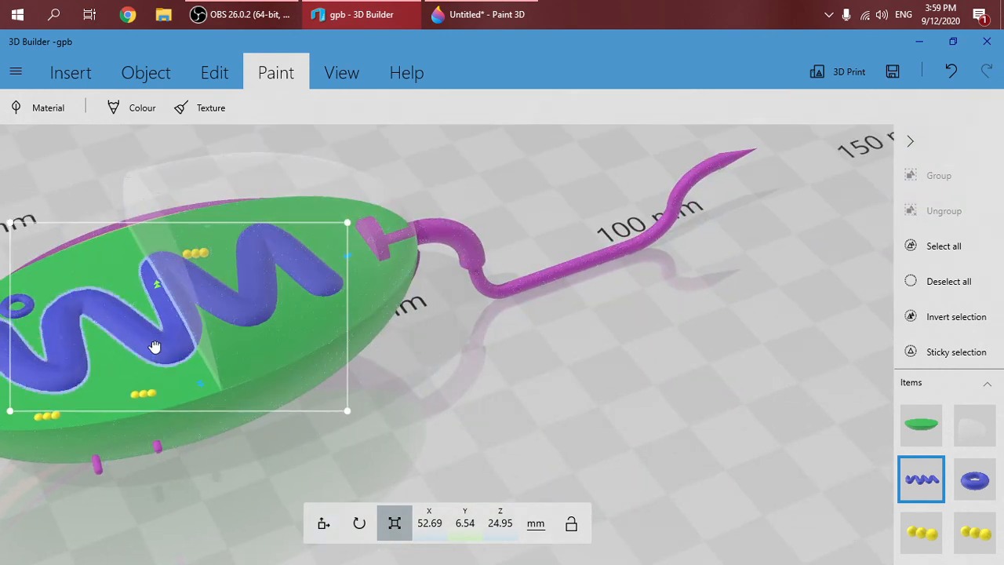
{"action": "left_click", "coordinate": [442, 309]}
{"action": "left_click", "coordinate": [458, 249]}
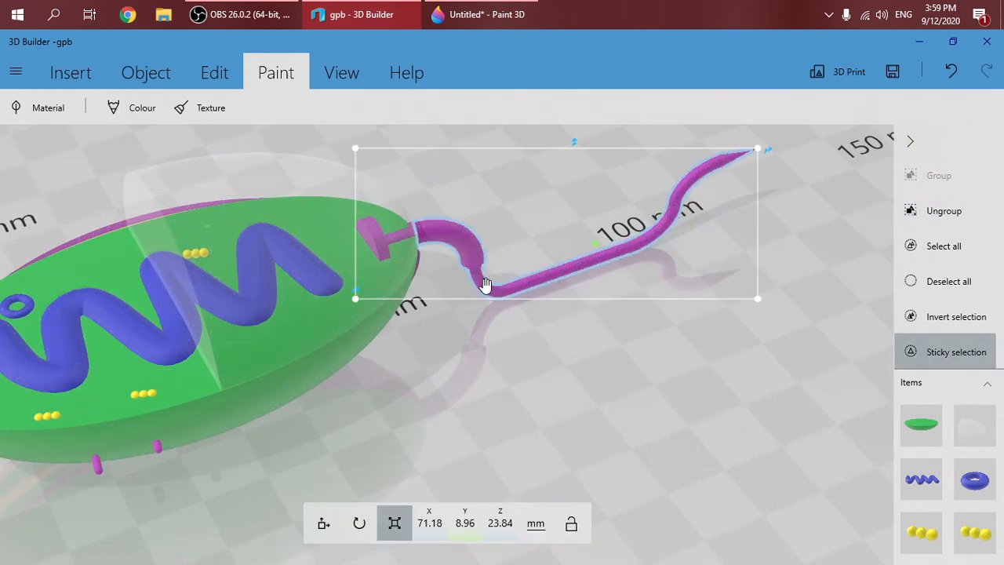
{"action": "left_click", "coordinate": [141, 107]}
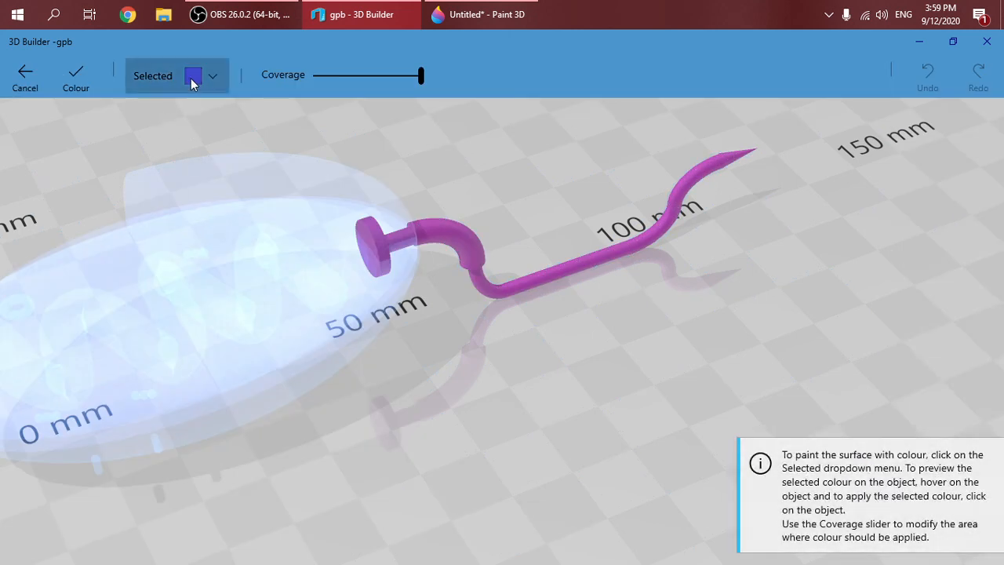
{"action": "left_click", "coordinate": [193, 75]}
{"action": "left_click", "coordinate": [413, 251]}
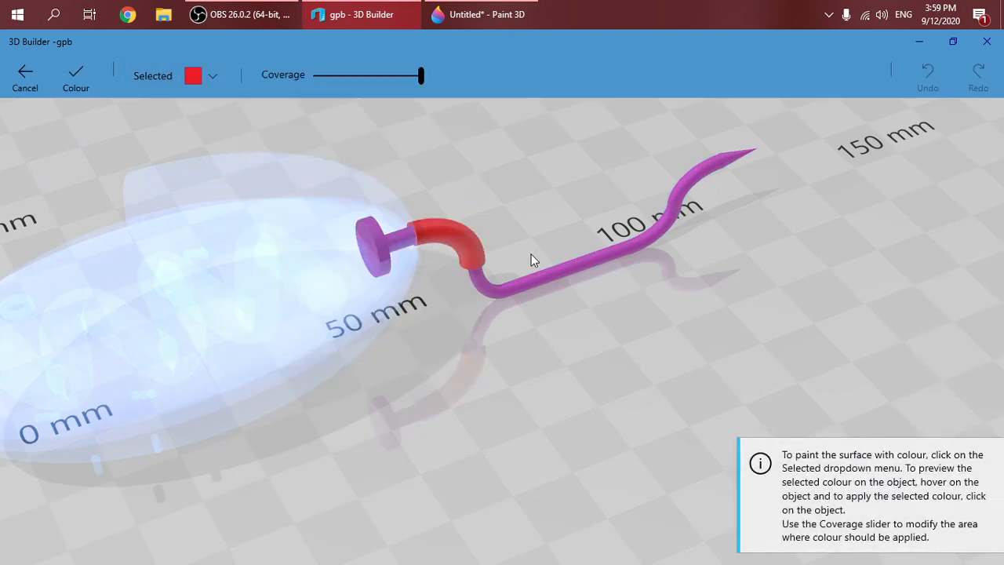
{"action": "left_click", "coordinate": [399, 243]}
{"action": "mouse_move", "coordinate": [398, 242]}
{"action": "left_mouse_down"}
{"action": "mouse_move", "coordinate": [446, 222]}
{"action": "mouse_move", "coordinate": [498, 271]}
{"action": "mouse_move", "coordinate": [647, 254]}
{"action": "mouse_move", "coordinate": [695, 180]}
{"action": "mouse_move", "coordinate": [739, 150]}
{"action": "left_mouse_up"}
{"action": "left_click", "coordinate": [91, 76]}
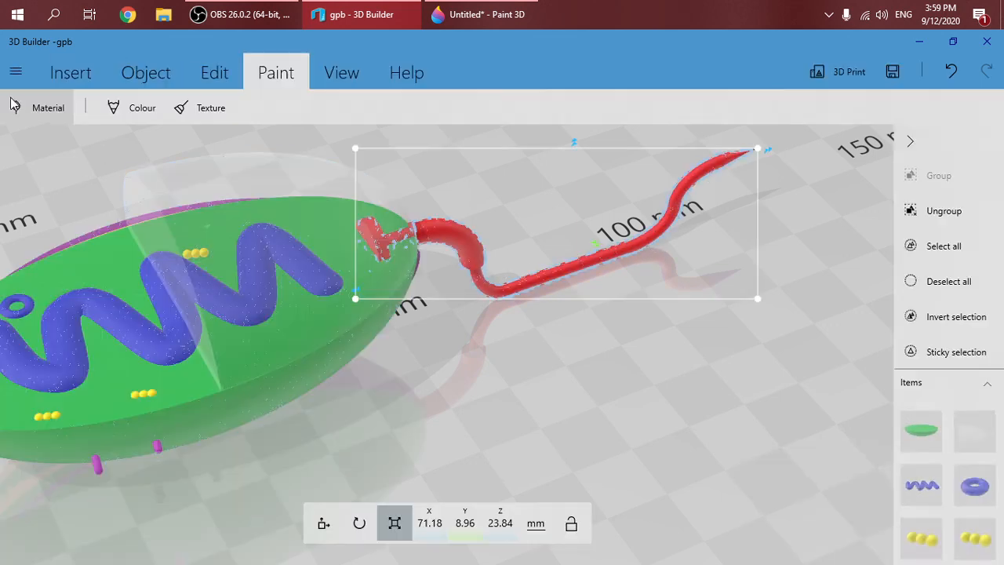
Set the paint colour to orange and deselect the flagellum
{"action": "right_click_drag", "start_coordinate": [398, 427], "coordinate": [491, 405]}
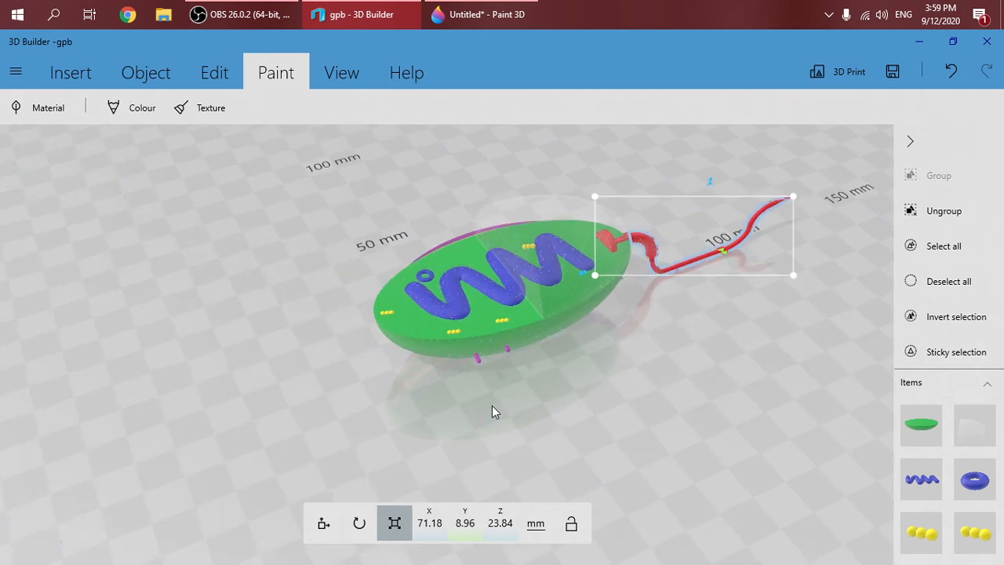
{"action": "scroll", "coordinate": [492, 424], "scroll_direction": "up", "scroll_amount": 4}
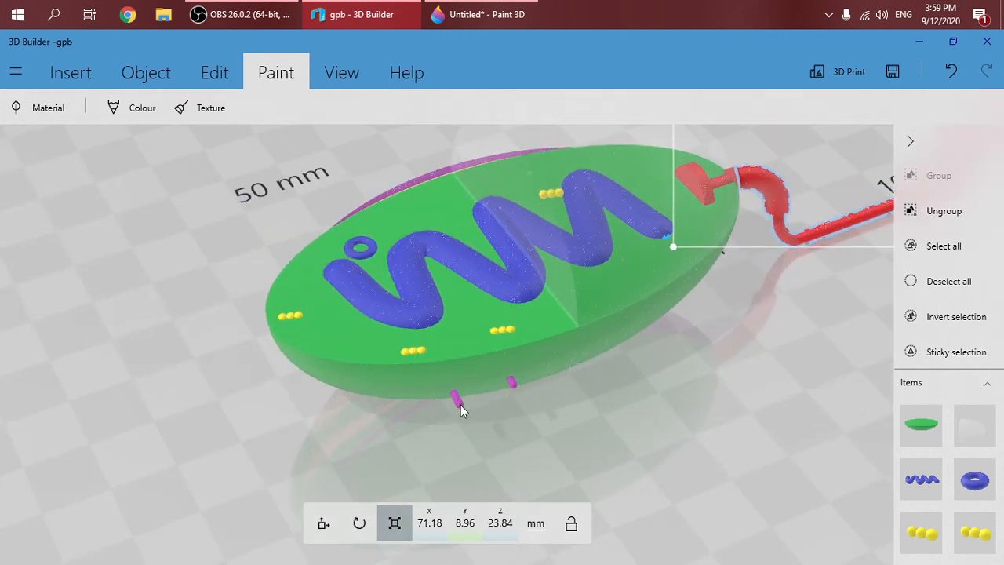
{"action": "left_click", "coordinate": [125, 109]}
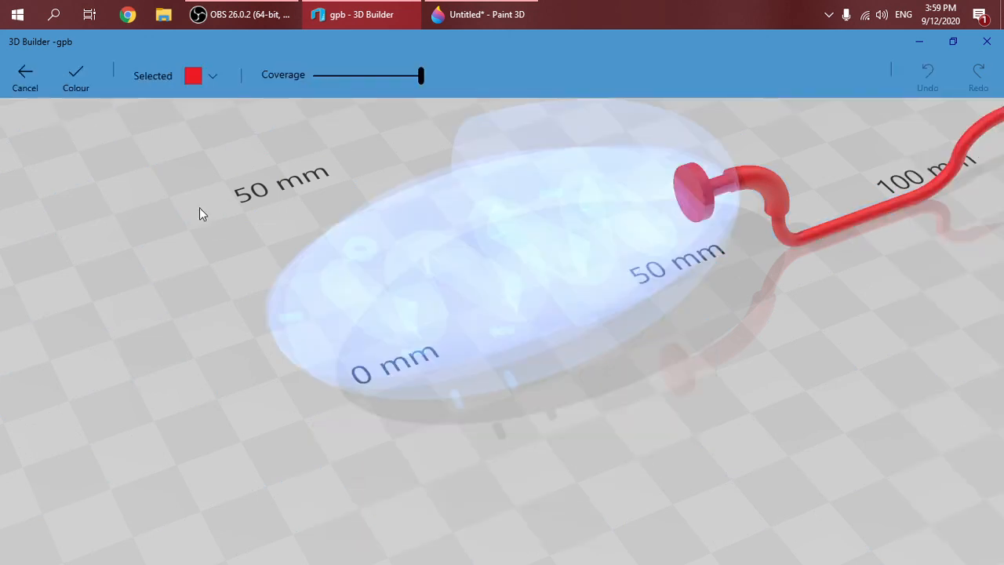
{"action": "left_click", "coordinate": [214, 74]}
{"action": "left_click", "coordinate": [456, 250]}
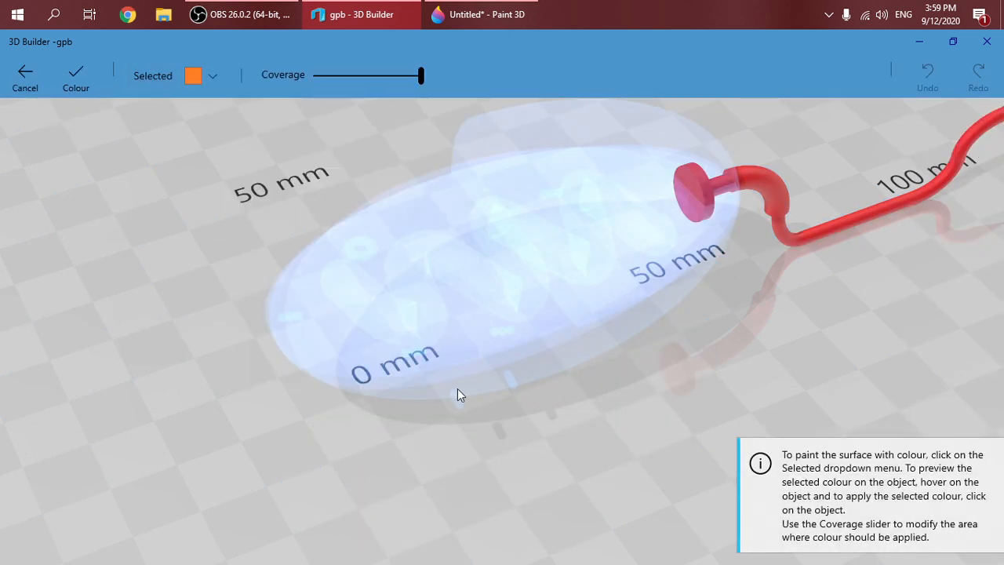
{"action": "left_click", "coordinate": [20, 82]}
{"action": "left_click", "coordinate": [573, 421]}
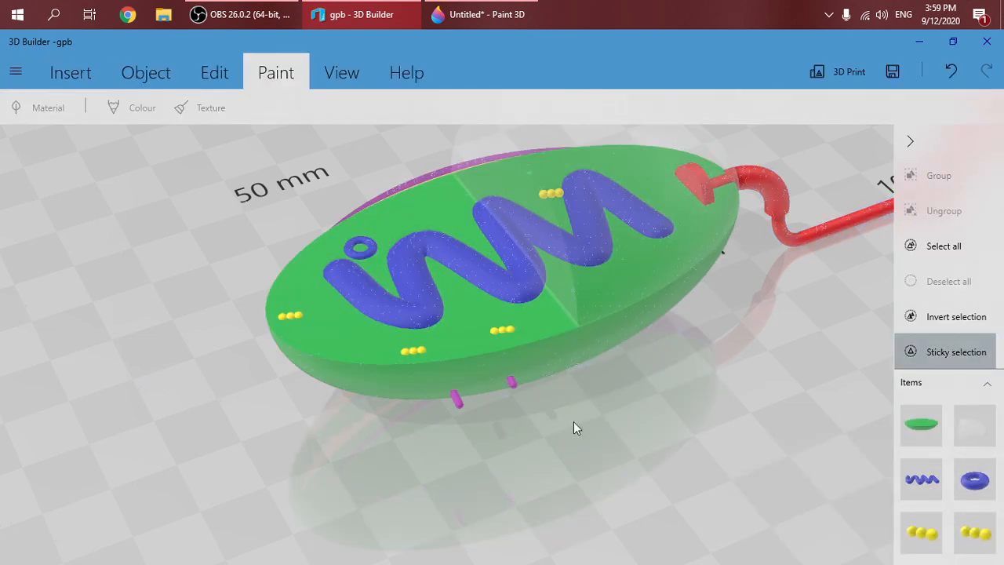
Paint the two small purple rods on the outside of the green cell body orange
{"action": "left_click", "coordinate": [455, 397]}
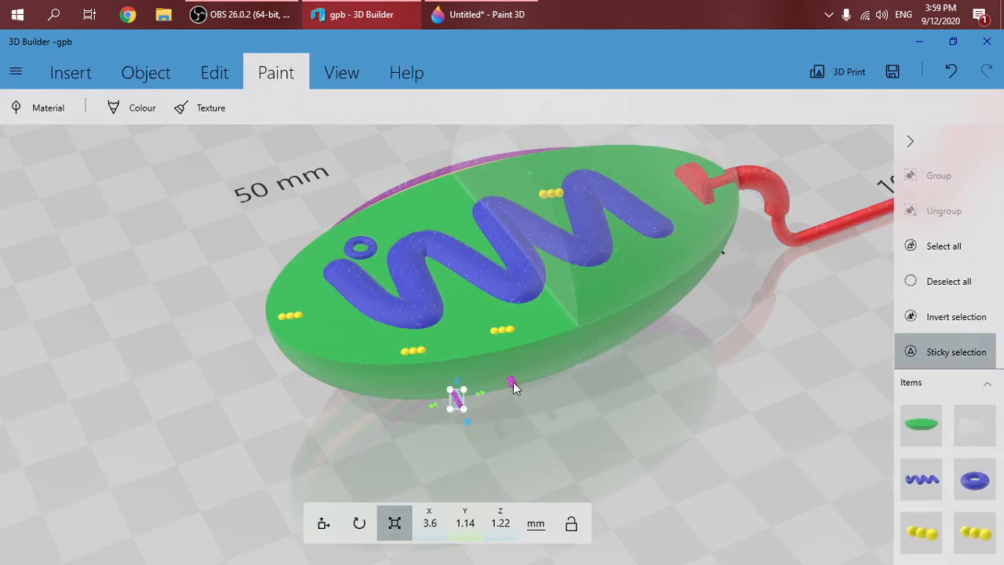
{"action": "left_click", "coordinate": [511, 382]}
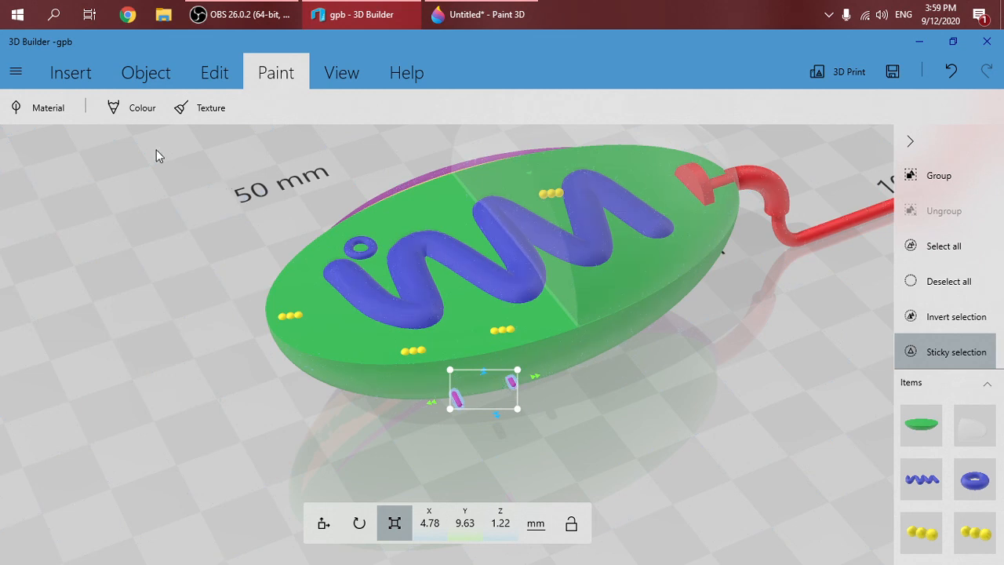
{"action": "left_click", "coordinate": [120, 106]}
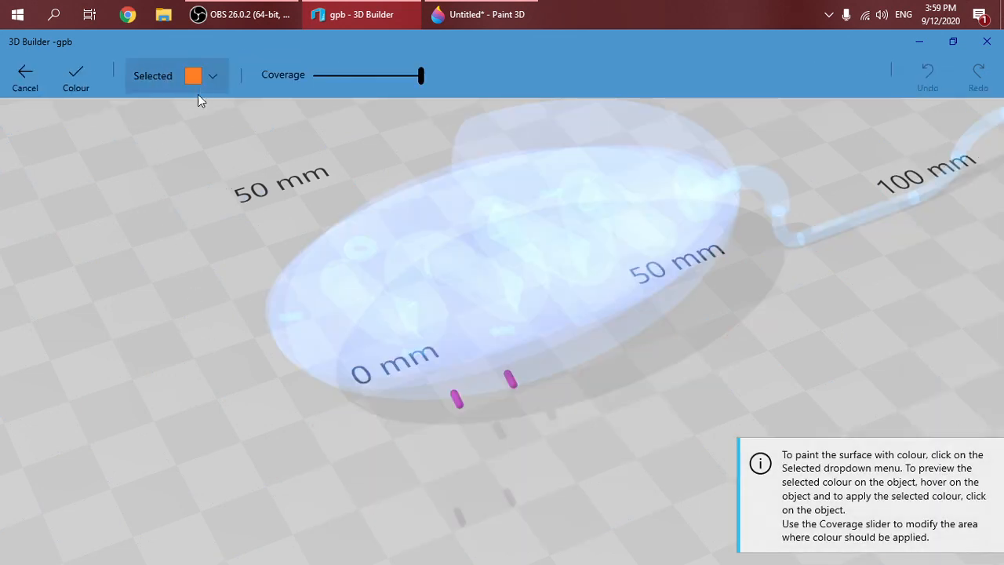
{"action": "left_click", "coordinate": [458, 396]}
{"action": "left_click", "coordinate": [512, 384]}
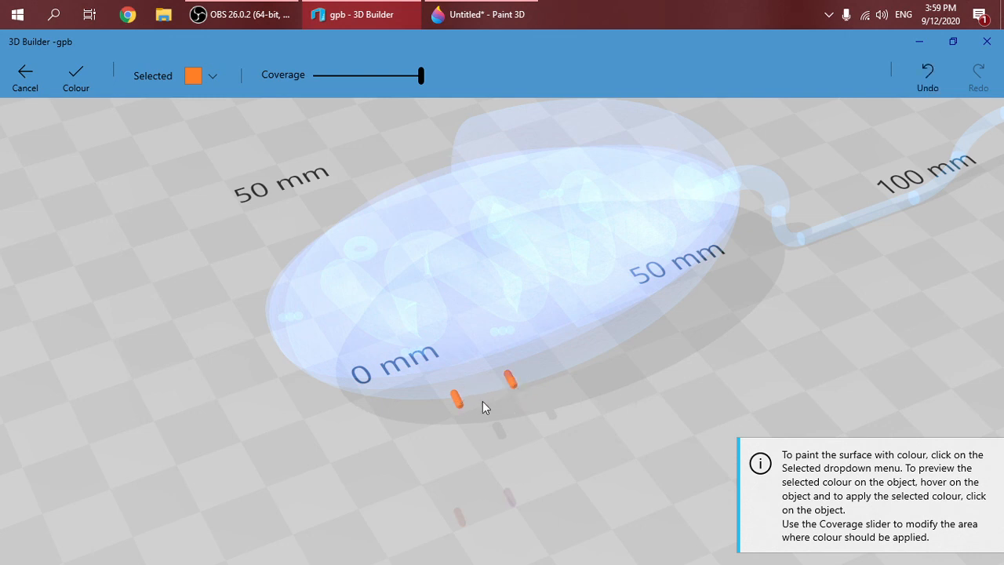
{"action": "left_click", "coordinate": [76, 78]}
{"action": "left_click_drag", "start_coordinate": [190, 355], "coordinate": [242, 350]}
{"action": "left_click_drag", "start_coordinate": [579, 355], "coordinate": [851, 358]}
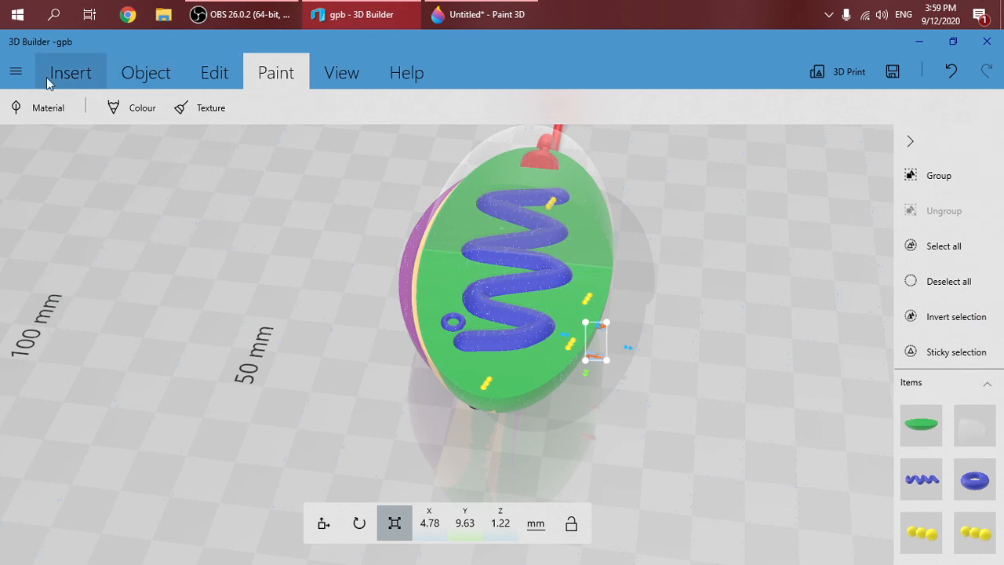
Open the Bacteria incomplete model from the 3D Builder folder
{"action": "left_click", "coordinate": [16, 72]}
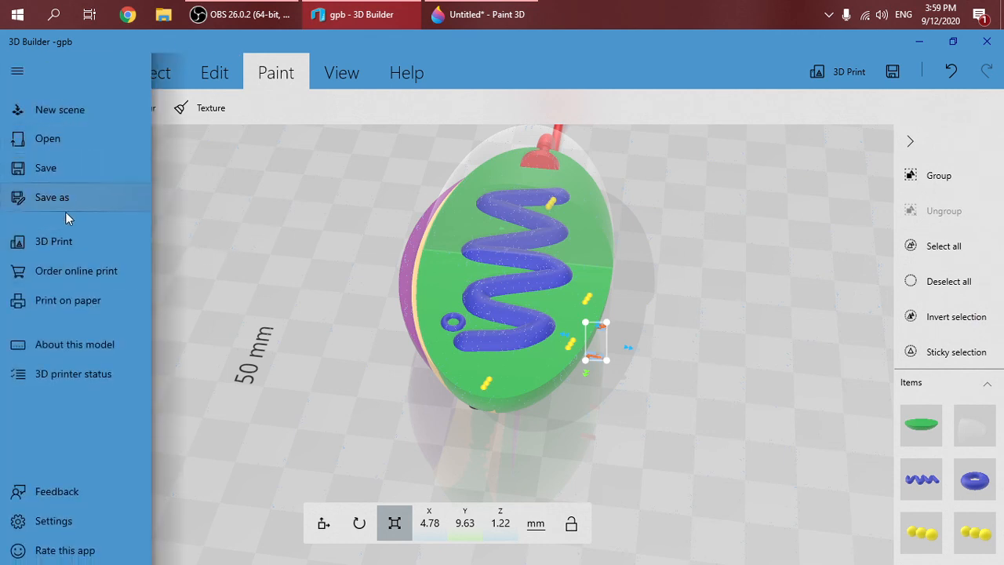
{"action": "left_click", "coordinate": [67, 149]}
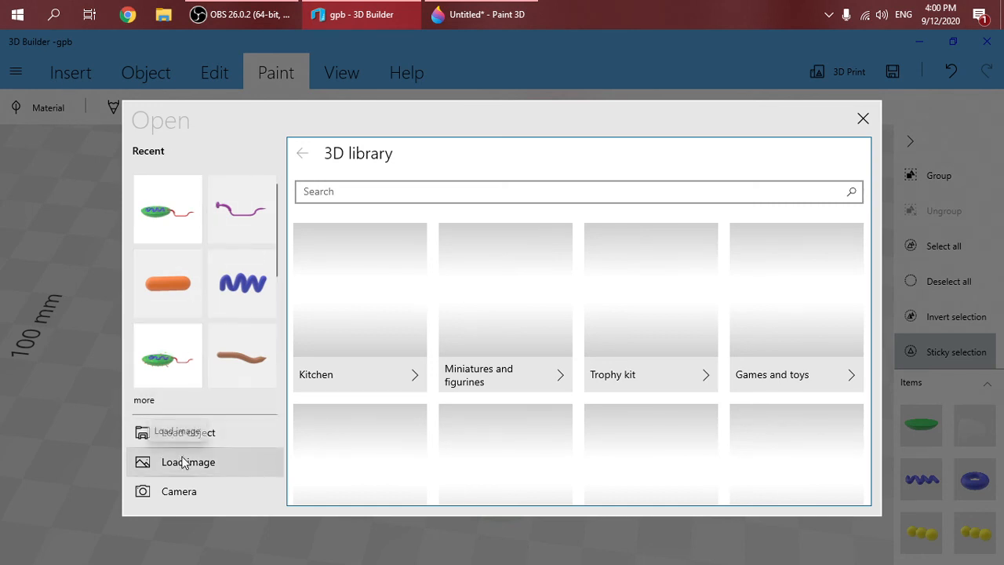
{"action": "left_click", "coordinate": [245, 284]}
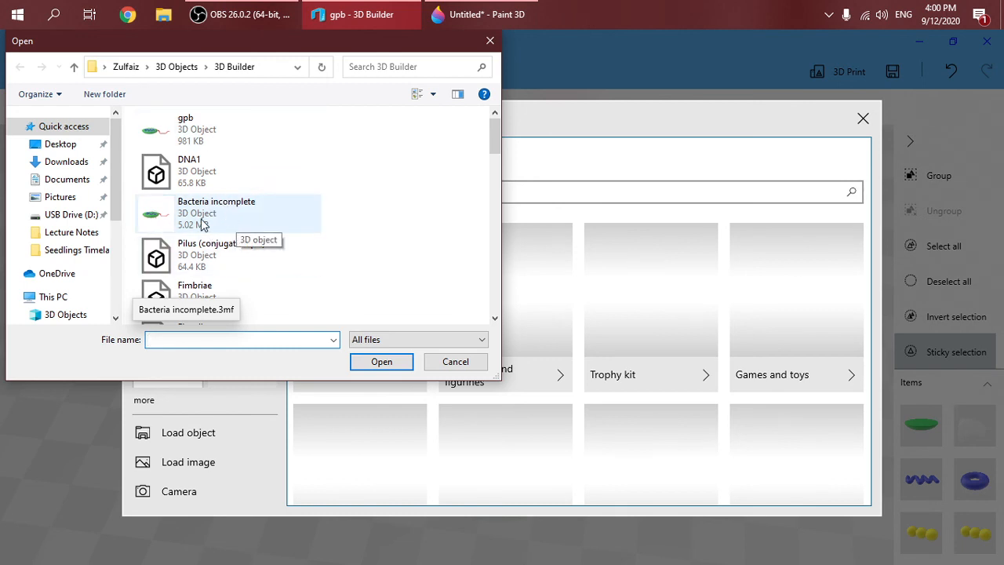
{"action": "left_click", "coordinate": [233, 227]}
{"action": "left_click", "coordinate": [368, 362]}
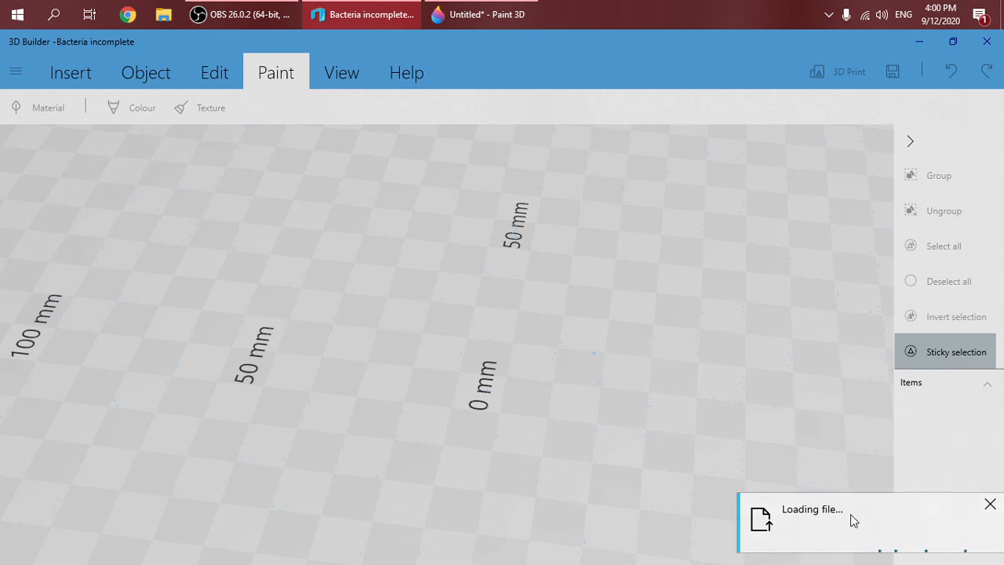
Examine the bacteria model from several sides, including its outer layers, surface rods, internal parts and flagellum
{"action": "scroll", "coordinate": [510, 472], "scroll_direction": "up", "scroll_amount": 5}
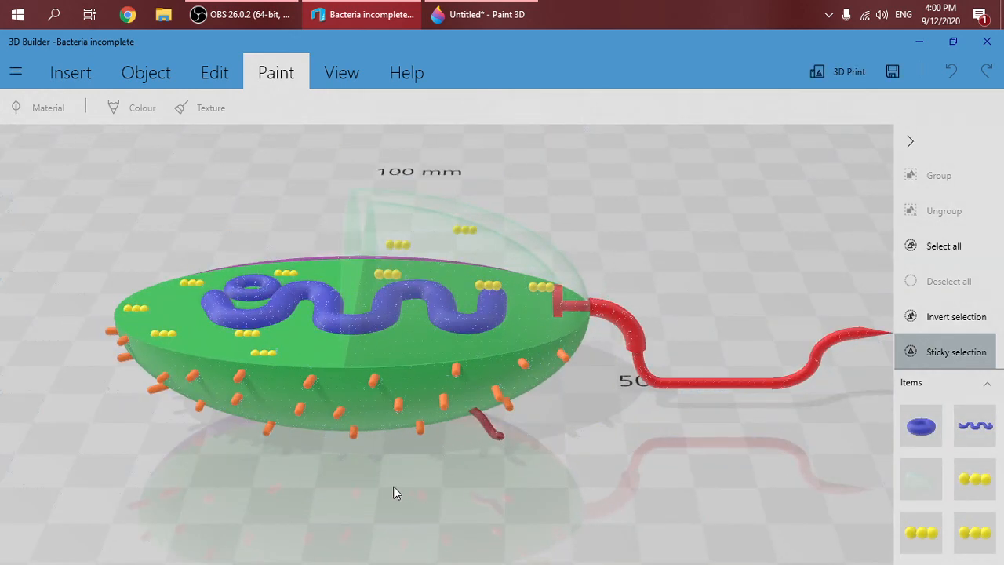
{"action": "left_click_drag", "start_coordinate": [395, 486], "coordinate": [549, 426]}
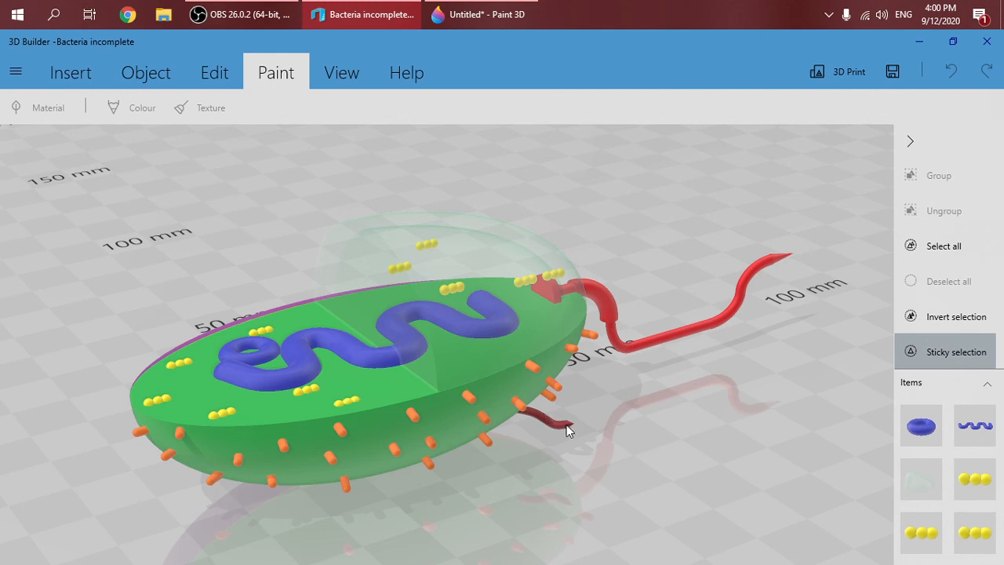
{"action": "left_click_drag", "start_coordinate": [565, 434], "coordinate": [395, 451]}
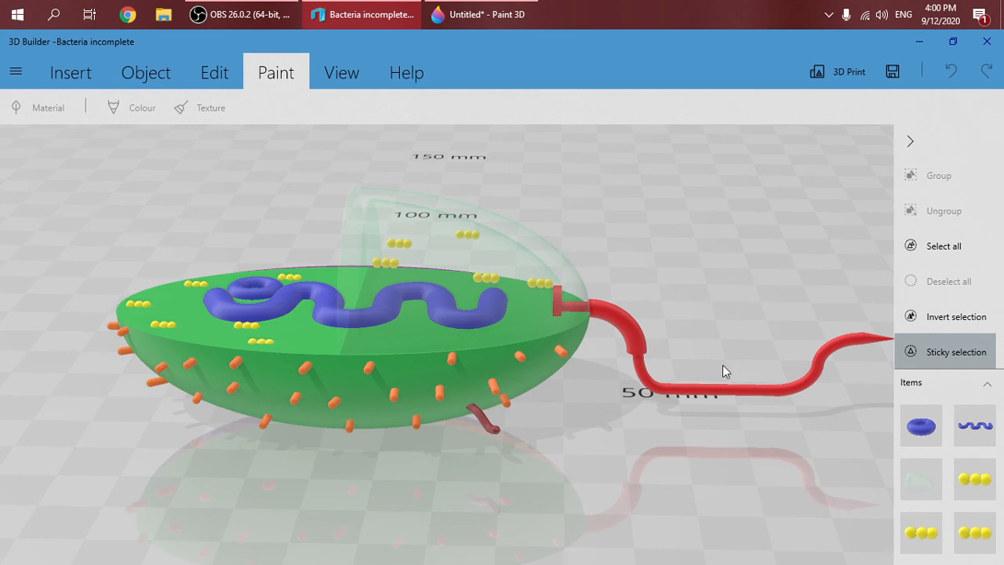
{"action": "left_click_drag", "start_coordinate": [612, 340], "coordinate": [691, 418]}
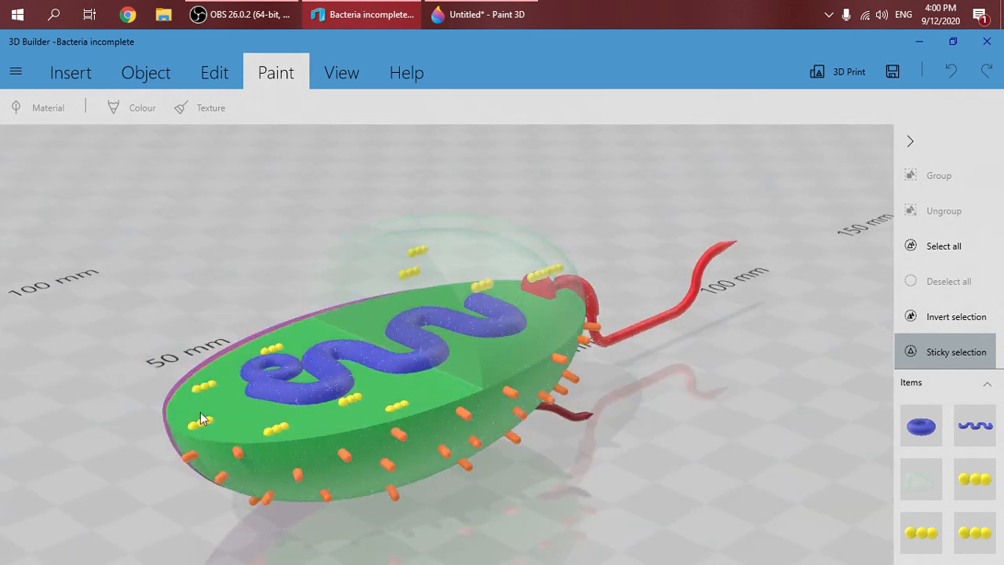
{"action": "left_click_drag", "start_coordinate": [200, 418], "coordinate": [319, 376]}
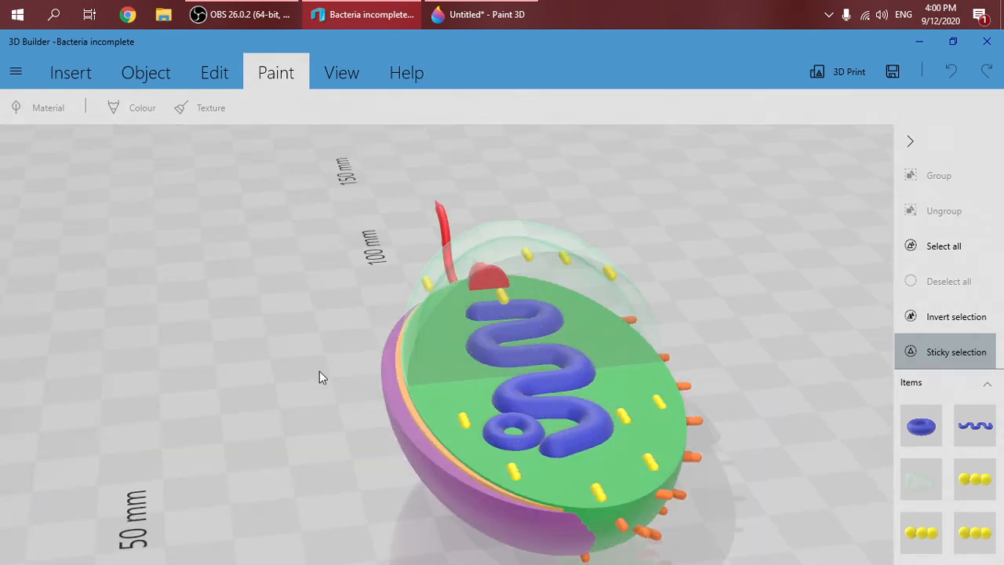
{"action": "scroll", "coordinate": [303, 453], "scroll_direction": "up", "scroll_amount": 3}
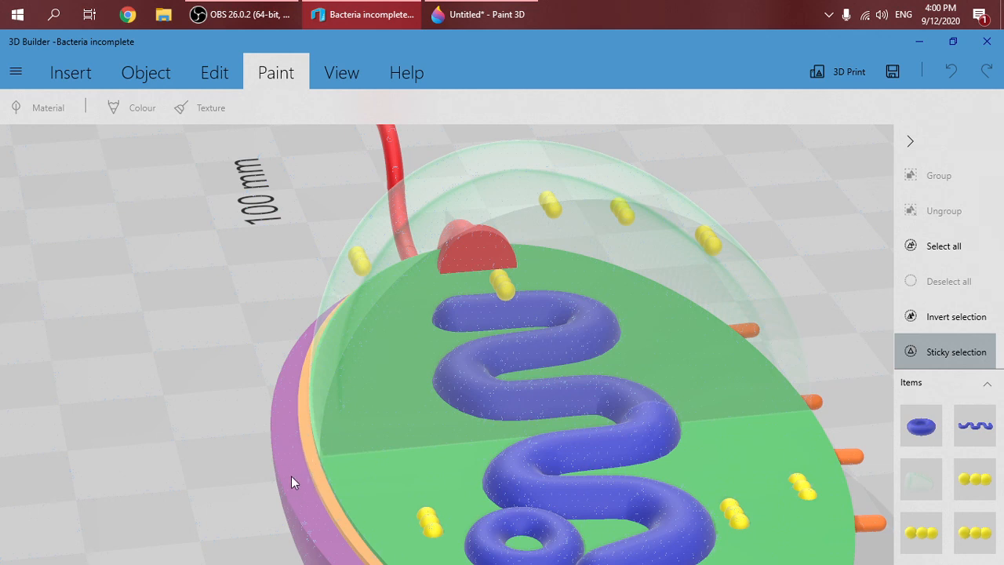
{"action": "scroll", "coordinate": [291, 475], "scroll_direction": "down", "scroll_amount": 3}
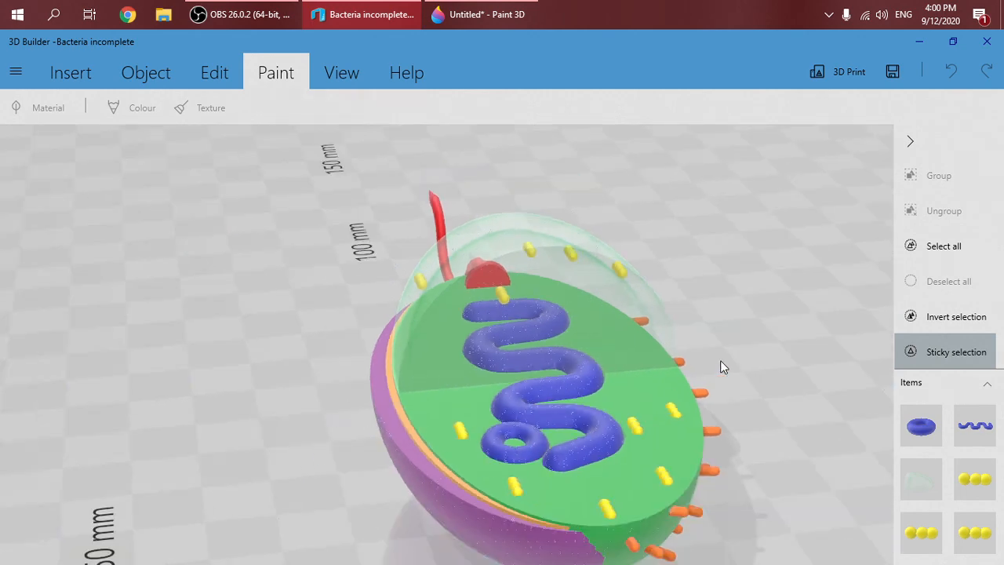
{"action": "left_click_drag", "start_coordinate": [720, 367], "coordinate": [770, 387]}
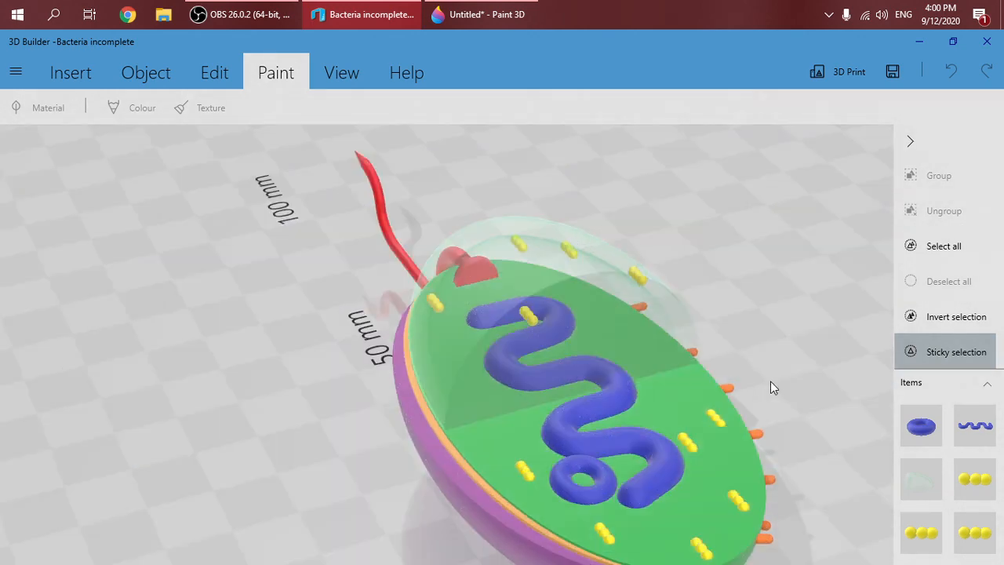
{"action": "left_click_drag", "start_coordinate": [329, 418], "coordinate": [571, 440]}
{"action": "scroll", "coordinate": [697, 433], "scroll_direction": "down", "scroll_amount": 3}
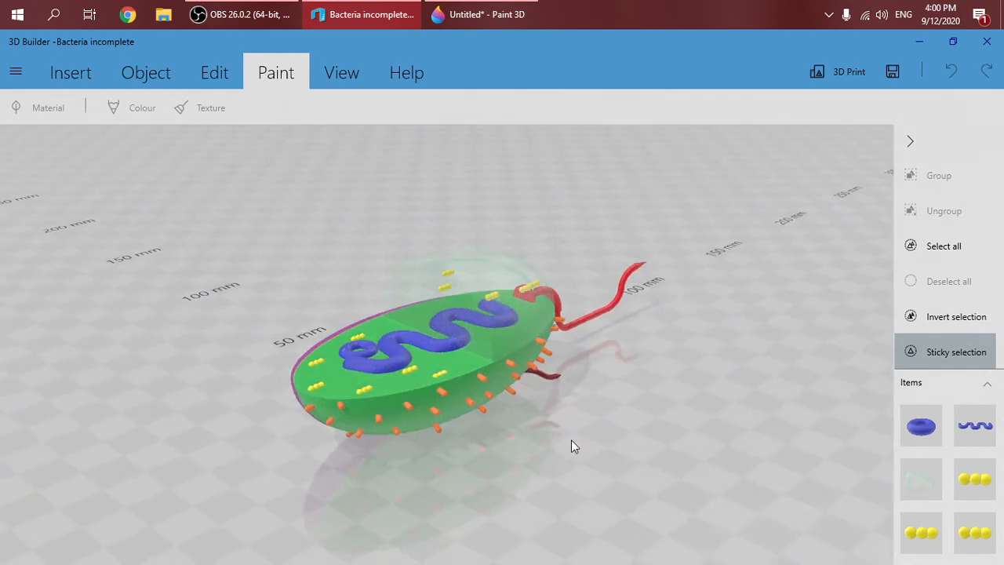
{"action": "scroll", "coordinate": [572, 446], "scroll_direction": "up", "scroll_amount": 2}
{"action": "left_click_drag", "start_coordinate": [502, 509], "coordinate": [527, 497]}
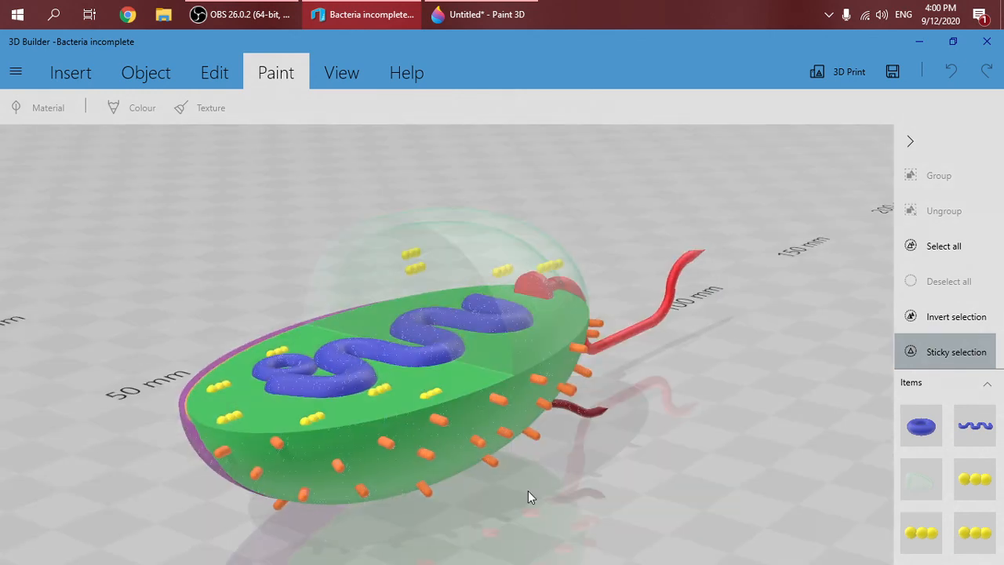
Set the grid mode to Dark to give the bacteria model a plain floor without the checkered pattern
{"action": "left_click", "coordinate": [341, 72]}
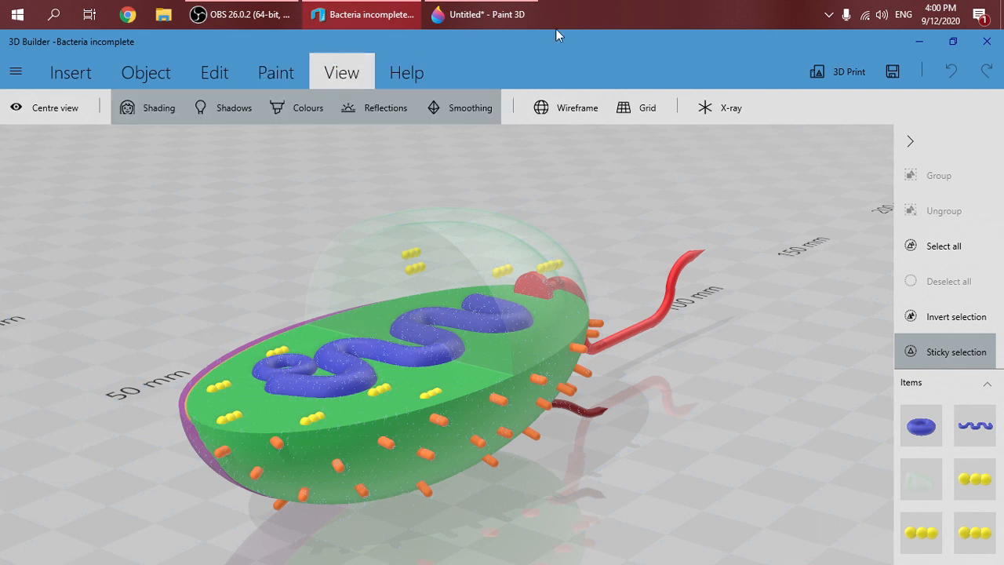
{"action": "left_click", "coordinate": [643, 106]}
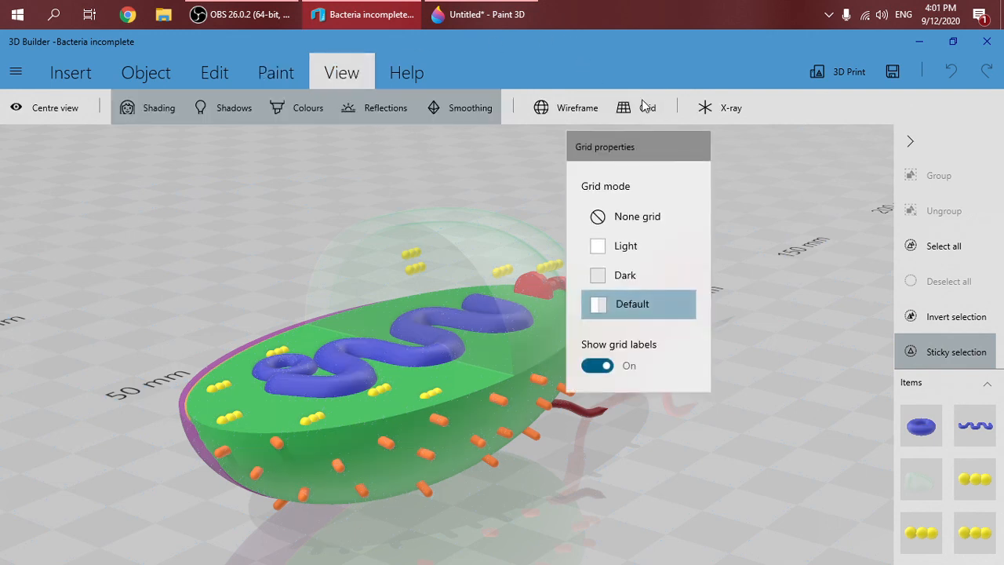
{"action": "left_click", "coordinate": [631, 246]}
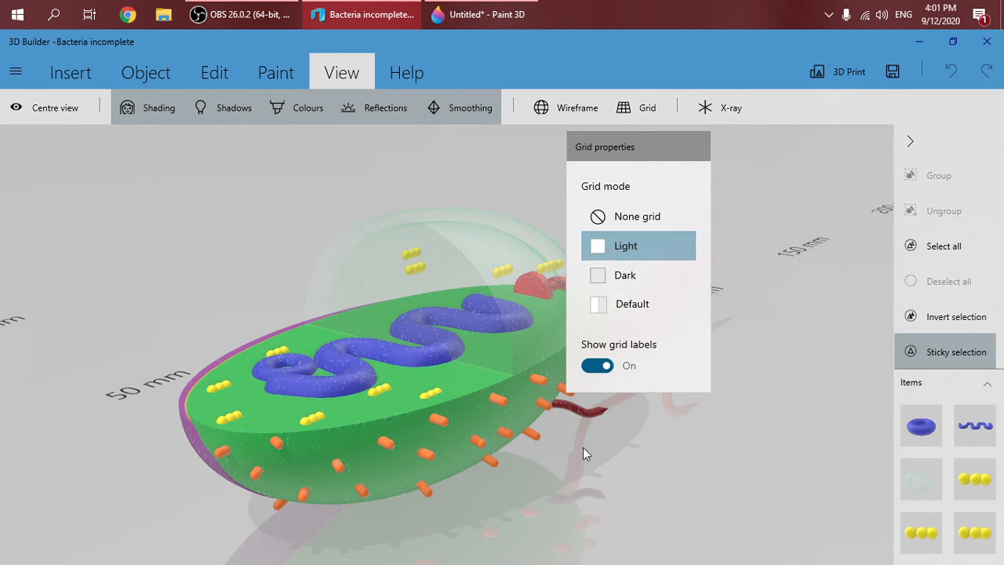
{"action": "left_click", "coordinate": [653, 281]}
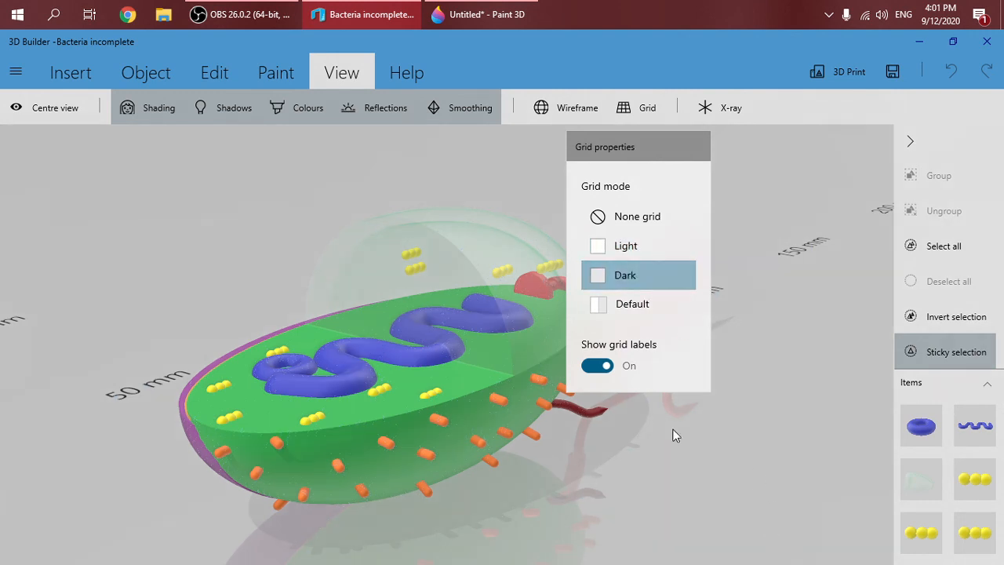
{"action": "left_click", "coordinate": [317, 241]}
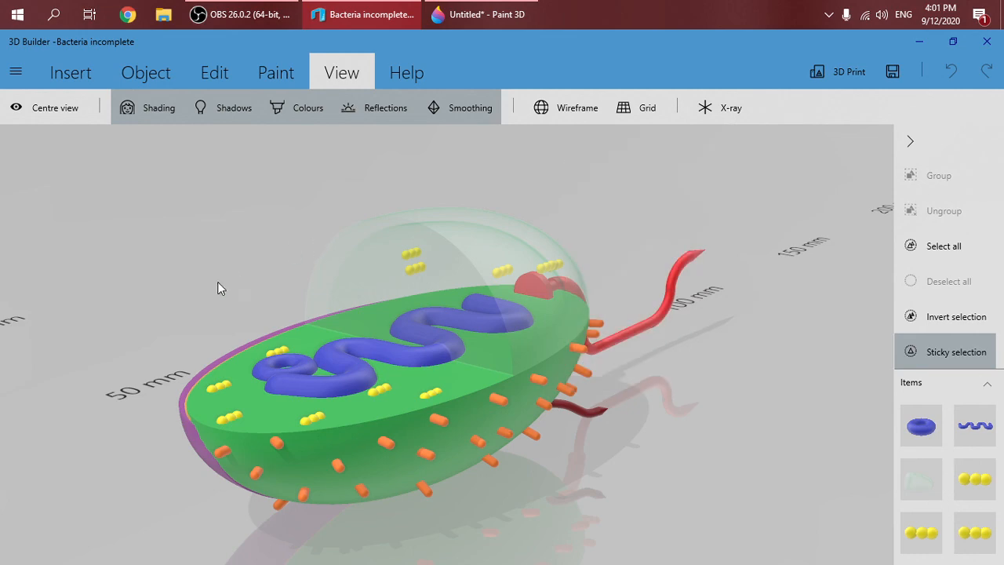
{"action": "left_click_drag", "start_coordinate": [450, 284], "coordinate": [188, 287]}
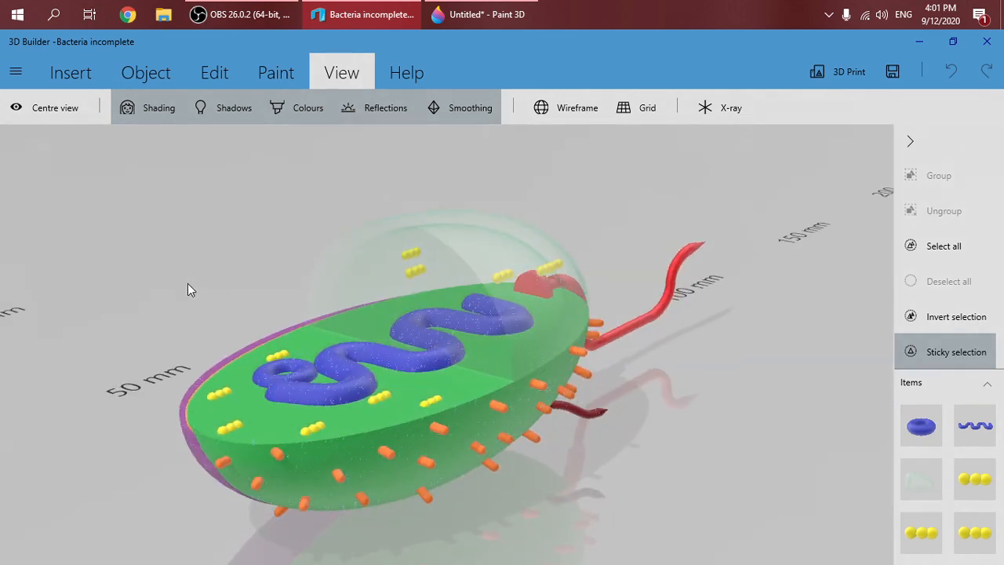